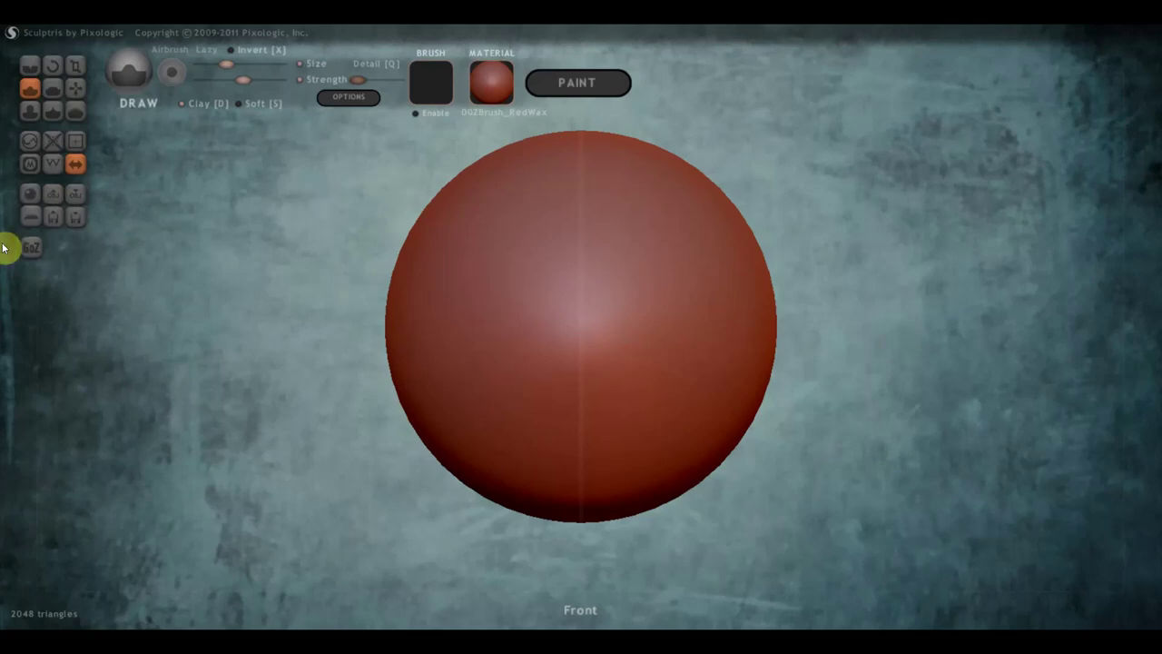
# Choose Male_PlanesofHead_128 from the сильвер folder on the USB drive (E:) to import
pyautogui.click(53, 192)
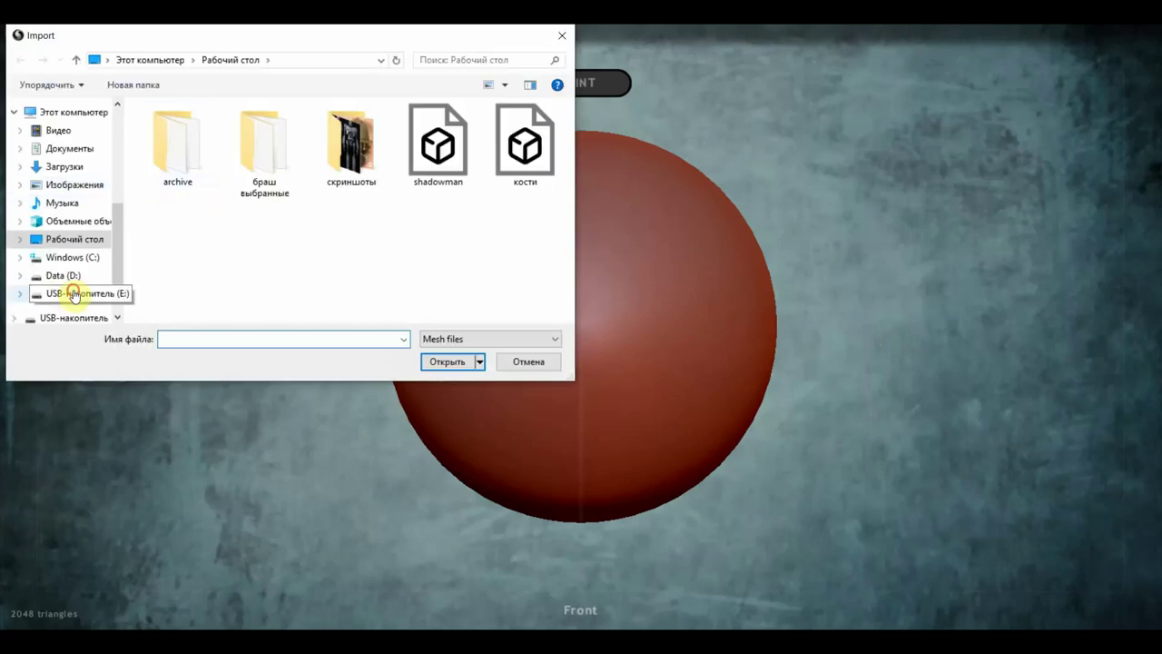
pyautogui.click(75, 293)
pyautogui.doubleClick(177, 179)
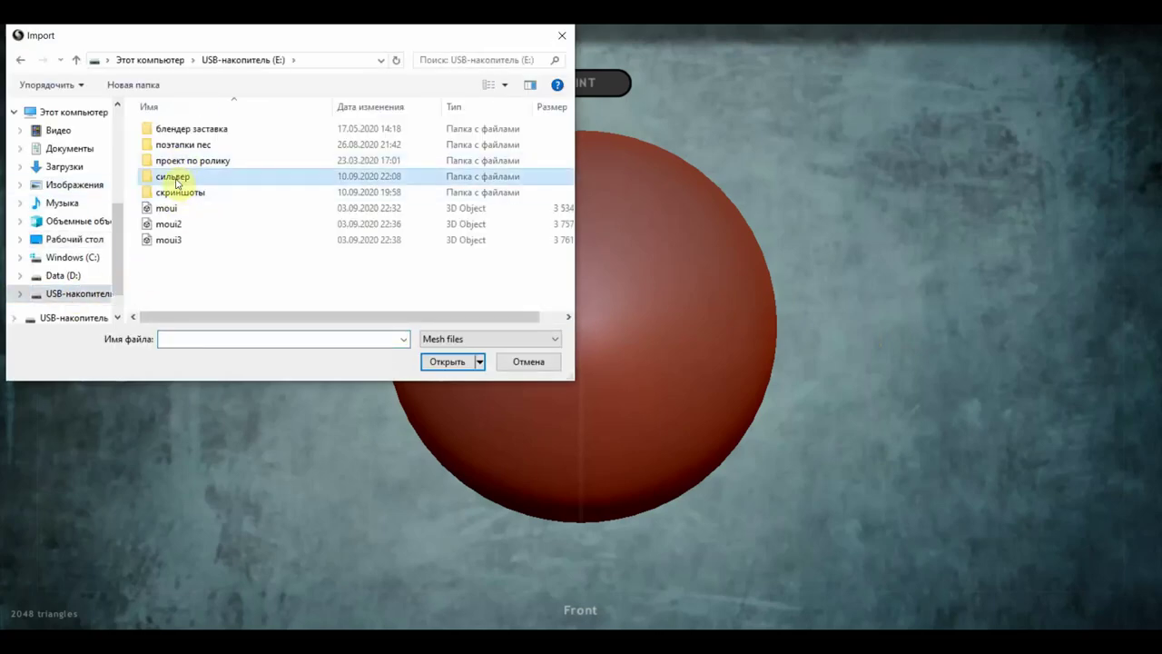
pyautogui.click(349, 150)
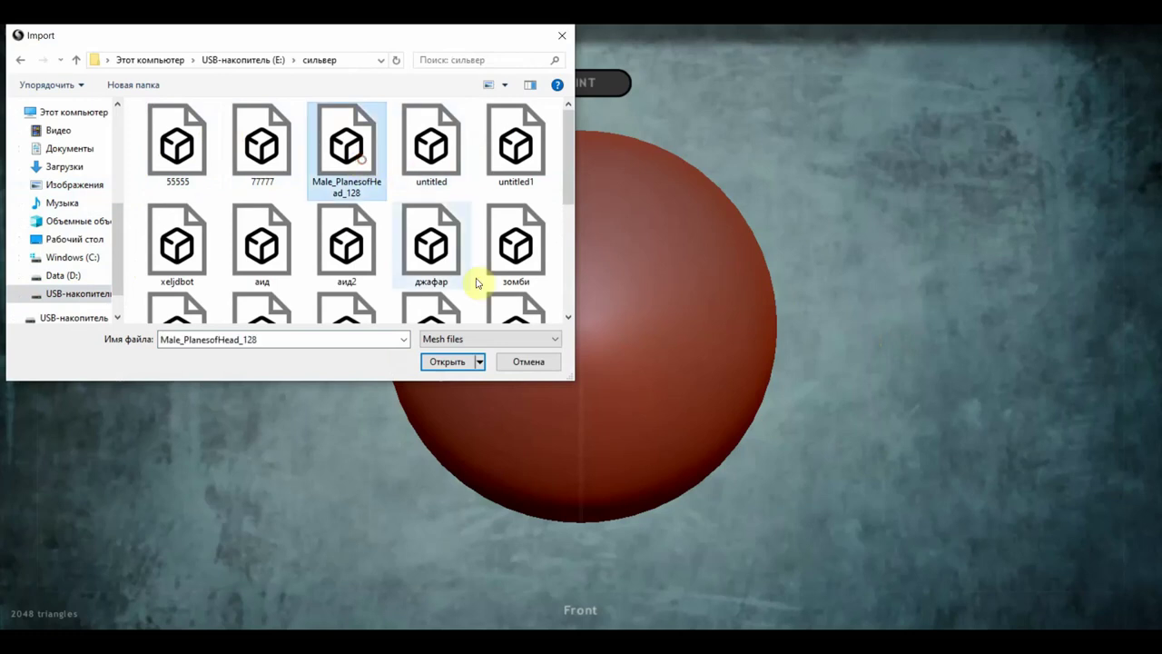
pyautogui.click(449, 362)
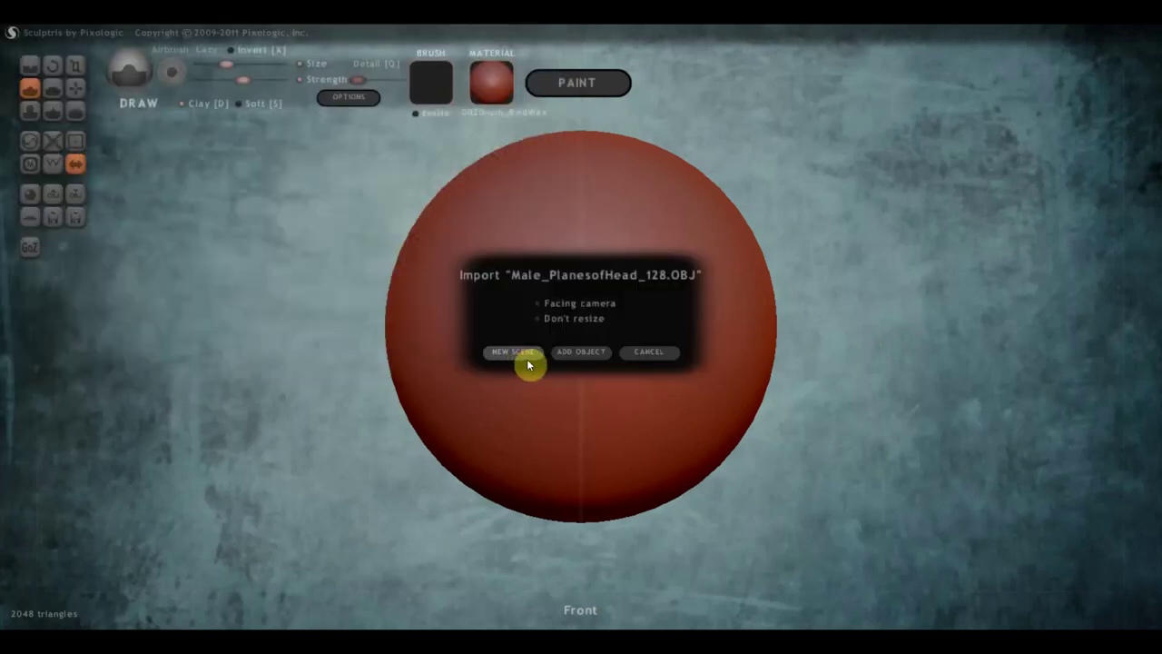
# Import Male_PlanesofHead_128 as a new scene and orbit around it to inspect its sides
pyautogui.click(527, 361)
pyautogui.scroll(-3, 590, 334)
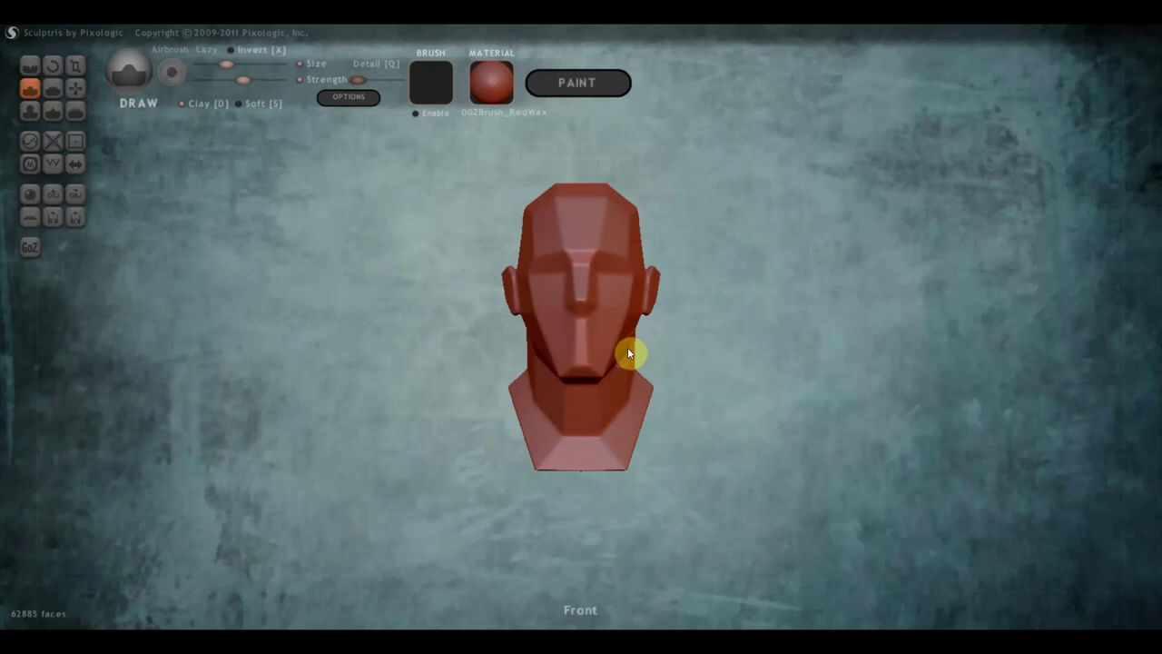
pyautogui.moveTo(677, 358)
pyautogui.mouseDown()
pyautogui.moveTo(855, 366)
pyautogui.moveTo(839, 368)
pyautogui.mouseUp()
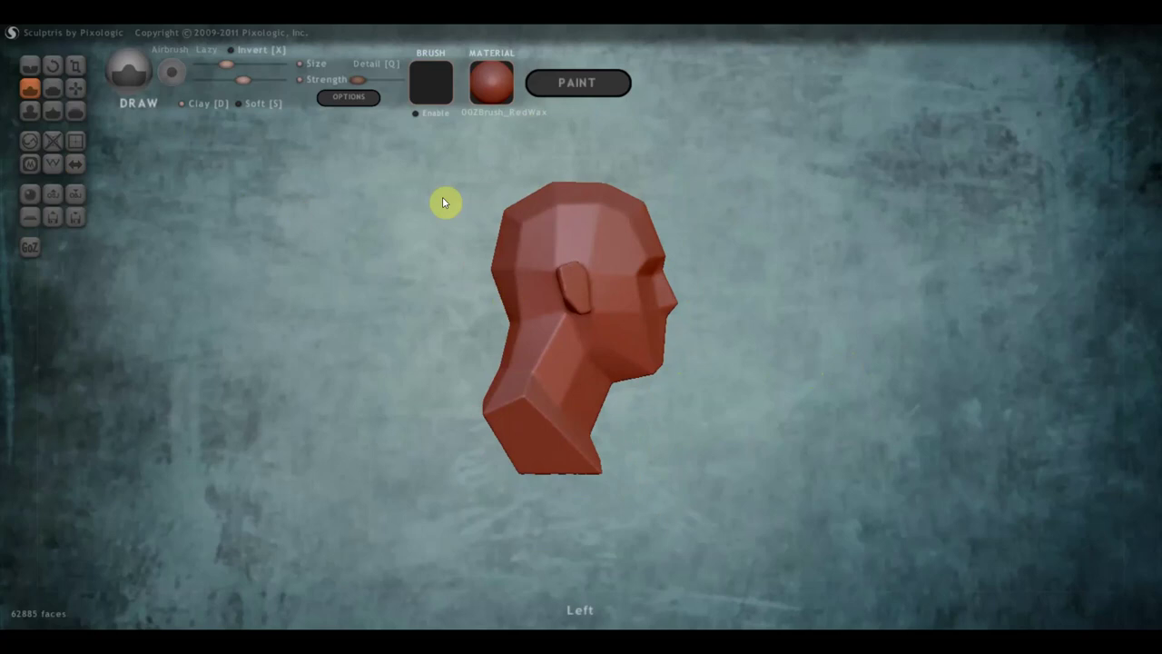
pyautogui.moveTo(815, 361)
pyautogui.mouseDown()
pyautogui.moveTo(623, 355)
pyautogui.moveTo(644, 358)
pyautogui.mouseUp()
pyautogui.scroll(2, 717, 366)
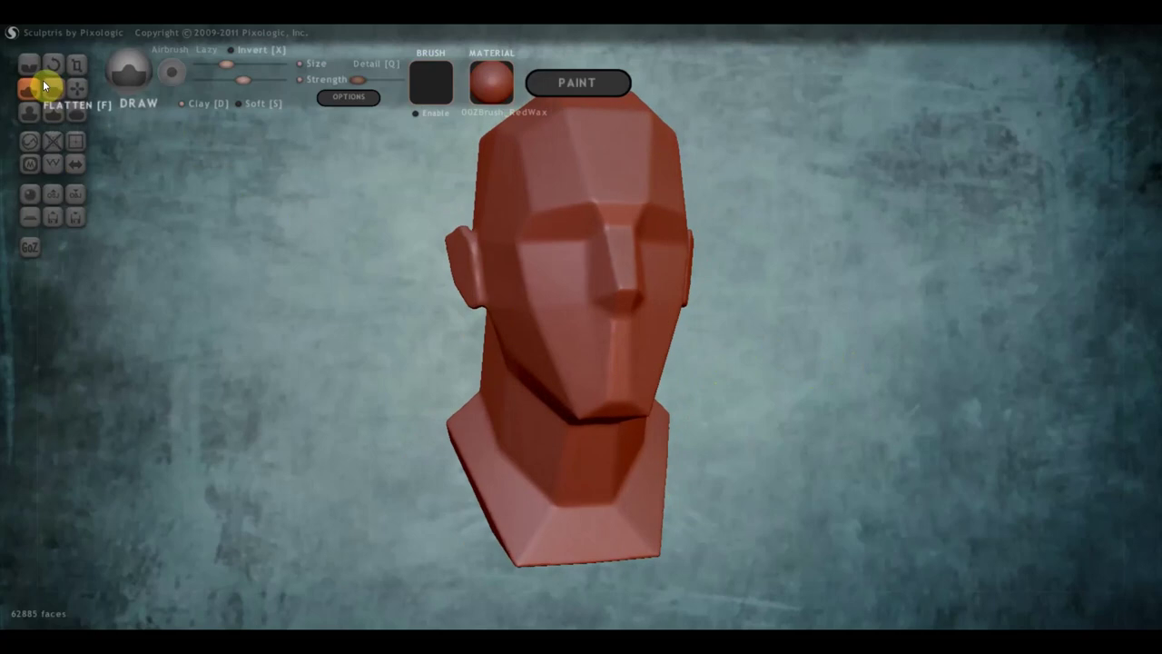
pyautogui.click(82, 89)
pyautogui.moveTo(467, 334)
pyautogui.mouseDown()
pyautogui.moveTo(591, 369)
pyautogui.moveTo(696, 371)
pyautogui.mouseUp()
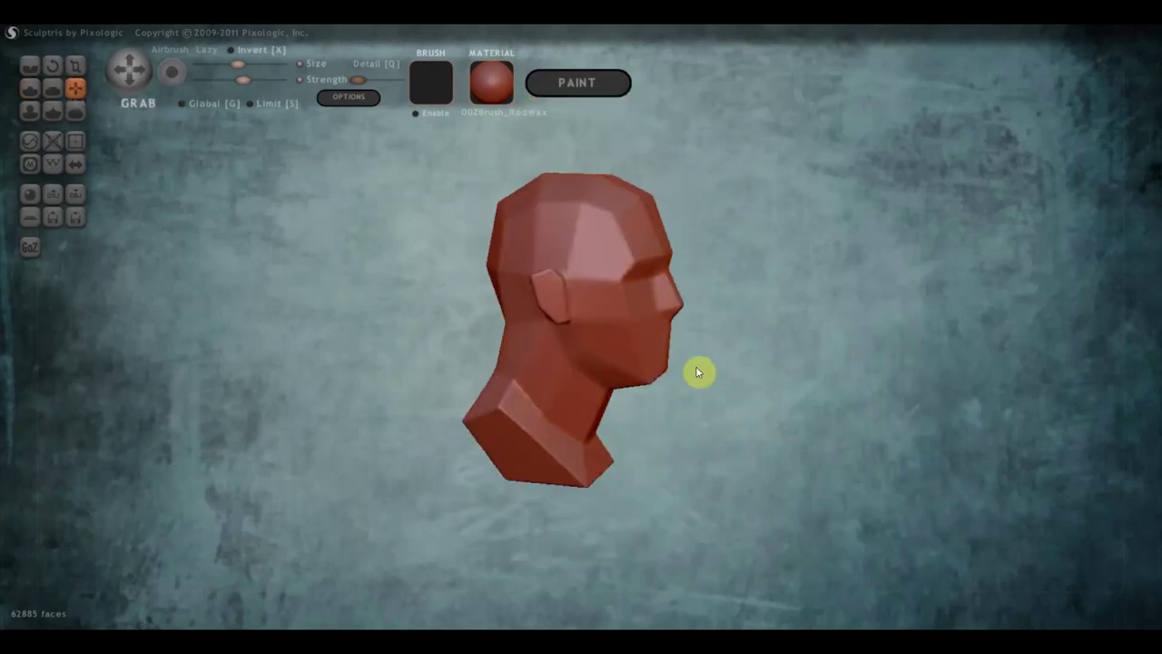
# Turn on symmetry, confirming the prompts that follow
pyautogui.click(75, 163)
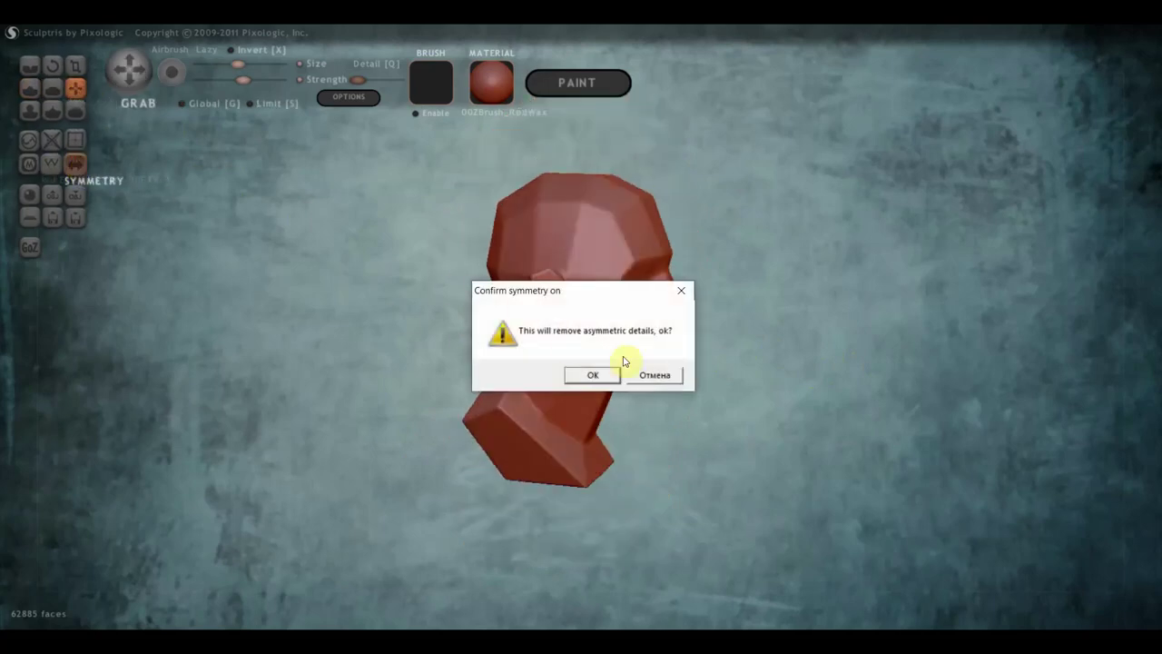
pyautogui.click(597, 375)
pyautogui.click(654, 376)
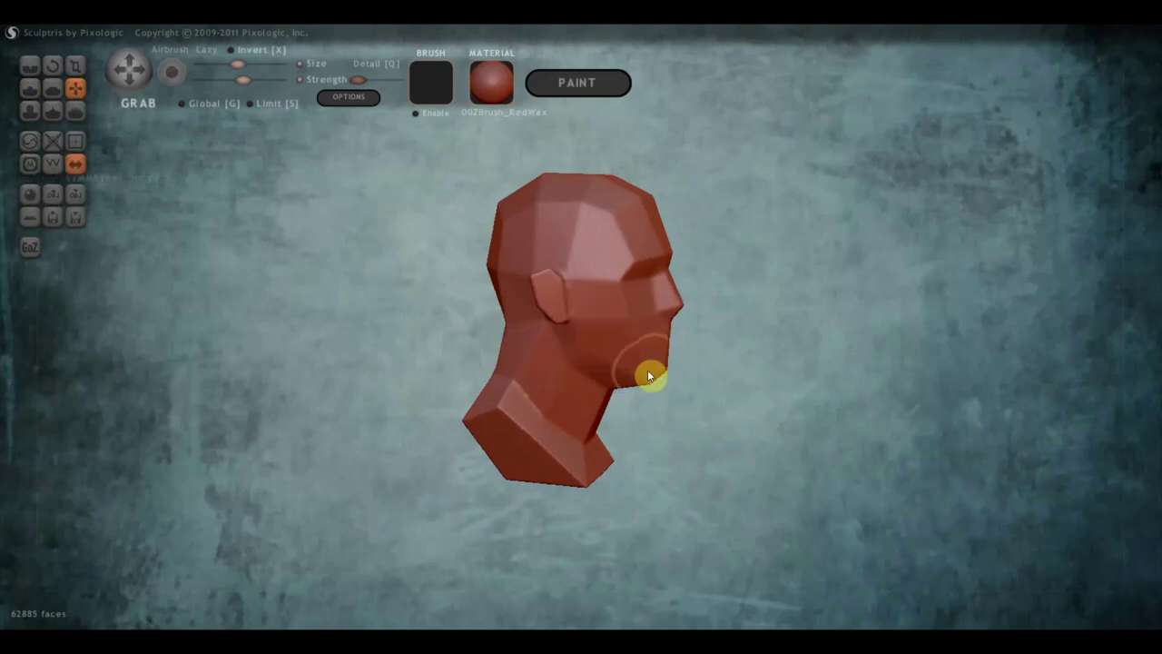
# Grab the chin forward and down into a long, pointed beard
pyautogui.scroll(-3, 648, 376)
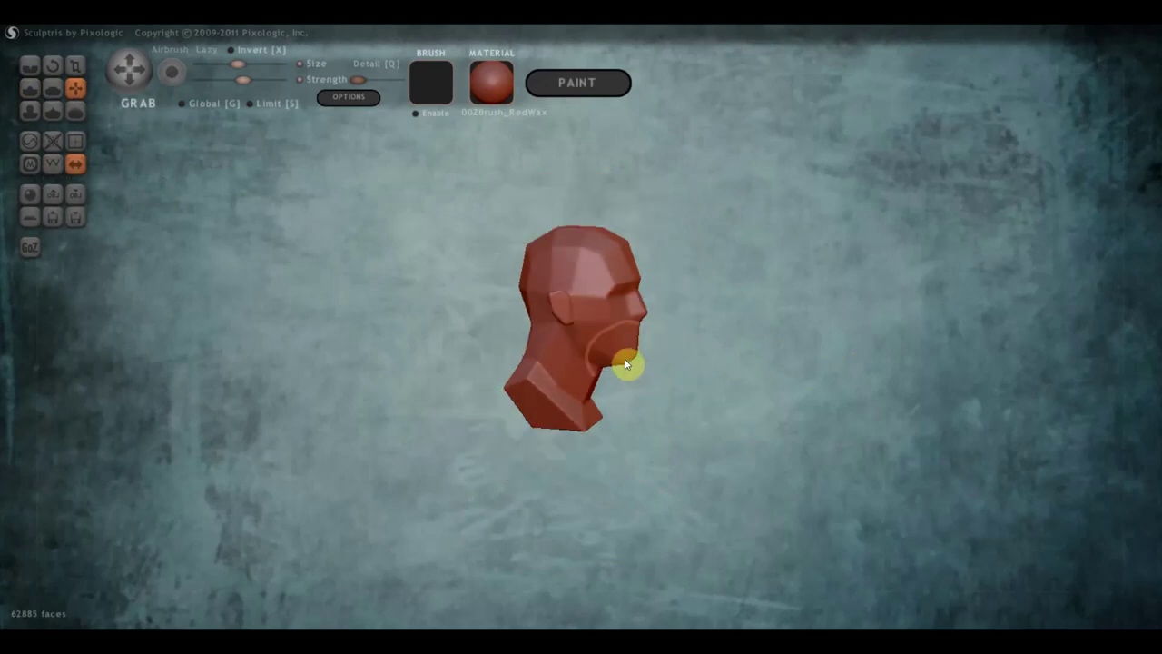
pyautogui.scroll(1, 627, 365)
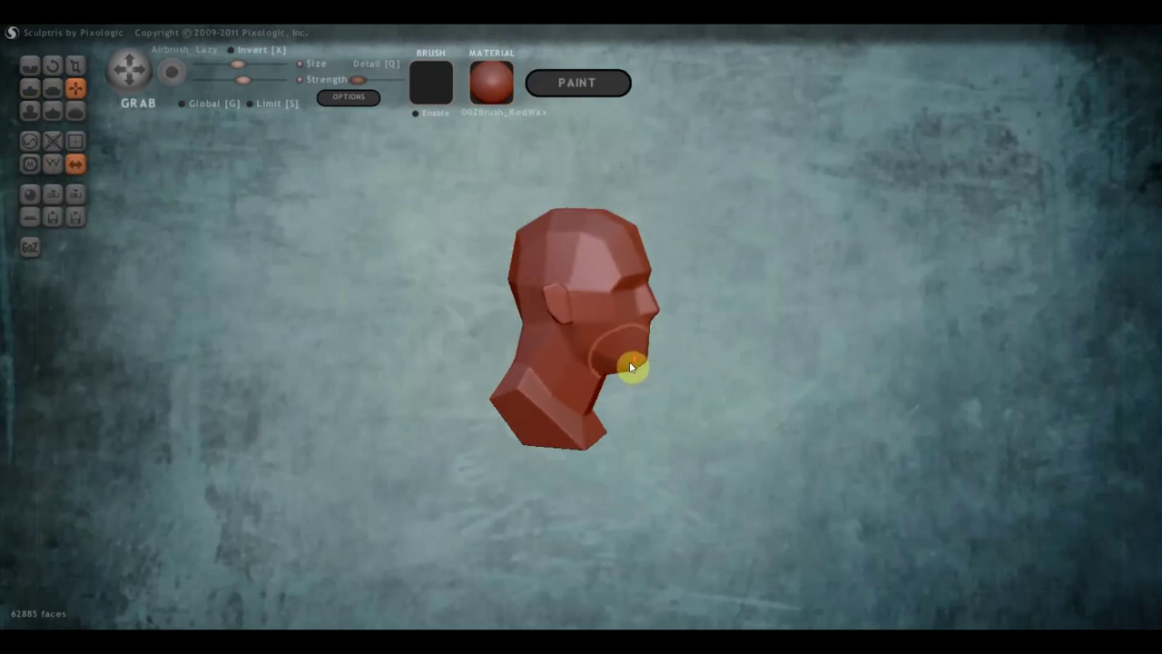
pyautogui.moveTo(636, 367)
pyautogui.mouseDown()
pyautogui.moveTo(660, 408)
pyautogui.moveTo(552, 364)
pyautogui.mouseUp()
pyautogui.scroll(3, 552, 364)
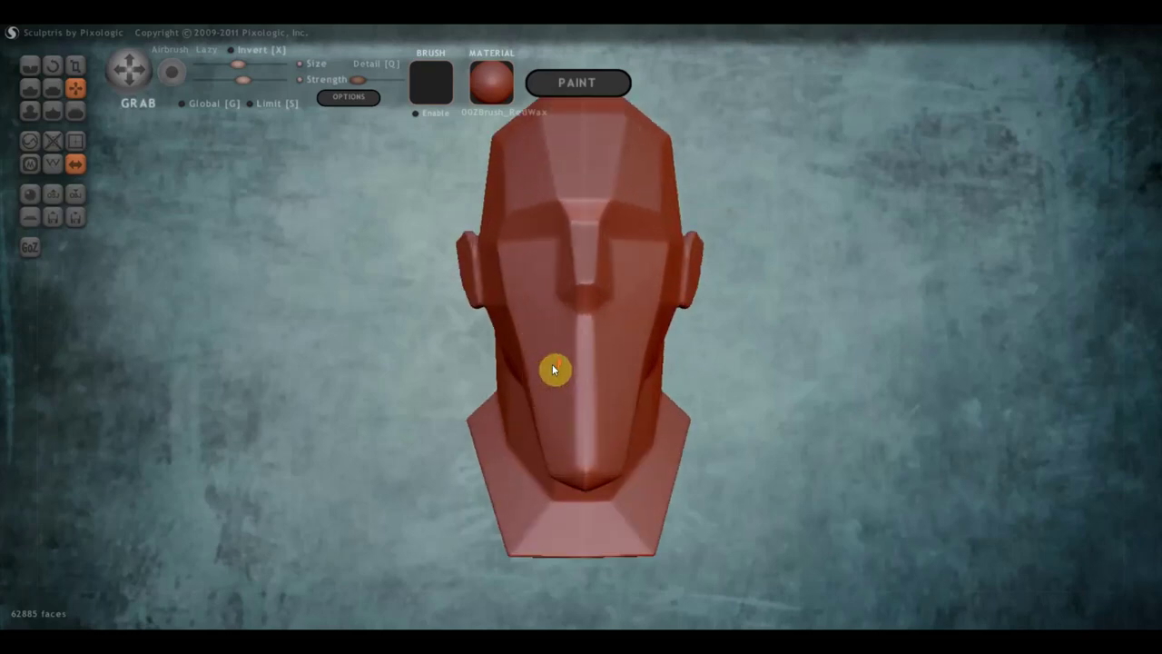
pyautogui.scroll(1, 552, 364)
pyautogui.click(30, 66)
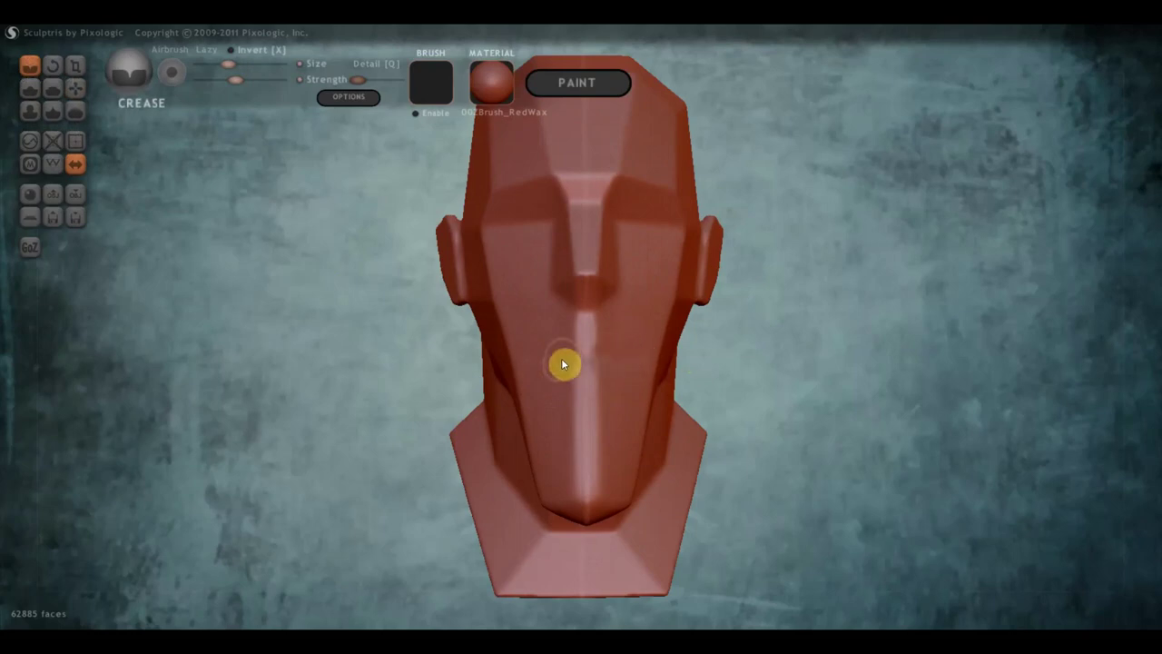
# Crease a mouth line separating the upper lip from the pointed beard
pyautogui.moveTo(528, 368)
pyautogui.mouseDown(button='right')
pyautogui.moveTo(709, 370)
pyautogui.moveTo(635, 360)
pyautogui.mouseUp(button='right')
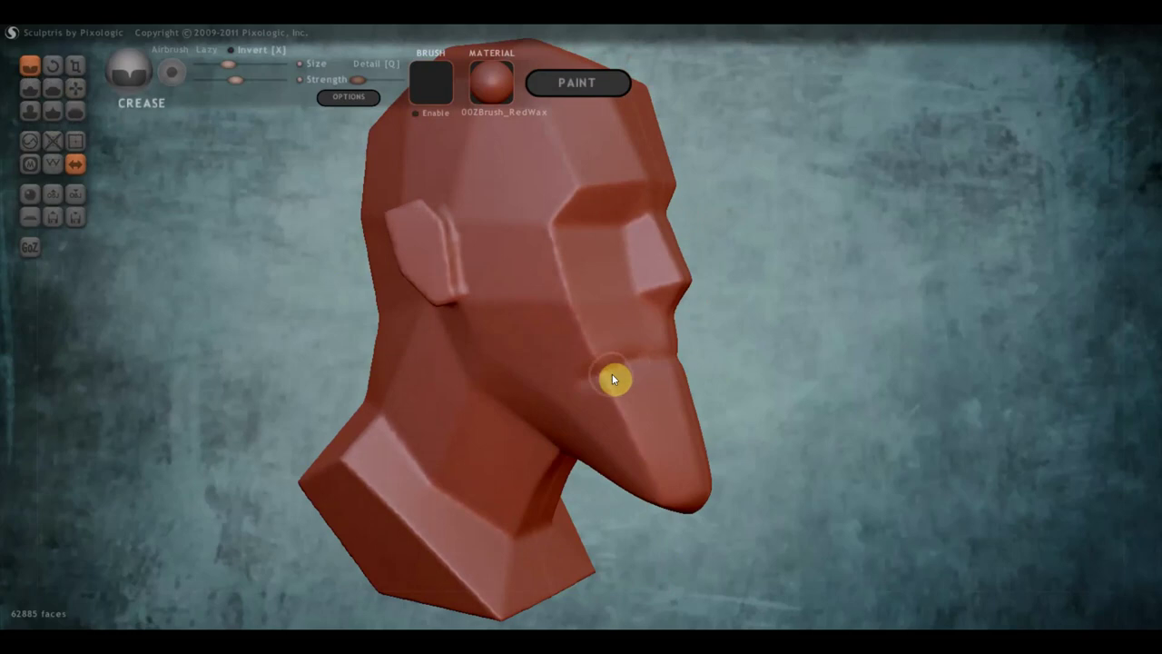
pyautogui.moveTo(685, 362)
pyautogui.mouseDown(button='right')
pyautogui.moveTo(721, 376)
pyautogui.moveTo(599, 371)
pyautogui.moveTo(551, 392)
pyautogui.mouseUp(button='right')
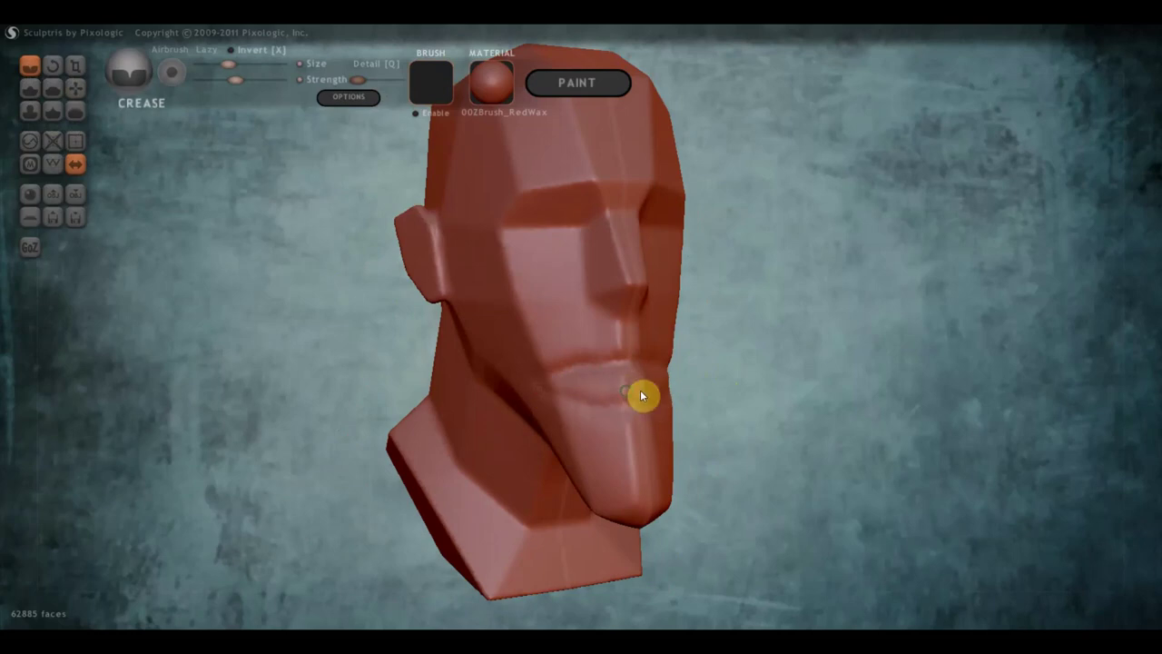
pyautogui.moveTo(643, 394); pyautogui.dragTo(766, 393, button='right')
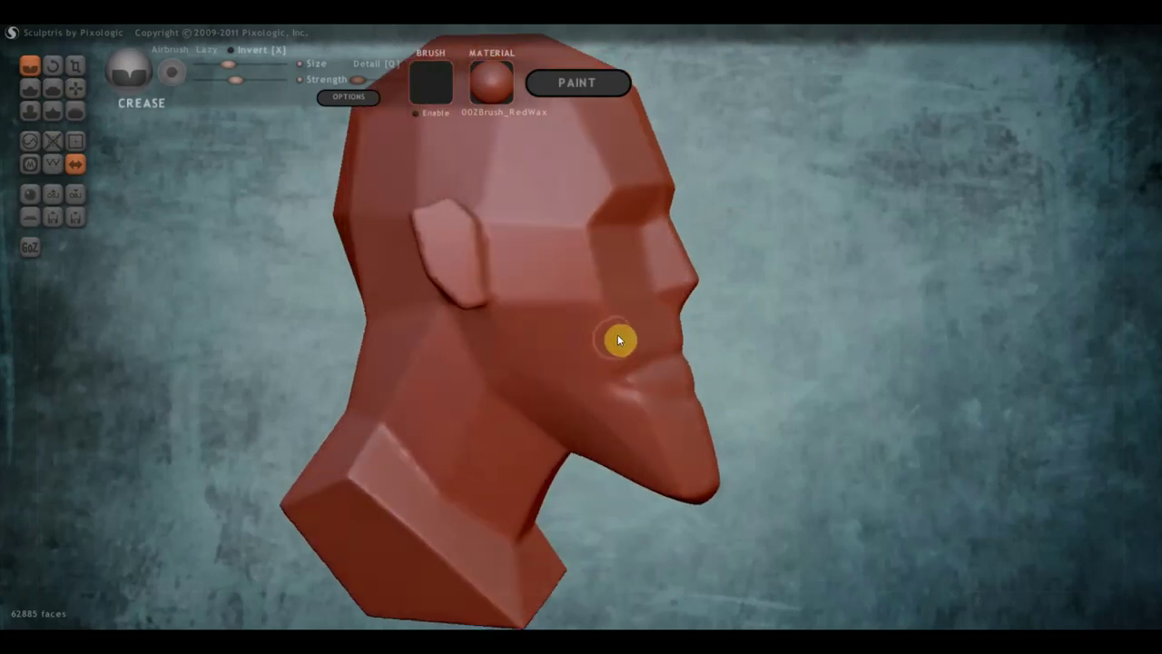
pyautogui.click(31, 87)
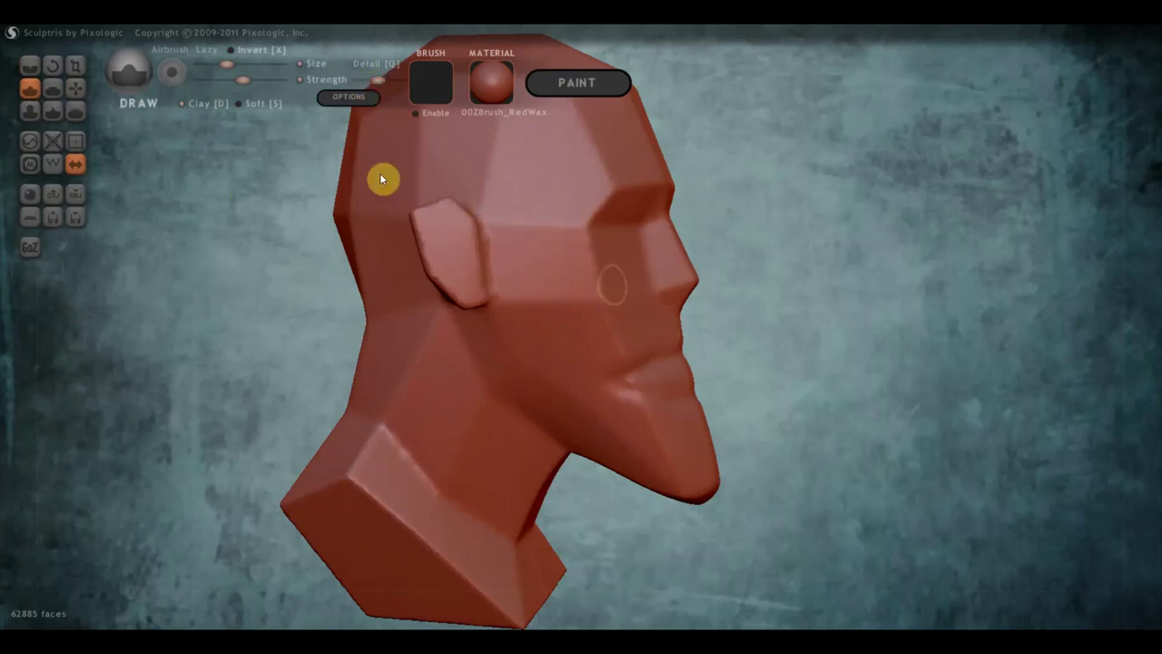
# Build up the cheeks with the Draw brush and sculpt a fold from nose to mouth
pyautogui.click(241, 64)
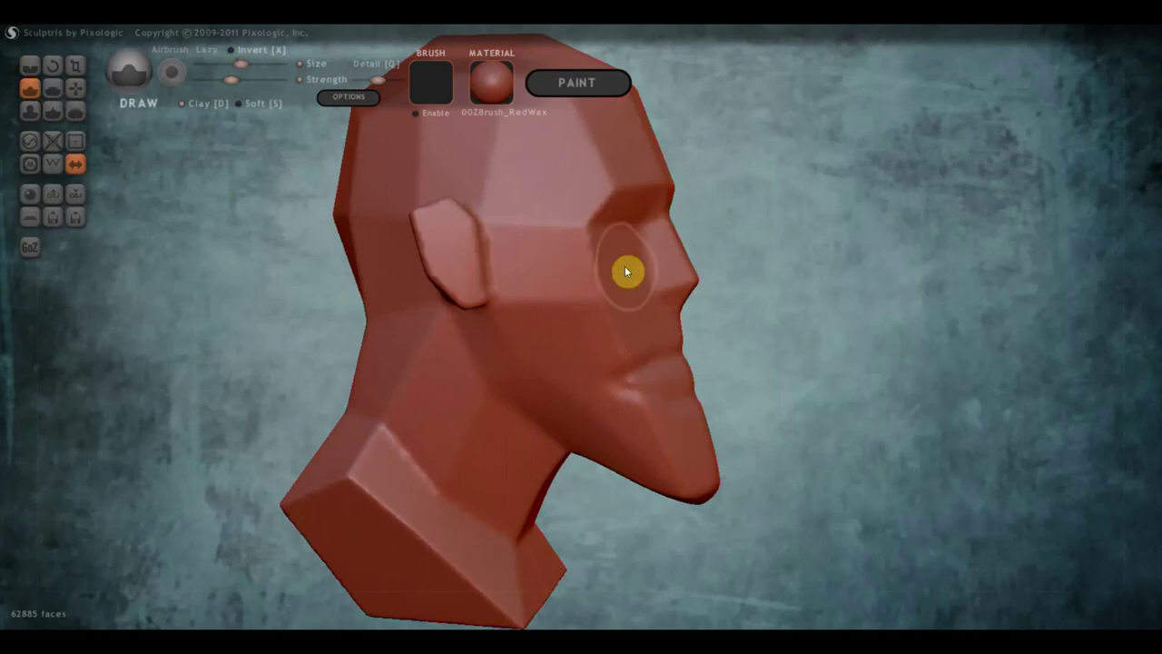
pyautogui.moveTo(624, 270); pyautogui.dragTo(618, 274)
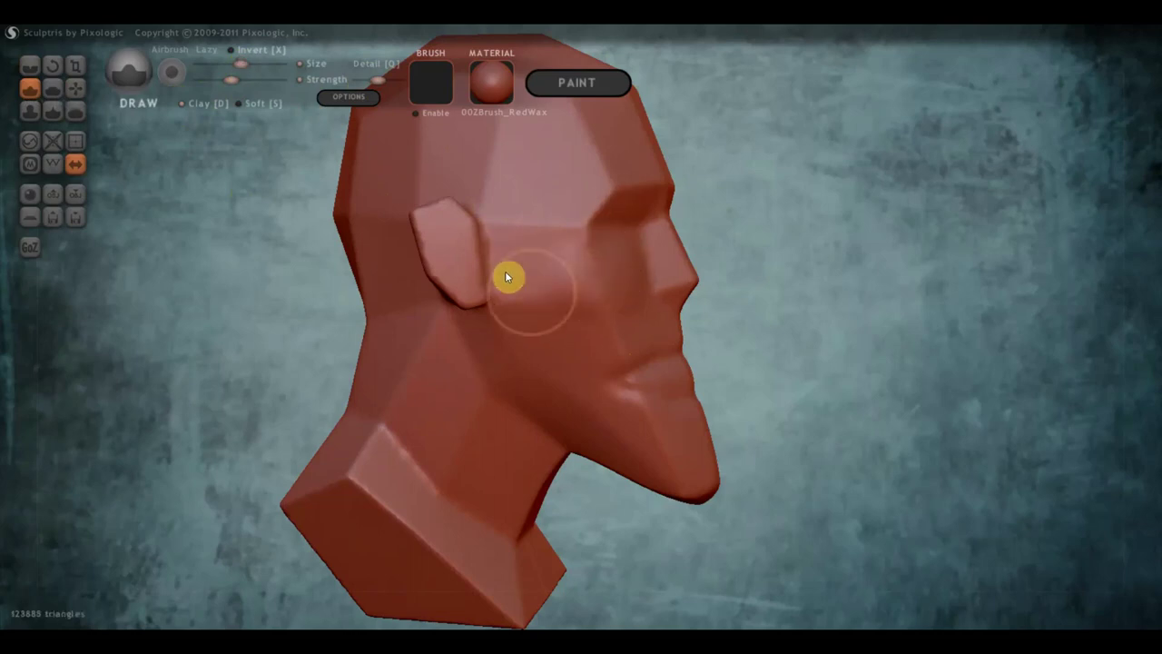
pyautogui.moveTo(568, 263); pyautogui.dragTo(523, 269)
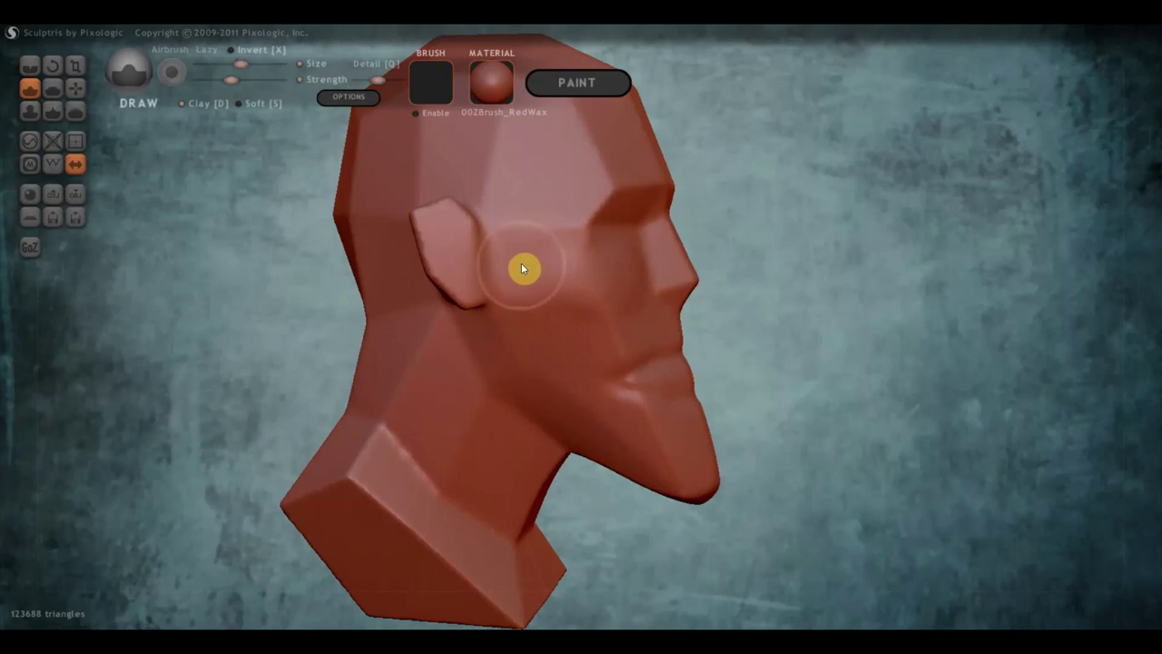
pyautogui.moveTo(239, 65); pyautogui.dragTo(233, 65)
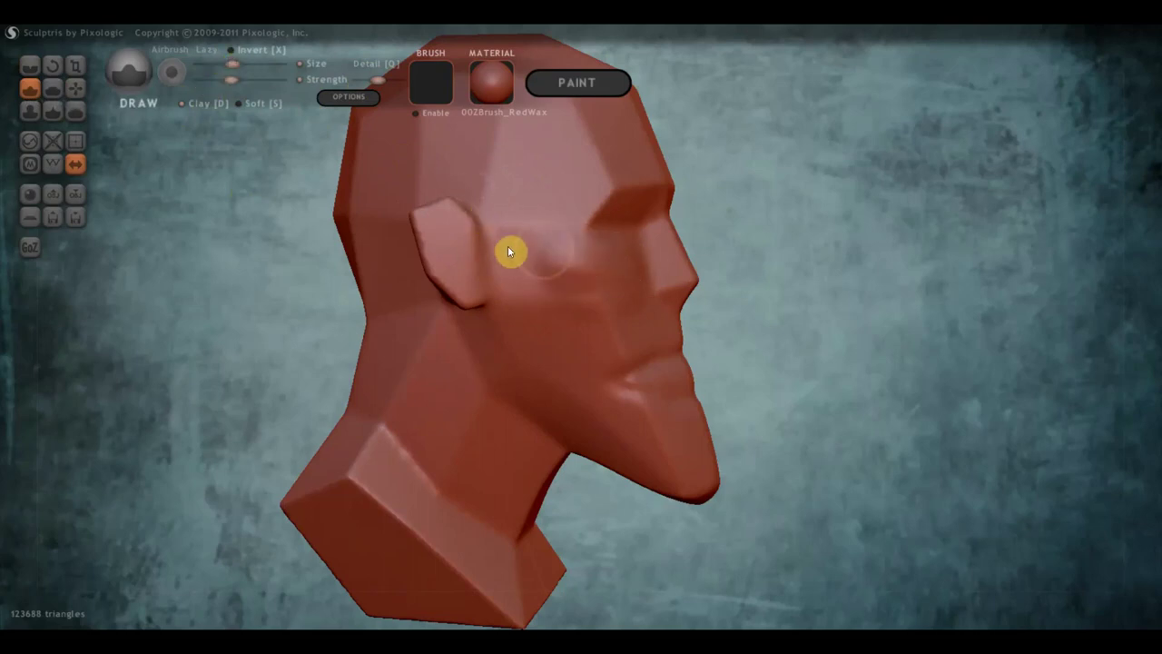
pyautogui.moveTo(506, 264); pyautogui.dragTo(597, 291)
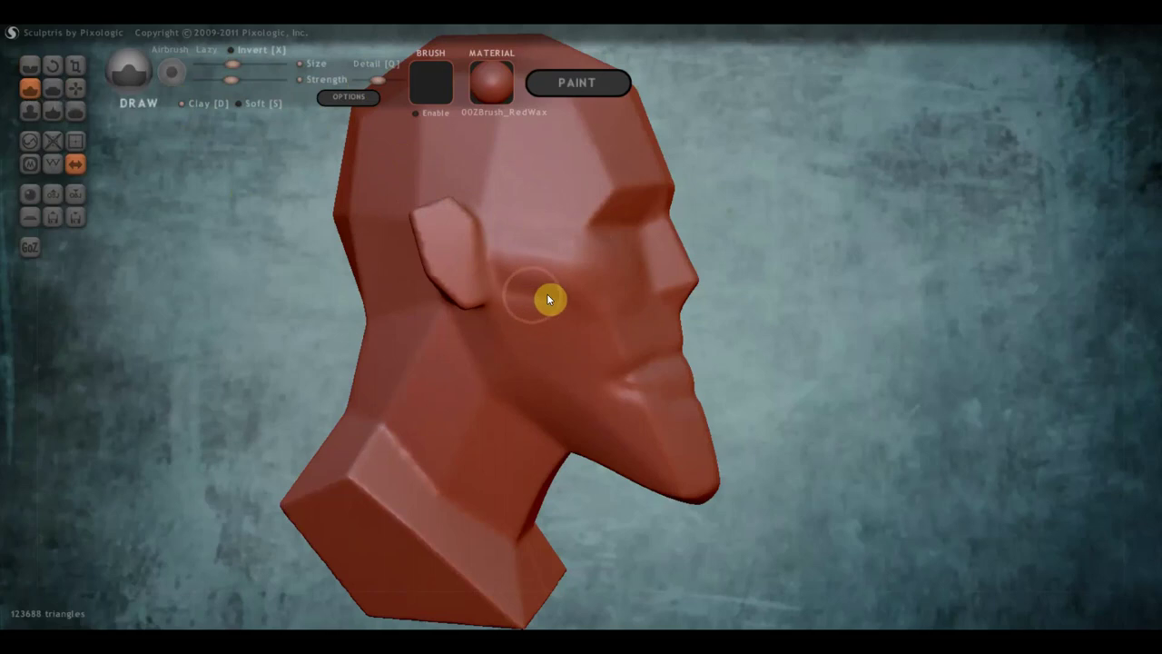
pyautogui.moveTo(547, 293); pyautogui.dragTo(481, 286, button='right')
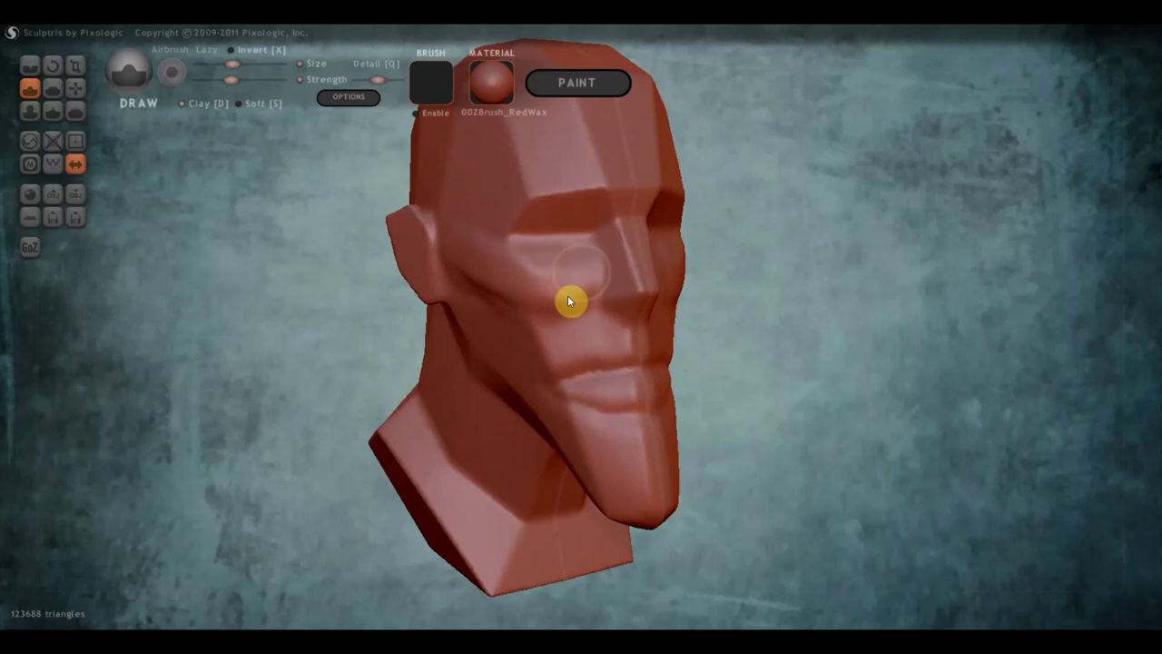
pyautogui.moveTo(568, 295); pyautogui.dragTo(621, 272, button='right')
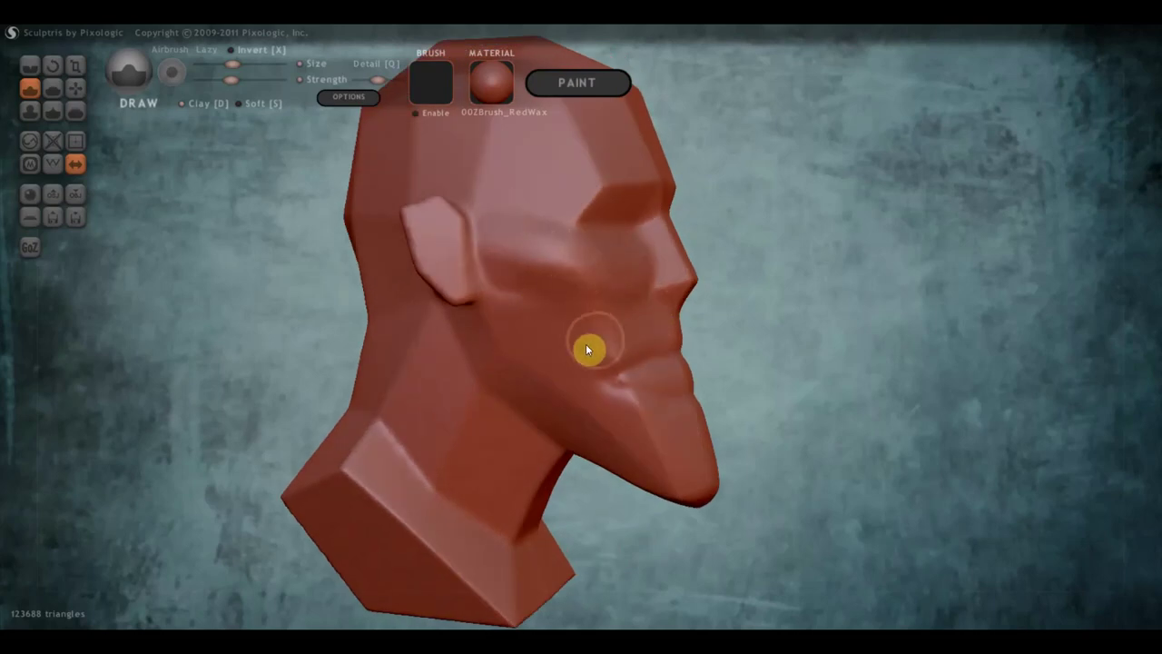
pyautogui.moveTo(603, 345)
pyautogui.mouseDown(button='right')
pyautogui.moveTo(434, 313)
pyautogui.moveTo(602, 332)
pyautogui.mouseUp(button='right')
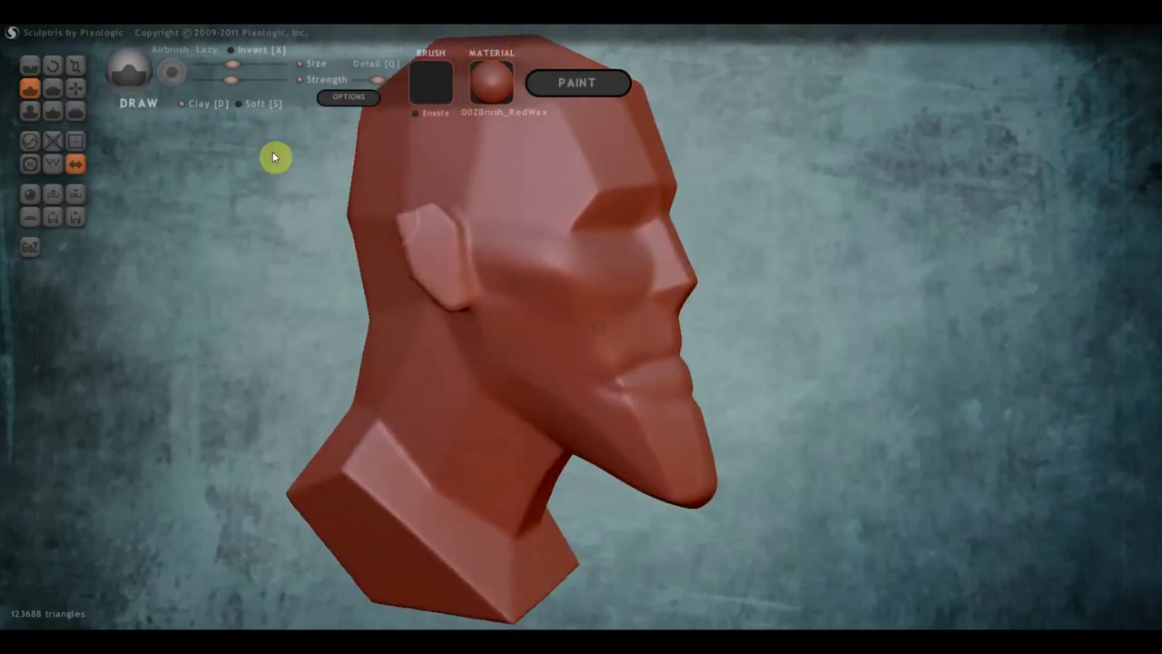
# Carve a crease line on the cheek beside the mouth
pyautogui.click(41, 69)
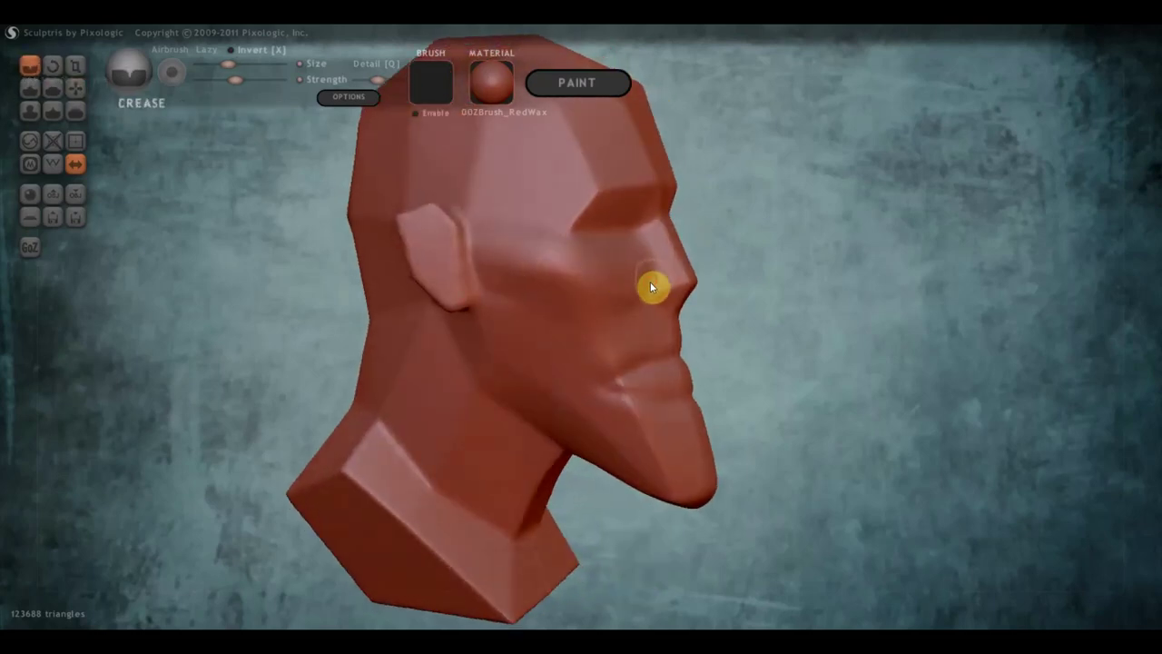
pyautogui.moveTo(613, 325); pyautogui.dragTo(594, 361)
pyautogui.moveTo(623, 365)
pyautogui.mouseDown(button='right')
pyautogui.moveTo(438, 350)
pyautogui.moveTo(446, 327)
pyautogui.mouseUp(button='right')
# Grab the nose tip outward and down from a three-quarter view into a longer, drooping nose
pyautogui.press('g')
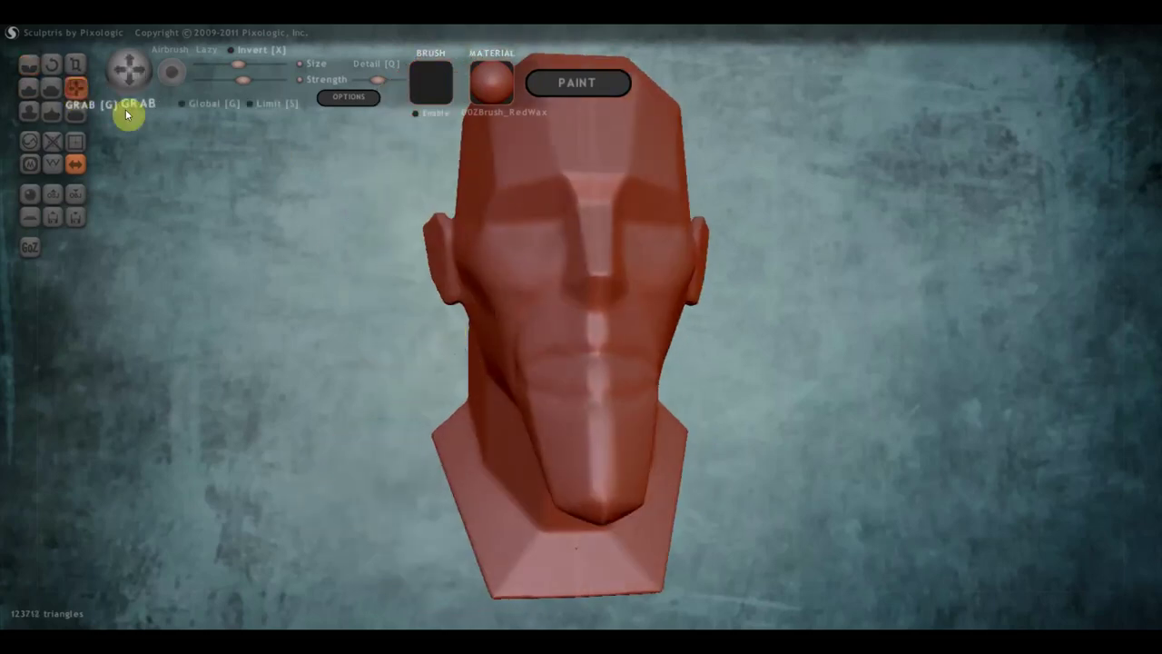
pyautogui.scroll(2, 510, 276)
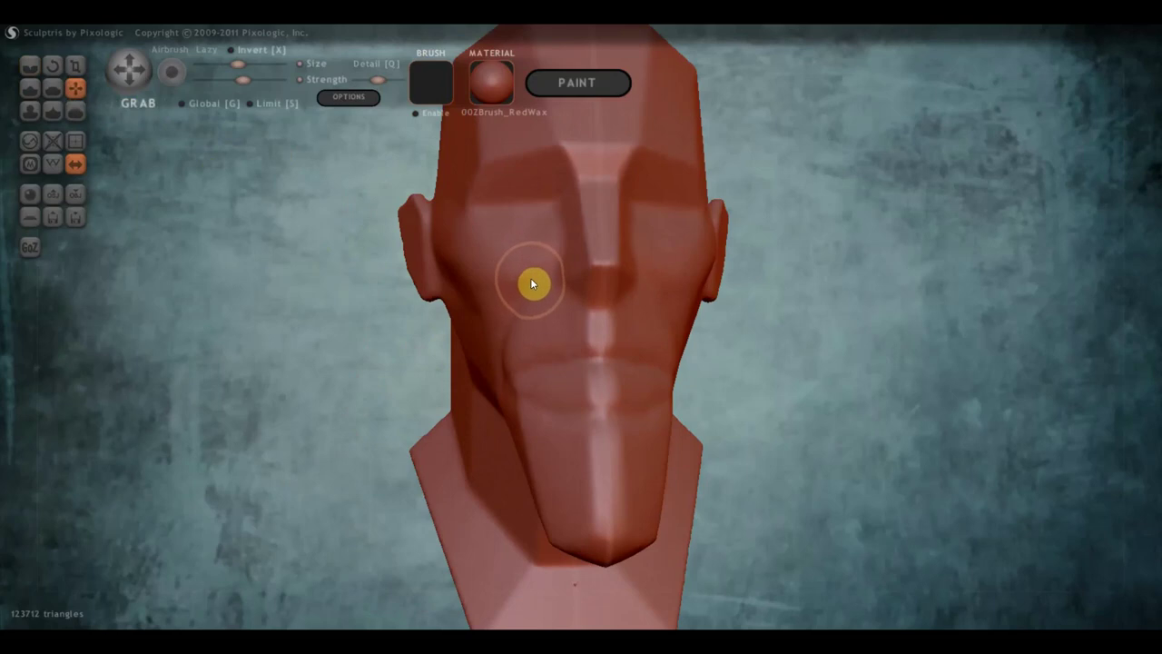
pyautogui.moveTo(531, 289)
pyautogui.mouseDown(button='right')
pyautogui.moveTo(641, 297)
pyautogui.moveTo(456, 290)
pyautogui.mouseUp(button='right')
pyautogui.moveTo(482, 227); pyautogui.dragTo(493, 226, button='right')
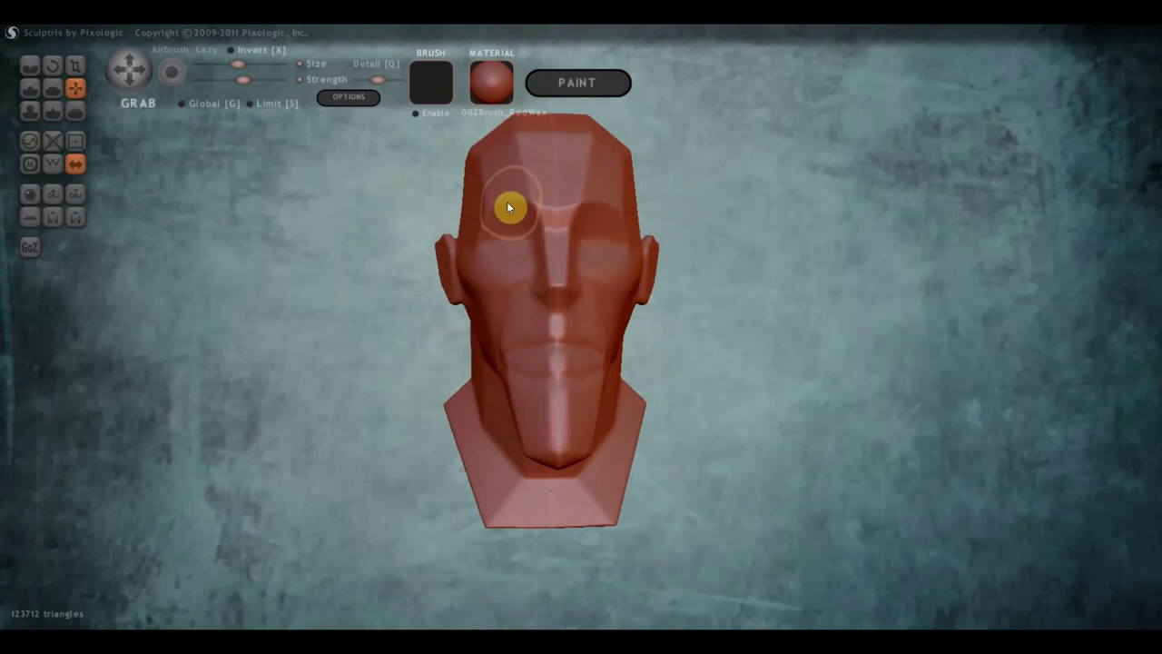
pyautogui.moveTo(508, 211)
pyautogui.mouseDown(button='right')
pyautogui.moveTo(670, 241)
pyautogui.moveTo(657, 251)
pyautogui.moveTo(659, 238)
pyautogui.mouseUp(button='right')
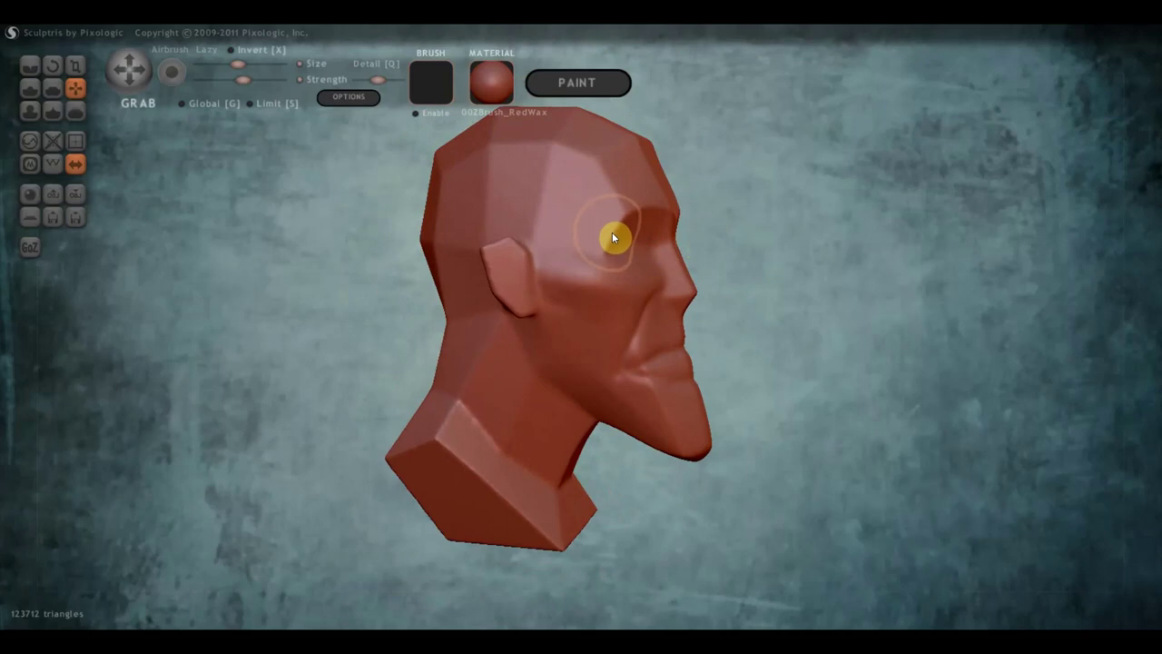
pyautogui.scroll(3, 727, 269)
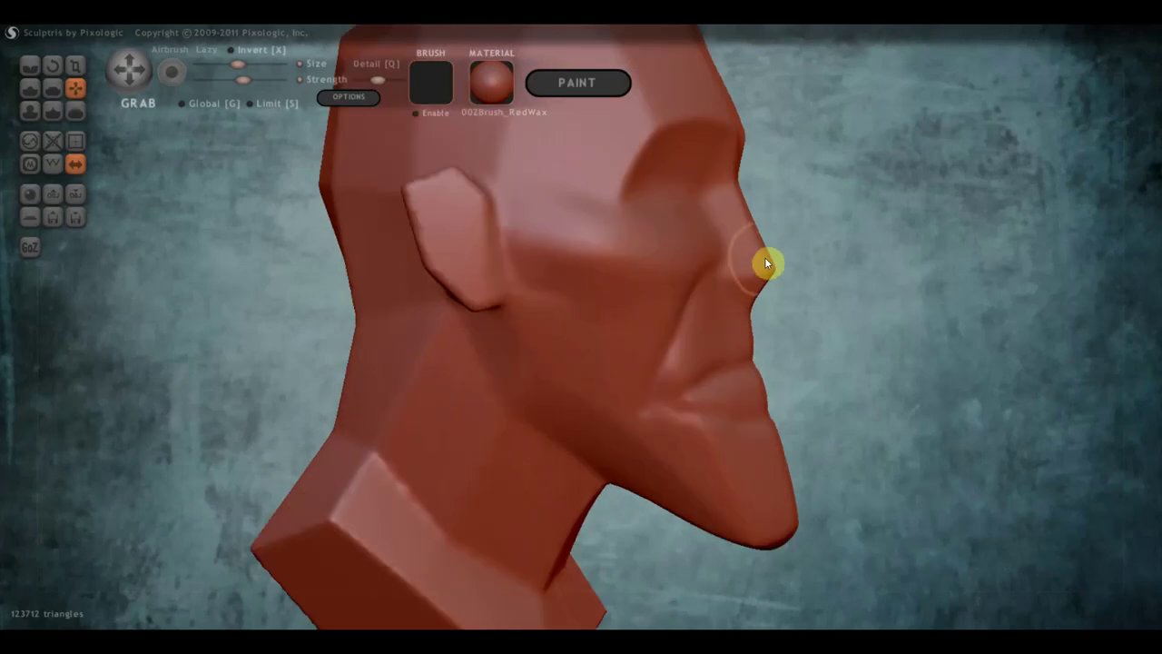
pyautogui.moveTo(769, 254)
pyautogui.mouseDown()
pyautogui.moveTo(800, 252)
pyautogui.moveTo(833, 293)
pyautogui.moveTo(739, 237)
pyautogui.mouseUp()
pyautogui.scroll(1, 783, 279)
pyautogui.scroll(-2, 822, 267)
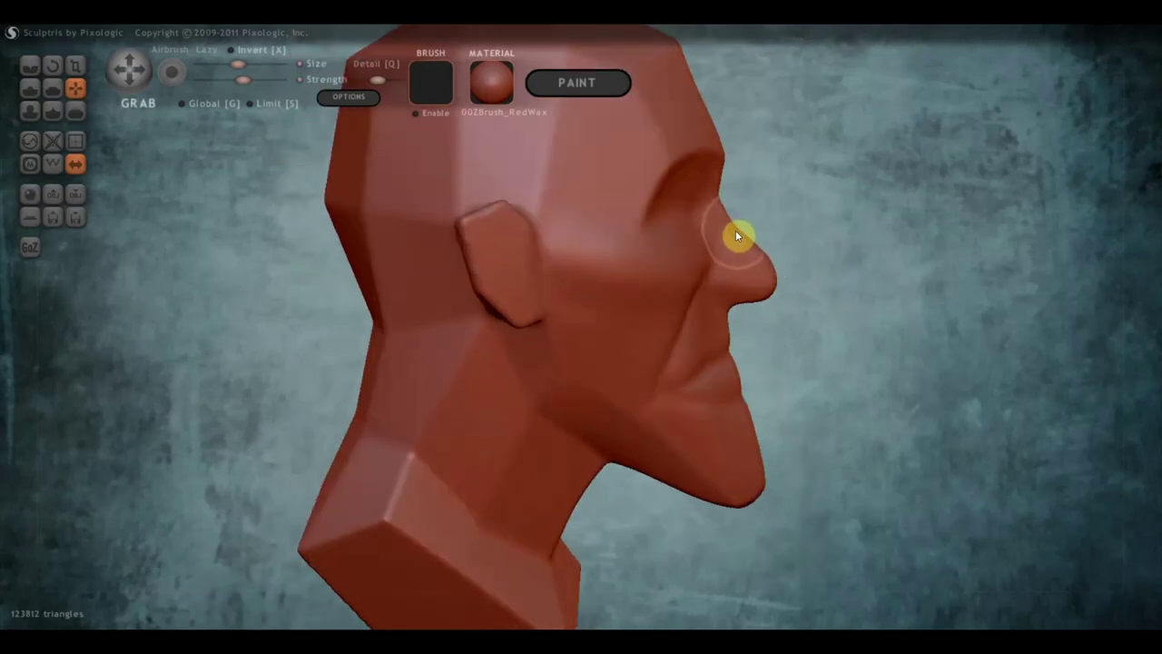
pyautogui.moveTo(750, 241)
pyautogui.mouseDown()
pyautogui.moveTo(542, 229)
pyautogui.moveTo(511, 246)
pyautogui.mouseUp()
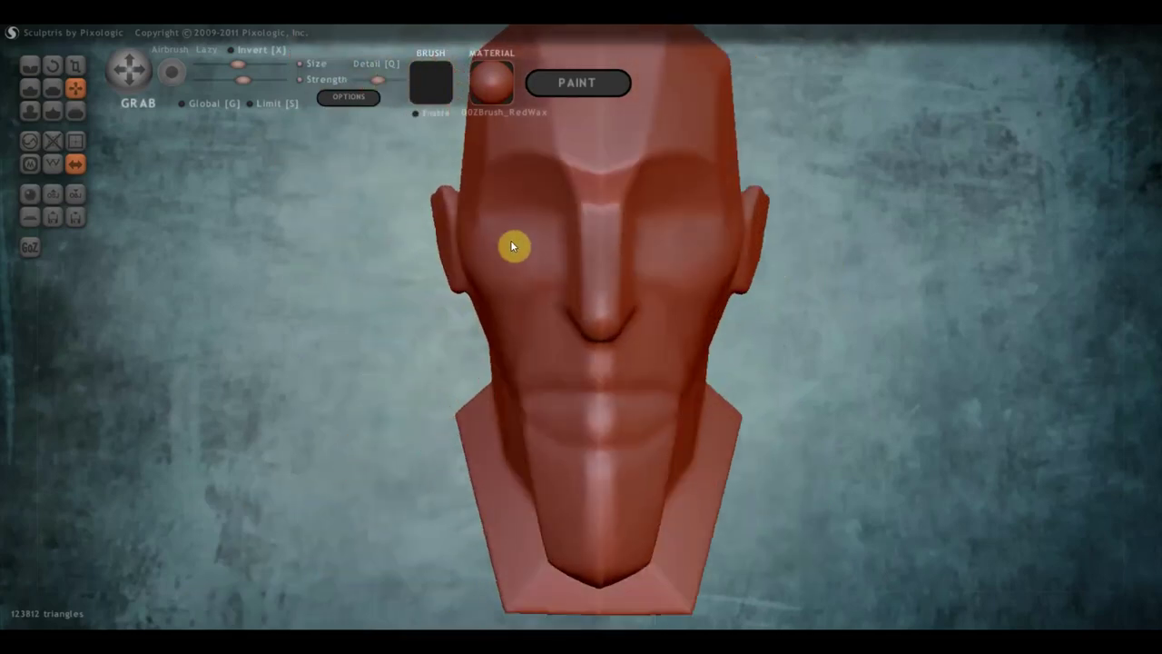
# Build up volume on the nose tip and along the nose with the Draw brush
pyautogui.click(30, 88)
pyautogui.scroll(3, 530, 209)
pyautogui.moveTo(530, 209); pyautogui.dragTo(616, 214, button='right')
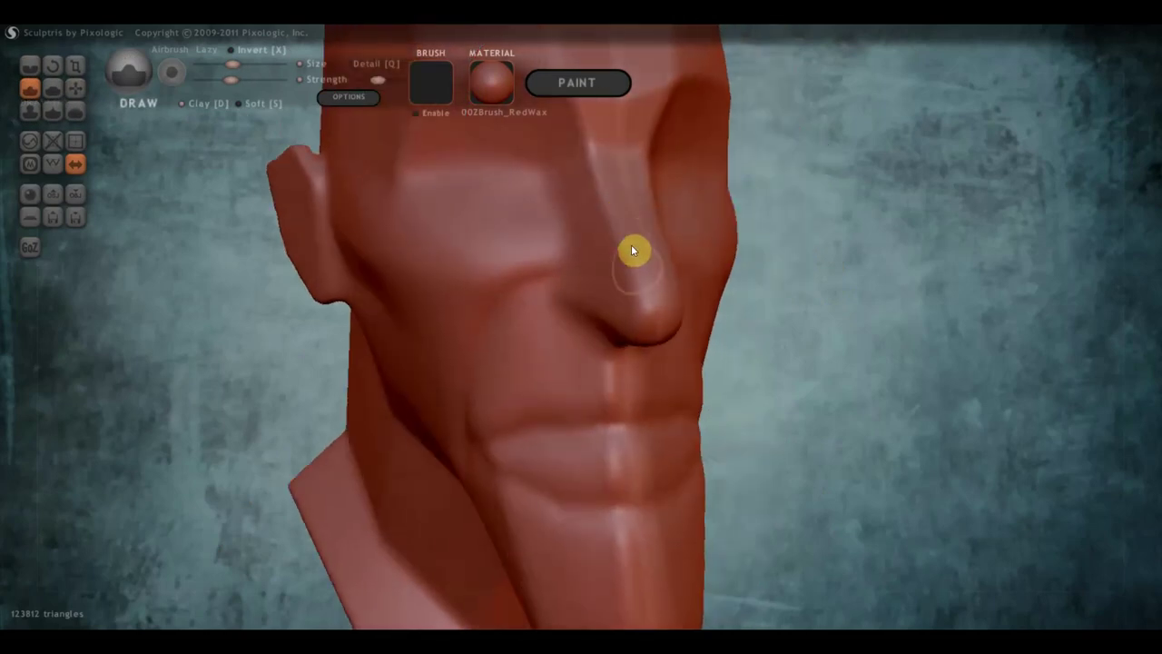
pyautogui.moveTo(633, 251); pyautogui.dragTo(622, 318)
pyautogui.moveTo(634, 229); pyautogui.dragTo(623, 314)
pyautogui.moveTo(638, 277); pyautogui.dragTo(784, 275, button='right')
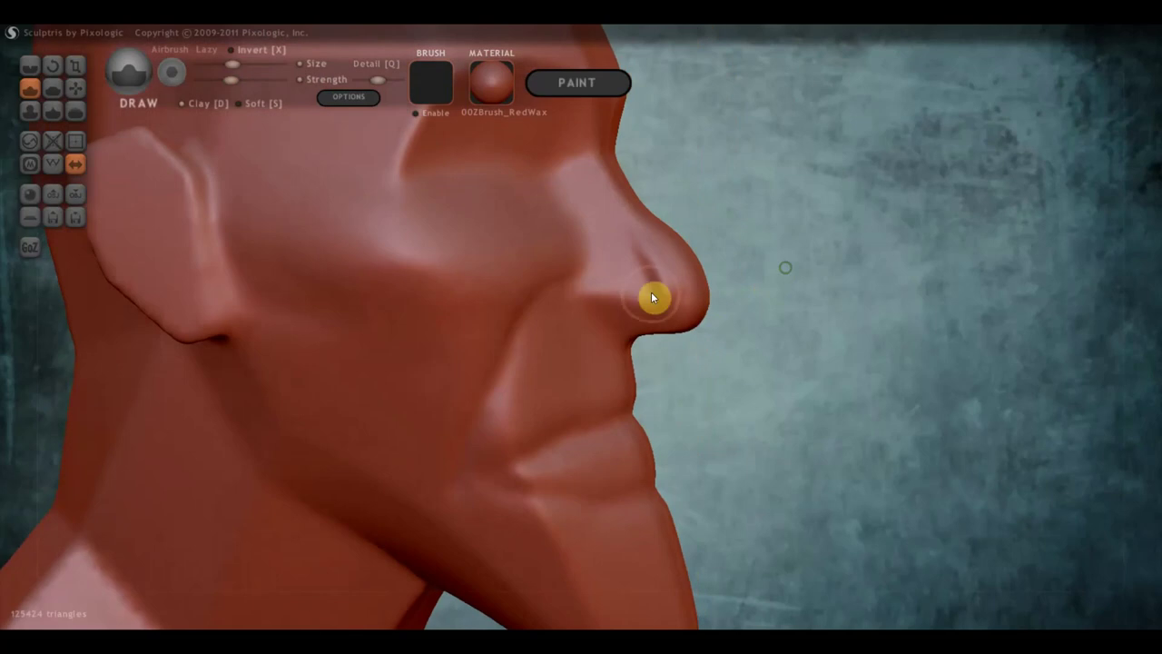
# Turn Clay off and bulge out the nostril wing
pyautogui.click(183, 105)
pyautogui.moveTo(635, 267)
pyautogui.mouseDown(button='right')
pyautogui.moveTo(591, 281)
pyautogui.moveTo(622, 276)
pyautogui.mouseUp(button='right')
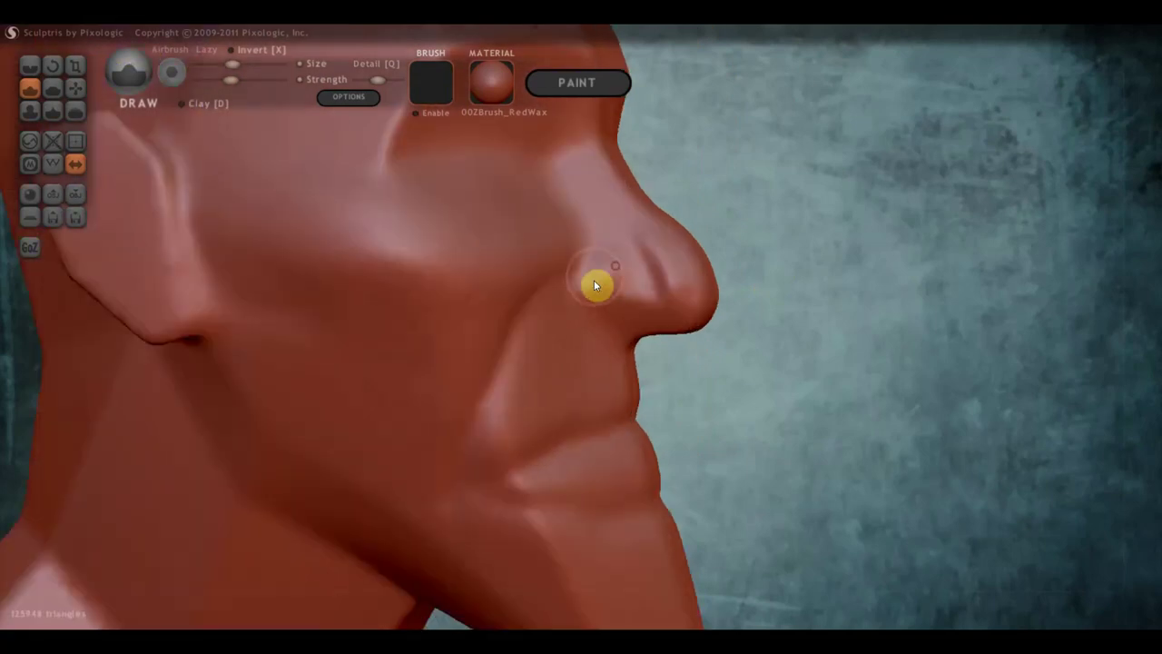
pyautogui.moveTo(621, 274); pyautogui.dragTo(636, 289)
pyautogui.moveTo(620, 270)
pyautogui.mouseDown(button='right')
pyautogui.moveTo(536, 259)
pyautogui.moveTo(613, 265)
pyautogui.mouseUp(button='right')
# Carve a crease along the nostril where it meets the cheek
pyautogui.click(30, 65)
pyautogui.moveTo(599, 255)
pyautogui.mouseDown()
pyautogui.moveTo(578, 293)
pyautogui.moveTo(611, 317)
pyautogui.mouseUp()
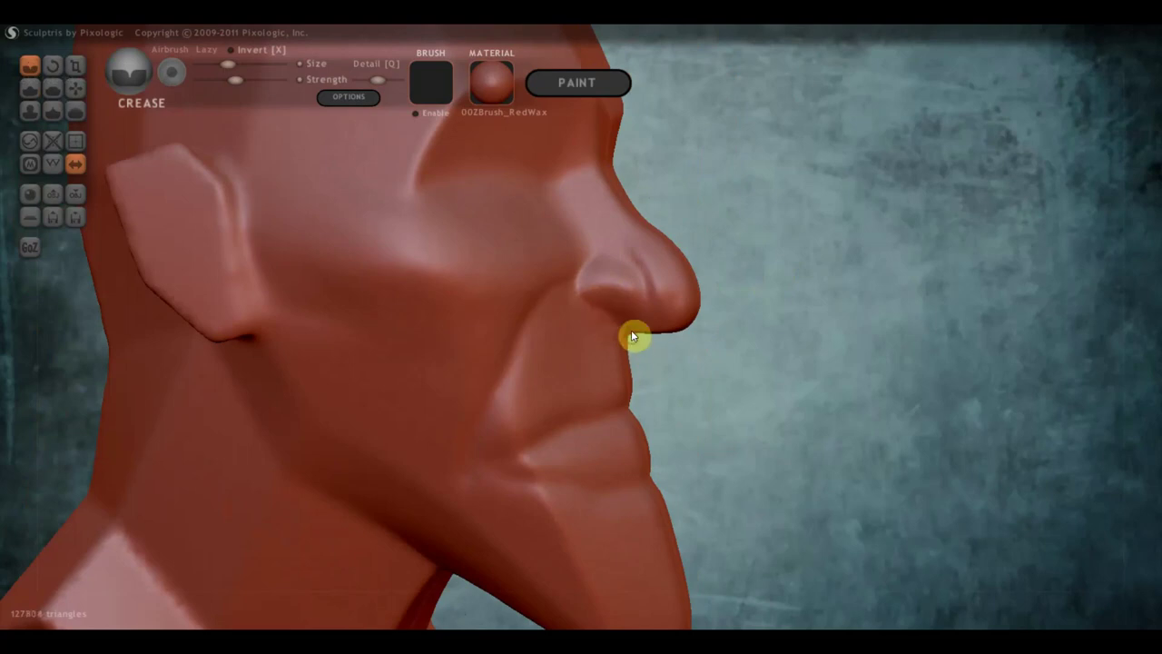
pyautogui.moveTo(619, 299); pyautogui.dragTo(450, 313, button='right')
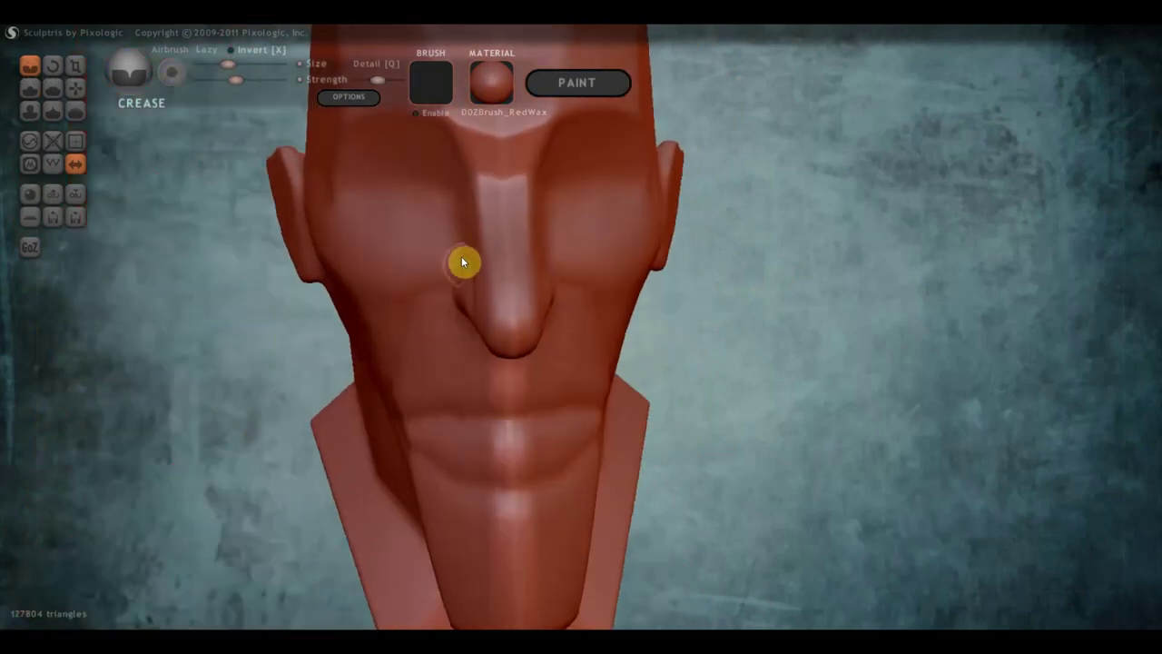
# Flatten the brow and nose bridge with the Flatten brush
pyautogui.click(53, 87)
pyautogui.moveTo(437, 211); pyautogui.dragTo(490, 203, button='right')
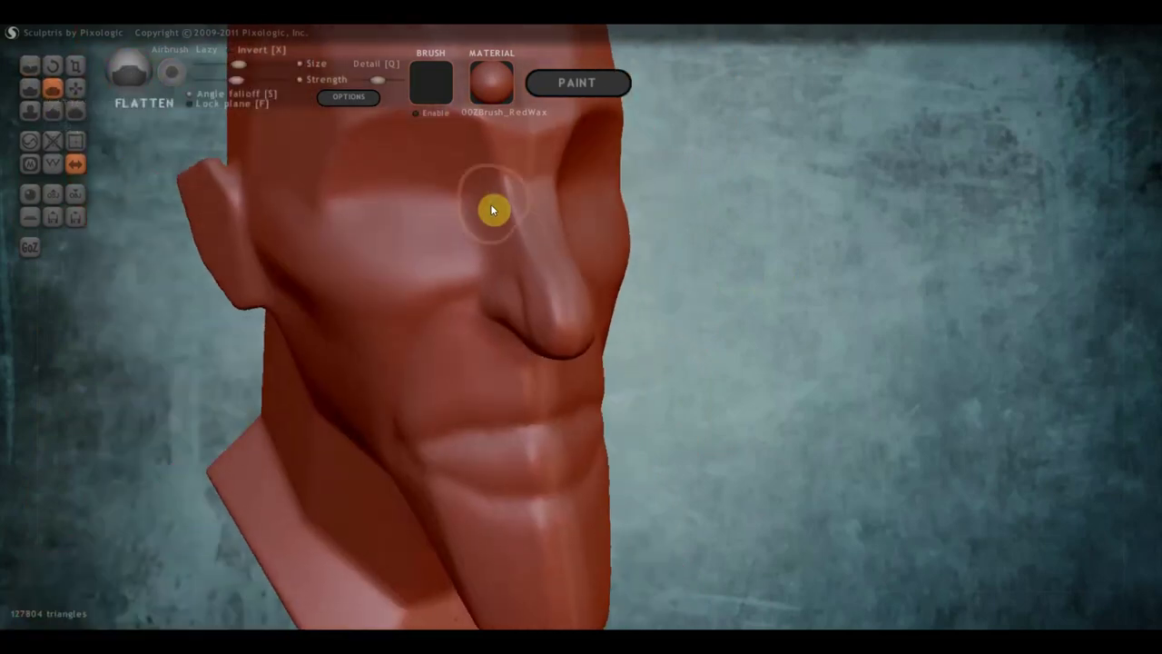
pyautogui.scroll(3, 491, 201)
pyautogui.moveTo(484, 179)
pyautogui.mouseDown()
pyautogui.moveTo(469, 130)
pyautogui.moveTo(500, 184)
pyautogui.mouseUp()
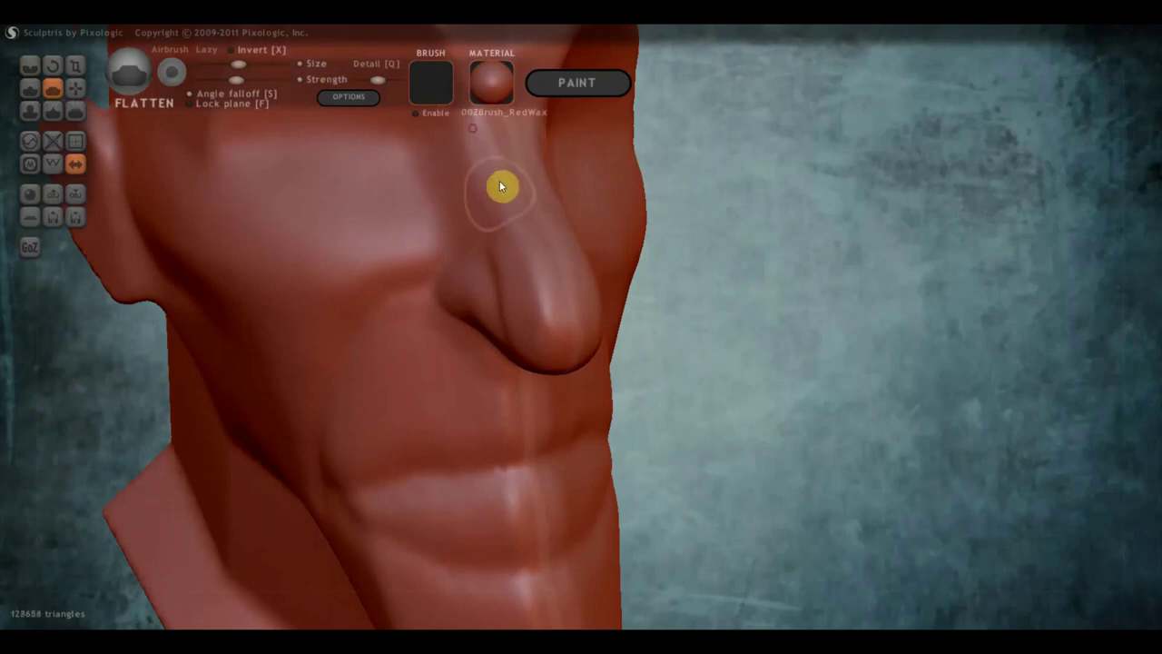
pyautogui.moveTo(500, 184); pyautogui.dragTo(508, 181, button='right')
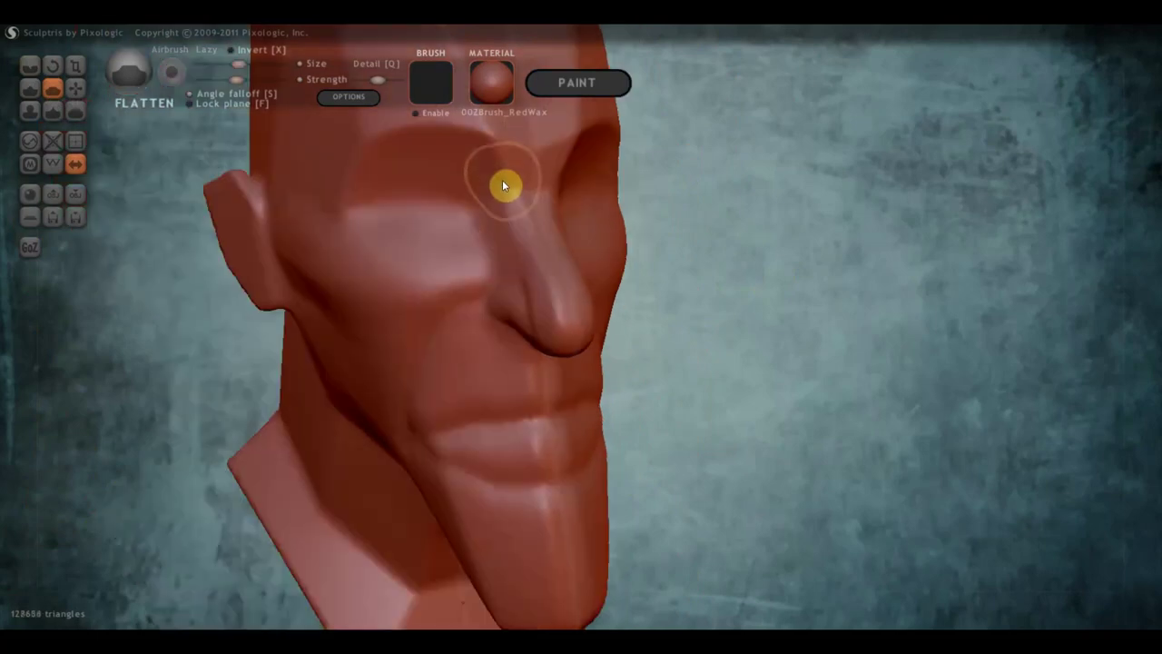
pyautogui.moveTo(504, 183)
pyautogui.mouseDown()
pyautogui.moveTo(480, 161)
pyautogui.moveTo(417, 148)
pyautogui.moveTo(354, 217)
pyautogui.mouseUp()
pyautogui.moveTo(391, 262); pyautogui.dragTo(323, 245, button='right')
# Flatten the front of the chin into sharper facets, checking it from several angles
pyautogui.moveTo(518, 408)
pyautogui.keyDown('shift'); pyautogui.mouseDown(button='right')
pyautogui.moveTo(553, 285)
pyautogui.moveTo(557, 376)
pyautogui.mouseUp(button='right'); pyautogui.keyUp('shift')
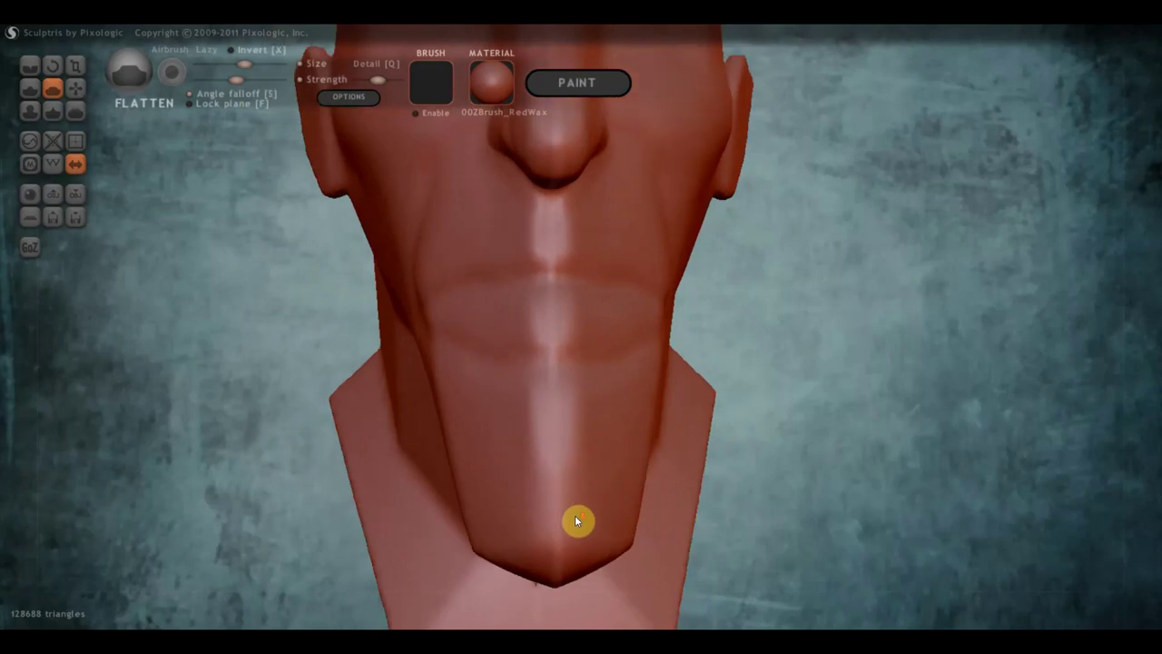
pyautogui.scroll(-3, 572, 513)
pyautogui.moveTo(569, 506)
pyautogui.mouseDown(button='right')
pyautogui.moveTo(750, 477)
pyautogui.moveTo(697, 493)
pyautogui.mouseUp(button='right')
pyautogui.moveTo(568, 454)
pyautogui.mouseDown()
pyautogui.moveTo(557, 388)
pyautogui.moveTo(652, 416)
pyautogui.mouseUp()
pyautogui.moveTo(623, 439)
pyautogui.mouseDown(button='right')
pyautogui.moveTo(492, 449)
pyautogui.moveTo(489, 434)
pyautogui.moveTo(505, 426)
pyautogui.moveTo(555, 472)
pyautogui.moveTo(705, 446)
pyautogui.mouseUp(button='right')
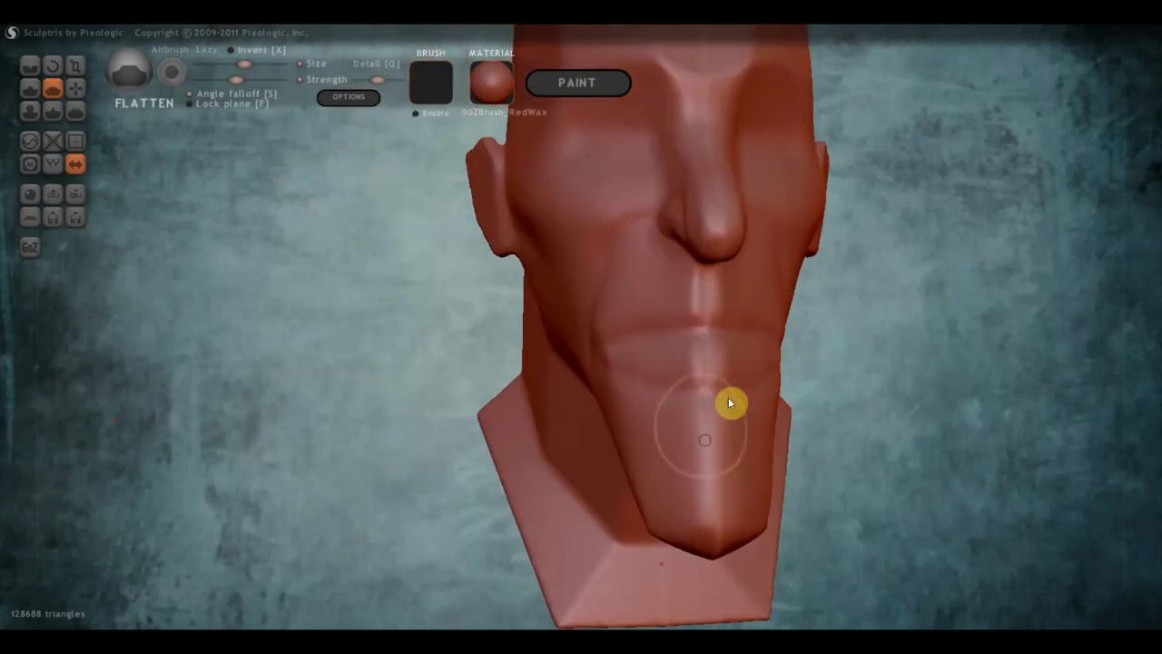
pyautogui.moveTo(731, 402)
pyautogui.mouseDown(button='right')
pyautogui.moveTo(608, 472)
pyautogui.moveTo(595, 427)
pyautogui.mouseUp(button='right')
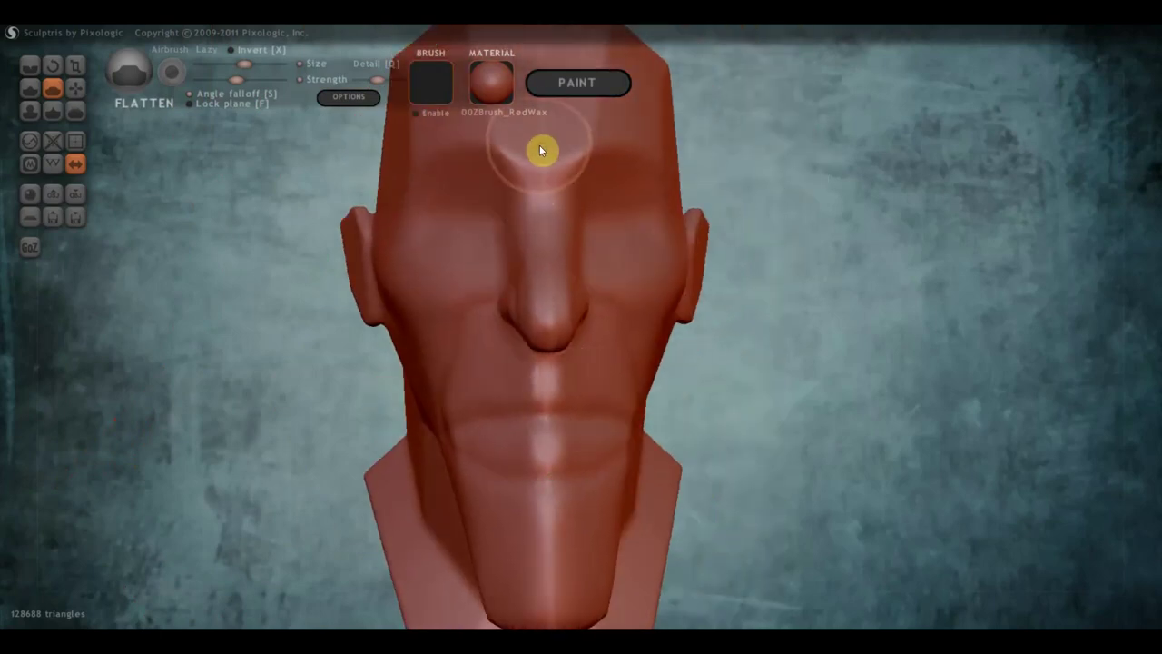
pyautogui.scroll(-3, 690, 272)
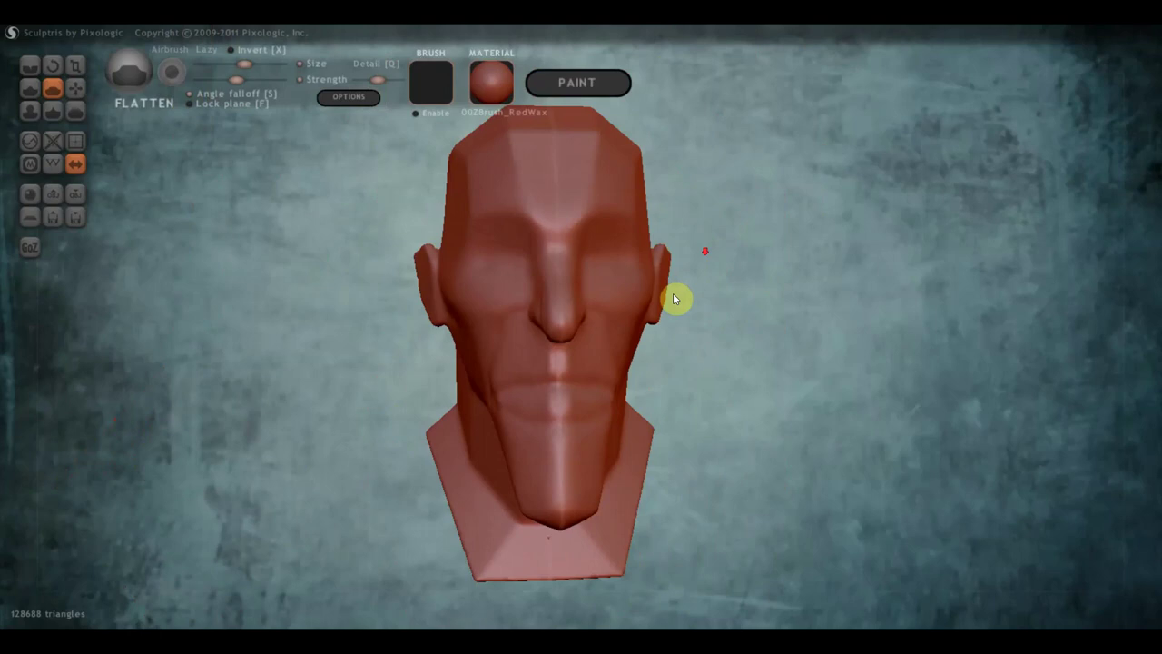
pyautogui.moveTo(633, 334); pyautogui.dragTo(785, 347, button='right')
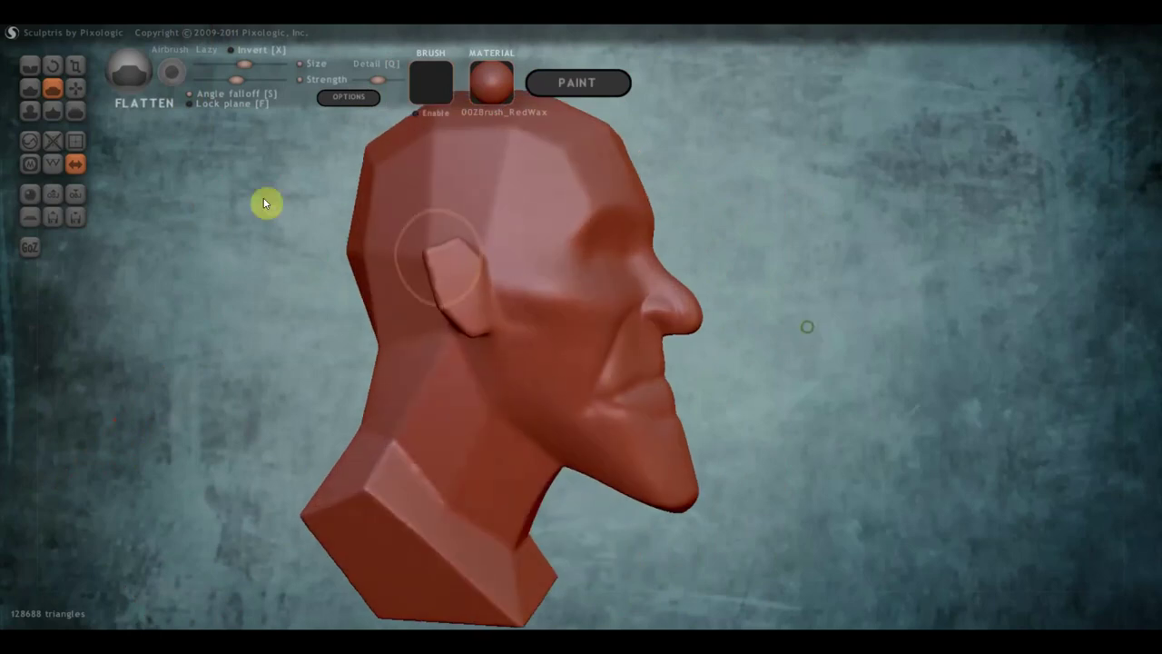
# With Draw and Clay on, build a ridge from below the ear along the jaw
pyautogui.click(38, 86)
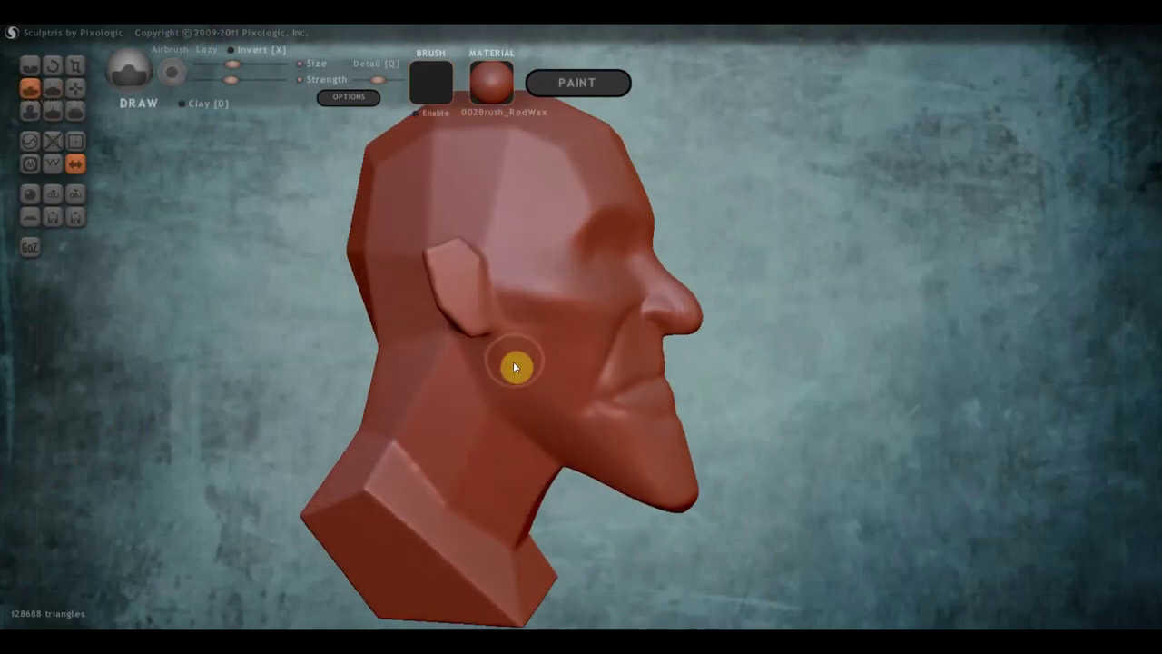
pyautogui.click(182, 104)
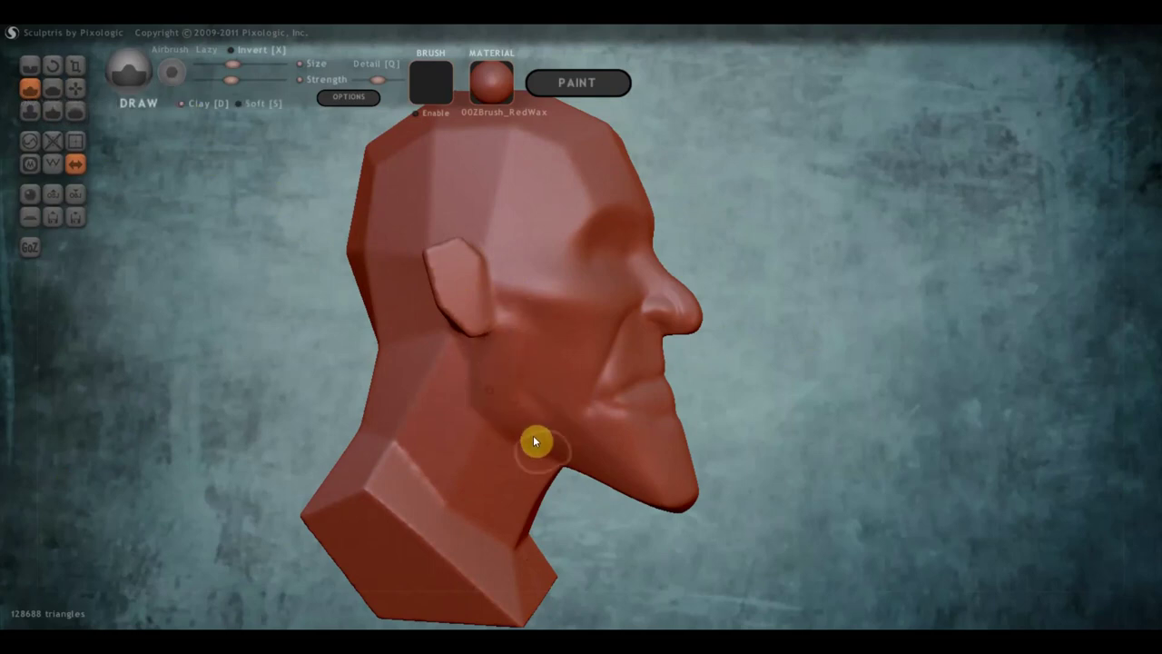
pyautogui.moveTo(532, 411); pyautogui.dragTo(500, 369)
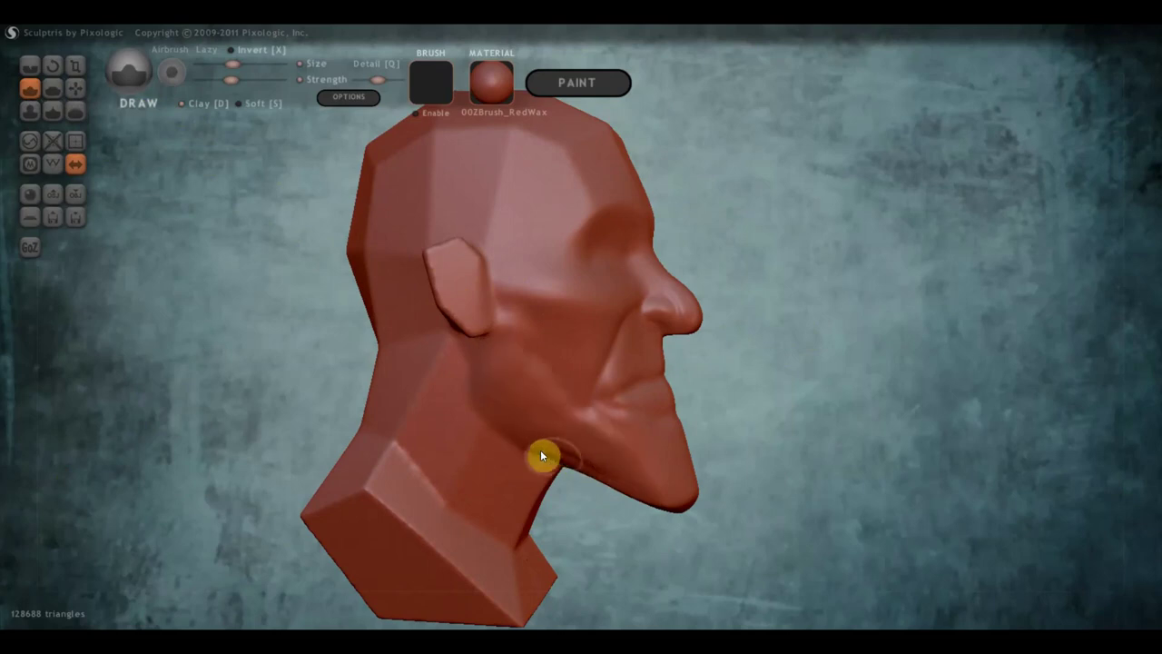
pyautogui.moveTo(591, 449)
pyautogui.mouseDown()
pyautogui.moveTo(537, 408)
pyautogui.moveTo(566, 397)
pyautogui.moveTo(532, 357)
pyautogui.moveTo(530, 313)
pyautogui.mouseUp()
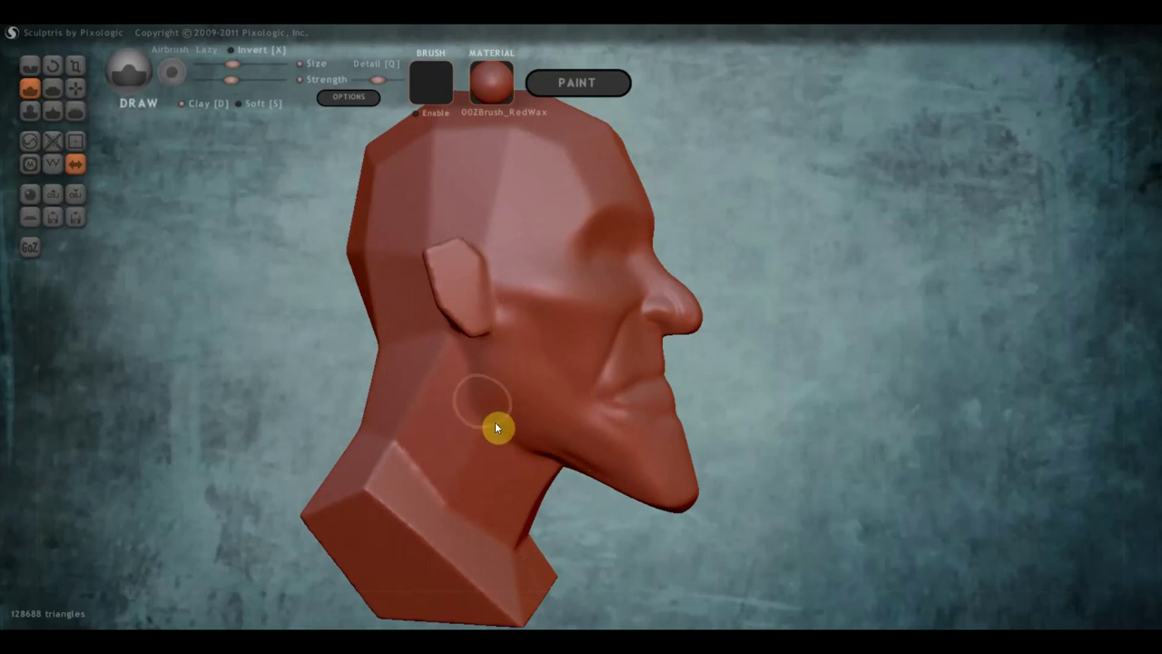
pyautogui.moveTo(592, 460); pyautogui.dragTo(394, 459, button='right')
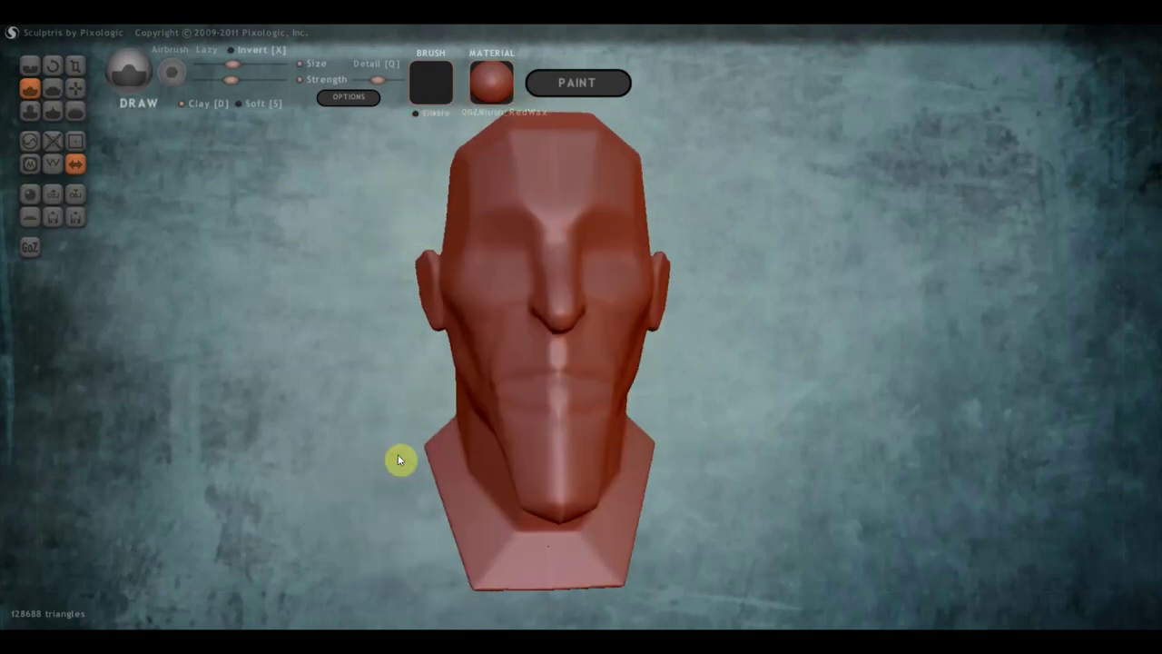
# Grab the left cheek downward, then undo that stroke
pyautogui.click(77, 89)
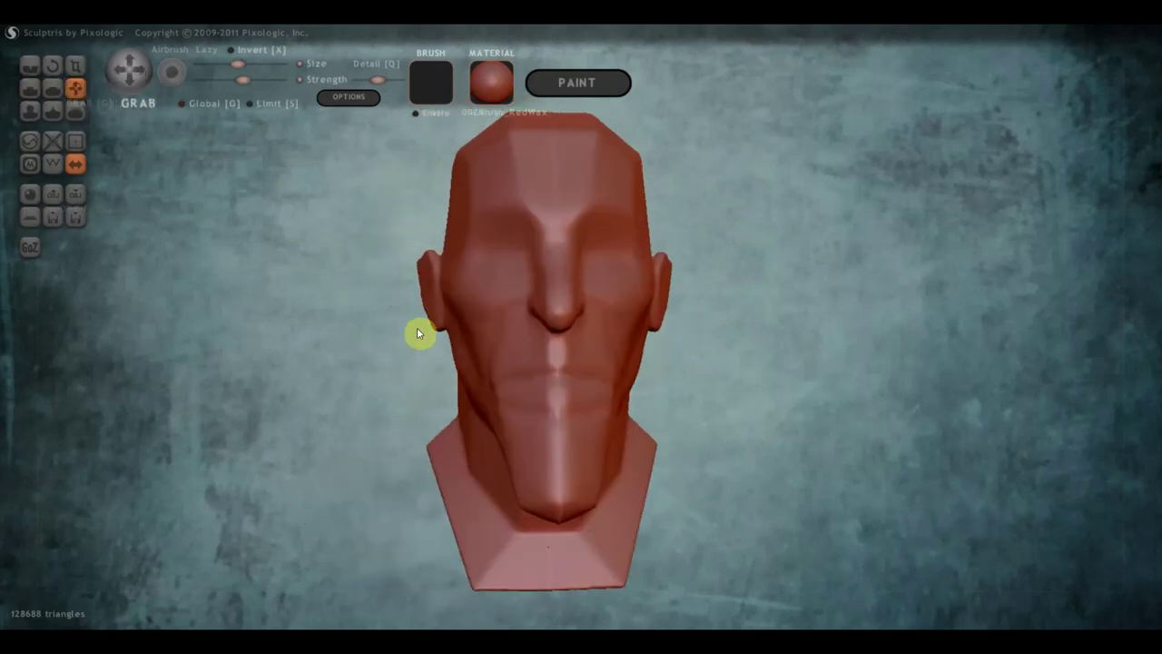
pyautogui.scroll(-2, 422, 336)
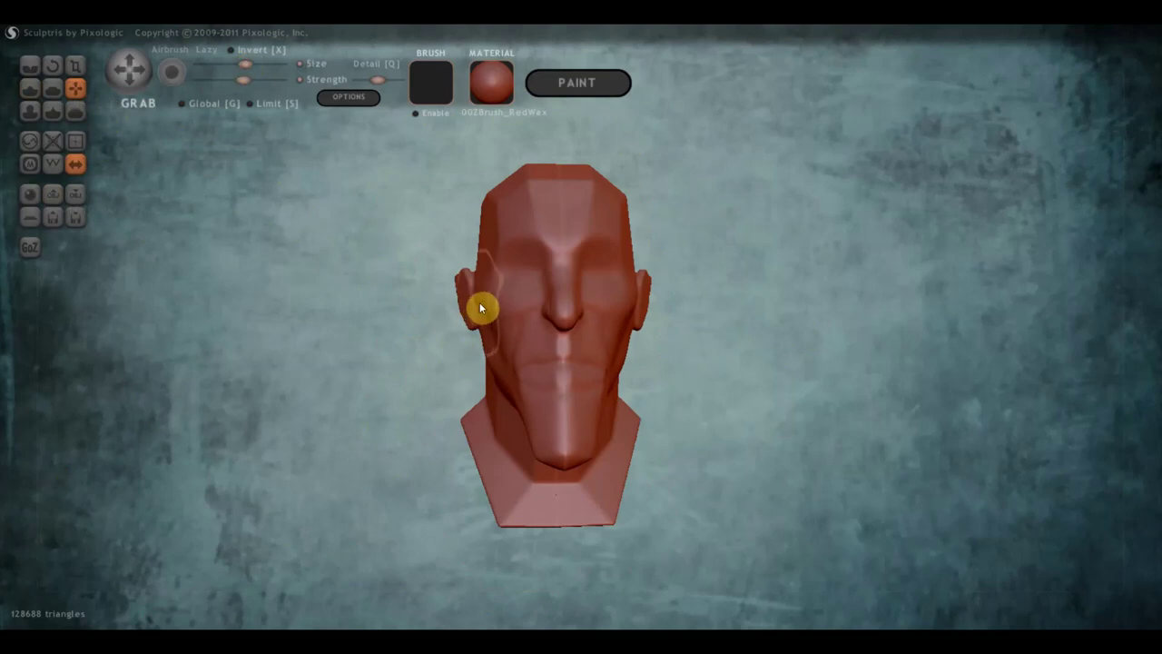
pyautogui.scroll(-2, 482, 302)
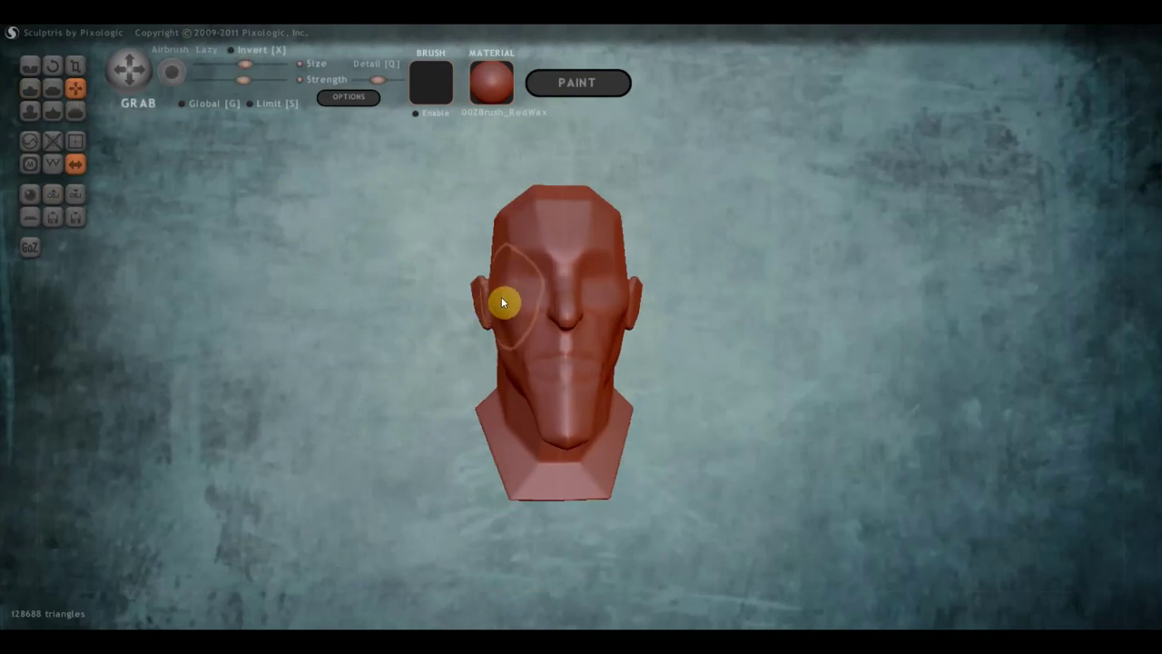
pyautogui.moveTo(511, 303)
pyautogui.mouseDown()
pyautogui.moveTo(508, 349)
pyautogui.moveTo(501, 317)
pyautogui.mouseUp()
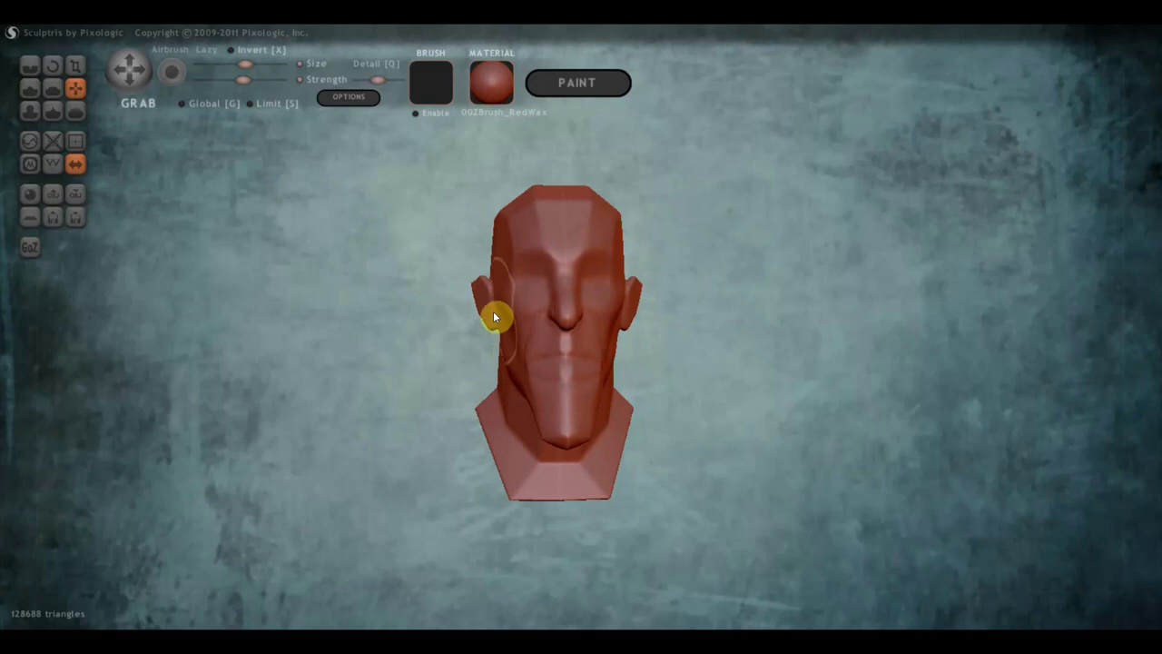
pyautogui.hotkey('ctrl', 'z')
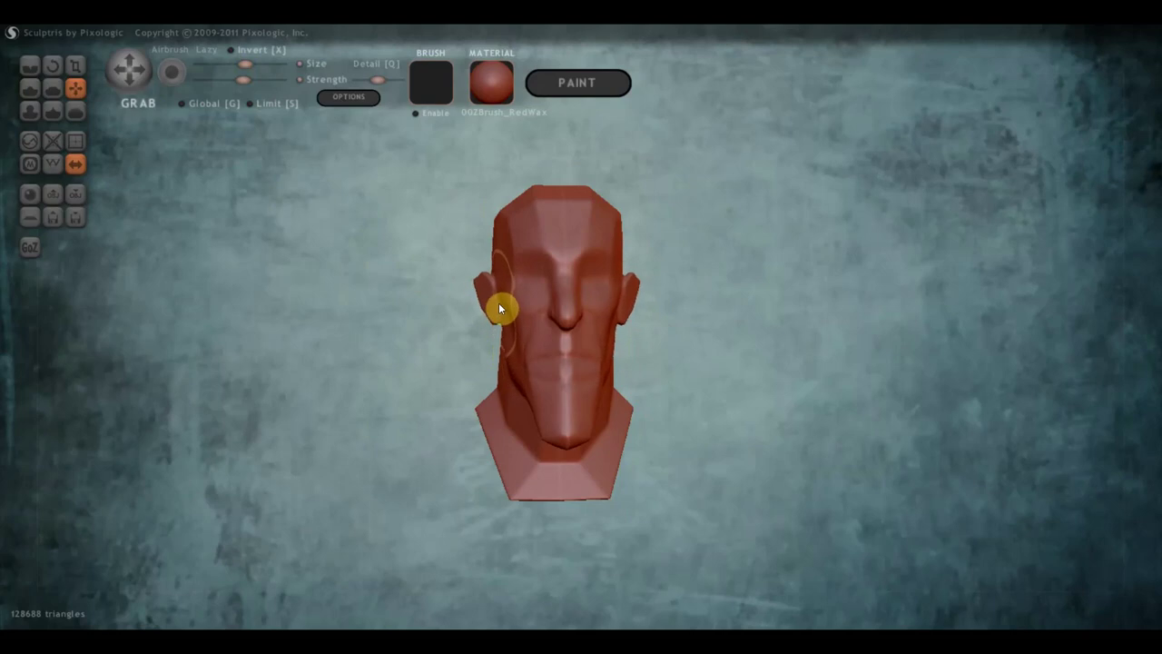
# Pull the chin further down and reshape beneath the jaw, undoing the last pull
pyautogui.scroll(3, 550, 450)
pyautogui.moveTo(549, 449); pyautogui.dragTo(549, 477)
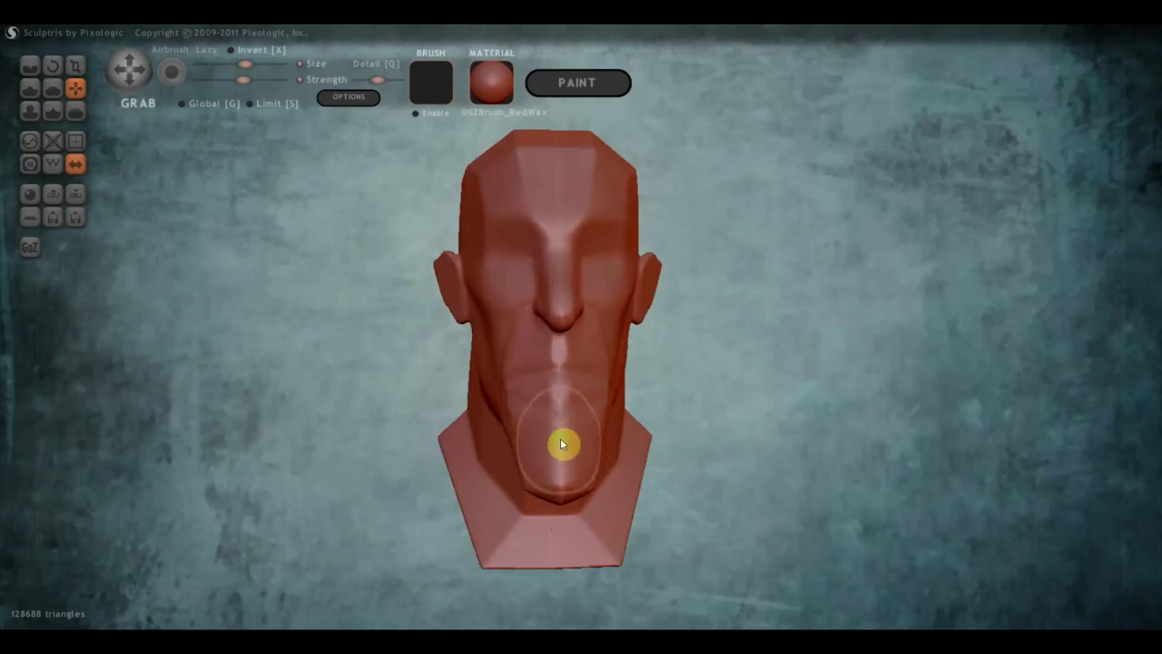
pyautogui.moveTo(560, 438); pyautogui.dragTo(371, 434, button='right')
pyautogui.moveTo(488, 402)
pyautogui.mouseDown()
pyautogui.moveTo(428, 461)
pyautogui.moveTo(437, 469)
pyautogui.mouseUp()
pyautogui.scroll(2, 473, 419)
pyautogui.moveTo(492, 506)
pyautogui.mouseDown()
pyautogui.moveTo(479, 521)
pyautogui.moveTo(493, 506)
pyautogui.moveTo(502, 522)
pyautogui.moveTo(532, 468)
pyautogui.moveTo(552, 461)
pyautogui.mouseUp()
pyautogui.scroll(-1, 481, 508)
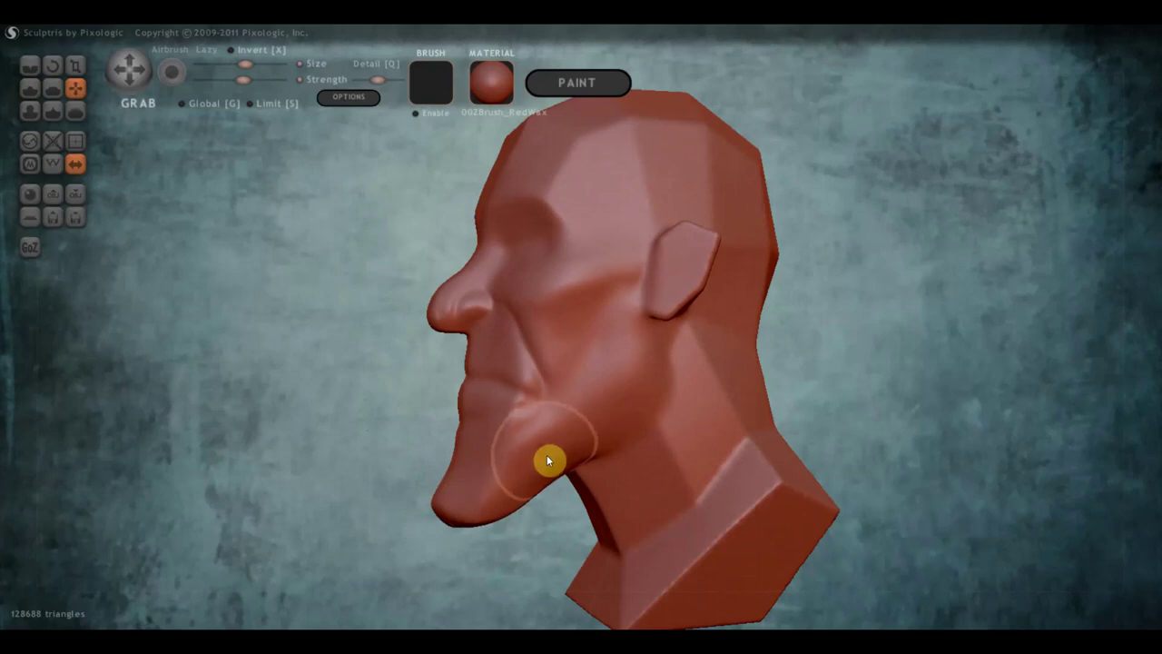
pyautogui.hotkey('ctrl', 'z')
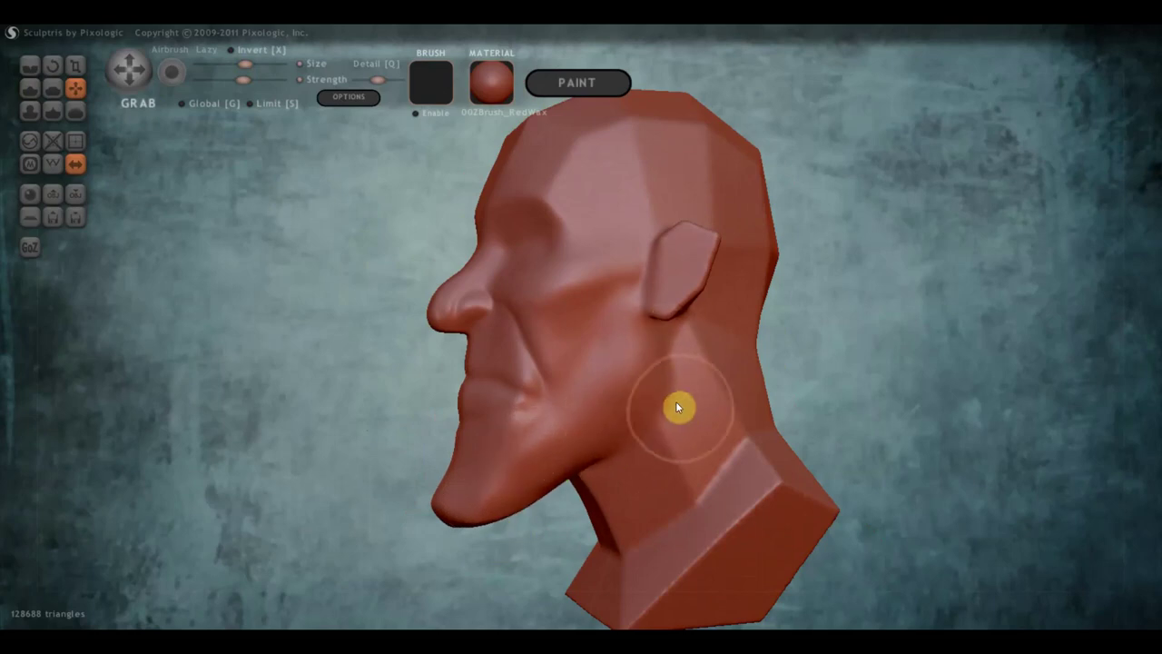
pyautogui.click(32, 68)
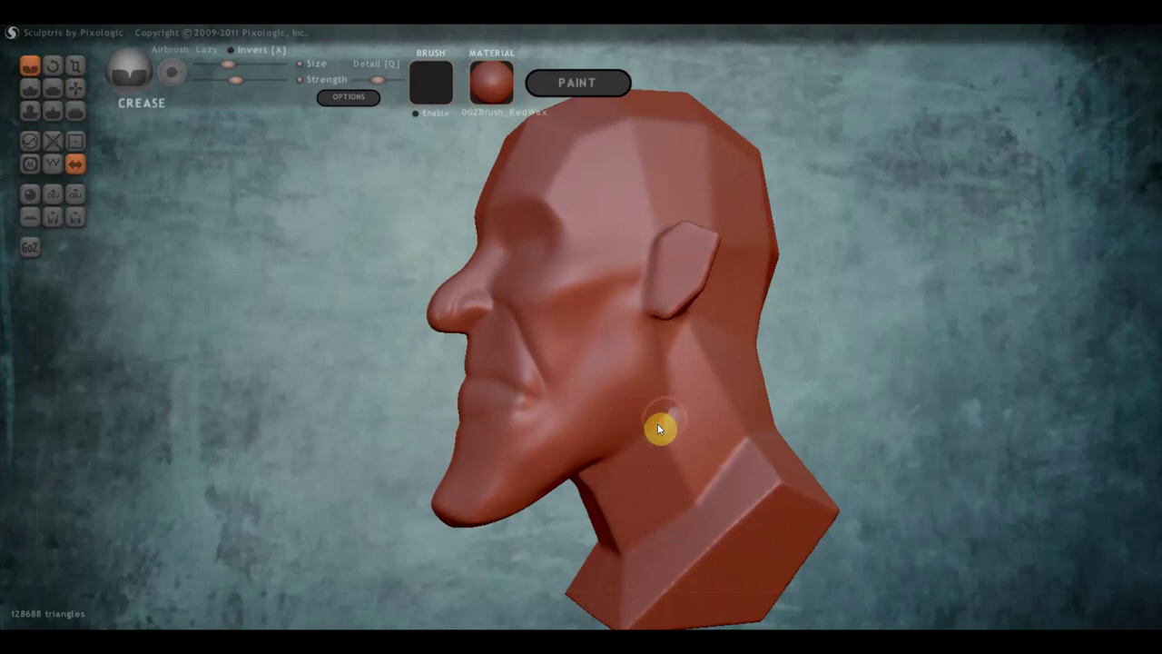
# Flatten away the old lips and lip crease around the mouth, front and profile
pyautogui.moveTo(575, 465)
pyautogui.mouseDown(button='right')
pyautogui.moveTo(682, 475)
pyautogui.moveTo(572, 464)
pyautogui.moveTo(650, 449)
pyautogui.moveTo(552, 429)
pyautogui.mouseUp(button='right')
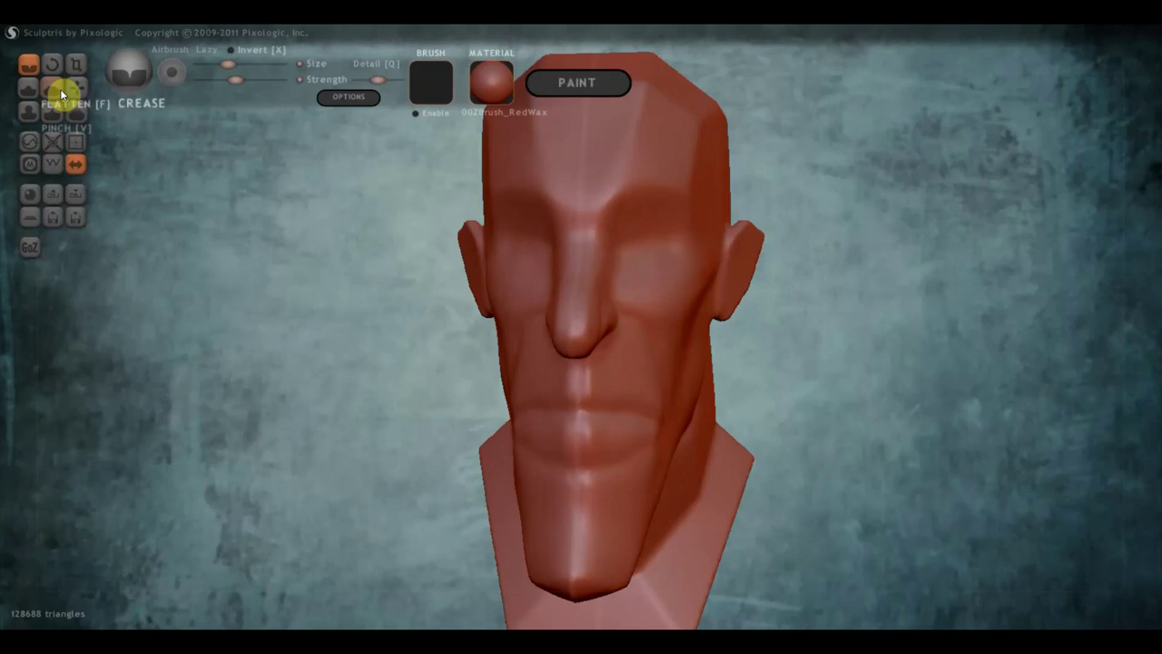
pyautogui.click(60, 89)
pyautogui.scroll(2, 538, 405)
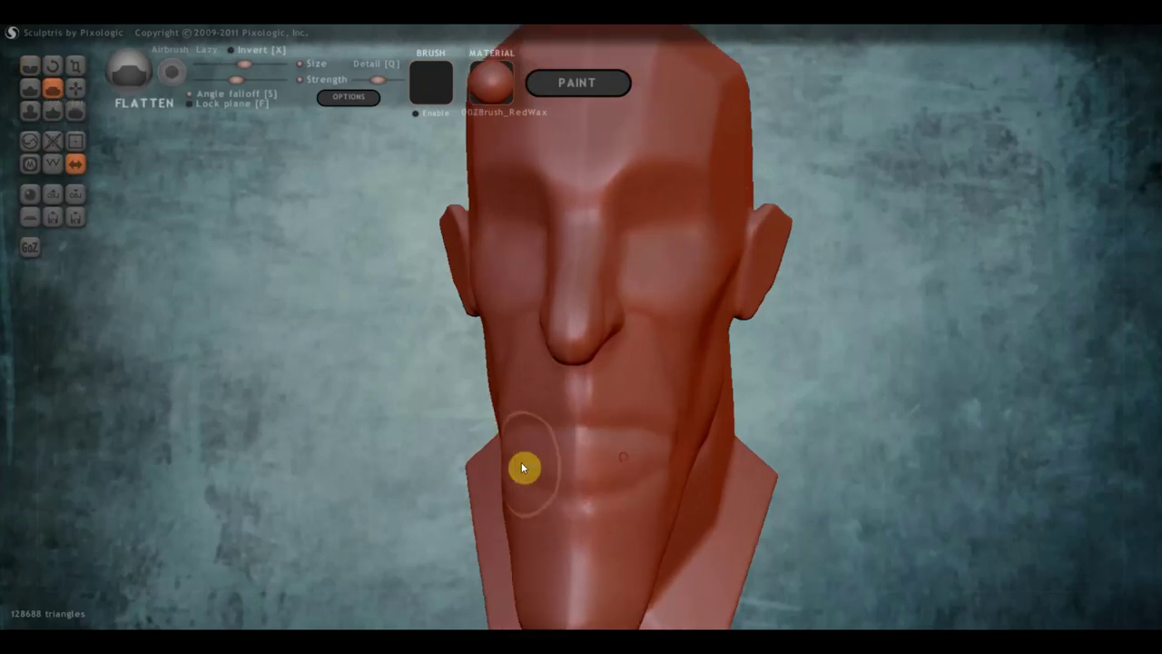
pyautogui.moveTo(522, 467)
pyautogui.mouseDown()
pyautogui.moveTo(594, 459)
pyautogui.moveTo(519, 448)
pyautogui.moveTo(597, 462)
pyautogui.mouseUp()
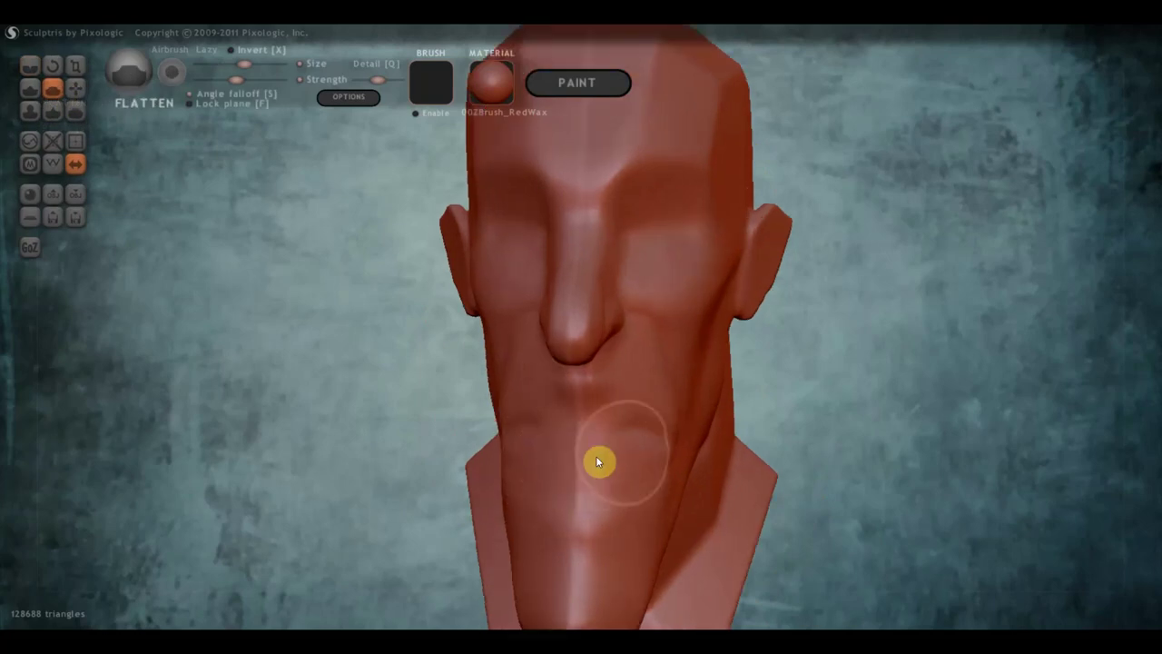
pyautogui.moveTo(599, 461)
pyautogui.mouseDown(button='right')
pyautogui.moveTo(802, 425)
pyautogui.moveTo(641, 433)
pyautogui.mouseUp(button='right')
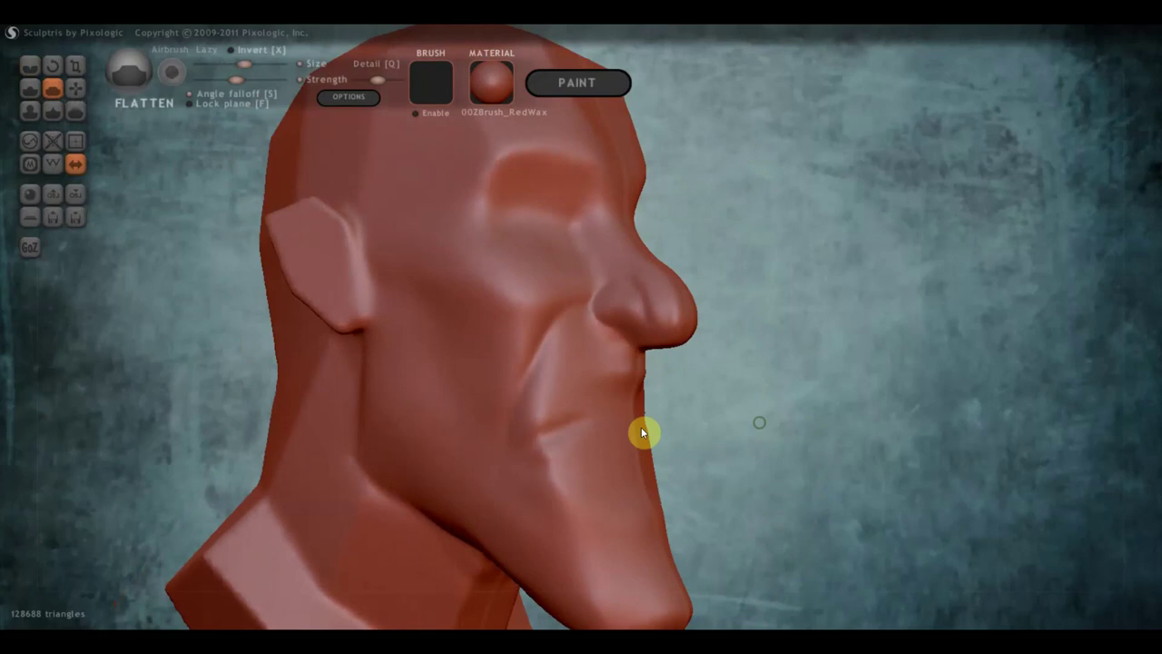
pyautogui.moveTo(641, 432)
pyautogui.mouseDown()
pyautogui.moveTo(568, 444)
pyautogui.moveTo(530, 474)
pyautogui.moveTo(647, 455)
pyautogui.mouseUp()
pyautogui.moveTo(646, 456)
pyautogui.mouseDown(button='right')
pyautogui.moveTo(500, 457)
pyautogui.moveTo(454, 417)
pyautogui.mouseUp(button='right')
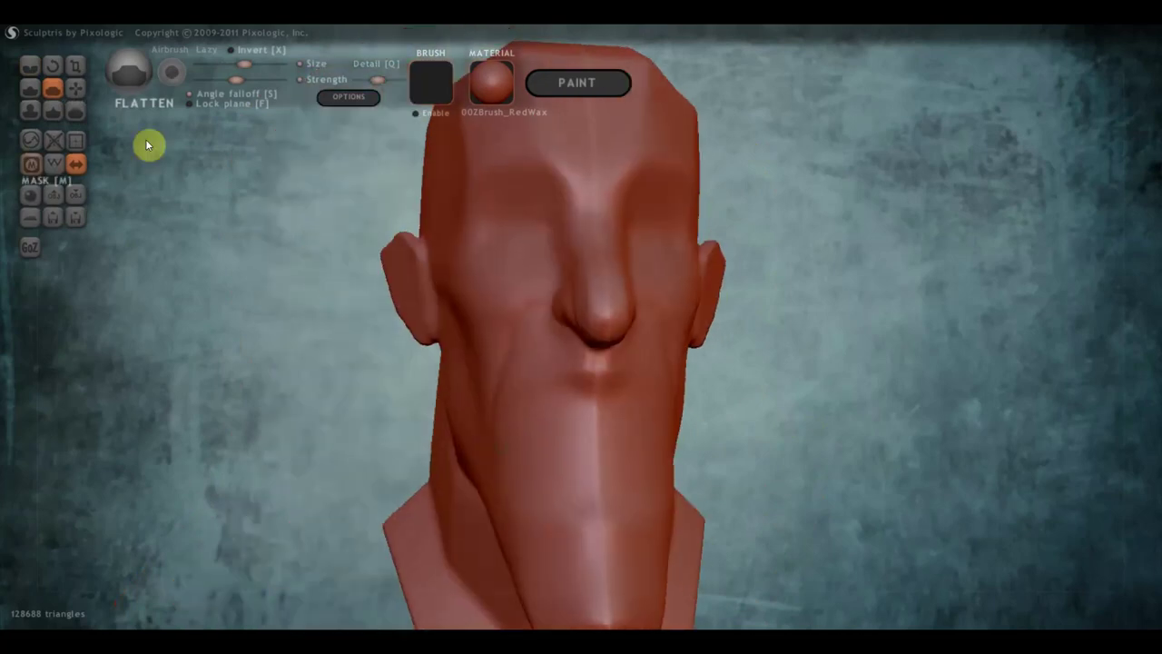
# Sculpt an upper-lip bulge with a mouth line using Draw in Clay mode
pyautogui.click(41, 86)
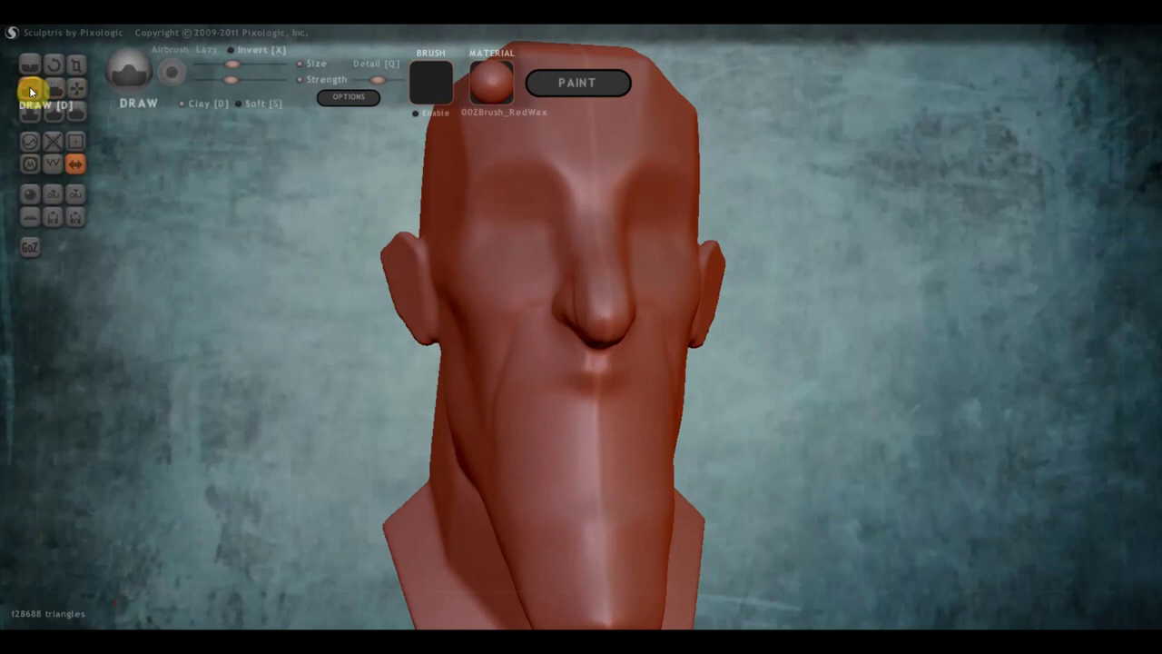
pyautogui.click(182, 103)
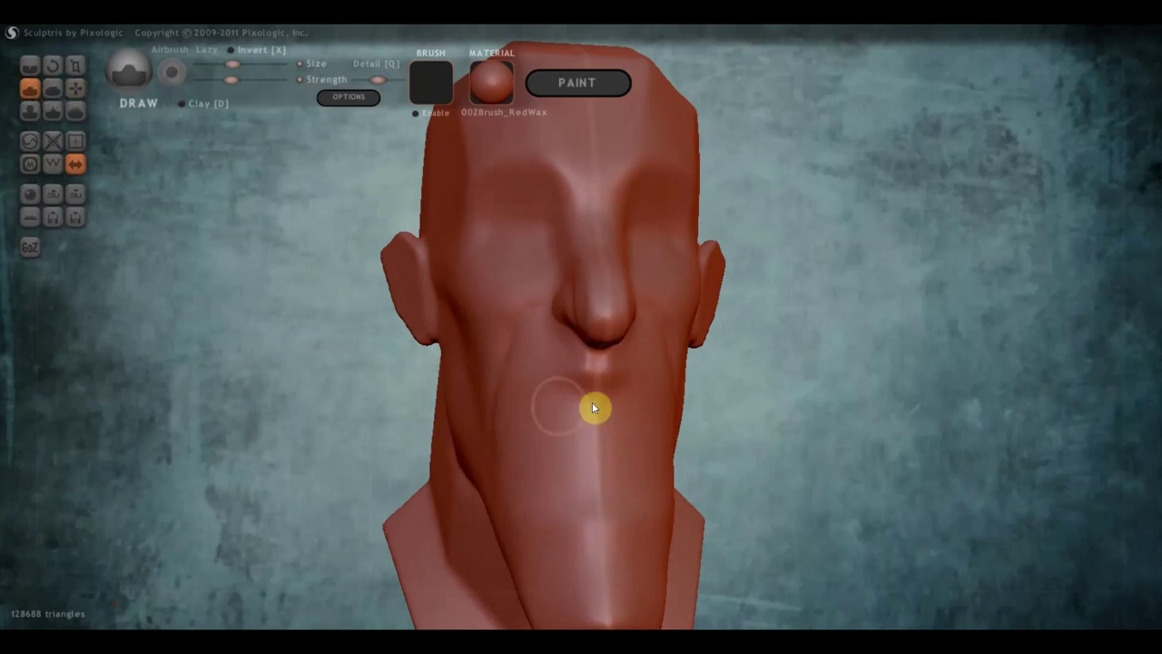
pyautogui.scroll(2, 592, 391)
pyautogui.moveTo(592, 391)
pyautogui.mouseDown()
pyautogui.moveTo(530, 402)
pyautogui.moveTo(500, 423)
pyautogui.moveTo(579, 392)
pyautogui.moveTo(486, 415)
pyautogui.moveTo(590, 396)
pyautogui.moveTo(719, 407)
pyautogui.moveTo(520, 423)
pyautogui.moveTo(537, 399)
pyautogui.moveTo(517, 384)
pyautogui.moveTo(565, 401)
pyautogui.moveTo(560, 418)
pyautogui.mouseUp()
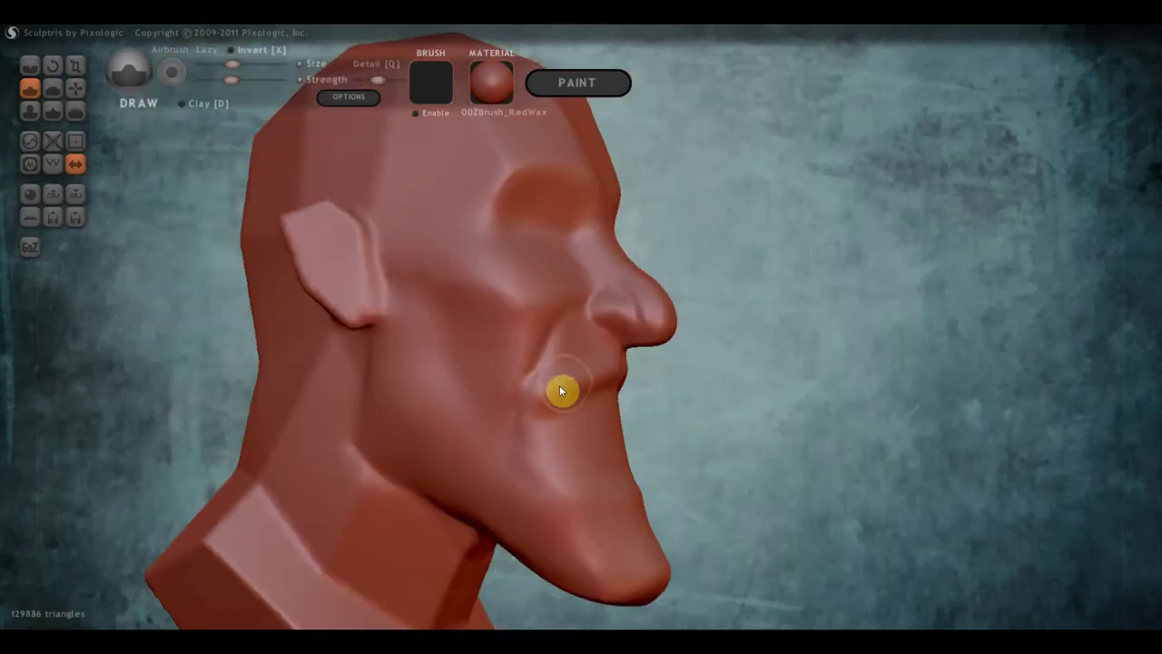
# Crease the mouth line from cheek to lip and a line across the neck
pyautogui.click(30, 66)
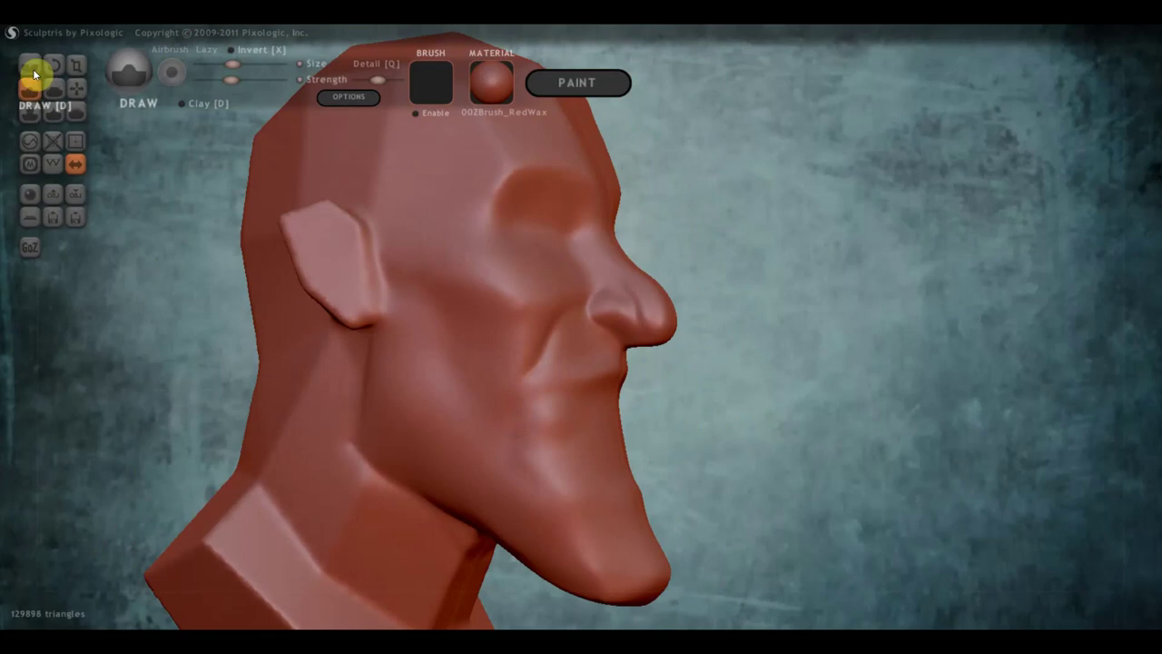
pyautogui.moveTo(513, 390)
pyautogui.mouseDown()
pyautogui.moveTo(615, 397)
pyautogui.moveTo(508, 384)
pyautogui.moveTo(547, 394)
pyautogui.moveTo(532, 420)
pyautogui.moveTo(483, 393)
pyautogui.mouseUp()
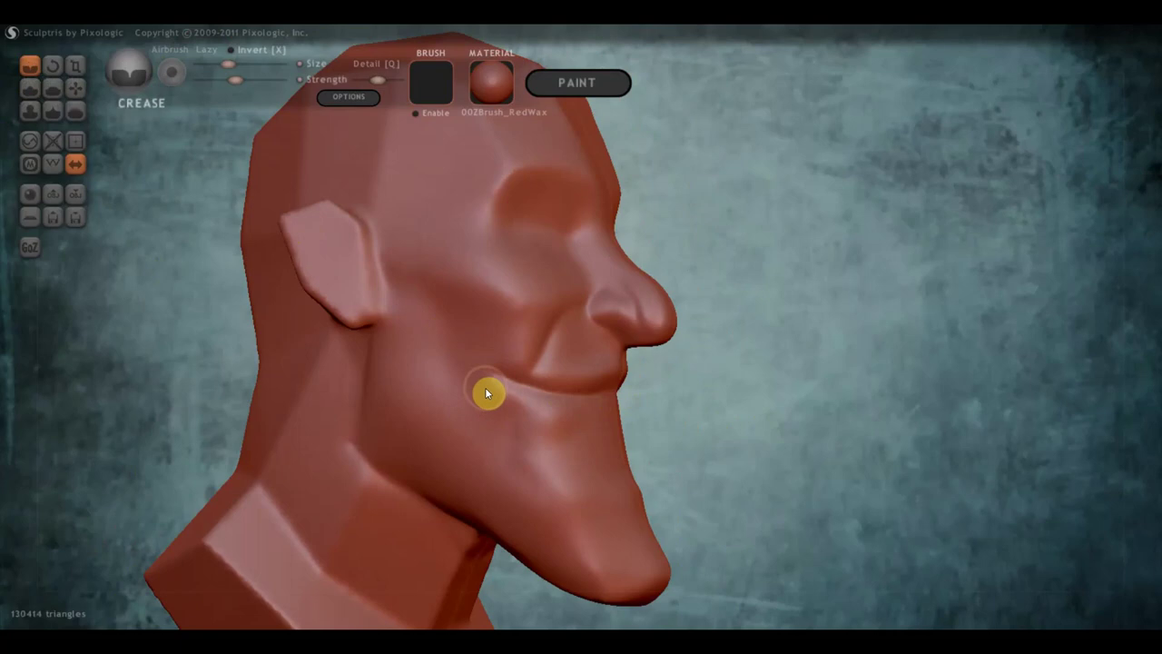
pyautogui.scroll(-3, 487, 386)
pyautogui.moveTo(532, 402)
pyautogui.mouseDown(button='right')
pyautogui.moveTo(368, 410)
pyautogui.moveTo(535, 416)
pyautogui.mouseUp(button='right')
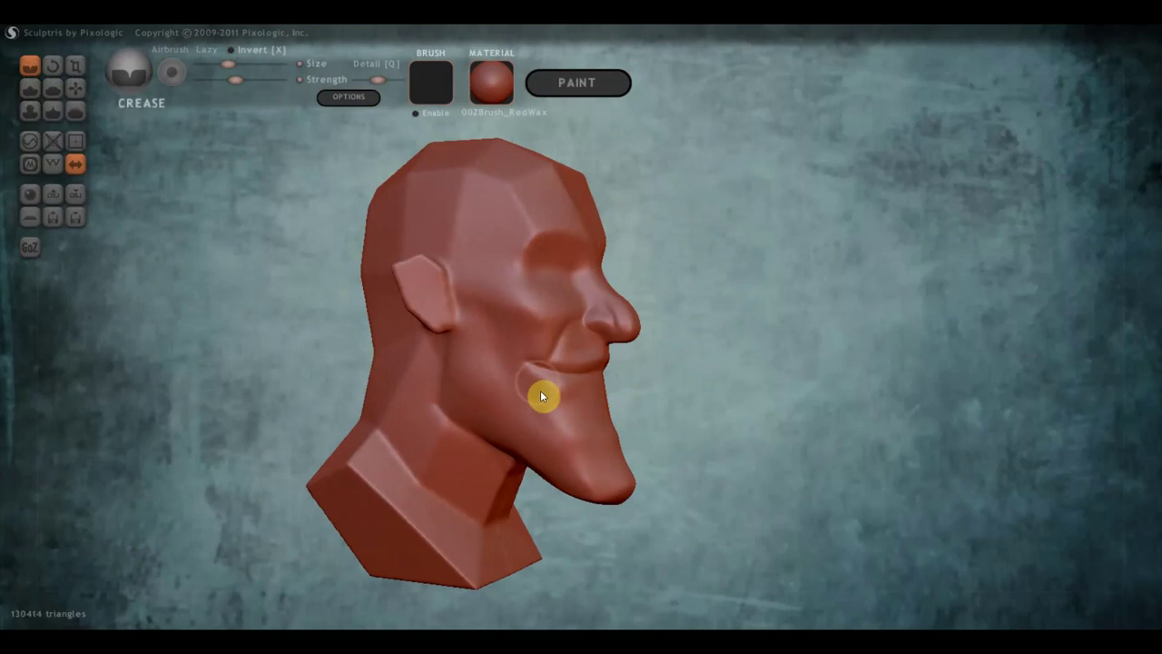
pyautogui.moveTo(611, 398); pyautogui.dragTo(475, 408, button='right')
pyautogui.scroll(2, 477, 419)
pyautogui.moveTo(455, 425); pyautogui.dragTo(524, 439)
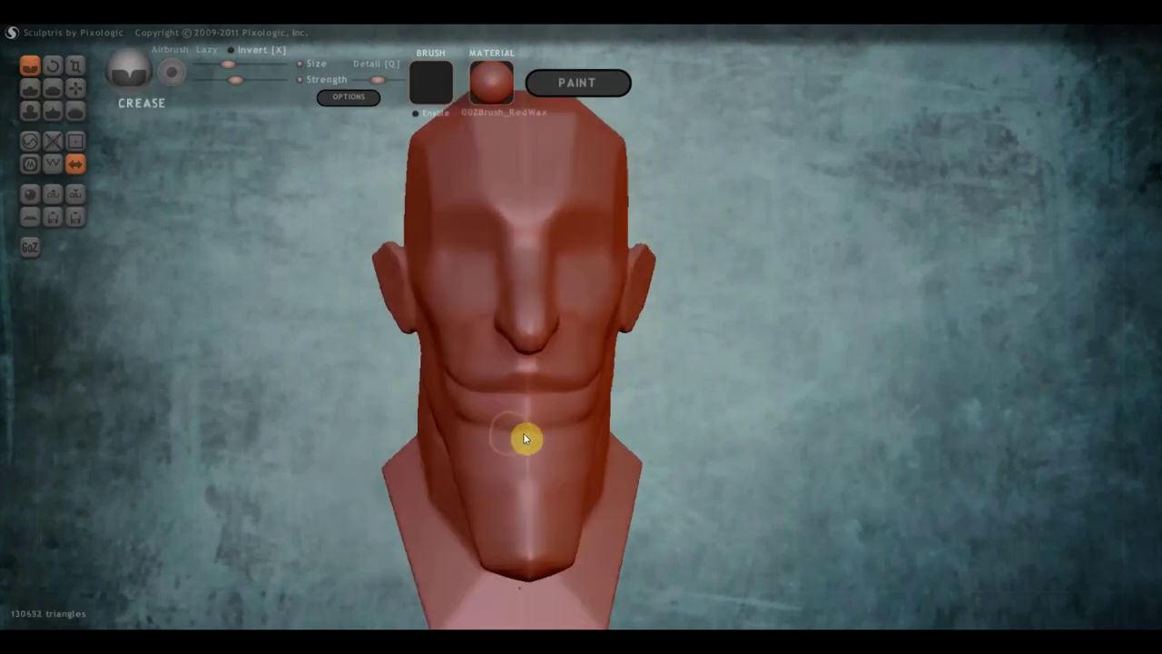
# Reshape the chin, jaw and cheek near the mouth corner with Grab
pyautogui.click(74, 88)
pyautogui.scroll(1, 445, 441)
pyautogui.moveTo(484, 460)
pyautogui.mouseDown()
pyautogui.moveTo(502, 447)
pyautogui.moveTo(502, 457)
pyautogui.moveTo(451, 395)
pyautogui.moveTo(451, 428)
pyautogui.moveTo(436, 433)
pyautogui.mouseUp()
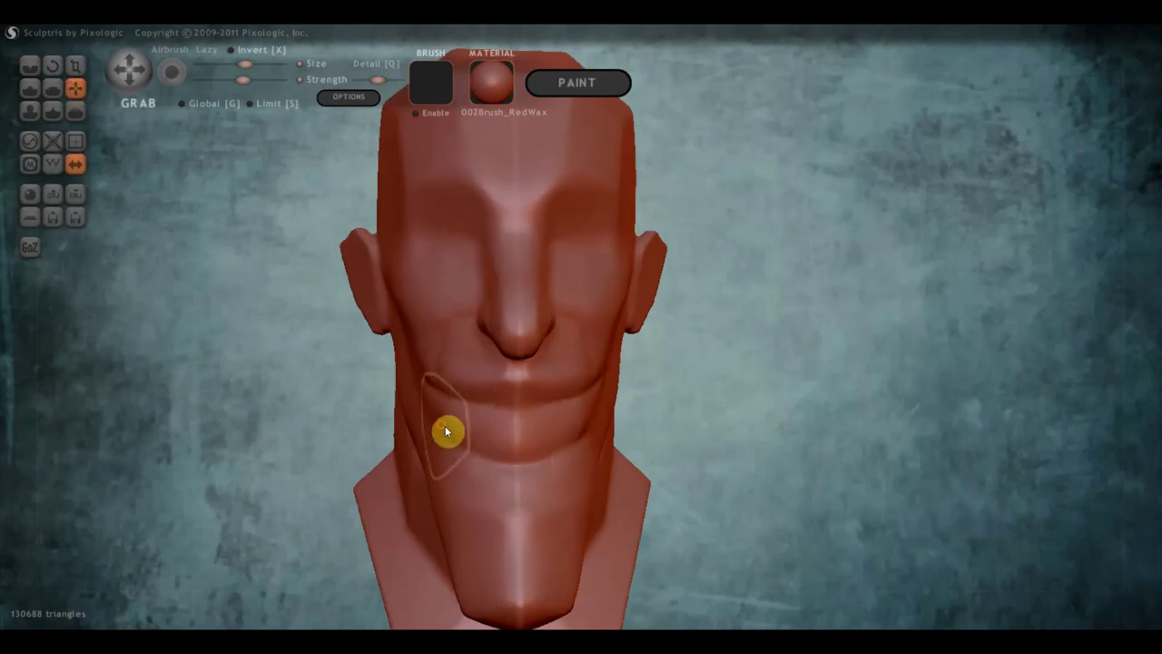
pyautogui.moveTo(445, 425)
pyautogui.mouseDown(button='right')
pyautogui.moveTo(475, 455)
pyautogui.moveTo(643, 459)
pyautogui.moveTo(629, 448)
pyautogui.moveTo(617, 454)
pyautogui.moveTo(634, 467)
pyautogui.mouseUp(button='right')
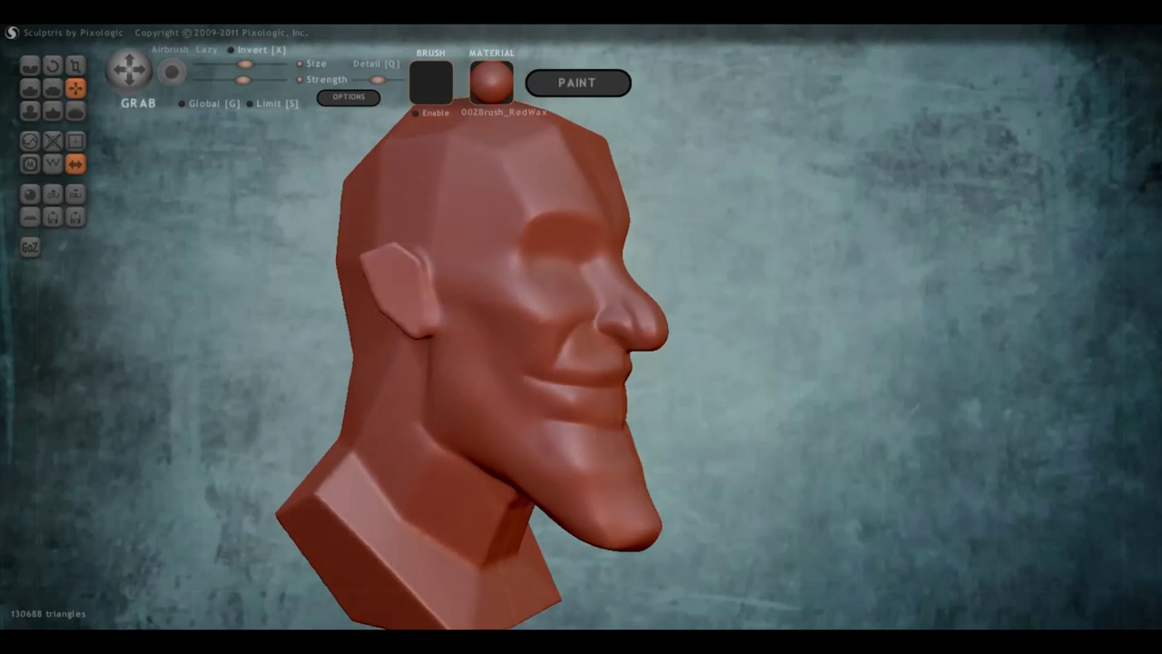
pyautogui.moveTo(517, 378); pyautogui.dragTo(544, 340)
# Crease a smile fold from cheek toward chin, plus short cheek and neck creases
pyautogui.click(31, 65)
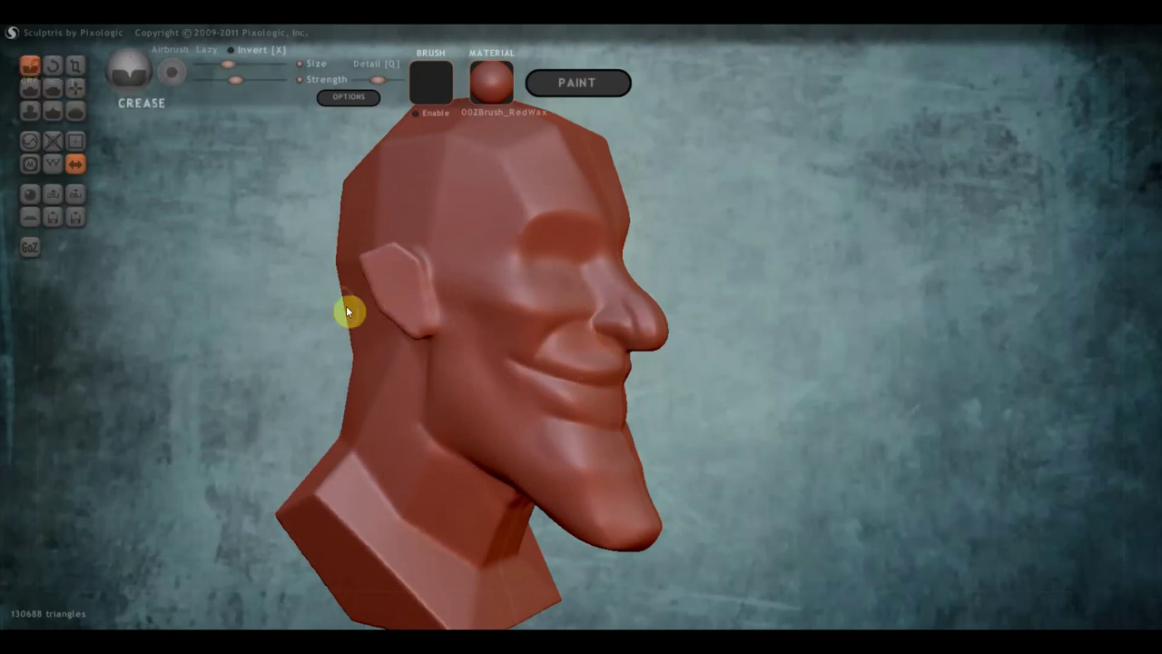
pyautogui.moveTo(506, 358)
pyautogui.mouseDown()
pyautogui.moveTo(552, 444)
pyautogui.moveTo(620, 470)
pyautogui.moveTo(539, 424)
pyautogui.moveTo(514, 379)
pyautogui.mouseUp()
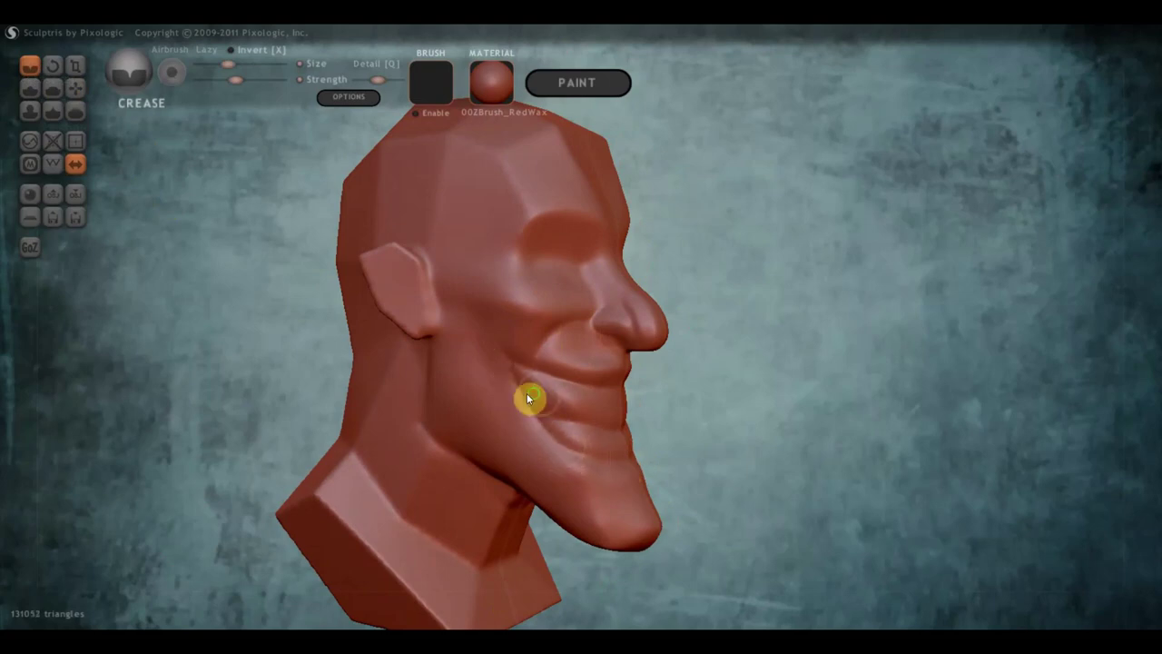
pyautogui.moveTo(529, 397); pyautogui.dragTo(394, 382, button='right')
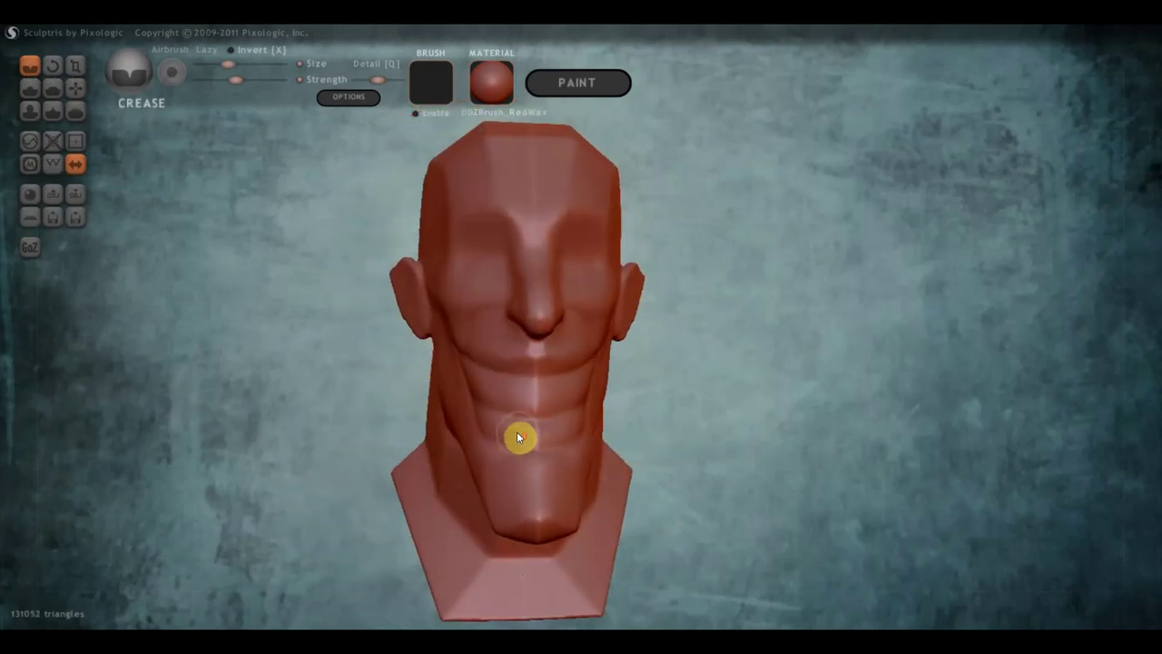
pyautogui.scroll(2, 519, 438)
pyautogui.moveTo(522, 397); pyautogui.dragTo(525, 437)
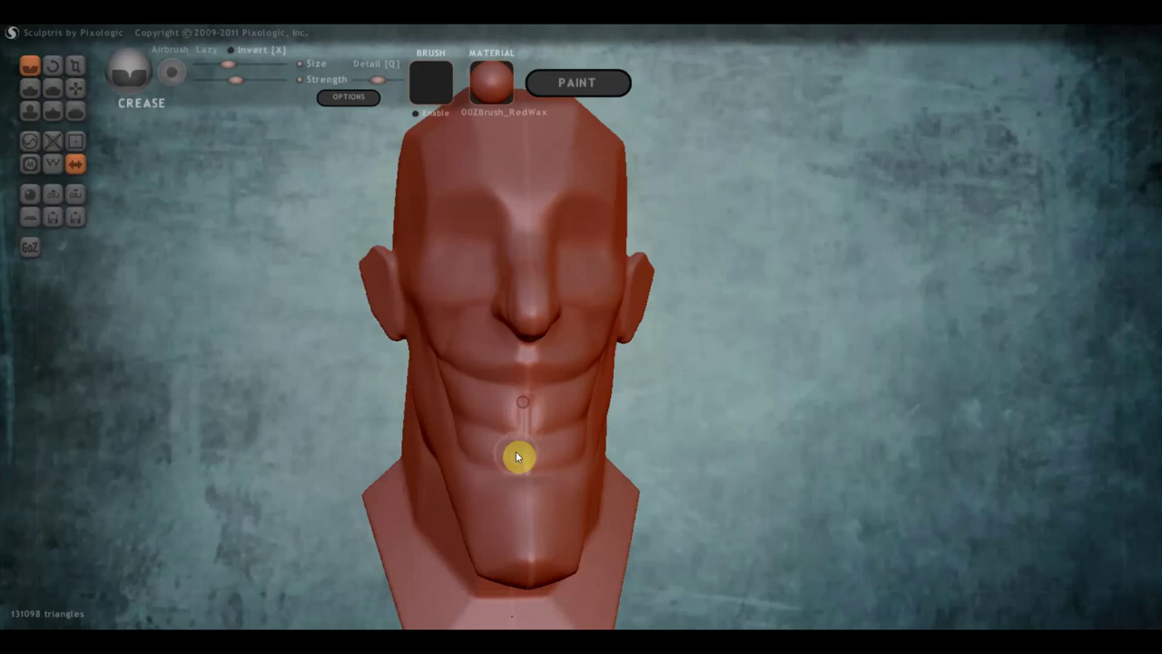
pyautogui.moveTo(508, 455); pyautogui.dragTo(531, 462, button='right')
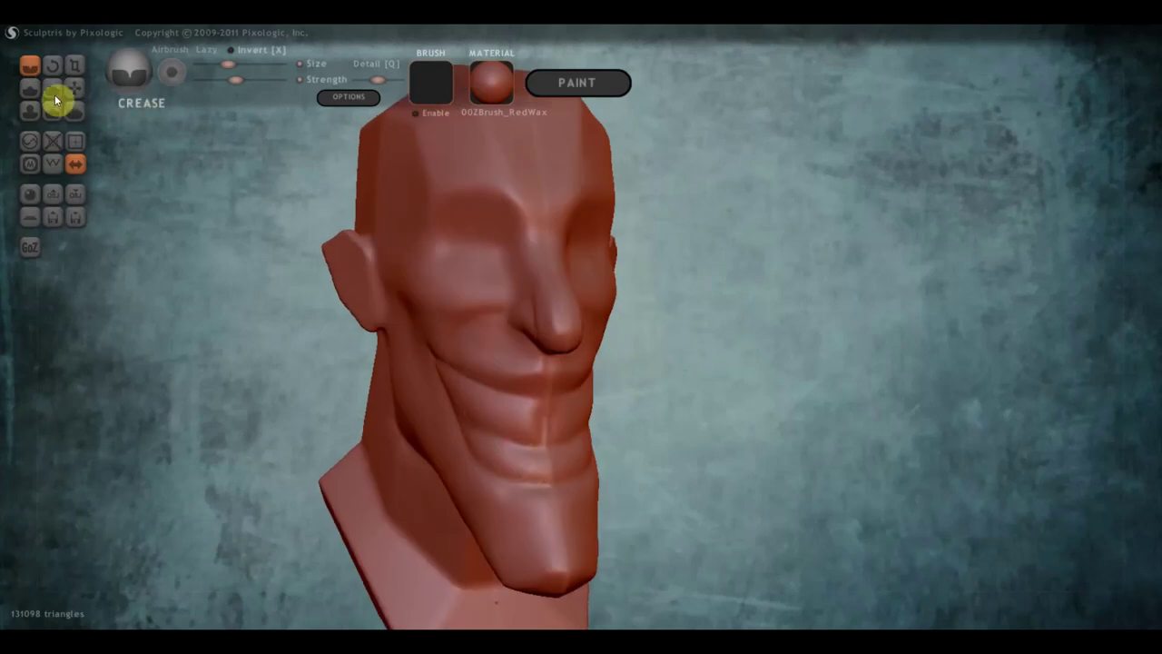
# Build up the folds below the mouth and by the mouth corner with Draw
pyautogui.click(30, 88)
pyautogui.moveTo(568, 497); pyautogui.dragTo(581, 489, button='right')
pyautogui.moveTo(581, 489); pyautogui.dragTo(549, 490)
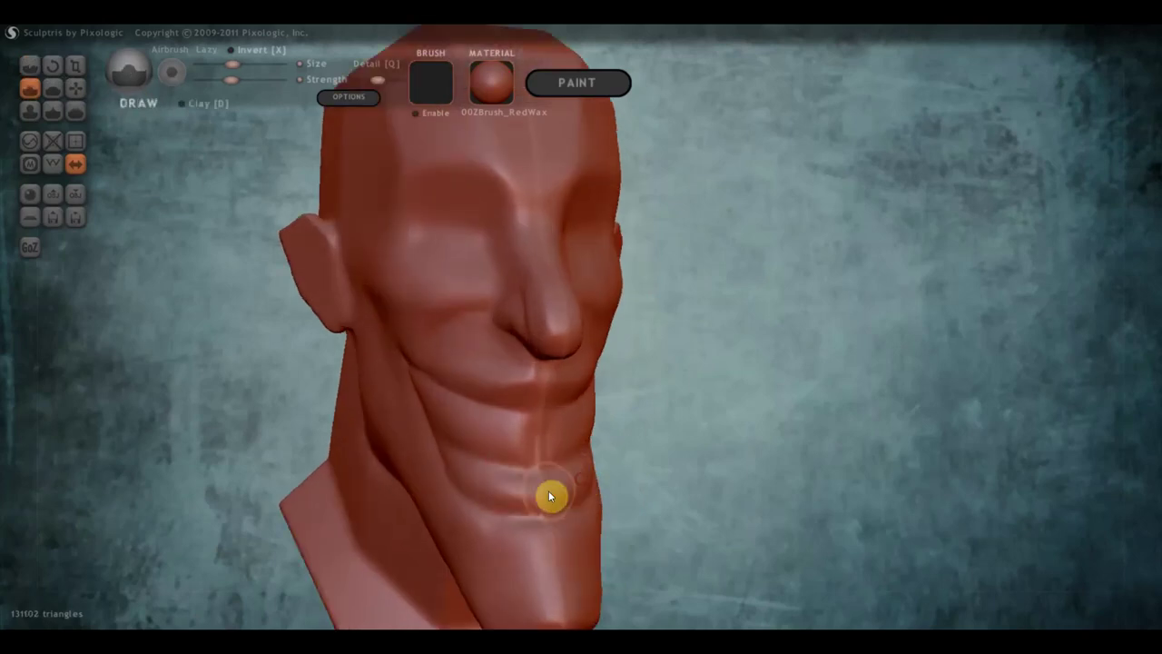
pyautogui.moveTo(439, 467); pyautogui.dragTo(568, 488)
pyautogui.moveTo(568, 488)
pyautogui.mouseDown(button='right')
pyautogui.moveTo(620, 500)
pyautogui.moveTo(475, 472)
pyautogui.mouseUp(button='right')
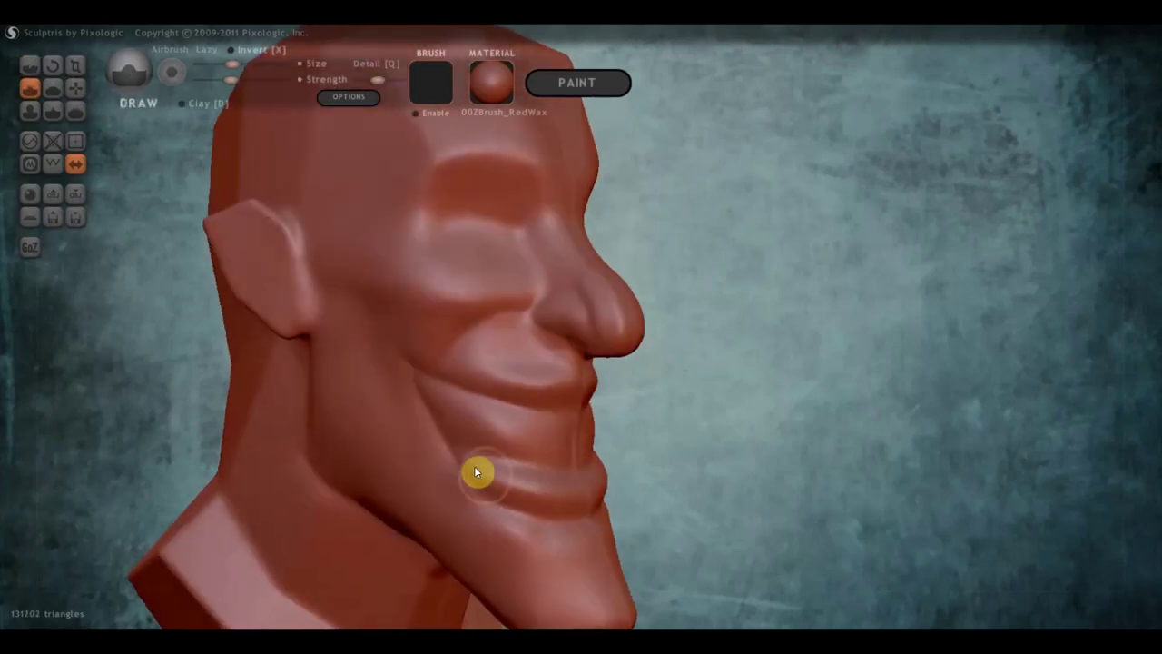
pyautogui.moveTo(446, 428)
pyautogui.mouseDown(button='right')
pyautogui.moveTo(476, 418)
pyautogui.moveTo(431, 374)
pyautogui.mouseUp(button='right')
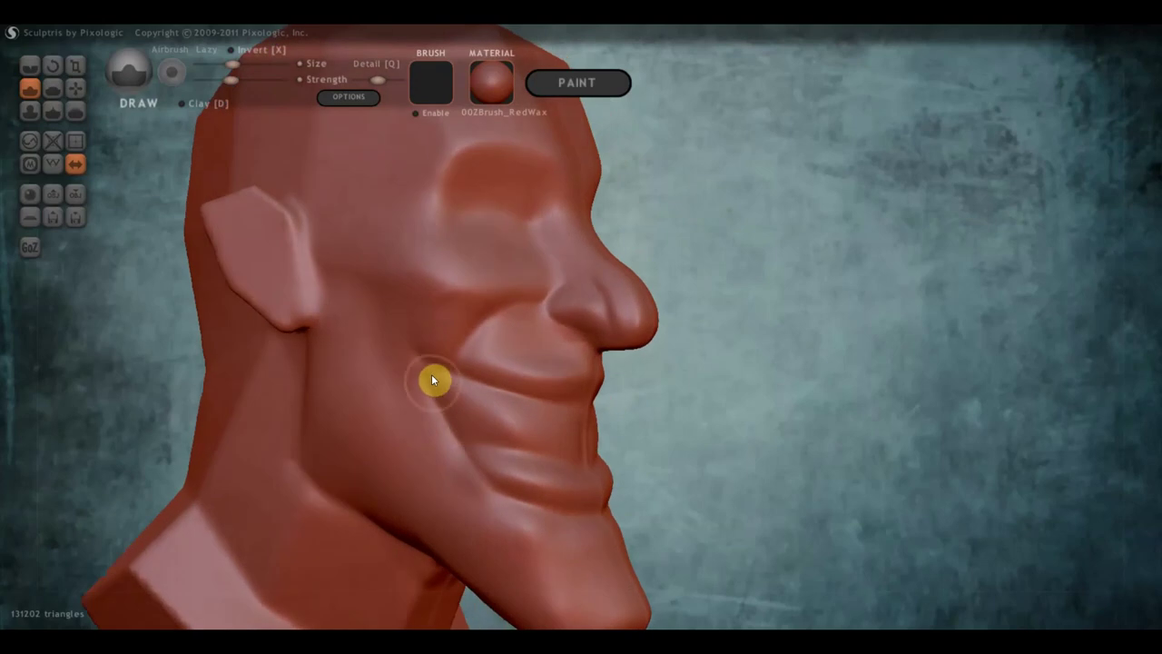
pyautogui.moveTo(424, 388)
pyautogui.mouseDown()
pyautogui.moveTo(467, 446)
pyautogui.moveTo(503, 469)
pyautogui.moveTo(460, 437)
pyautogui.moveTo(490, 458)
pyautogui.mouseUp()
pyautogui.moveTo(490, 458)
pyautogui.mouseDown(button='right')
pyautogui.moveTo(436, 471)
pyautogui.moveTo(489, 448)
pyautogui.mouseUp(button='right')
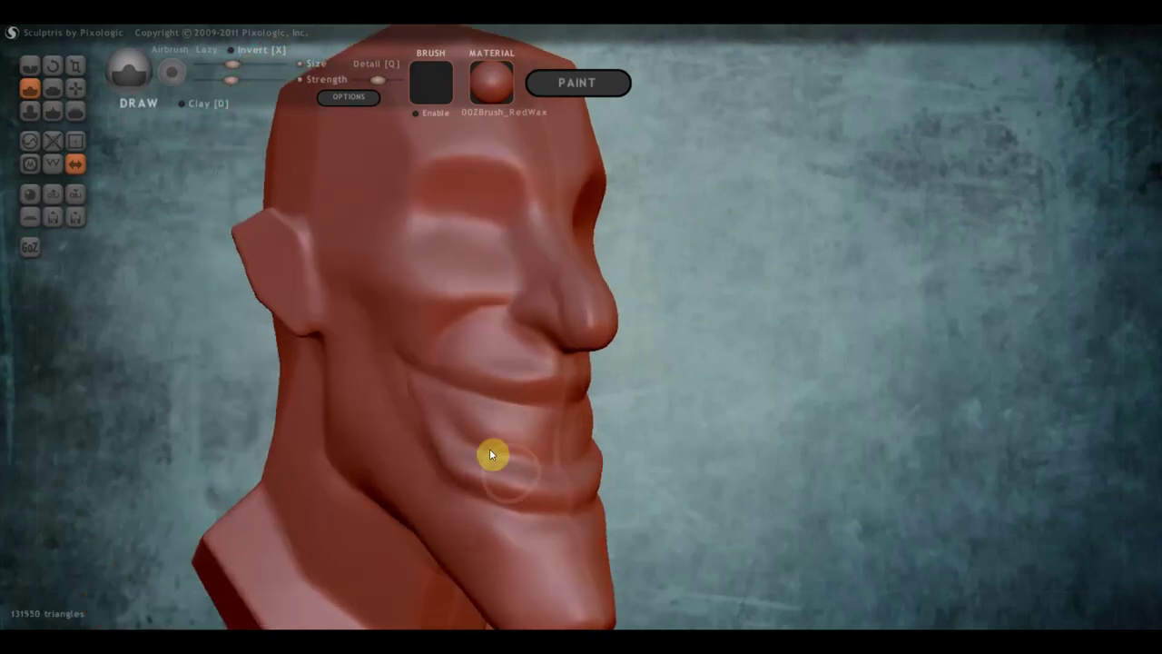
# Cut creases along the cheek by the mouth corner and along the lip line
pyautogui.click(30, 66)
pyautogui.moveTo(391, 382)
pyautogui.mouseDown(button='right')
pyautogui.moveTo(445, 381)
pyautogui.moveTo(434, 393)
pyautogui.mouseUp(button='right')
pyautogui.moveTo(435, 385); pyautogui.dragTo(474, 436)
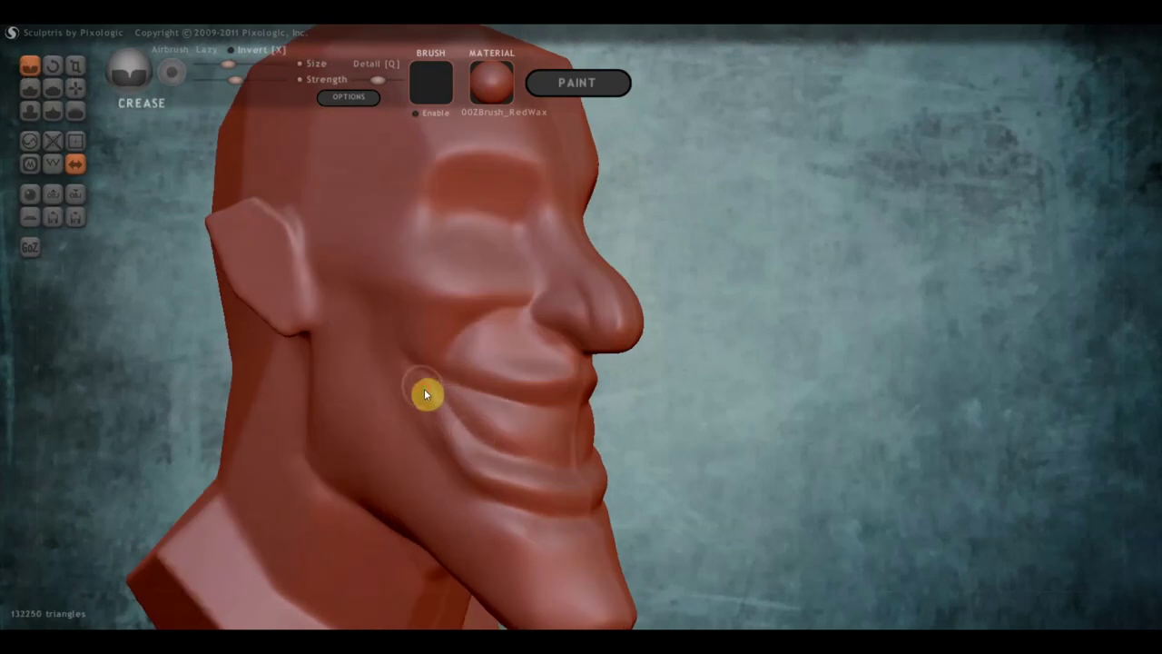
pyautogui.moveTo(424, 389)
pyautogui.mouseDown()
pyautogui.moveTo(469, 444)
pyautogui.moveTo(446, 425)
pyautogui.moveTo(581, 479)
pyautogui.mouseUp()
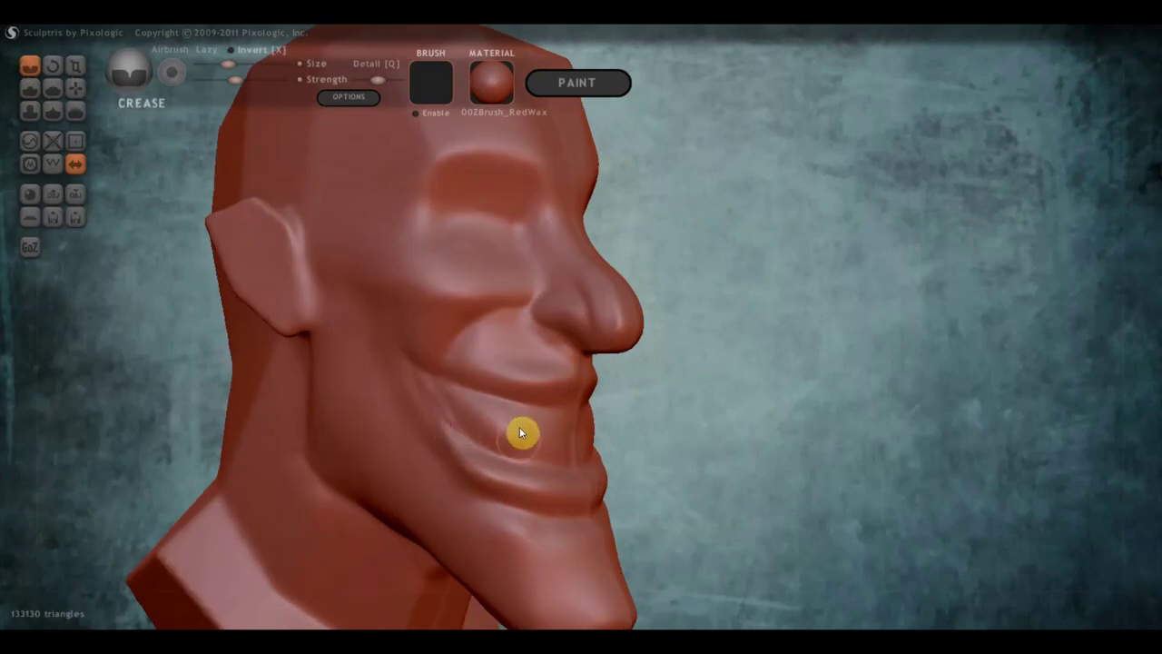
pyautogui.moveTo(521, 433); pyautogui.dragTo(573, 433, button='right')
pyautogui.moveTo(571, 416); pyautogui.dragTo(459, 394)
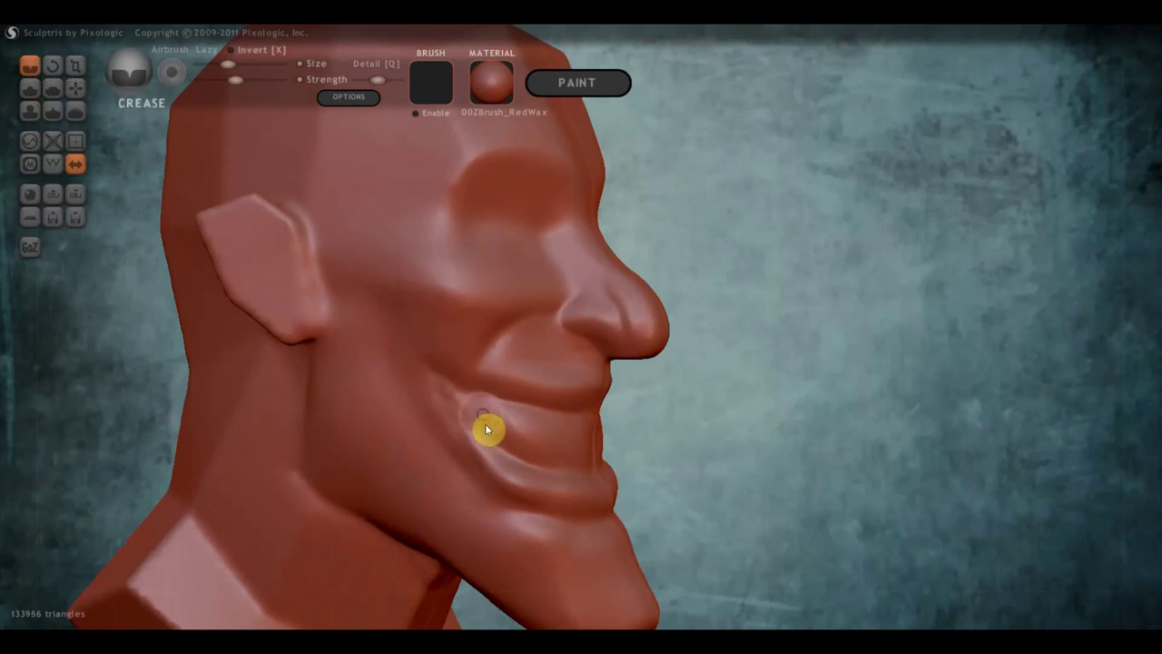
pyautogui.moveTo(492, 438); pyautogui.dragTo(352, 415, button='right')
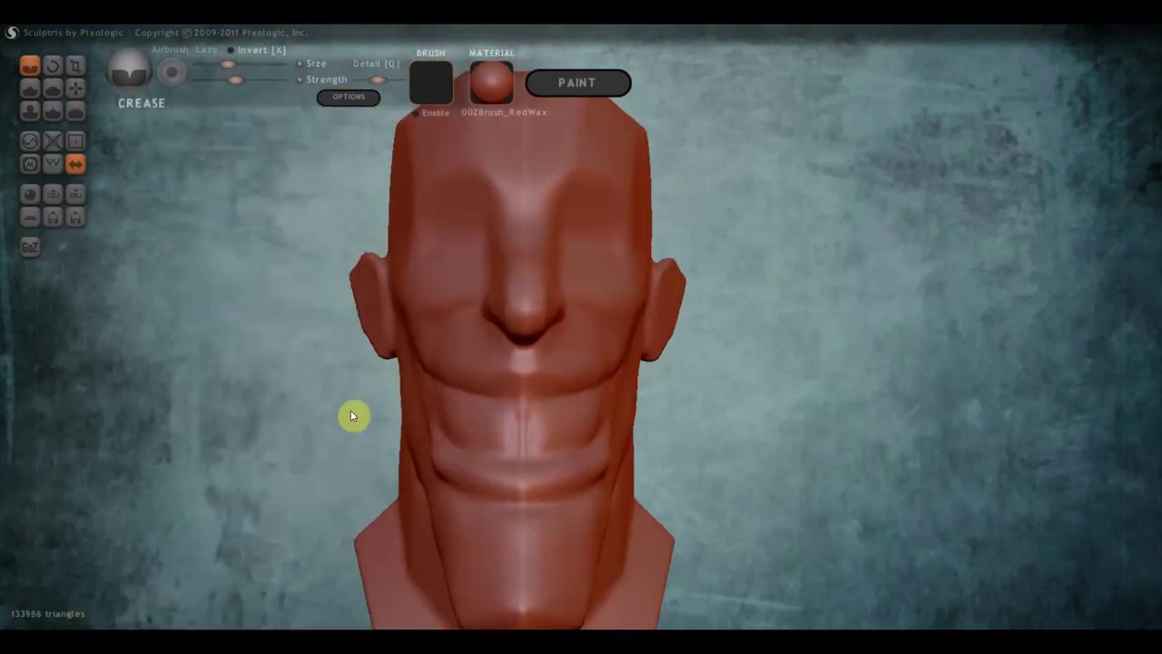
pyautogui.moveTo(428, 441)
pyautogui.mouseDown(button='right')
pyautogui.moveTo(452, 500)
pyautogui.moveTo(716, 496)
pyautogui.moveTo(747, 465)
pyautogui.moveTo(728, 356)
pyautogui.mouseUp(button='right')
pyautogui.scroll(-3, 294, 262)
pyautogui.scroll(-2, 305, 280)
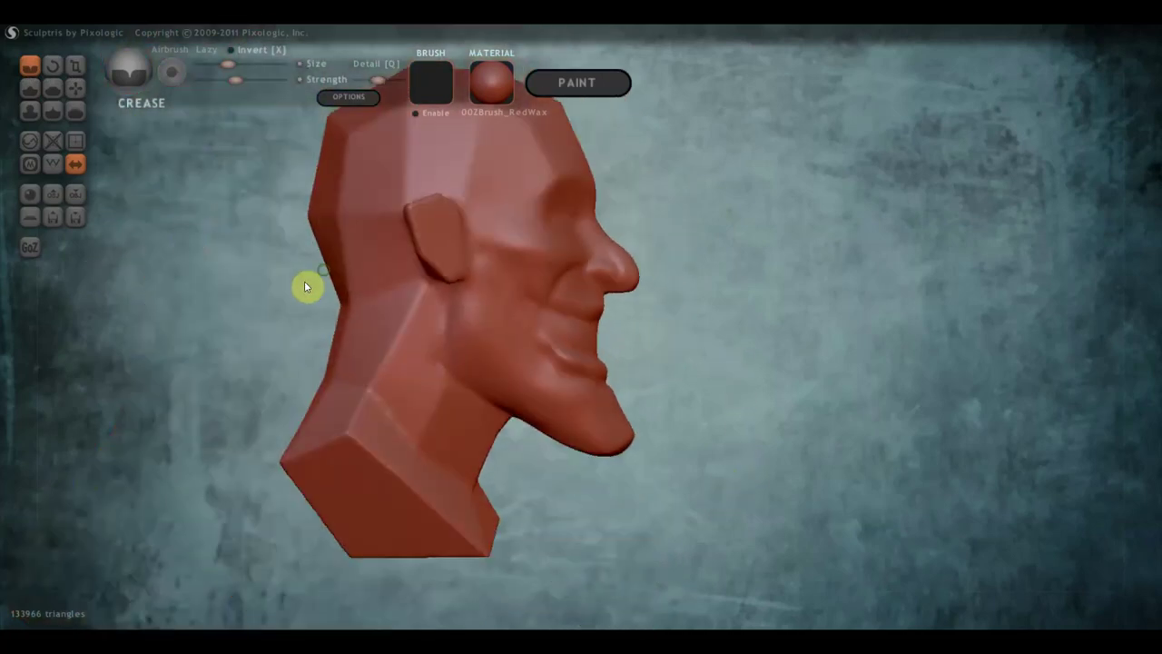
# Grab the chin tip longer, reshape the throat and slim the back of the skull
pyautogui.click(75, 88)
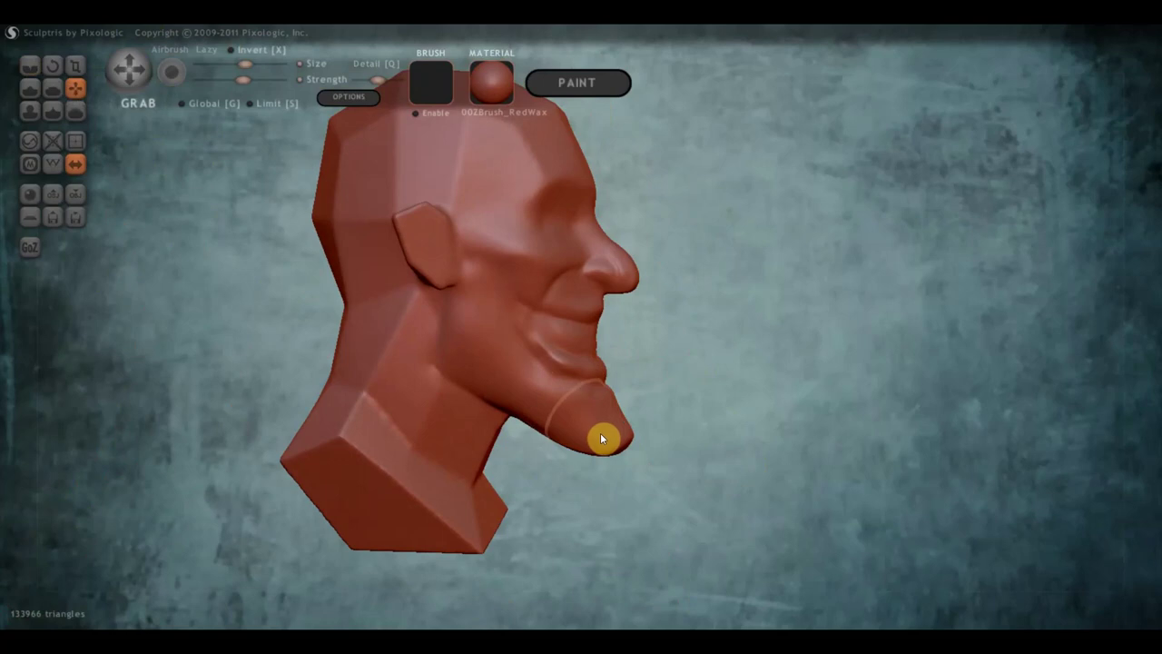
pyautogui.moveTo(616, 436); pyautogui.dragTo(617, 457)
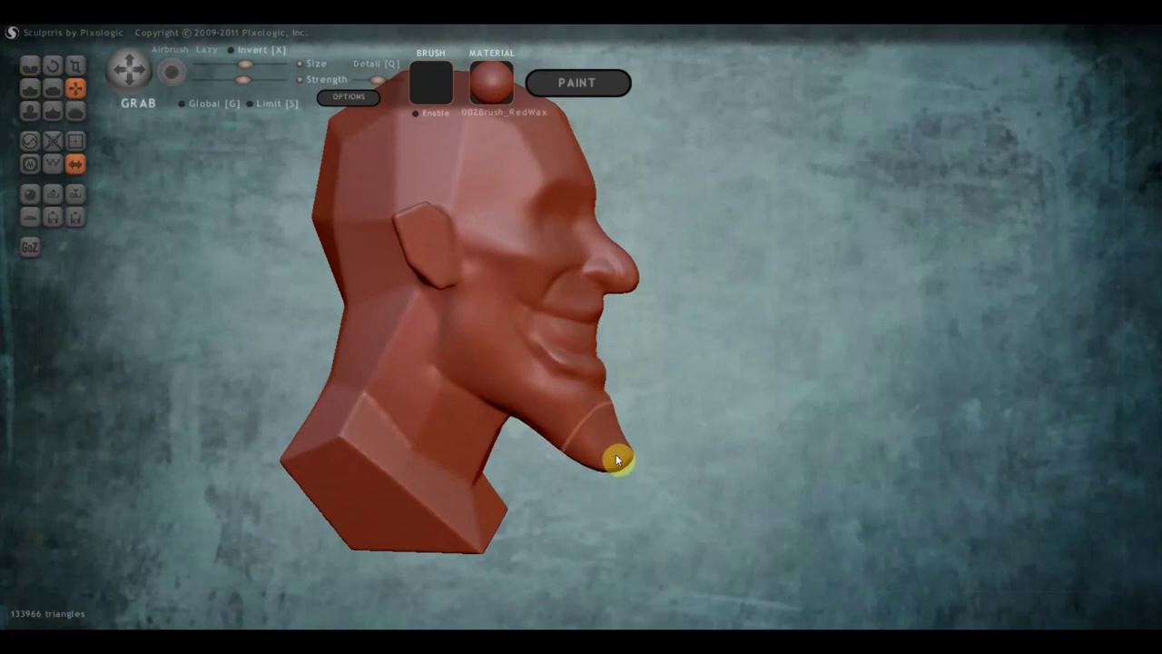
pyautogui.moveTo(532, 423)
pyautogui.mouseDown()
pyautogui.moveTo(535, 435)
pyautogui.moveTo(495, 453)
pyautogui.mouseUp()
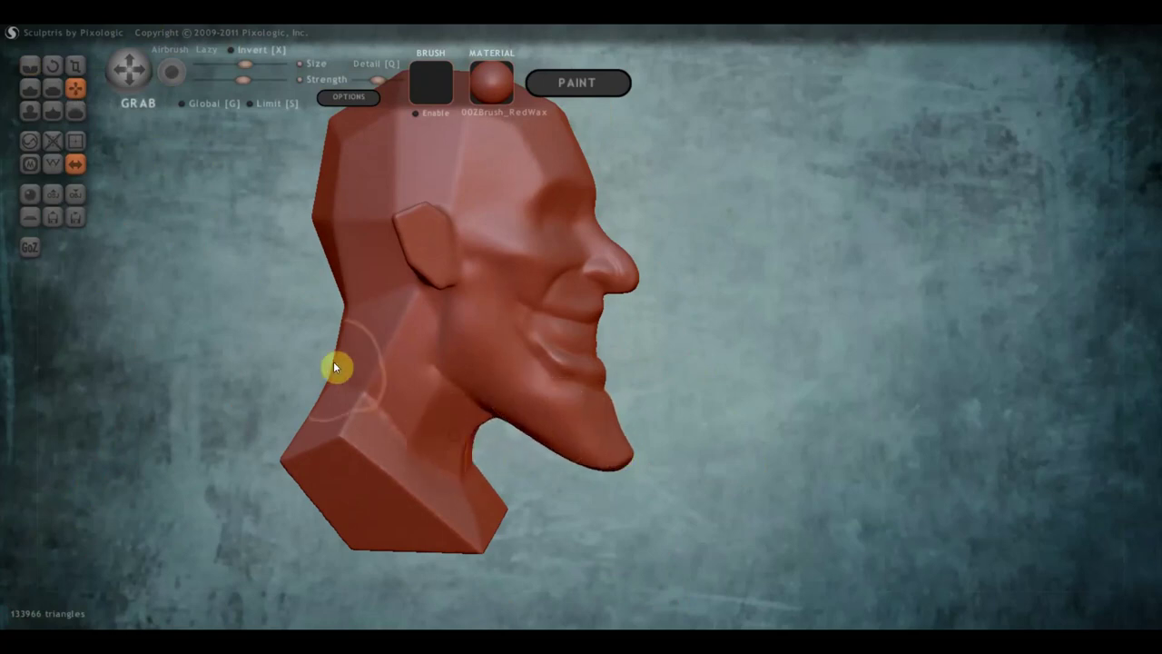
pyautogui.moveTo(333, 361)
pyautogui.mouseDown()
pyautogui.moveTo(345, 340)
pyautogui.moveTo(410, 359)
pyautogui.moveTo(397, 254)
pyautogui.moveTo(384, 254)
pyautogui.moveTo(402, 254)
pyautogui.moveTo(409, 274)
pyautogui.mouseUp()
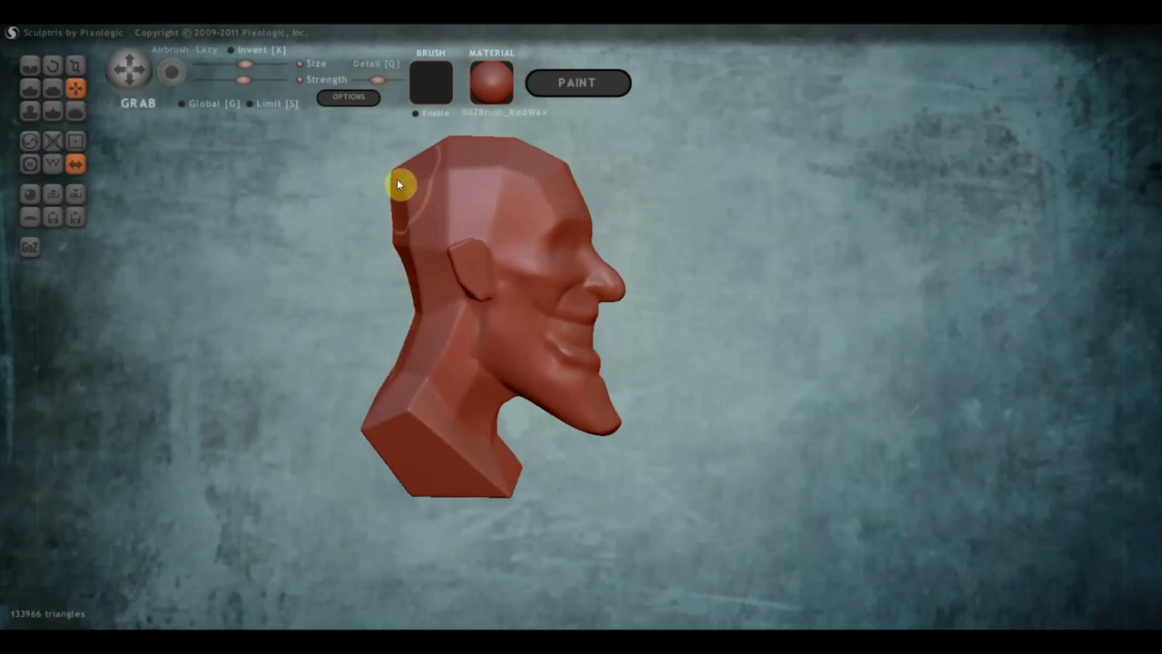
pyautogui.moveTo(396, 178); pyautogui.dragTo(405, 165)
# Shift the cheek beside the ear and pull out a bulge beside the nose
pyautogui.moveTo(408, 218); pyautogui.dragTo(342, 218)
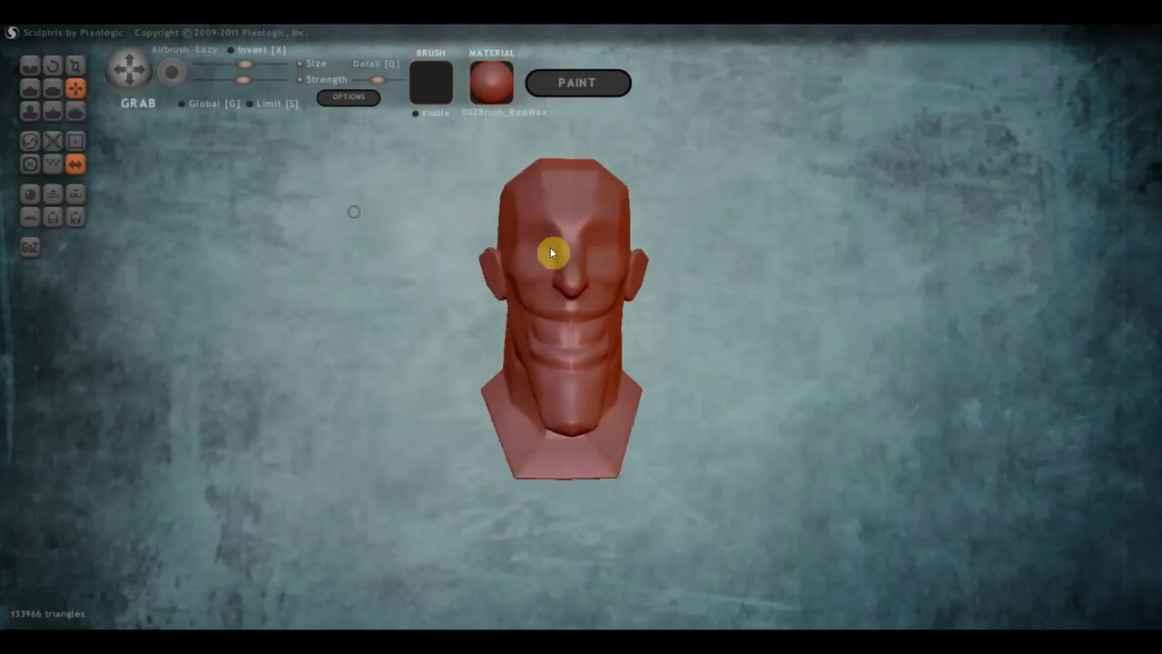
pyautogui.scroll(3, 572, 254)
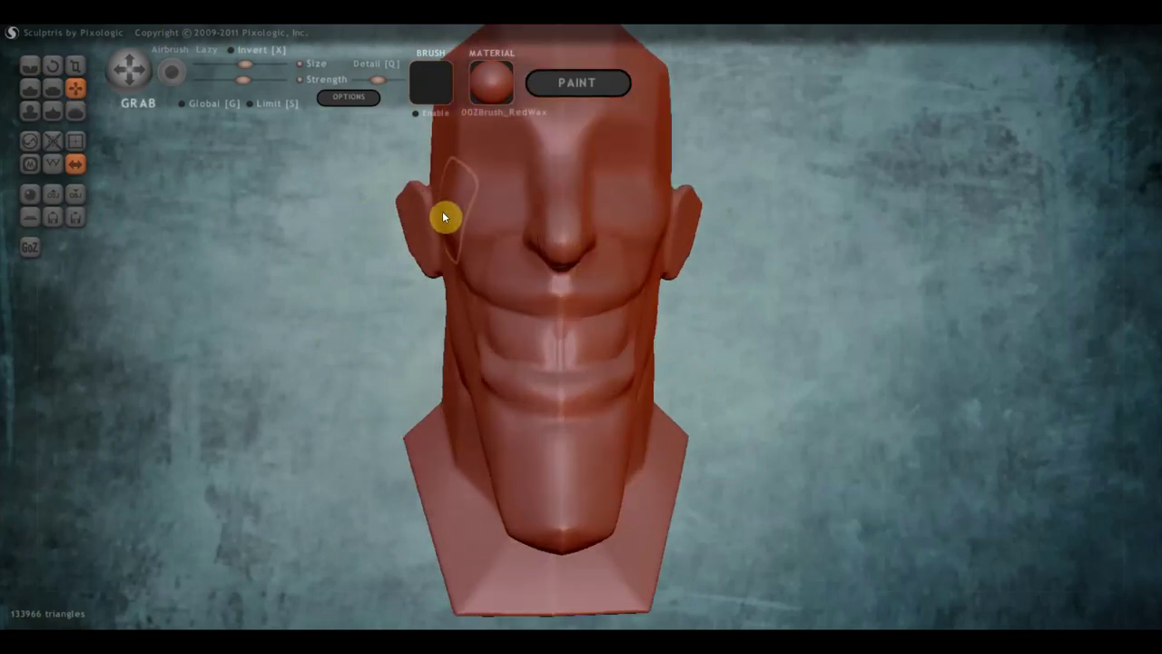
pyautogui.moveTo(444, 217); pyautogui.dragTo(434, 217)
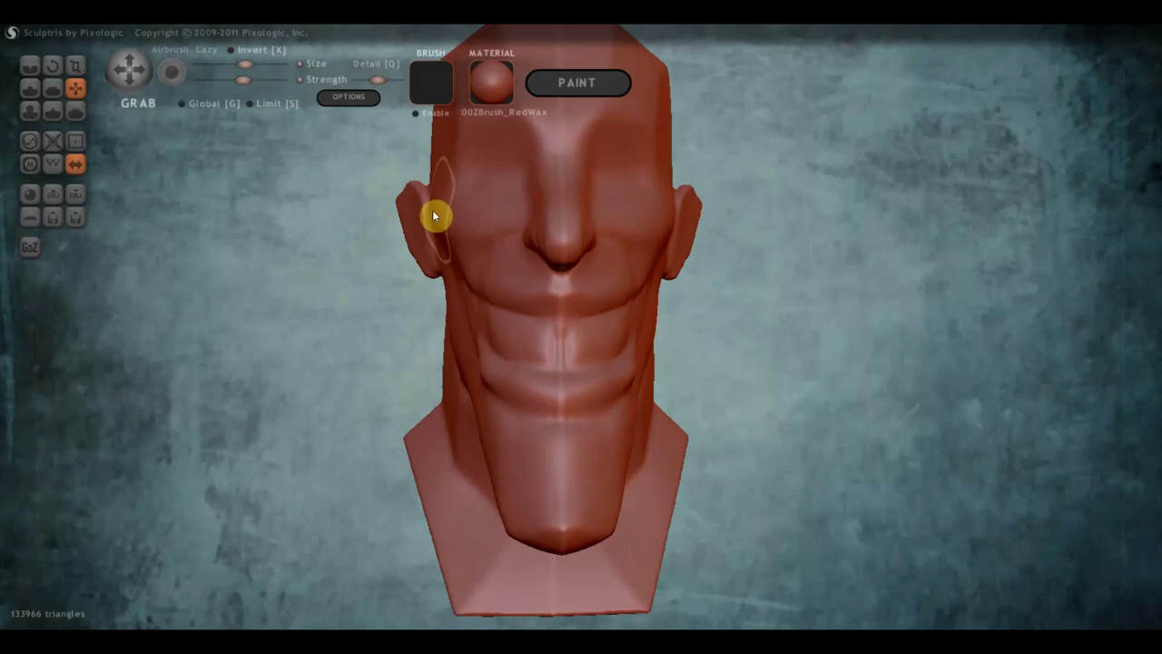
pyautogui.scroll(-2, 433, 216)
pyautogui.moveTo(433, 215)
pyautogui.mouseDown(button='right')
pyautogui.moveTo(521, 280)
pyautogui.moveTo(576, 280)
pyautogui.moveTo(429, 284)
pyautogui.moveTo(550, 327)
pyautogui.moveTo(529, 363)
pyautogui.mouseUp(button='right')
pyautogui.scroll(2, 477, 277)
pyautogui.scroll(3, 563, 316)
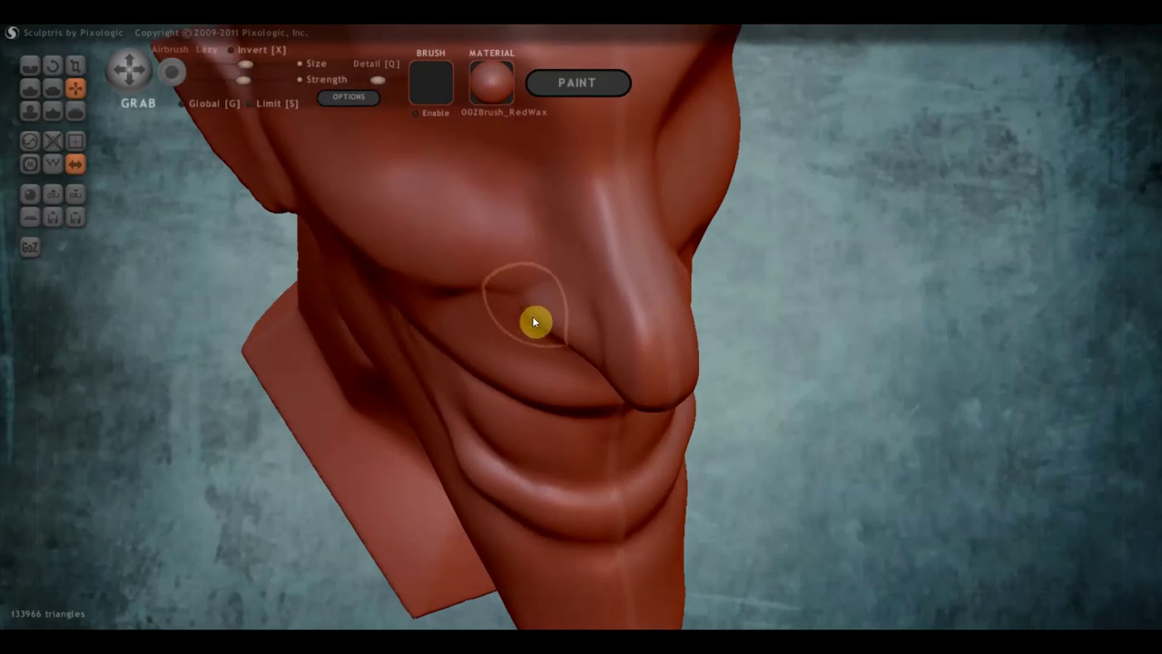
pyautogui.moveTo(533, 321); pyautogui.dragTo(578, 348)
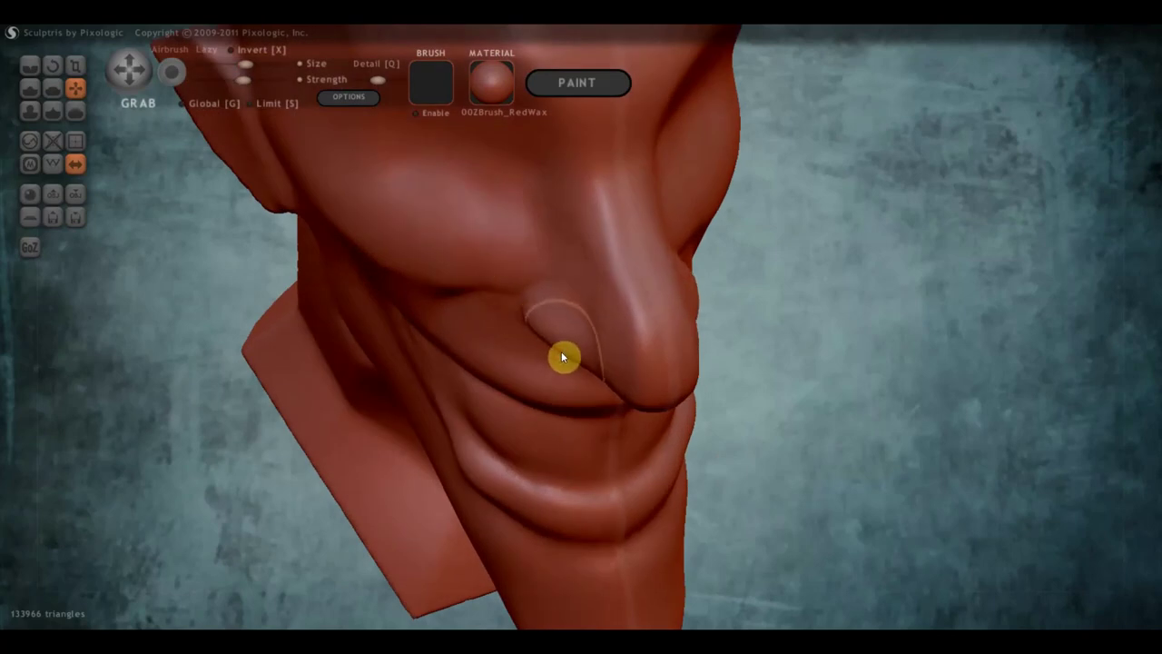
# In profile, round the nose tip downward and push the upper lip outward
pyautogui.moveTo(562, 356)
pyautogui.mouseDown(button='right')
pyautogui.moveTo(535, 239)
pyautogui.moveTo(508, 226)
pyautogui.mouseUp(button='right')
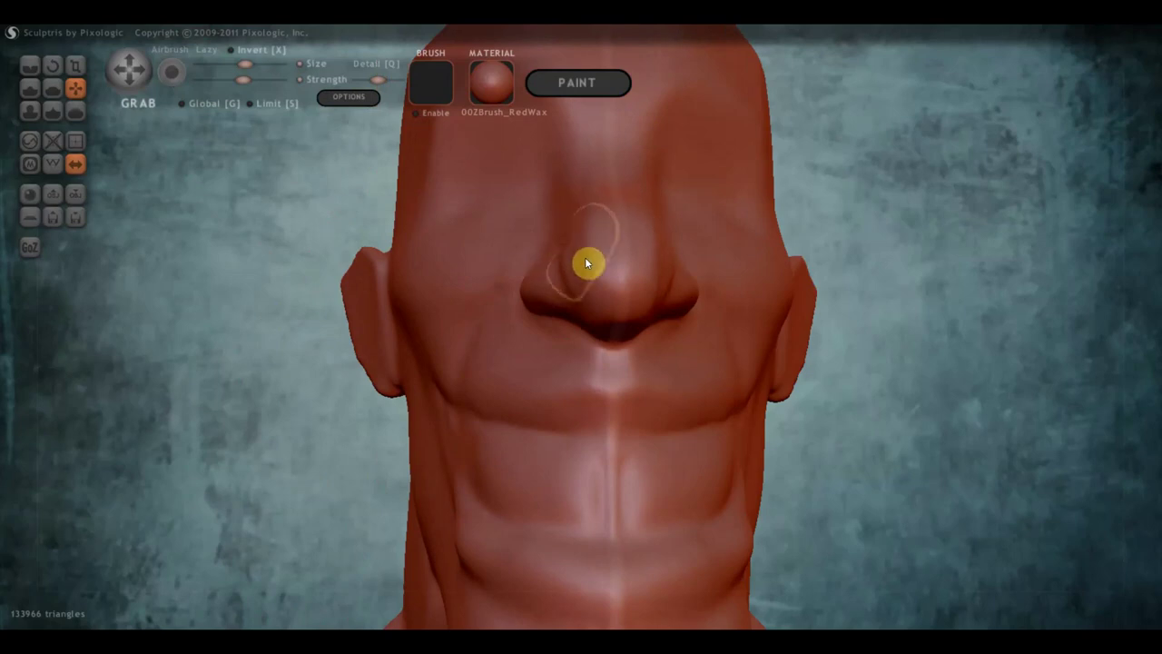
pyautogui.moveTo(618, 285); pyautogui.dragTo(832, 318, button='right')
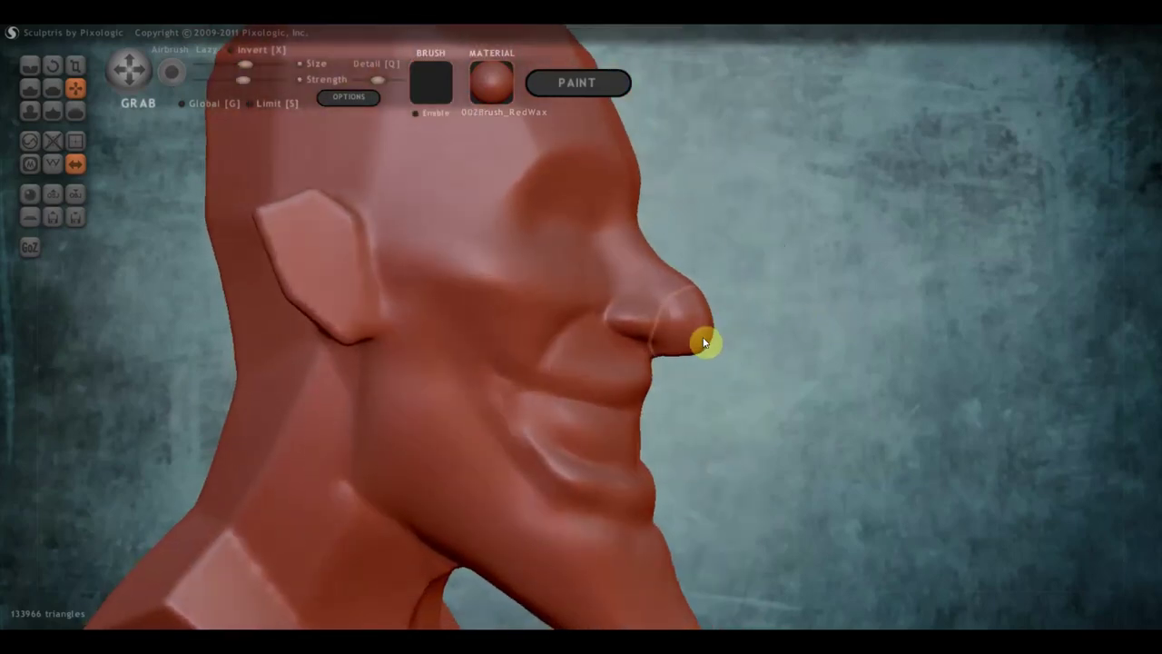
pyautogui.moveTo(703, 345); pyautogui.dragTo(702, 353)
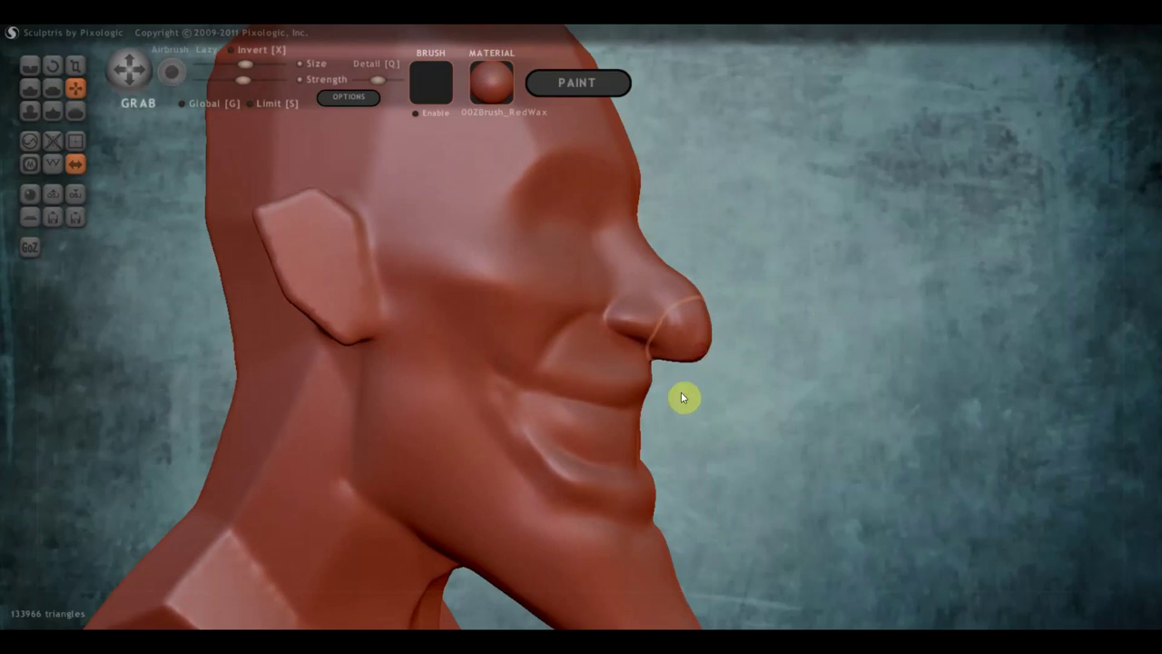
pyautogui.scroll(3, 683, 398)
pyautogui.moveTo(684, 448); pyautogui.dragTo(733, 446)
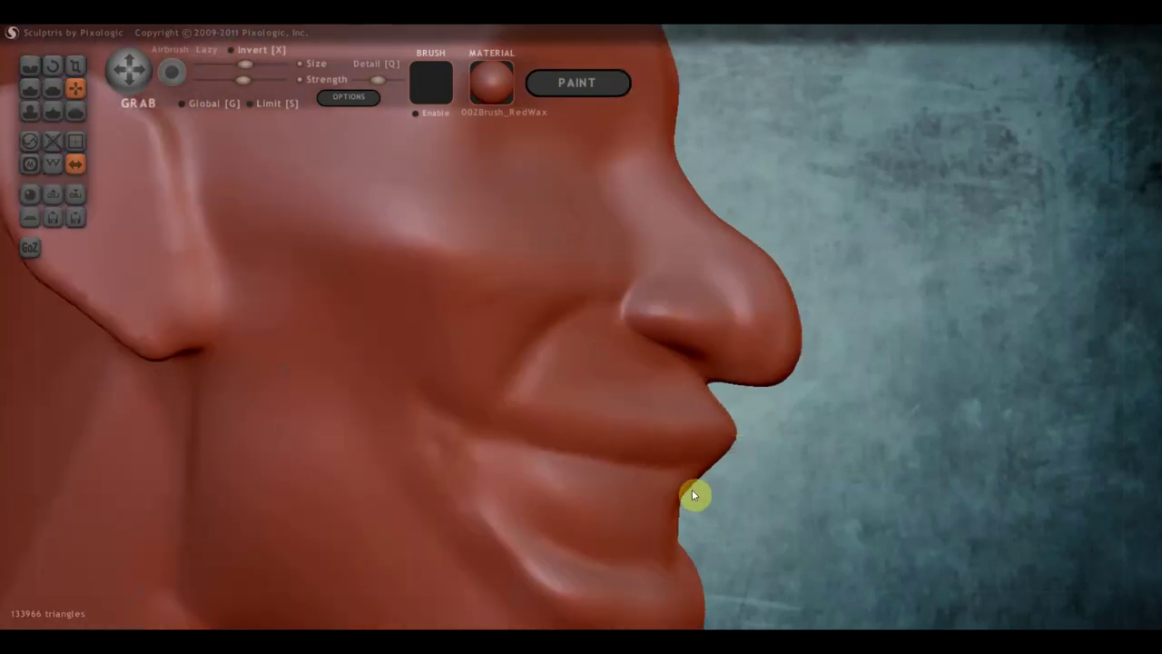
# Reshape the upper lip under the nose and lower the mouth corners symmetrically
pyautogui.moveTo(631, 454)
pyautogui.mouseDown(button='right')
pyautogui.moveTo(491, 526)
pyautogui.moveTo(545, 427)
pyautogui.mouseUp(button='right')
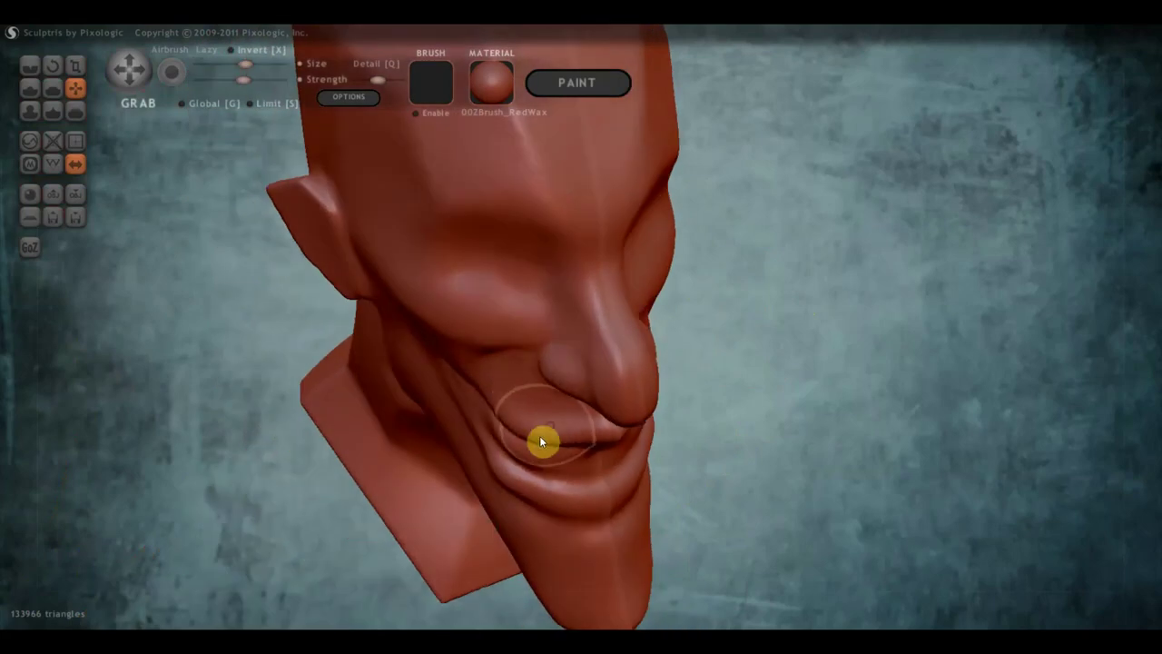
pyautogui.moveTo(539, 438)
pyautogui.mouseDown(button='right')
pyautogui.moveTo(487, 353)
pyautogui.moveTo(260, 355)
pyautogui.mouseUp(button='right')
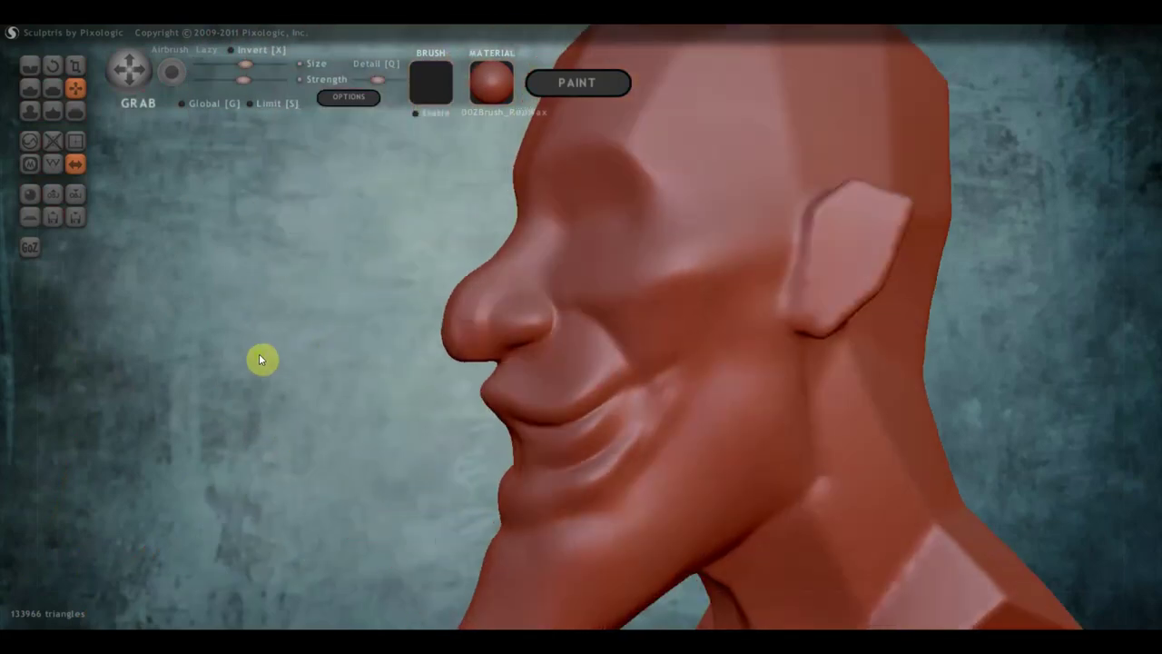
pyautogui.scroll(3, 495, 404)
pyautogui.scroll(2, 467, 405)
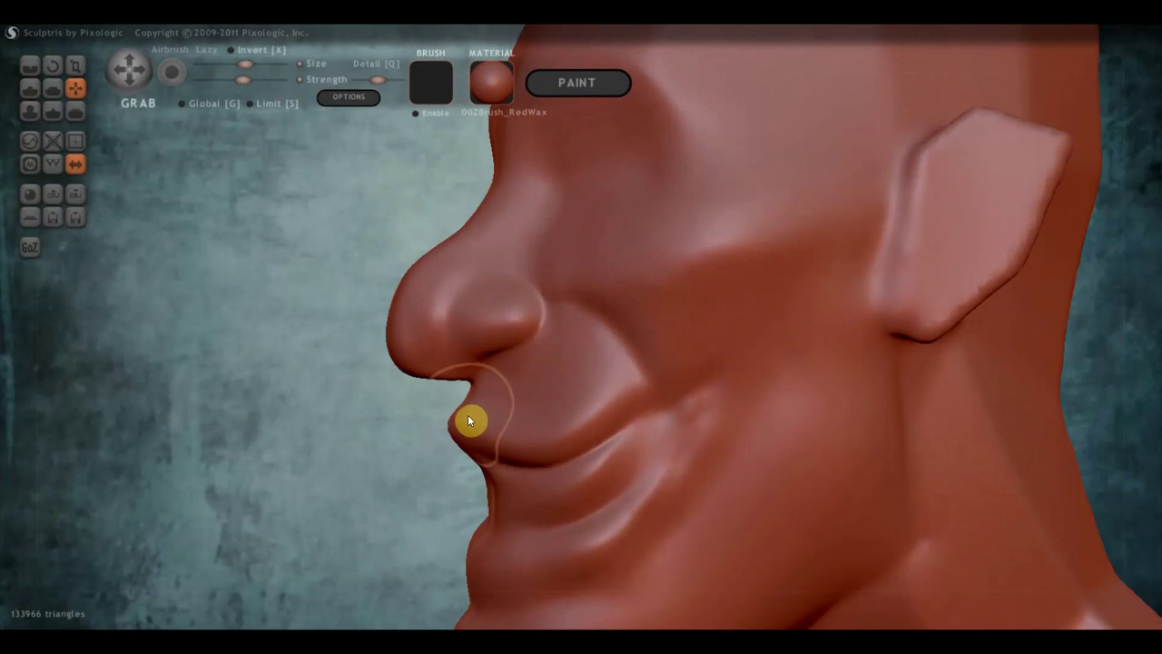
pyautogui.moveTo(468, 414); pyautogui.dragTo(469, 385)
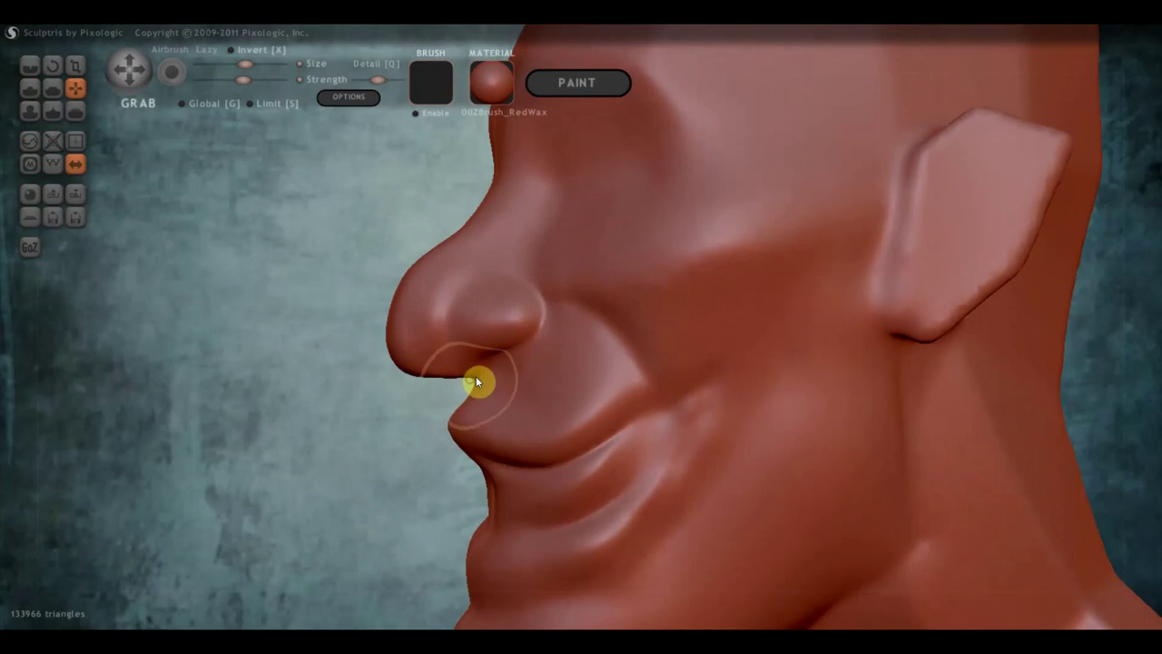
pyautogui.moveTo(536, 399)
pyautogui.mouseDown()
pyautogui.moveTo(574, 414)
pyautogui.moveTo(639, 389)
pyautogui.mouseUp()
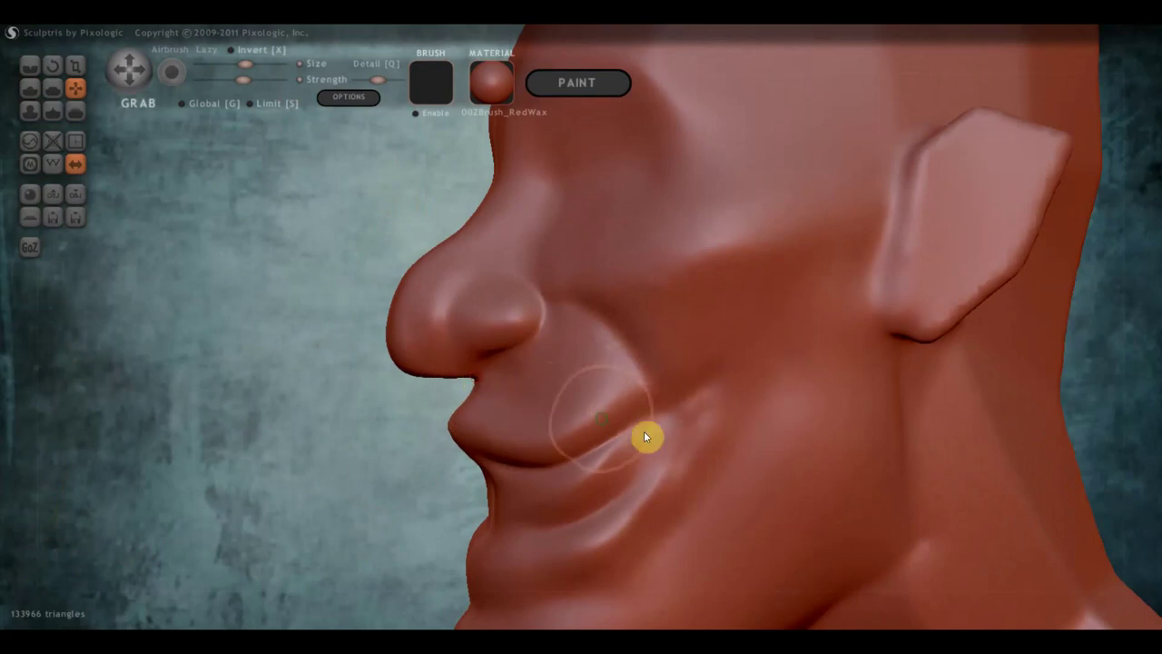
pyautogui.moveTo(643, 431)
pyautogui.mouseDown(button='right')
pyautogui.moveTo(797, 409)
pyautogui.moveTo(832, 369)
pyautogui.mouseUp(button='right')
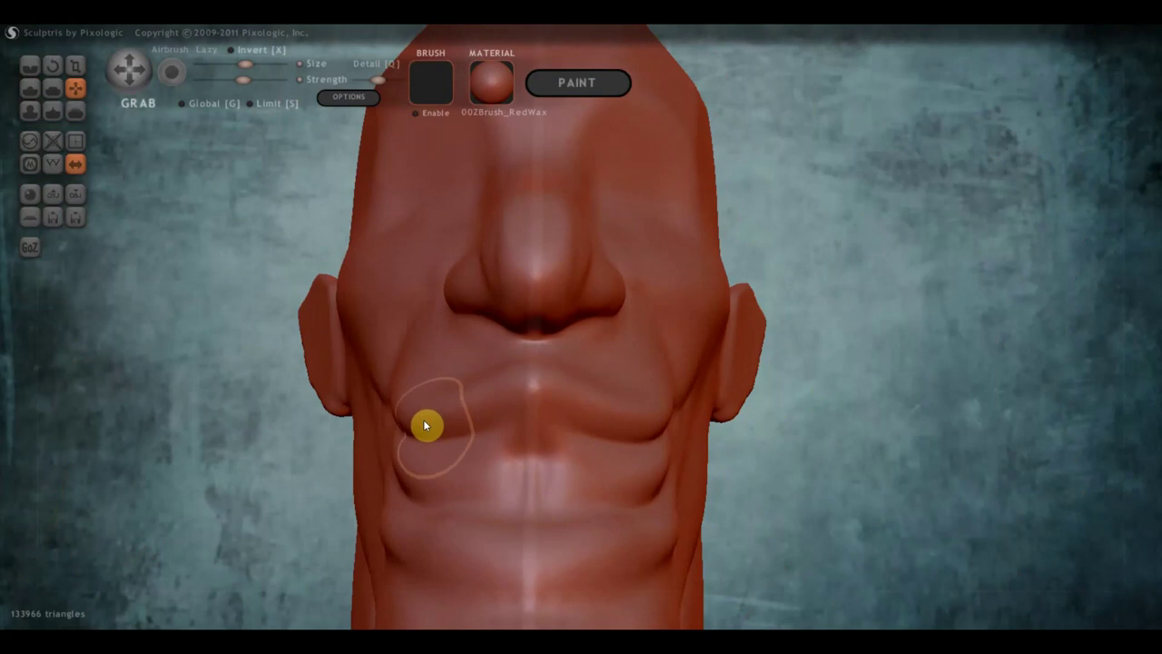
pyautogui.moveTo(423, 420); pyautogui.dragTo(420, 409)
pyautogui.moveTo(431, 415)
pyautogui.mouseDown(button='right')
pyautogui.moveTo(594, 446)
pyautogui.moveTo(462, 477)
pyautogui.moveTo(449, 444)
pyautogui.mouseUp(button='right')
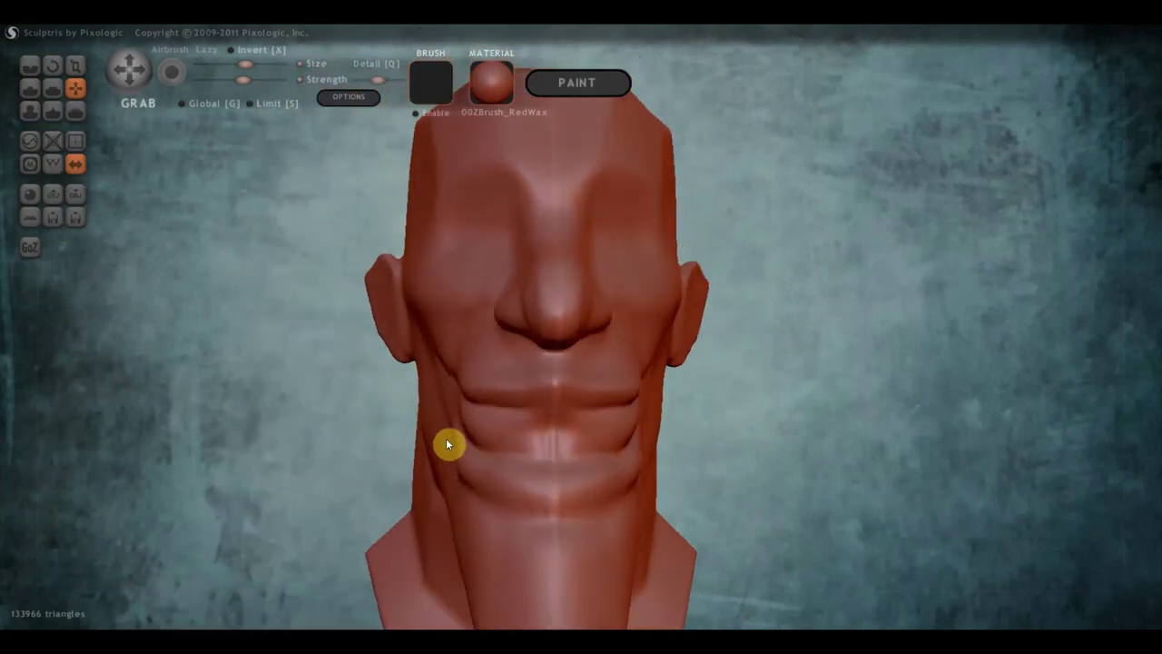
# Flatten the upper lip into a broad band, viewed from below
pyautogui.click(50, 87)
pyautogui.scroll(3, 390, 328)
pyautogui.moveTo(447, 381); pyautogui.dragTo(491, 414, button='right')
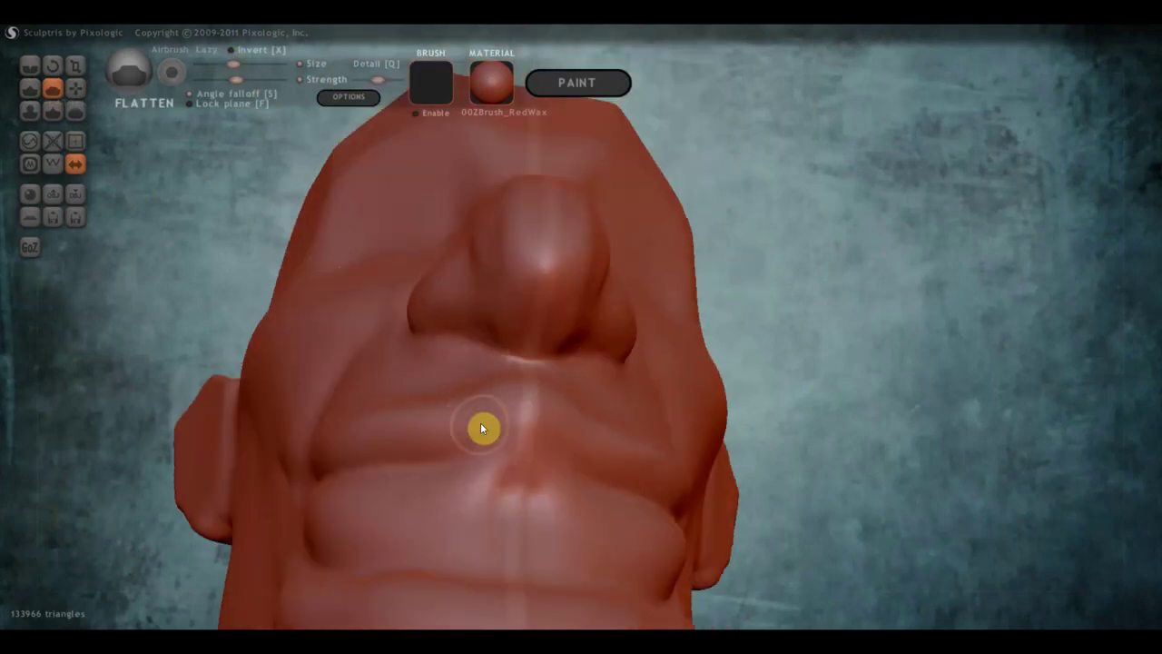
pyautogui.scroll(3, 497, 417)
pyautogui.scroll(-3, 497, 417)
pyautogui.scroll(-2, 496, 417)
pyautogui.scroll(3, 494, 417)
pyautogui.moveTo(494, 416); pyautogui.dragTo(510, 415)
pyautogui.scroll(-2, 508, 415)
pyautogui.moveTo(405, 437)
pyautogui.mouseDown()
pyautogui.moveTo(534, 416)
pyautogui.moveTo(464, 433)
pyautogui.mouseUp()
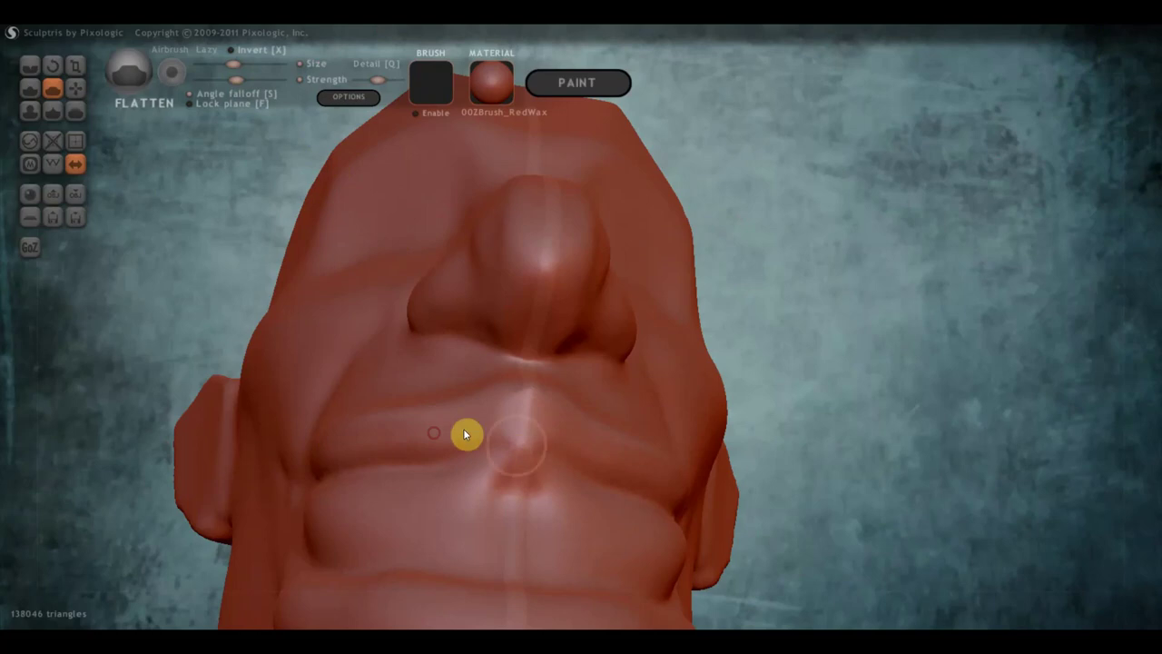
# Carve a crease along the lip line
pyautogui.click(30, 65)
pyautogui.moveTo(536, 454)
pyautogui.mouseDown()
pyautogui.moveTo(500, 462)
pyautogui.moveTo(532, 470)
pyautogui.moveTo(500, 477)
pyautogui.moveTo(536, 472)
pyautogui.mouseUp()
pyautogui.moveTo(584, 477)
pyautogui.mouseDown(button='right')
pyautogui.moveTo(565, 478)
pyautogui.moveTo(630, 516)
pyautogui.mouseUp(button='right')
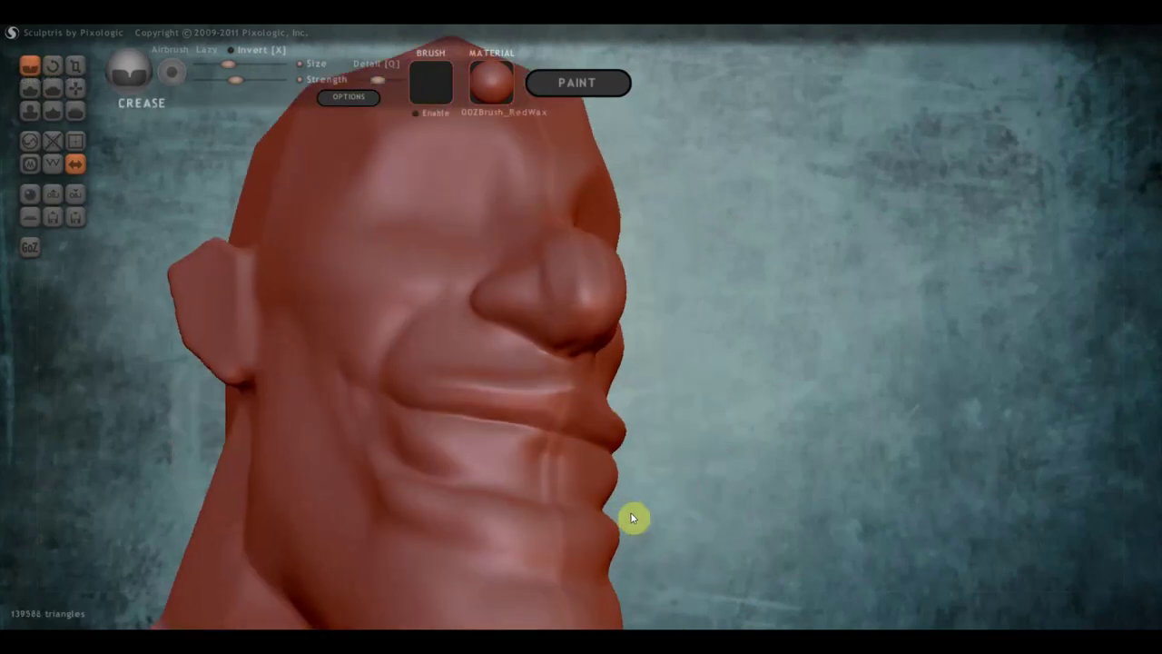
# Flatten to soften the cheek fold and the surface by the lip corner
pyautogui.click(52, 87)
pyautogui.scroll(3, 332, 368)
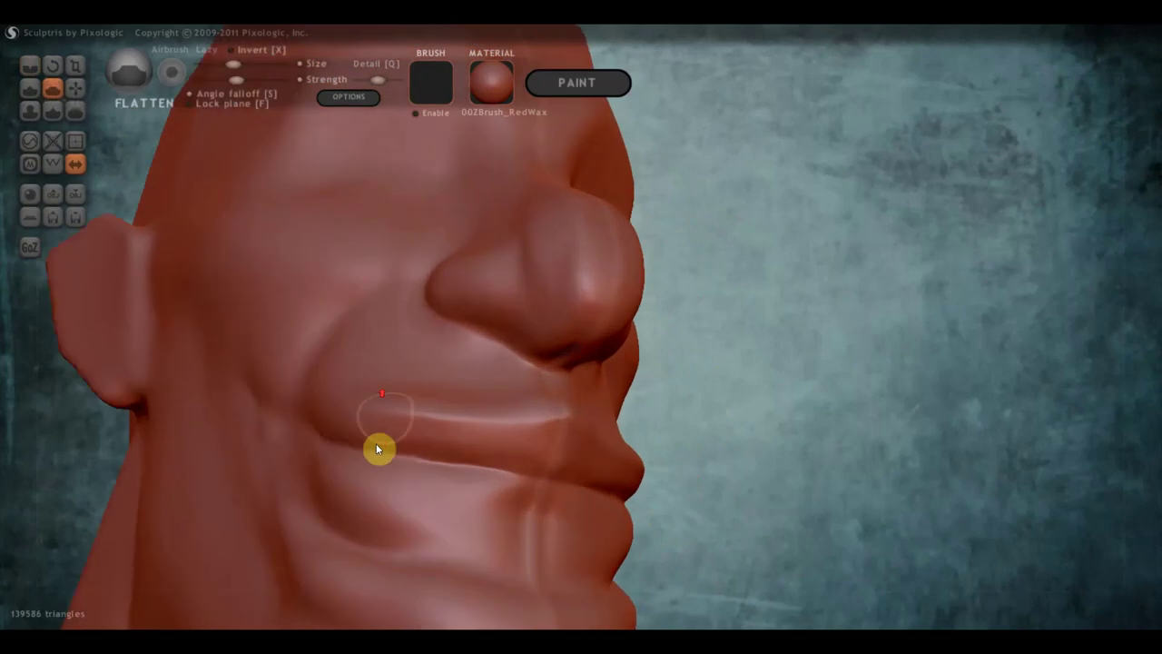
pyautogui.scroll(-2, 327, 474)
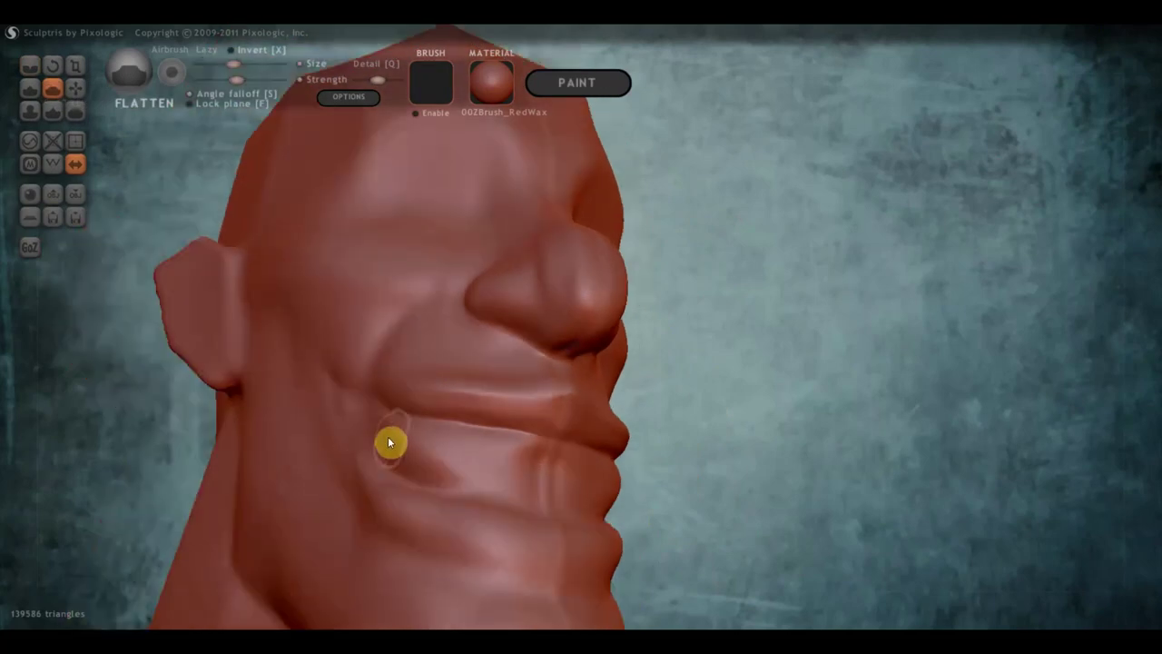
pyautogui.moveTo(389, 441)
pyautogui.mouseDown()
pyautogui.moveTo(506, 454)
pyautogui.moveTo(488, 451)
pyautogui.moveTo(545, 470)
pyautogui.moveTo(402, 442)
pyautogui.moveTo(546, 481)
pyautogui.moveTo(501, 475)
pyautogui.moveTo(478, 407)
pyautogui.moveTo(551, 409)
pyautogui.moveTo(429, 414)
pyautogui.mouseUp()
pyautogui.moveTo(469, 418)
pyautogui.mouseDown(button='right')
pyautogui.moveTo(373, 436)
pyautogui.moveTo(425, 426)
pyautogui.mouseUp(button='right')
pyautogui.scroll(2, 423, 421)
pyautogui.scroll(2, 364, 419)
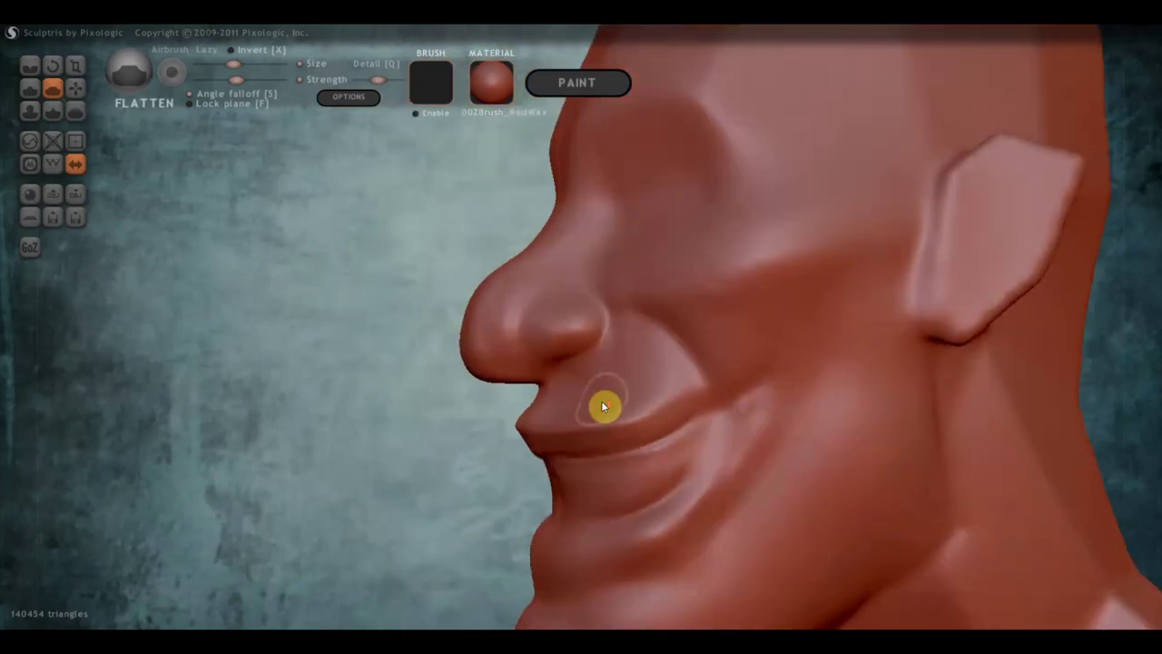
pyautogui.scroll(2, 601, 401)
pyautogui.moveTo(759, 422)
pyautogui.mouseDown()
pyautogui.moveTo(591, 477)
pyautogui.moveTo(641, 464)
pyautogui.mouseUp()
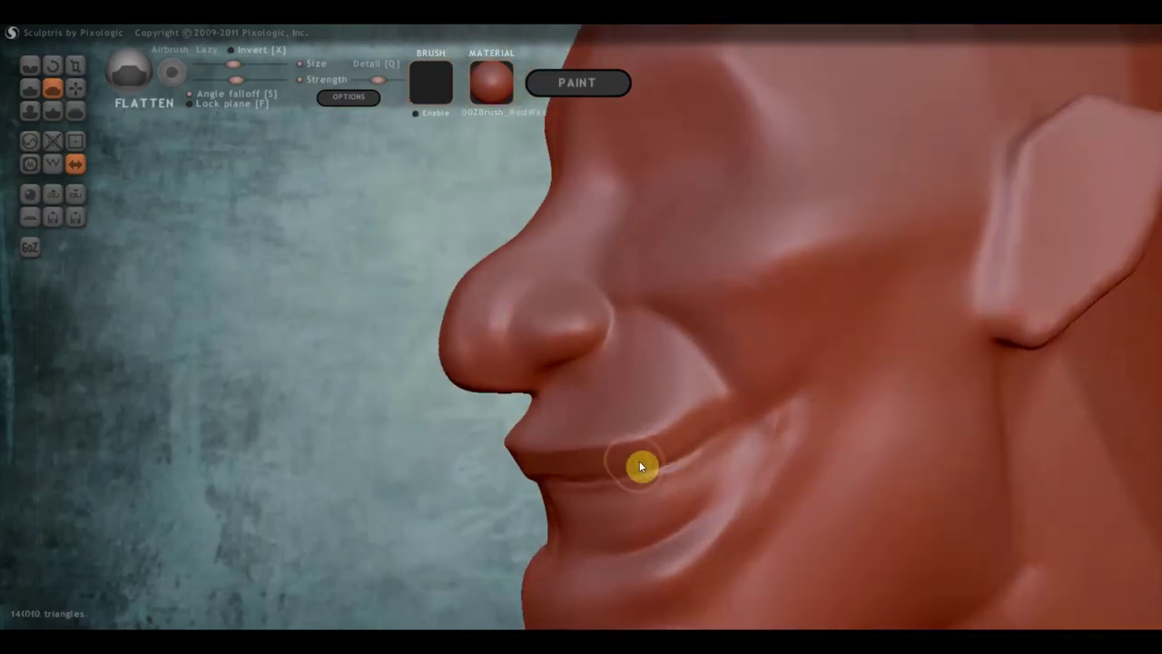
pyautogui.moveTo(641, 464)
pyautogui.mouseDown(button='right')
pyautogui.moveTo(781, 444)
pyautogui.moveTo(659, 445)
pyautogui.mouseUp(button='right')
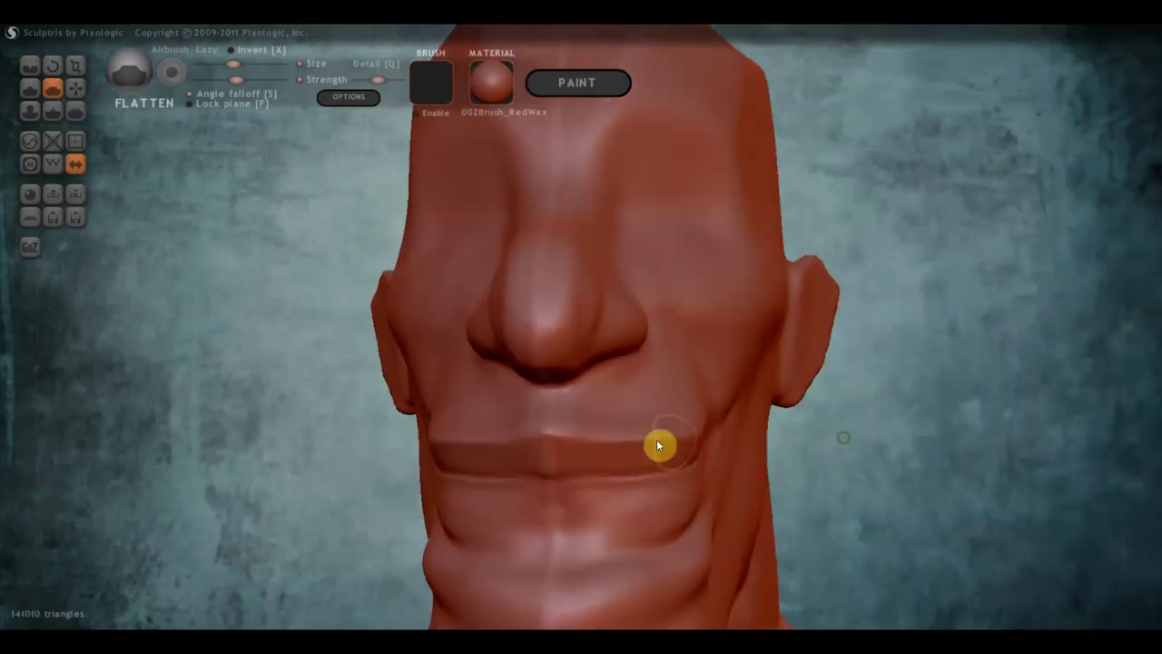
# Grab the upper lip up on both sides so it protrudes into a grin
pyautogui.click(77, 87)
pyautogui.moveTo(547, 451)
pyautogui.mouseDown(button='right')
pyautogui.moveTo(475, 446)
pyautogui.moveTo(518, 433)
pyautogui.moveTo(484, 431)
pyautogui.mouseUp(button='right')
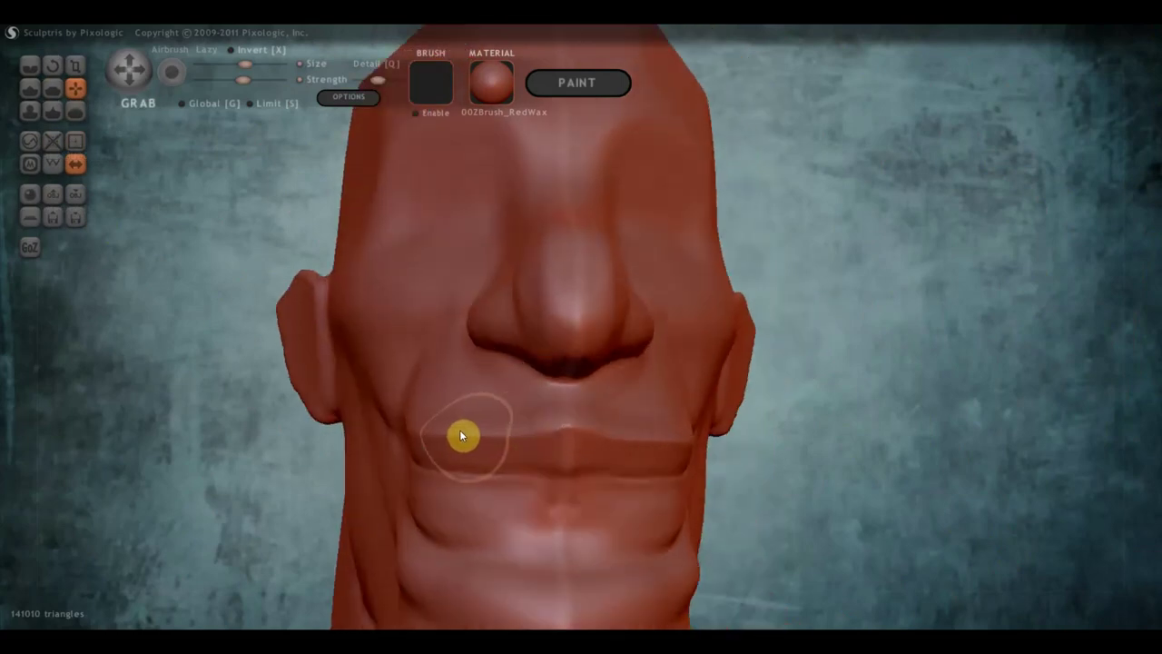
pyautogui.moveTo(484, 429)
pyautogui.mouseDown()
pyautogui.moveTo(518, 423)
pyautogui.moveTo(512, 400)
pyautogui.moveTo(441, 425)
pyautogui.mouseUp()
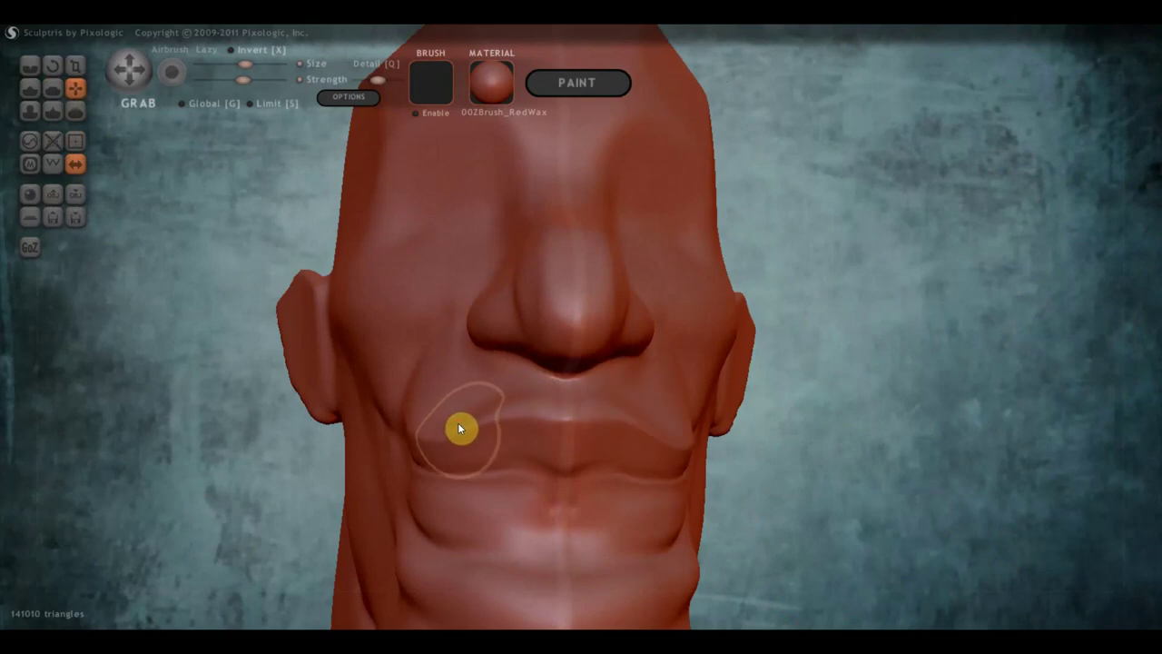
pyautogui.moveTo(456, 440); pyautogui.dragTo(590, 463, button='right')
pyautogui.moveTo(496, 439)
pyautogui.mouseDown(button='right')
pyautogui.moveTo(561, 477)
pyautogui.moveTo(384, 402)
pyautogui.moveTo(479, 409)
pyautogui.moveTo(524, 392)
pyautogui.mouseUp(button='right')
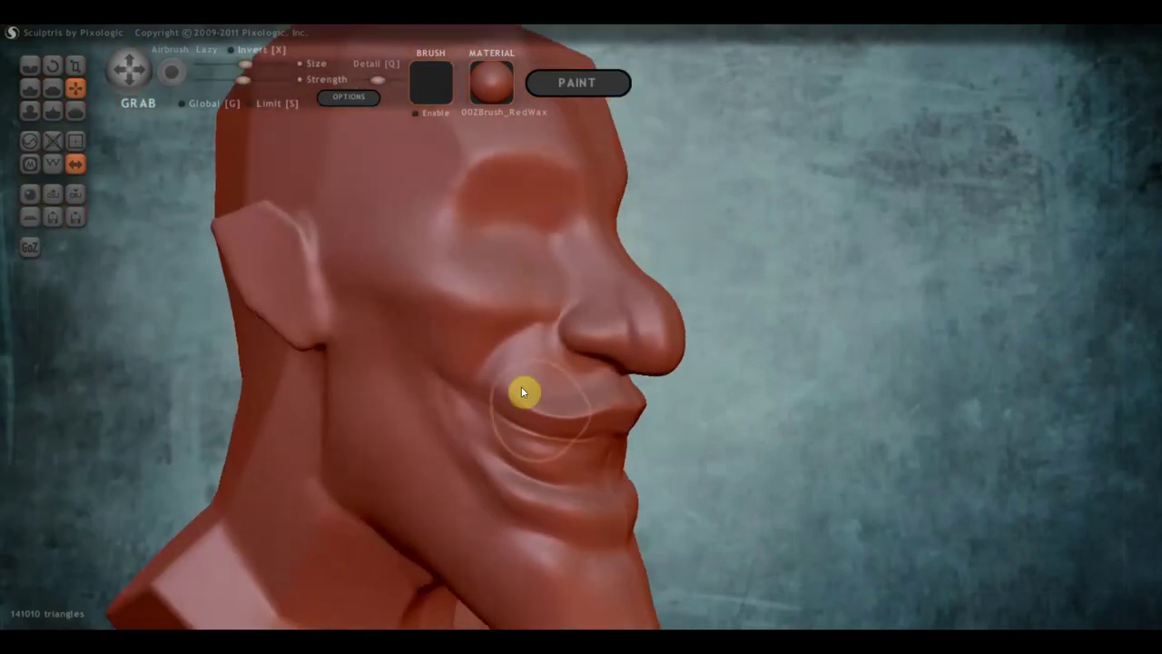
# Crease a groove beside the nose, the mouth corner and the smile fold on the cheek
pyautogui.click(30, 67)
pyautogui.moveTo(223, 253)
pyautogui.mouseDown(button='right')
pyautogui.moveTo(457, 318)
pyautogui.moveTo(402, 289)
pyautogui.mouseUp(button='right')
pyautogui.moveTo(657, 332); pyautogui.dragTo(626, 318, button='right')
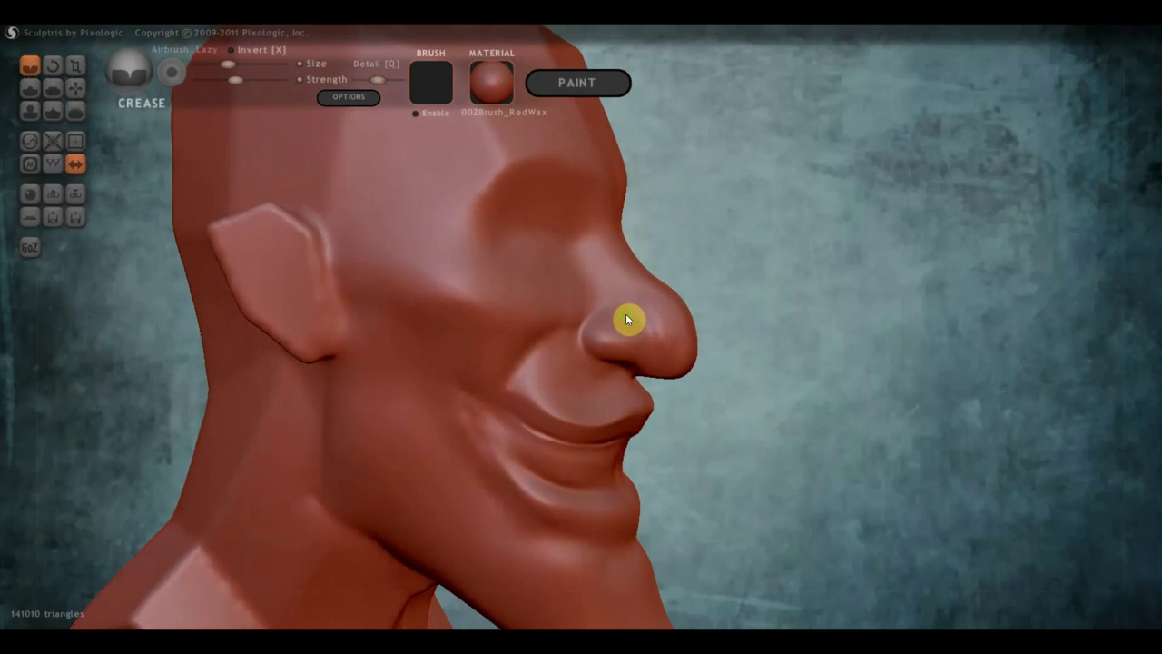
pyautogui.moveTo(648, 325)
pyautogui.mouseDown()
pyautogui.moveTo(617, 301)
pyautogui.moveTo(569, 307)
pyautogui.moveTo(591, 297)
pyautogui.moveTo(518, 348)
pyautogui.moveTo(581, 300)
pyautogui.moveTo(505, 381)
pyautogui.mouseUp()
pyautogui.moveTo(534, 337); pyautogui.dragTo(510, 368)
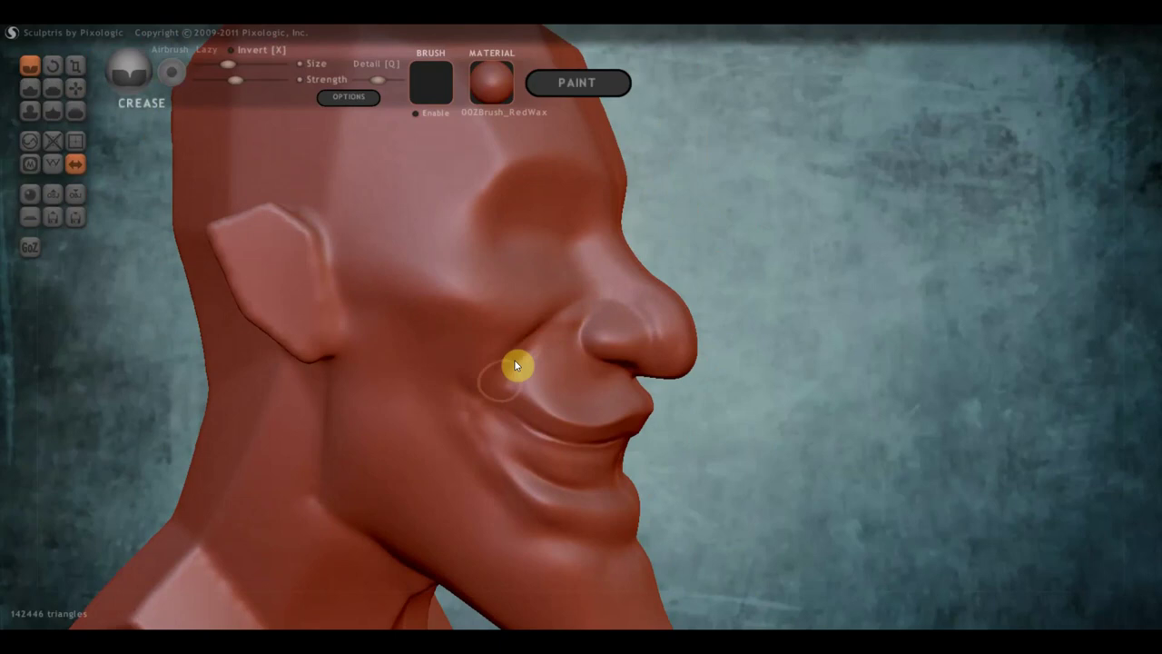
pyautogui.moveTo(495, 366)
pyautogui.mouseDown(button='right')
pyautogui.moveTo(380, 365)
pyautogui.moveTo(462, 361)
pyautogui.moveTo(521, 326)
pyautogui.mouseUp(button='right')
pyautogui.moveTo(521, 327); pyautogui.dragTo(445, 369)
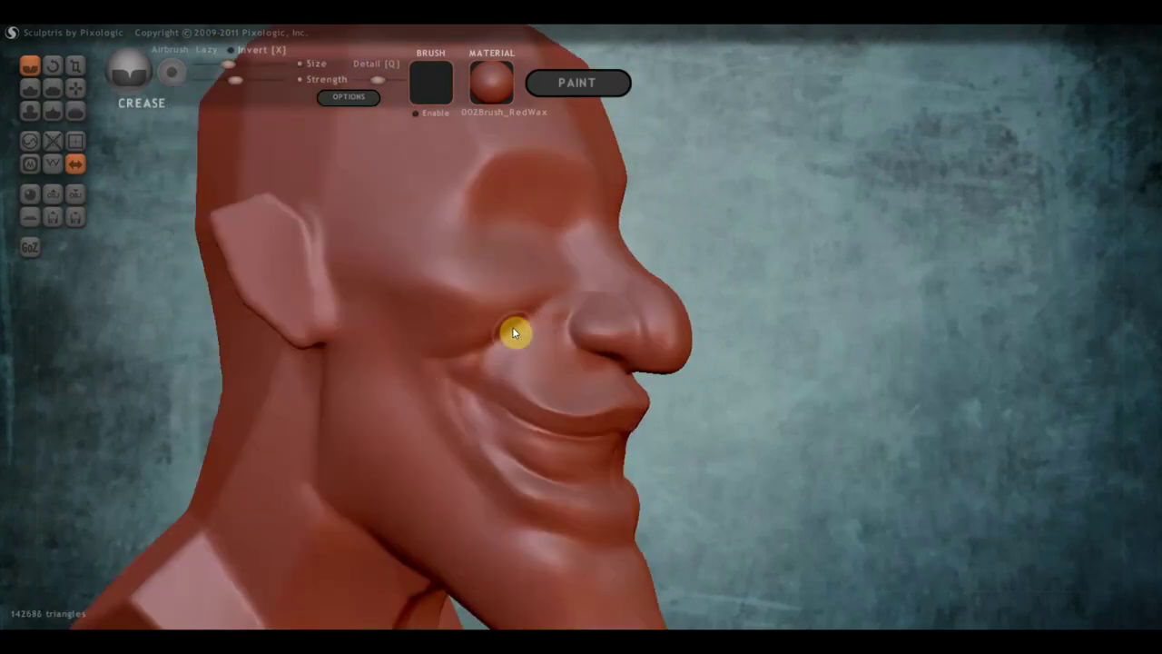
pyautogui.moveTo(513, 330); pyautogui.dragTo(438, 363)
# Crease and deepen the line around the nostril edge
pyautogui.scroll(2, 576, 312)
pyautogui.scroll(2, 598, 350)
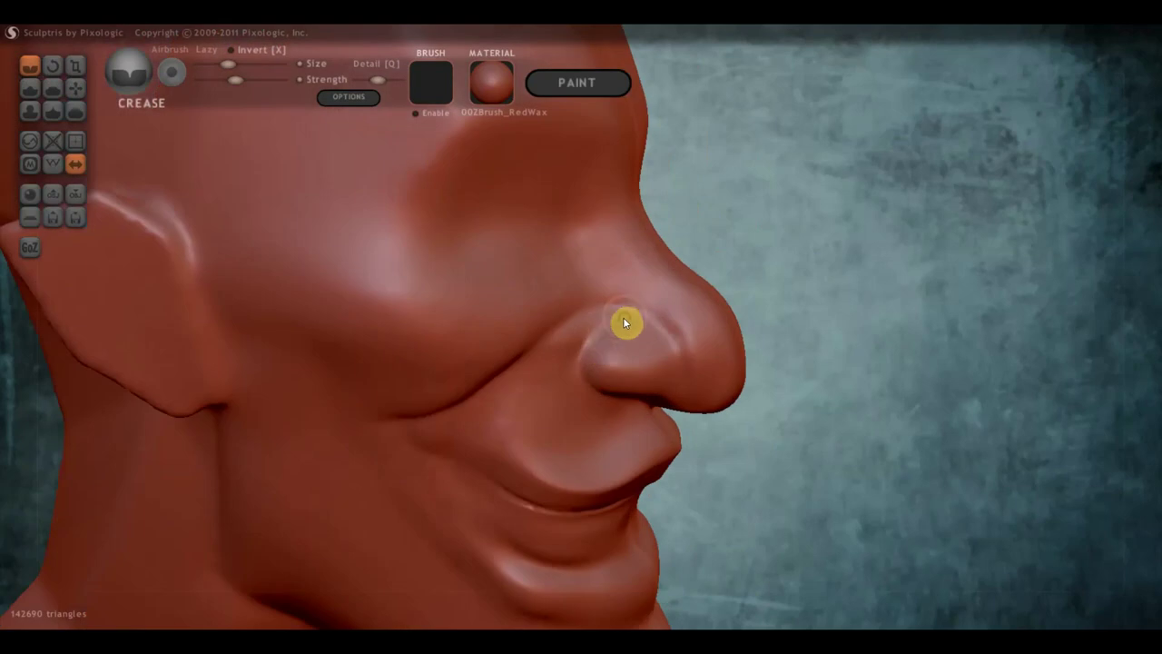
pyautogui.moveTo(623, 316)
pyautogui.mouseDown()
pyautogui.moveTo(587, 345)
pyautogui.moveTo(595, 382)
pyautogui.moveTo(595, 332)
pyautogui.mouseUp()
pyautogui.moveTo(623, 321)
pyautogui.mouseDown()
pyautogui.moveTo(589, 350)
pyautogui.moveTo(605, 391)
pyautogui.mouseUp()
# Crease the fold under the lower lip and along the jawline
pyautogui.moveTo(605, 392)
pyautogui.mouseDown(button='right')
pyautogui.moveTo(523, 350)
pyautogui.moveTo(418, 341)
pyautogui.moveTo(433, 255)
pyautogui.mouseUp(button='right')
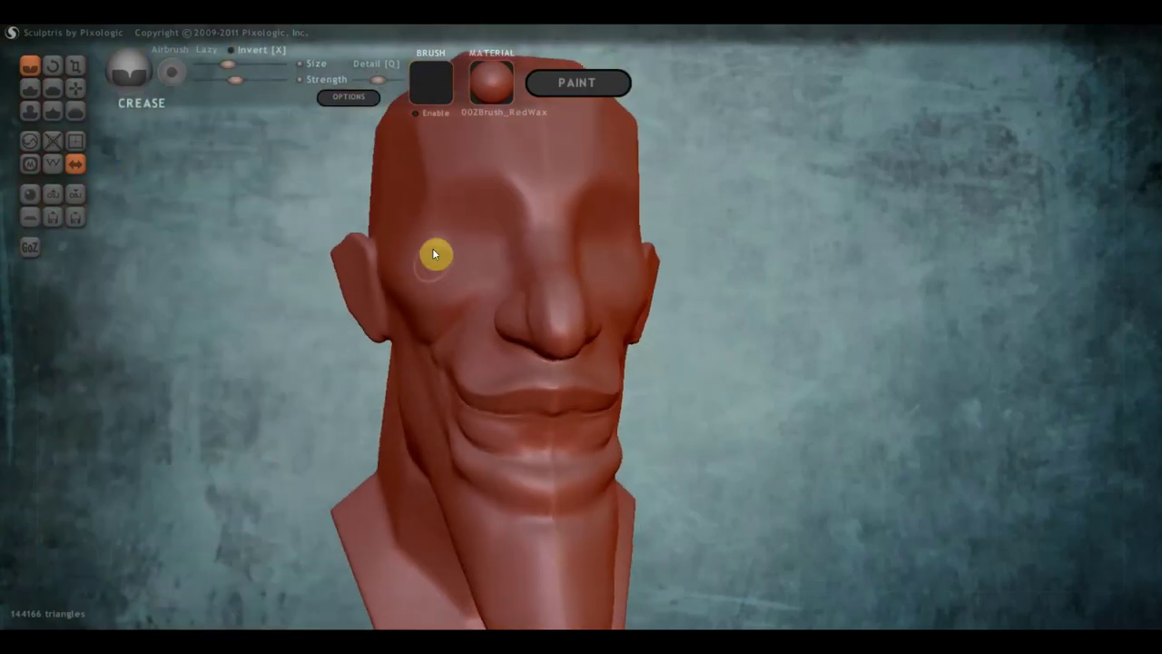
pyautogui.moveTo(529, 314)
pyautogui.mouseDown(button='right')
pyautogui.moveTo(566, 370)
pyautogui.moveTo(546, 353)
pyautogui.moveTo(573, 410)
pyautogui.mouseUp(button='right')
pyautogui.moveTo(599, 478)
pyautogui.mouseDown()
pyautogui.moveTo(557, 488)
pyautogui.moveTo(500, 477)
pyautogui.moveTo(522, 466)
pyautogui.mouseUp()
pyautogui.moveTo(523, 466)
pyautogui.mouseDown(button='right')
pyautogui.moveTo(622, 469)
pyautogui.moveTo(578, 491)
pyautogui.mouseUp(button='right')
pyautogui.moveTo(578, 490)
pyautogui.mouseDown()
pyautogui.moveTo(478, 431)
pyautogui.moveTo(451, 355)
pyautogui.mouseUp()
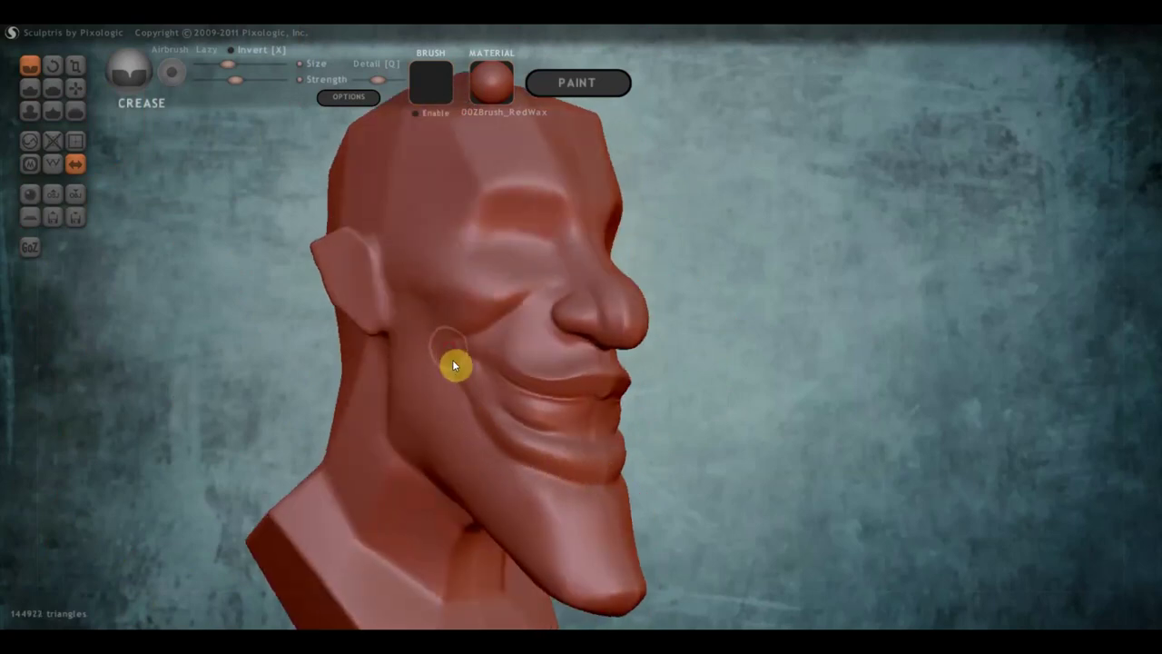
pyautogui.moveTo(503, 435)
pyautogui.mouseDown(button='right')
pyautogui.moveTo(553, 445)
pyautogui.moveTo(464, 372)
pyautogui.mouseUp(button='right')
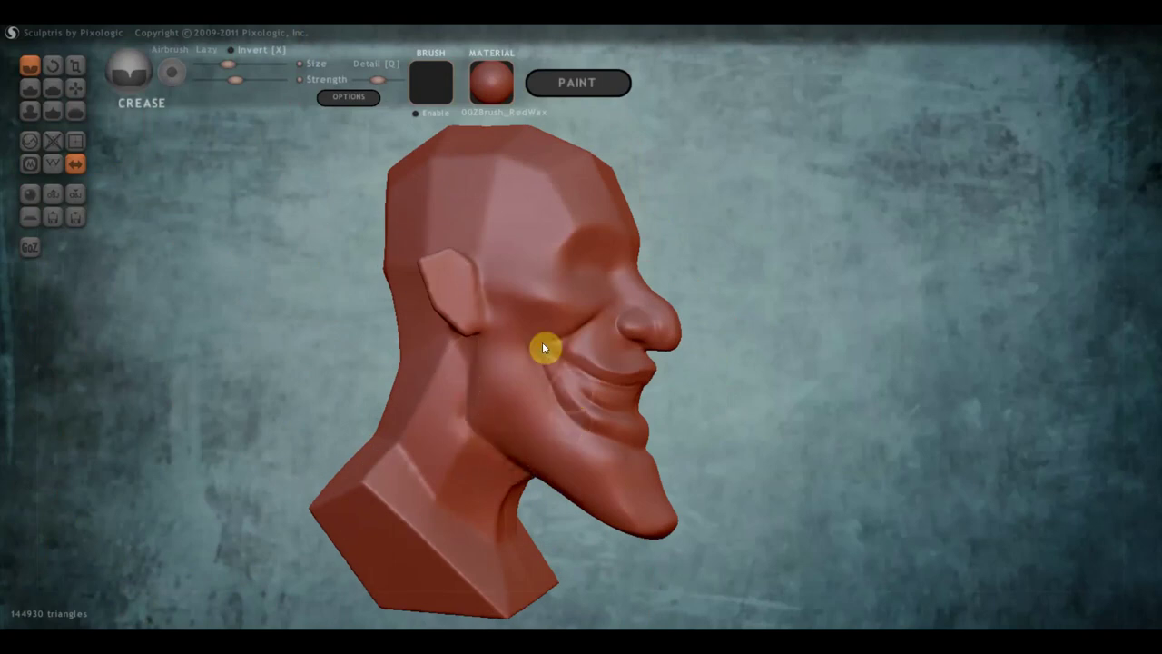
# Deepen the chin fold under the lower lip from a tilted front view
pyautogui.moveTo(502, 392); pyautogui.dragTo(442, 395, button='right')
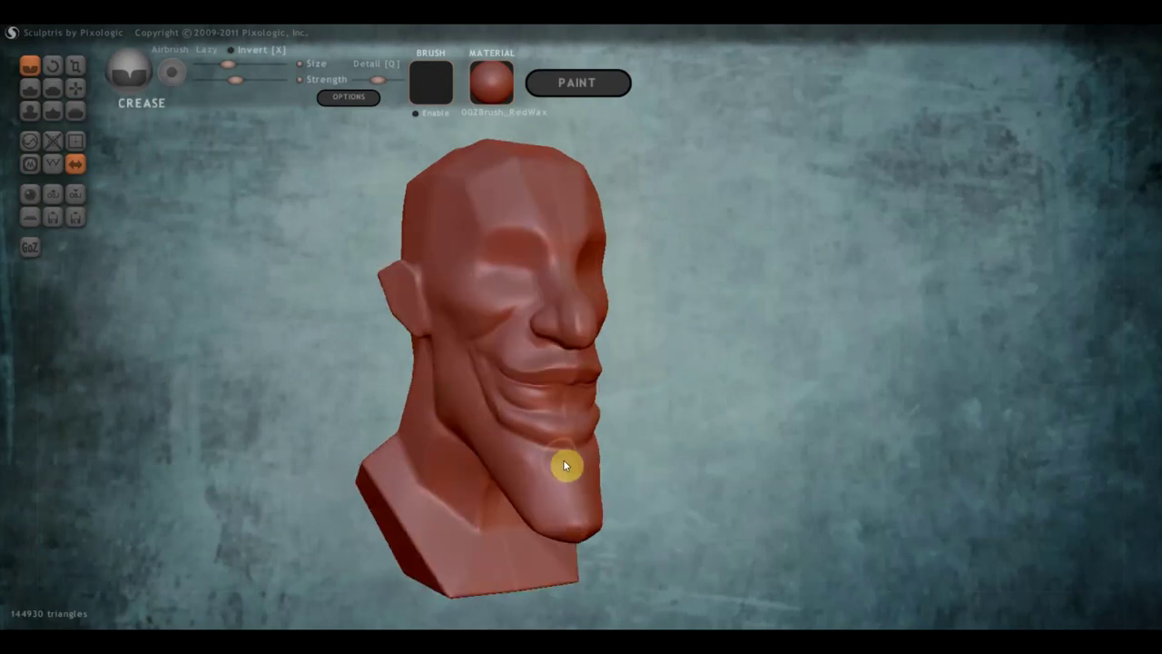
pyautogui.moveTo(534, 466); pyautogui.dragTo(475, 446, button='right')
pyautogui.moveTo(652, 425)
pyautogui.mouseDown(button='right')
pyautogui.moveTo(664, 329)
pyautogui.moveTo(674, 370)
pyautogui.mouseUp(button='right')
pyautogui.scroll(5, 672, 366)
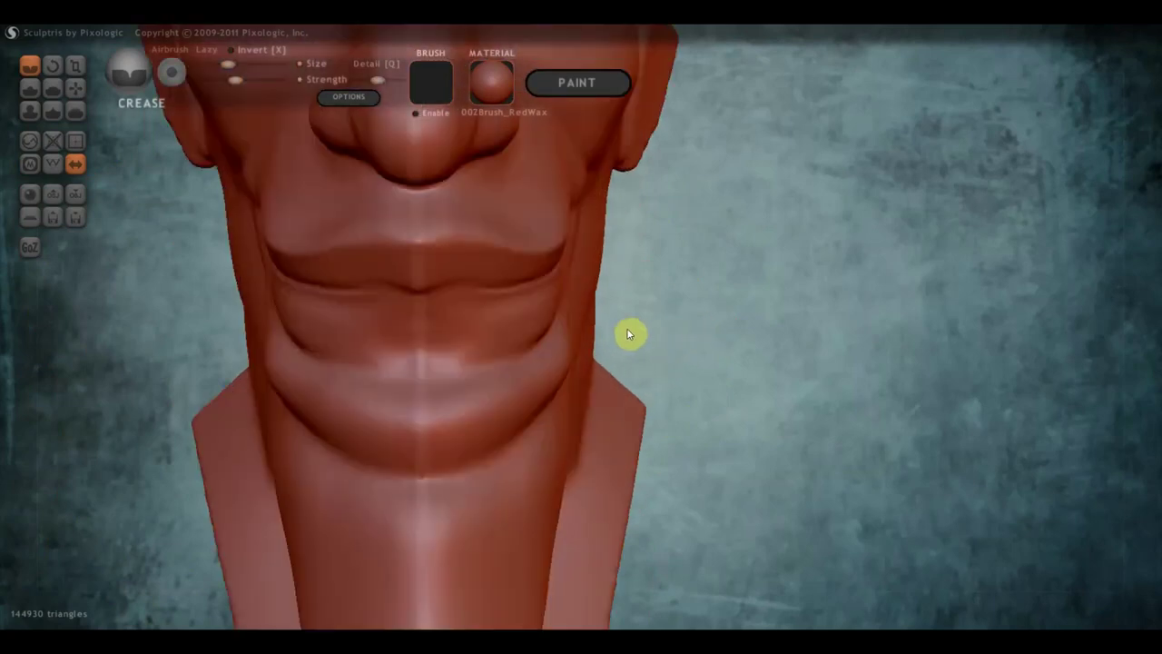
pyautogui.moveTo(627, 332); pyautogui.dragTo(521, 375, button='right')
pyautogui.moveTo(524, 362)
pyautogui.mouseDown()
pyautogui.moveTo(433, 387)
pyautogui.moveTo(332, 374)
pyautogui.moveTo(415, 387)
pyautogui.moveTo(517, 355)
pyautogui.mouseUp()
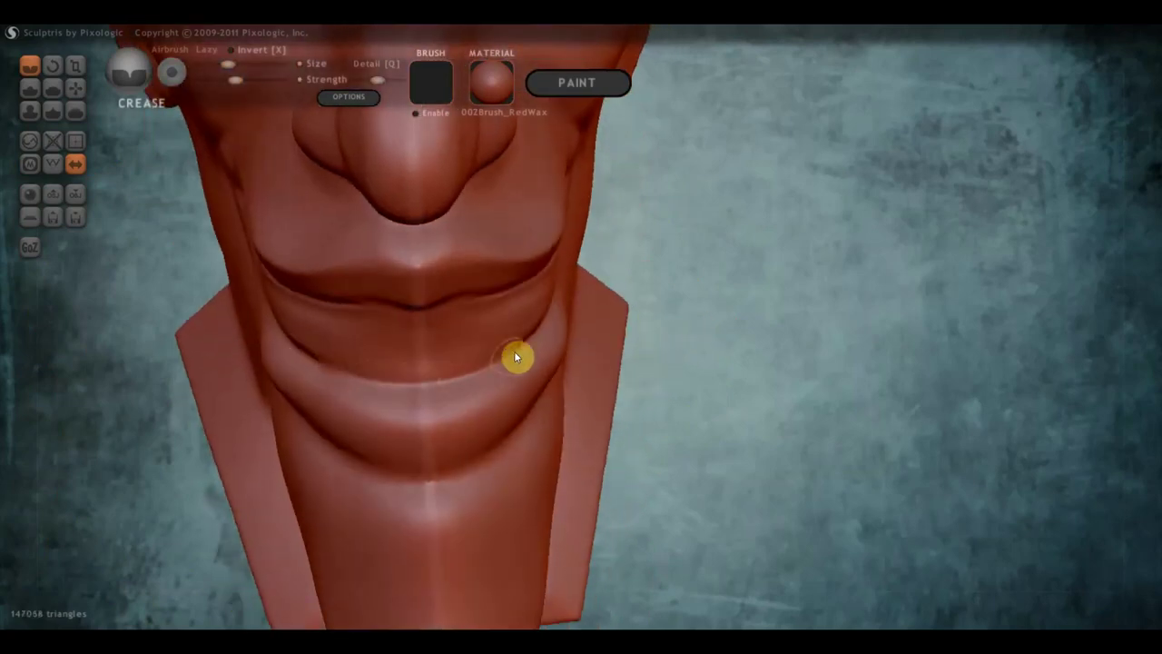
# Flatten the fold under the lower lip and across the chin and jaw
pyautogui.click(52, 88)
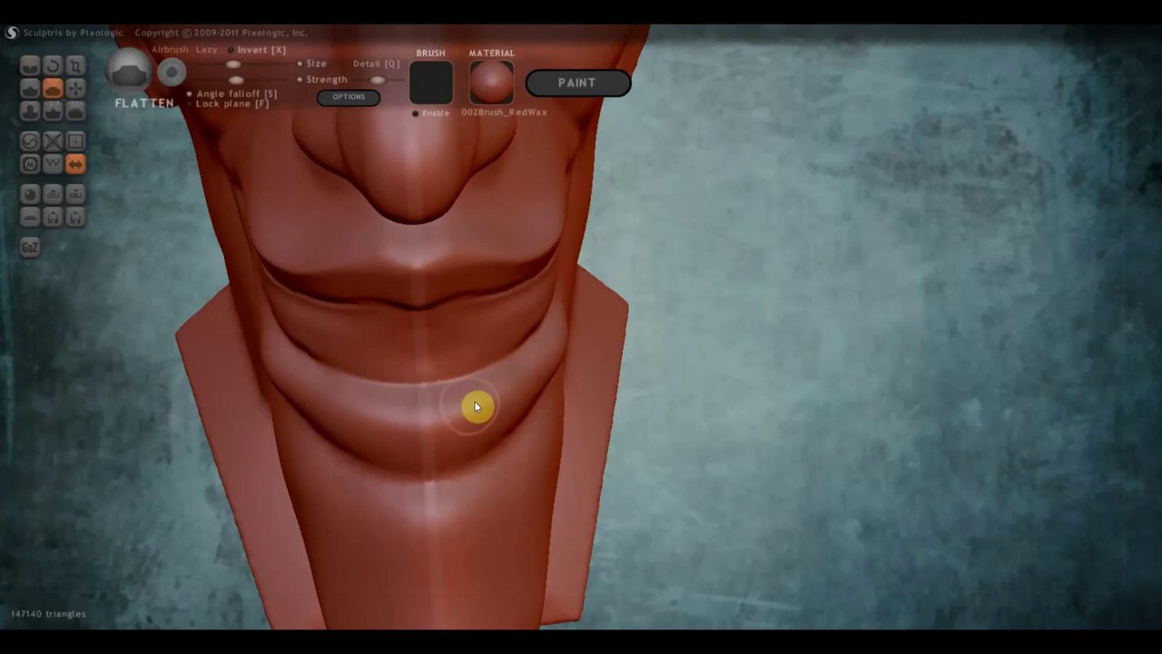
pyautogui.moveTo(474, 401)
pyautogui.mouseDown()
pyautogui.moveTo(352, 399)
pyautogui.moveTo(257, 353)
pyautogui.moveTo(262, 340)
pyautogui.moveTo(360, 396)
pyautogui.moveTo(512, 397)
pyautogui.moveTo(461, 418)
pyautogui.moveTo(299, 394)
pyautogui.moveTo(495, 405)
pyautogui.moveTo(433, 428)
pyautogui.moveTo(319, 396)
pyautogui.moveTo(484, 405)
pyautogui.moveTo(311, 394)
pyautogui.mouseUp()
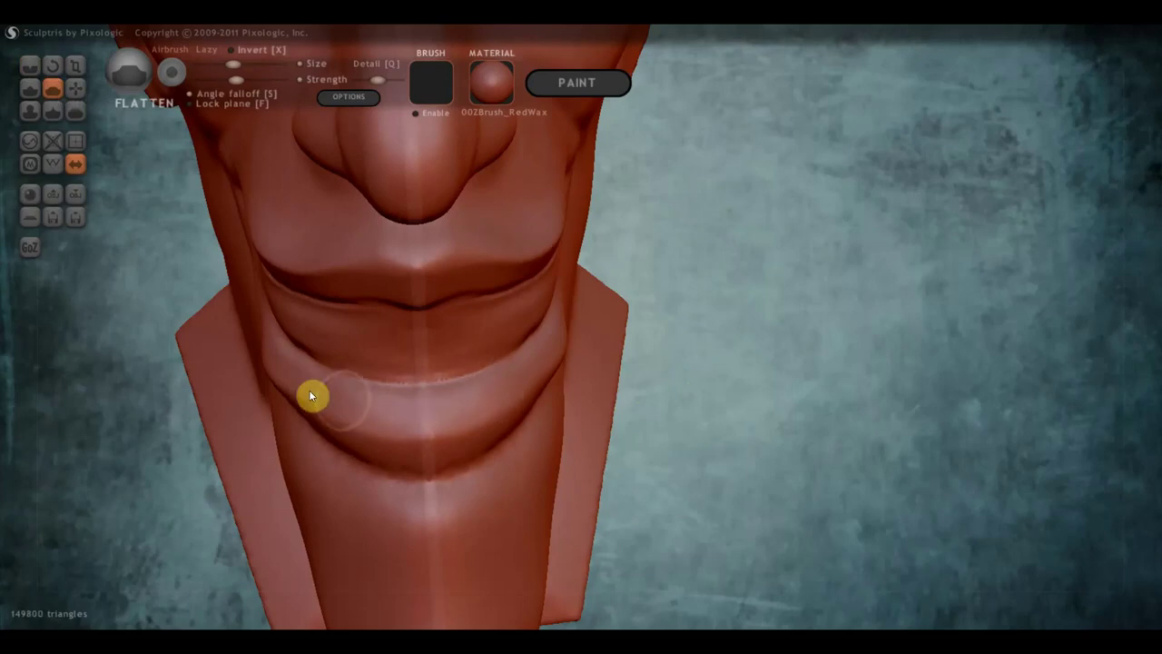
pyautogui.moveTo(376, 387)
pyautogui.mouseDown(button='right')
pyautogui.moveTo(396, 307)
pyautogui.moveTo(405, 433)
pyautogui.moveTo(441, 433)
pyautogui.moveTo(422, 445)
pyautogui.moveTo(511, 462)
pyautogui.moveTo(551, 416)
pyautogui.mouseUp(button='right')
pyautogui.scroll(3, 550, 415)
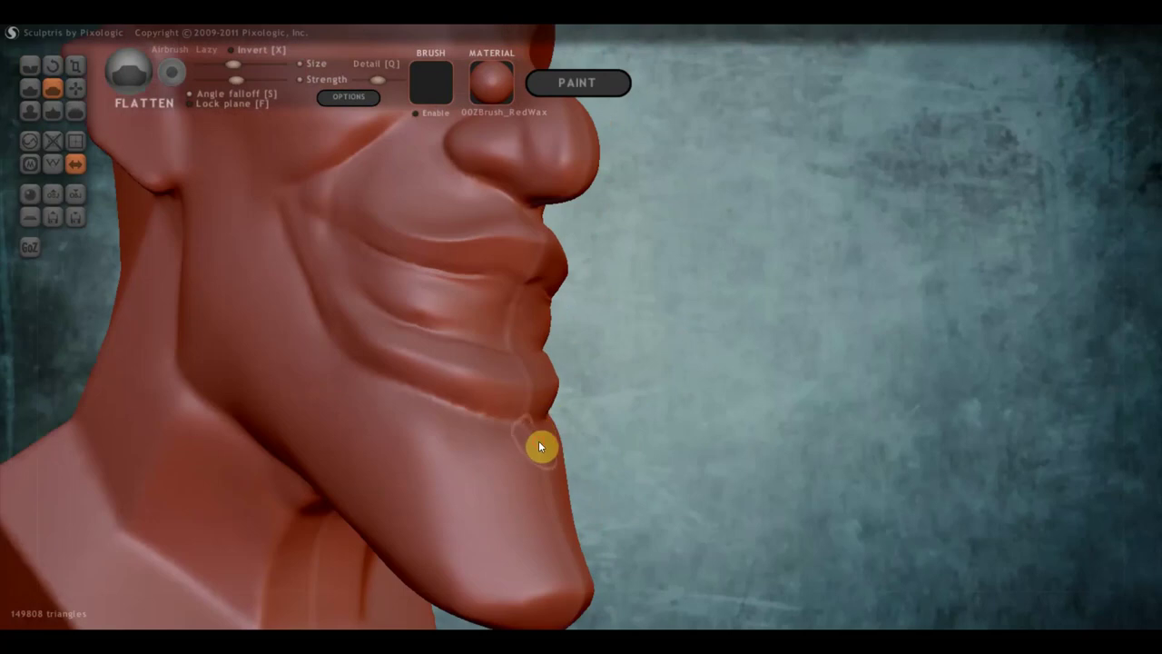
pyautogui.moveTo(538, 441)
pyautogui.mouseDown()
pyautogui.moveTo(358, 429)
pyautogui.moveTo(376, 414)
pyautogui.moveTo(498, 448)
pyautogui.moveTo(396, 467)
pyautogui.moveTo(410, 478)
pyautogui.moveTo(412, 454)
pyautogui.moveTo(426, 462)
pyautogui.mouseUp()
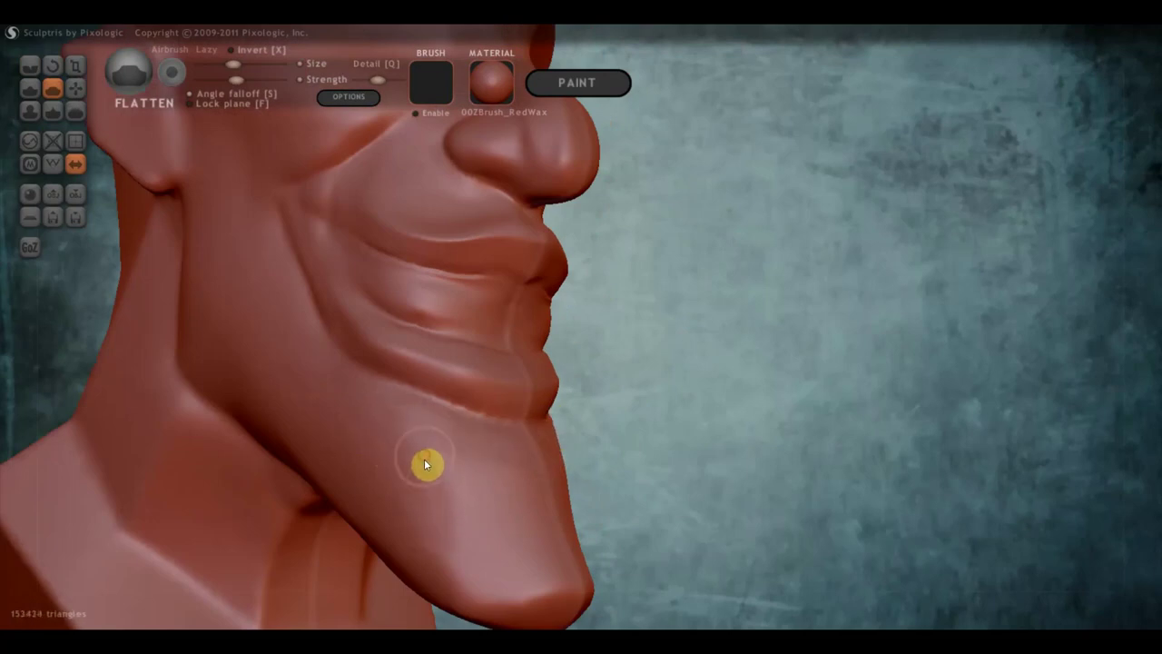
pyautogui.moveTo(426, 463)
pyautogui.mouseDown(button='right')
pyautogui.moveTo(498, 485)
pyautogui.moveTo(550, 484)
pyautogui.mouseUp(button='right')
# Pull the chin tip lower and forward with Grab to make it fuller
pyautogui.click(77, 88)
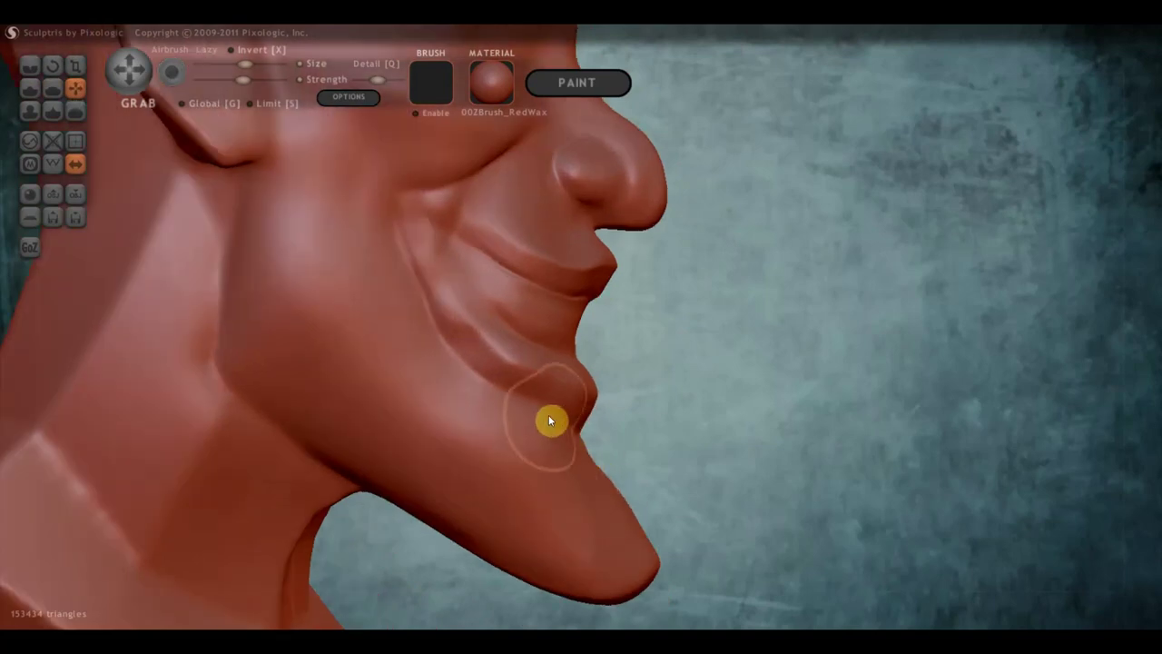
pyautogui.moveTo(564, 445); pyautogui.dragTo(280, 439, button='right')
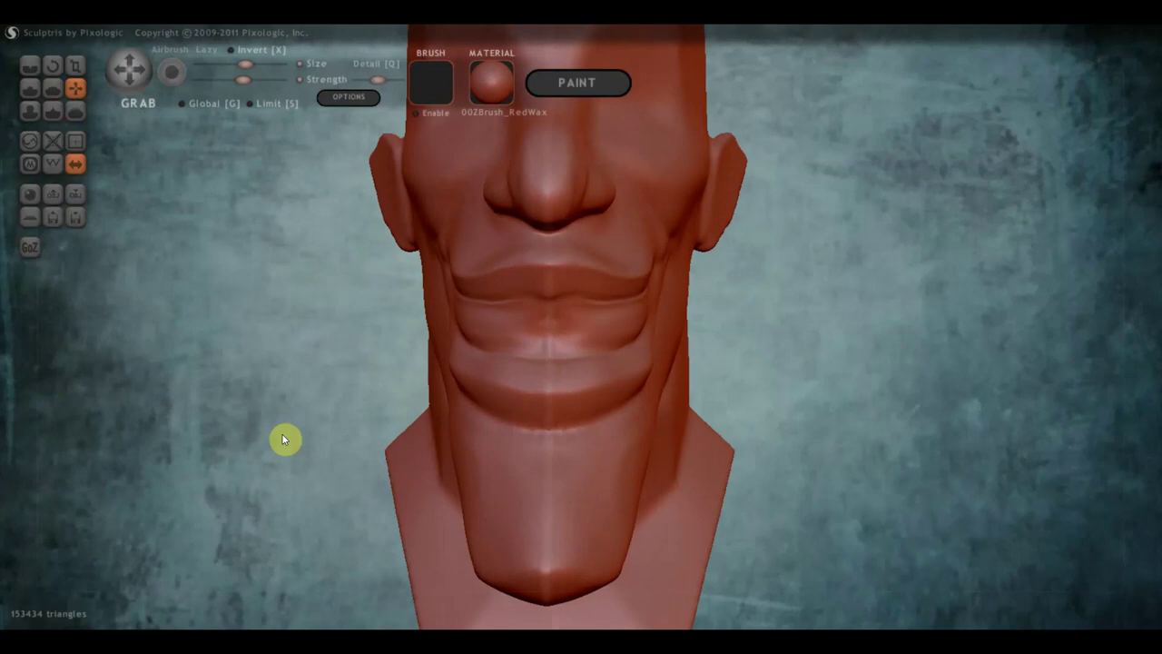
pyautogui.moveTo(532, 499); pyautogui.dragTo(729, 511, button='right')
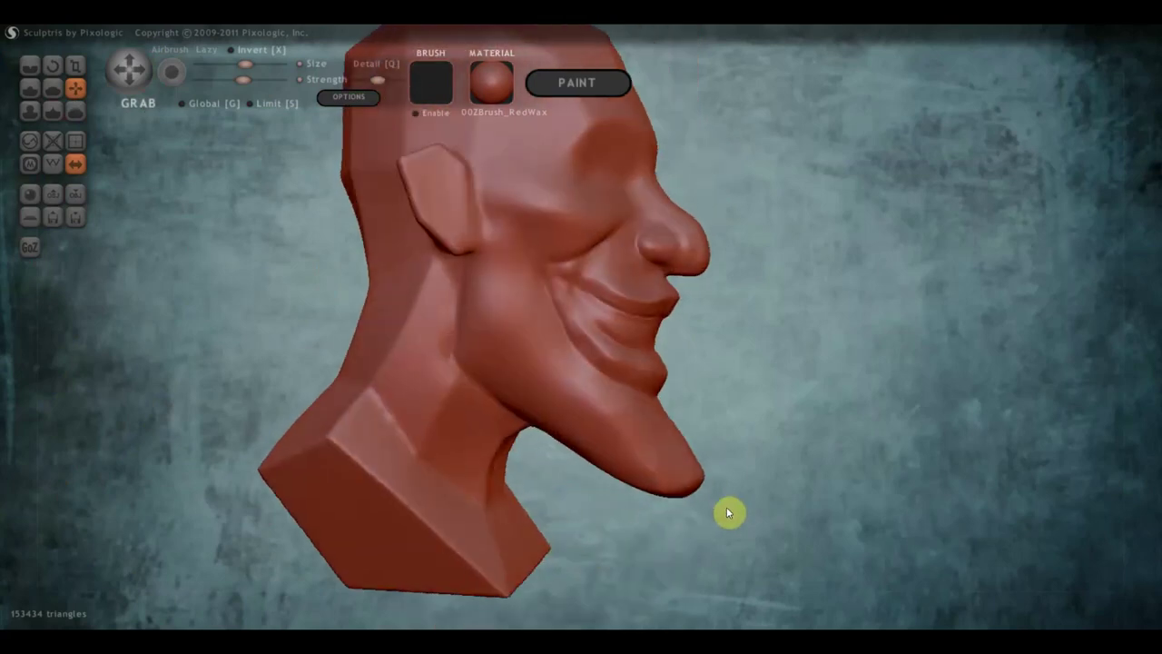
pyautogui.moveTo(656, 493); pyautogui.dragTo(659, 508)
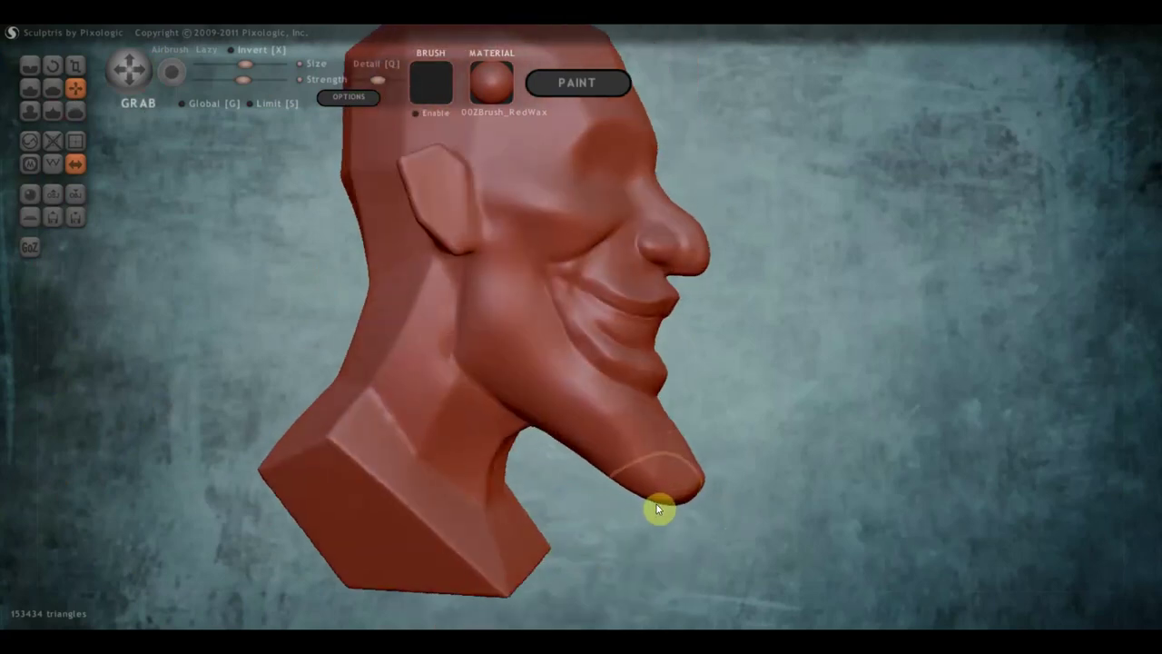
pyautogui.moveTo(690, 472); pyautogui.dragTo(698, 457)
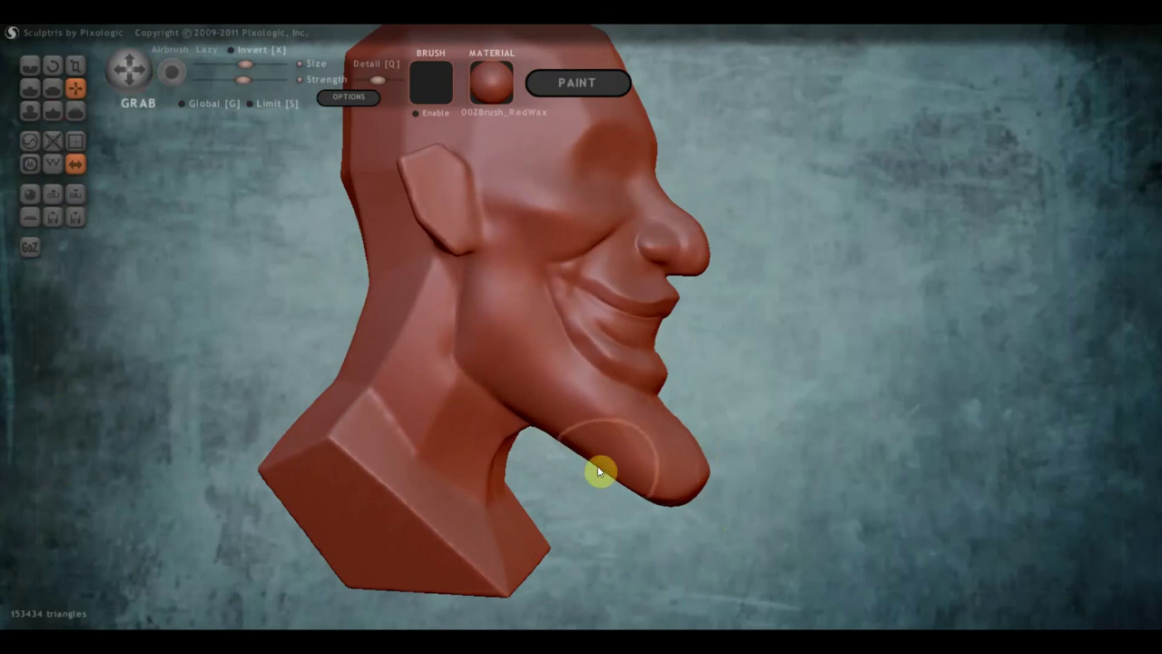
pyautogui.moveTo(595, 469)
pyautogui.mouseDown()
pyautogui.moveTo(597, 479)
pyautogui.moveTo(414, 332)
pyautogui.mouseUp()
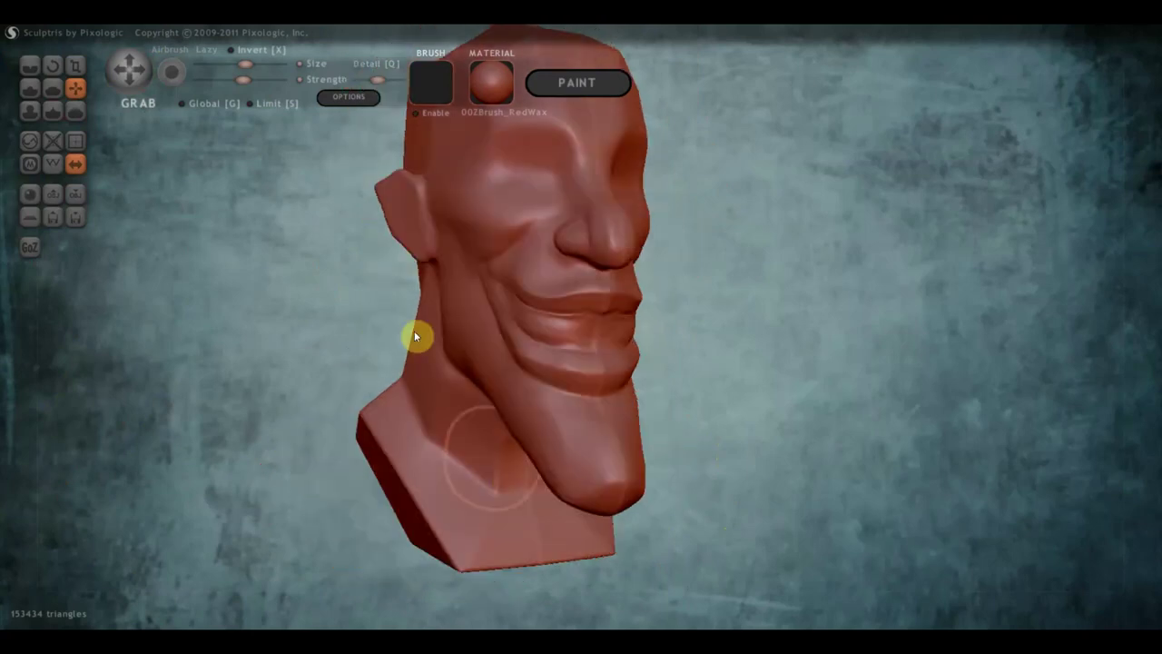
# Flatten the chin tip, jaw and the chin's underside again
pyautogui.click(59, 90)
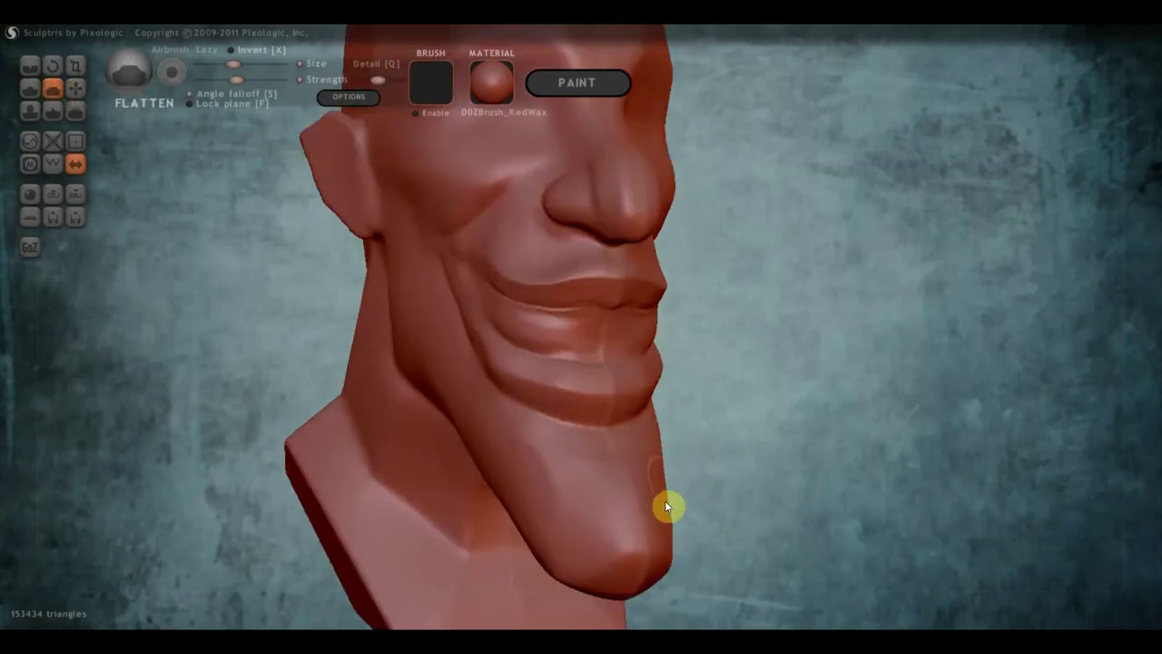
pyautogui.moveTo(639, 504); pyautogui.dragTo(636, 492)
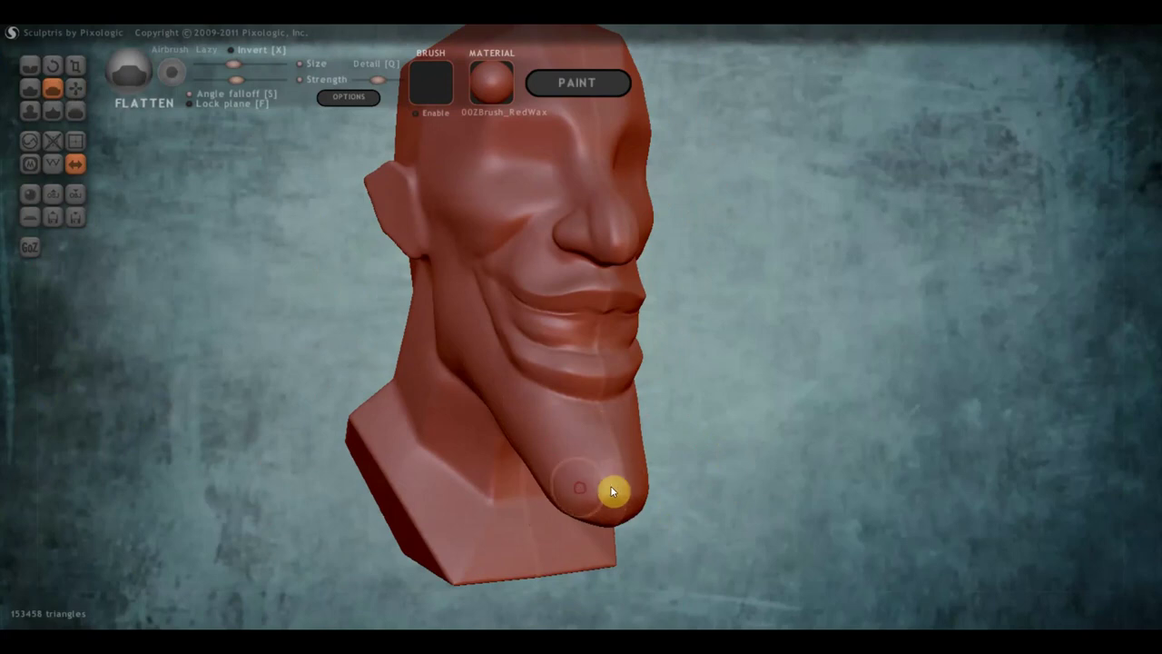
pyautogui.moveTo(644, 493)
pyautogui.mouseDown()
pyautogui.moveTo(830, 498)
pyautogui.moveTo(606, 463)
pyautogui.moveTo(642, 446)
pyautogui.moveTo(491, 403)
pyautogui.mouseUp()
pyautogui.moveTo(639, 449)
pyautogui.mouseDown()
pyautogui.moveTo(490, 404)
pyautogui.moveTo(663, 436)
pyautogui.moveTo(600, 356)
pyautogui.mouseUp()
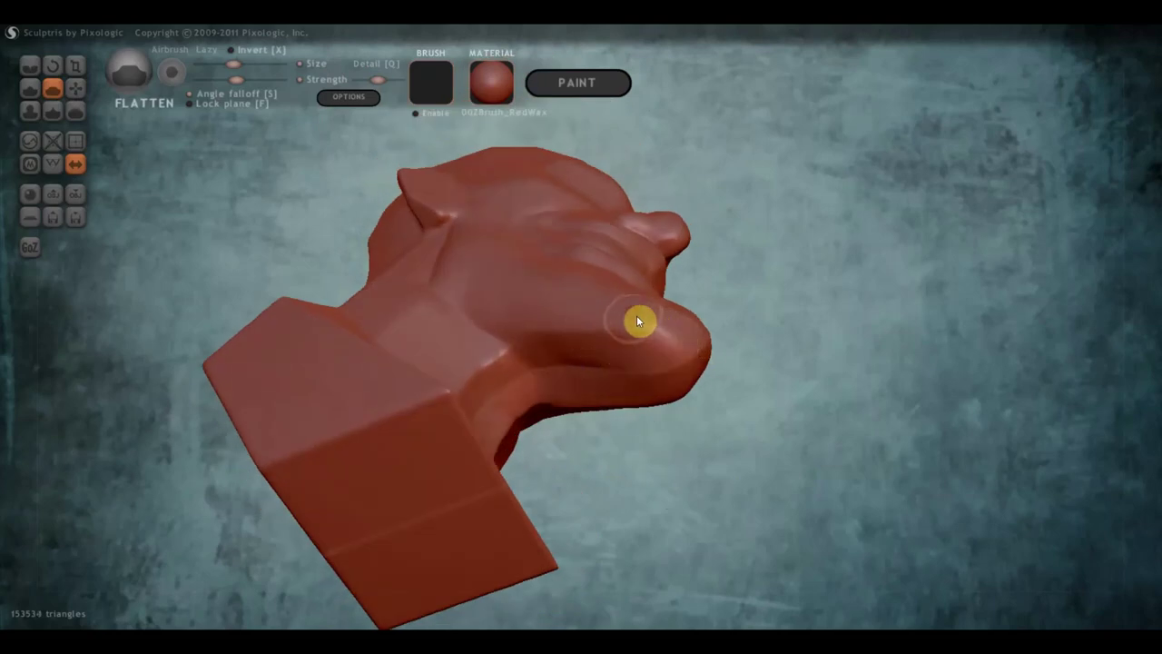
pyautogui.moveTo(642, 309)
pyautogui.mouseDown()
pyautogui.moveTo(684, 359)
pyautogui.moveTo(639, 485)
pyautogui.moveTo(729, 518)
pyautogui.moveTo(626, 503)
pyautogui.moveTo(554, 509)
pyautogui.moveTo(564, 494)
pyautogui.moveTo(630, 473)
pyautogui.moveTo(702, 500)
pyautogui.mouseUp()
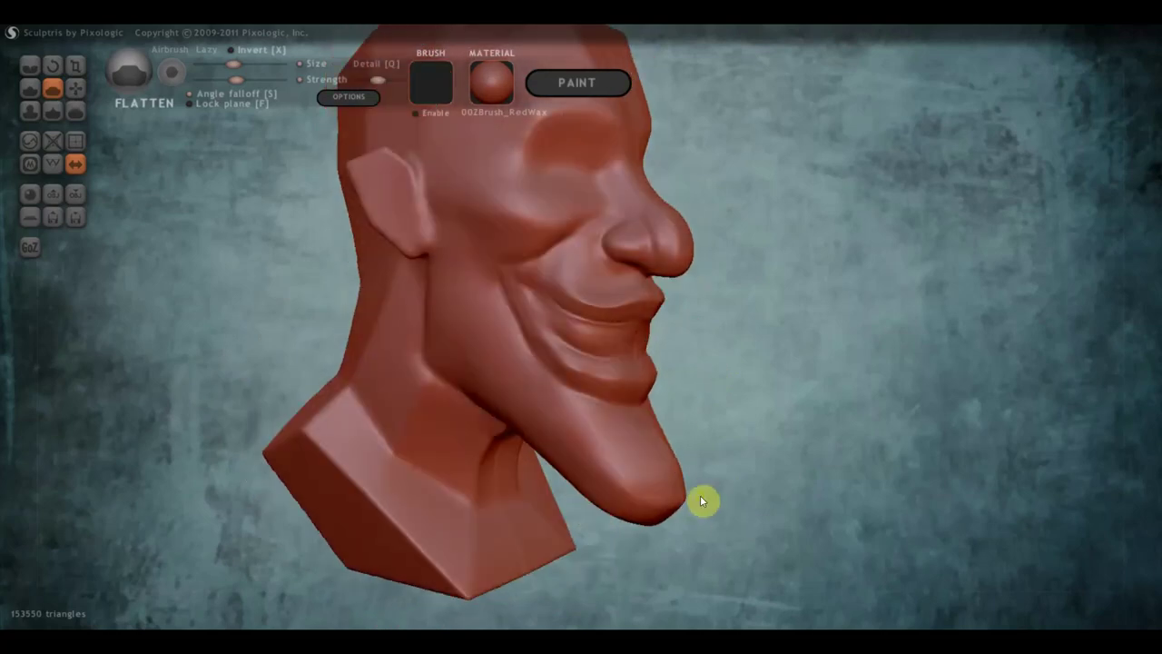
pyautogui.moveTo(667, 344); pyautogui.dragTo(546, 336)
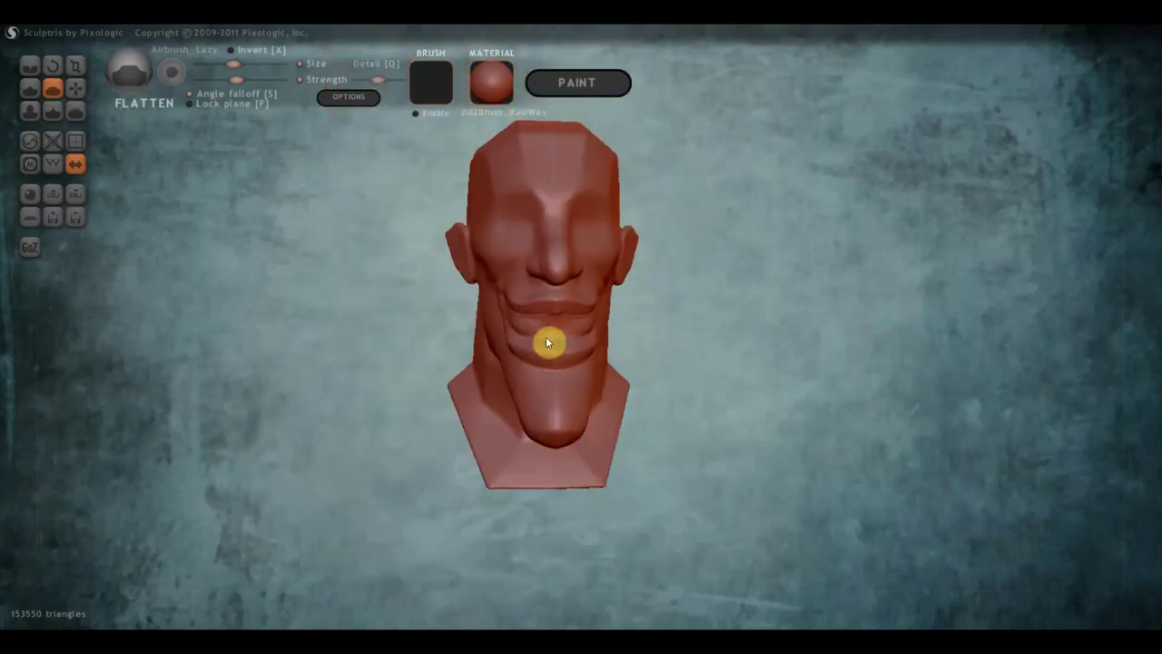
# Pull the bust base down with Grab, sweeping the neck into a slimmer backward curve
pyautogui.click(75, 87)
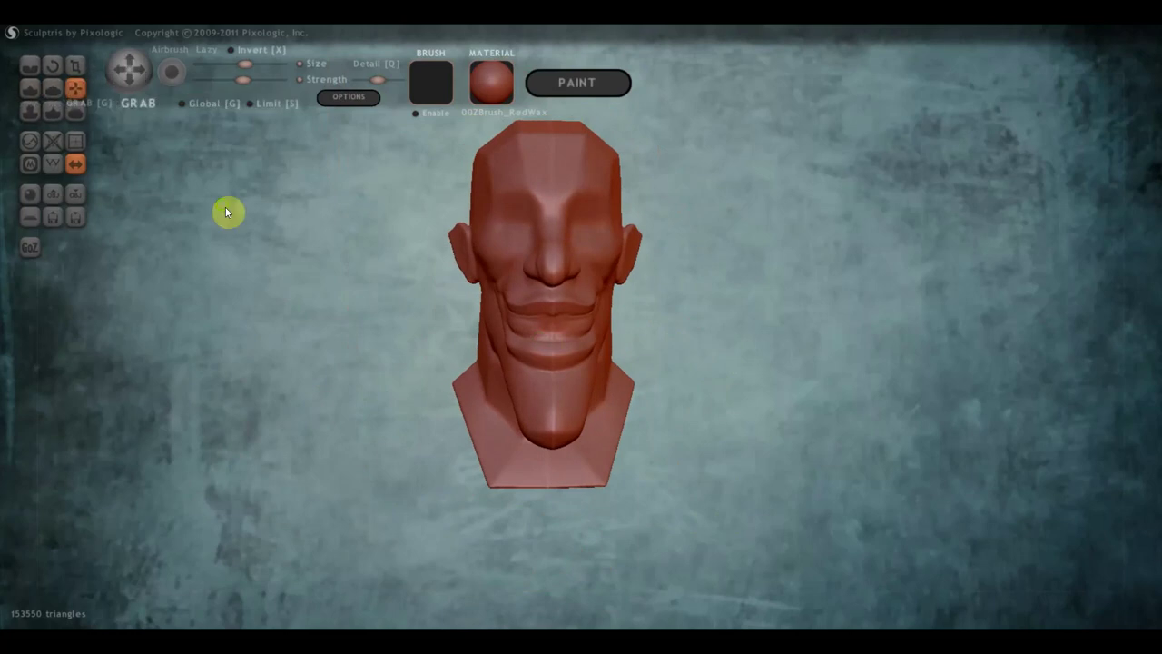
pyautogui.moveTo(227, 210)
pyautogui.mouseDown()
pyautogui.moveTo(638, 270)
pyautogui.moveTo(607, 350)
pyautogui.mouseUp()
pyautogui.scroll(-2, 590, 351)
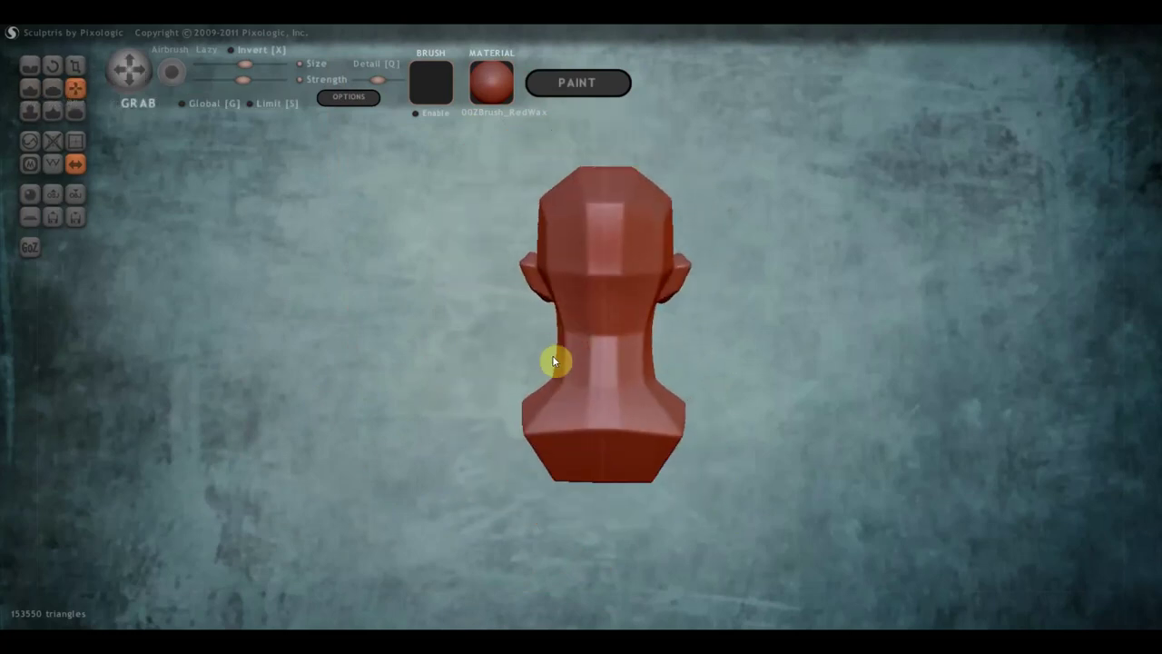
pyautogui.scroll(-2, 557, 400)
pyautogui.scroll(-2, 556, 407)
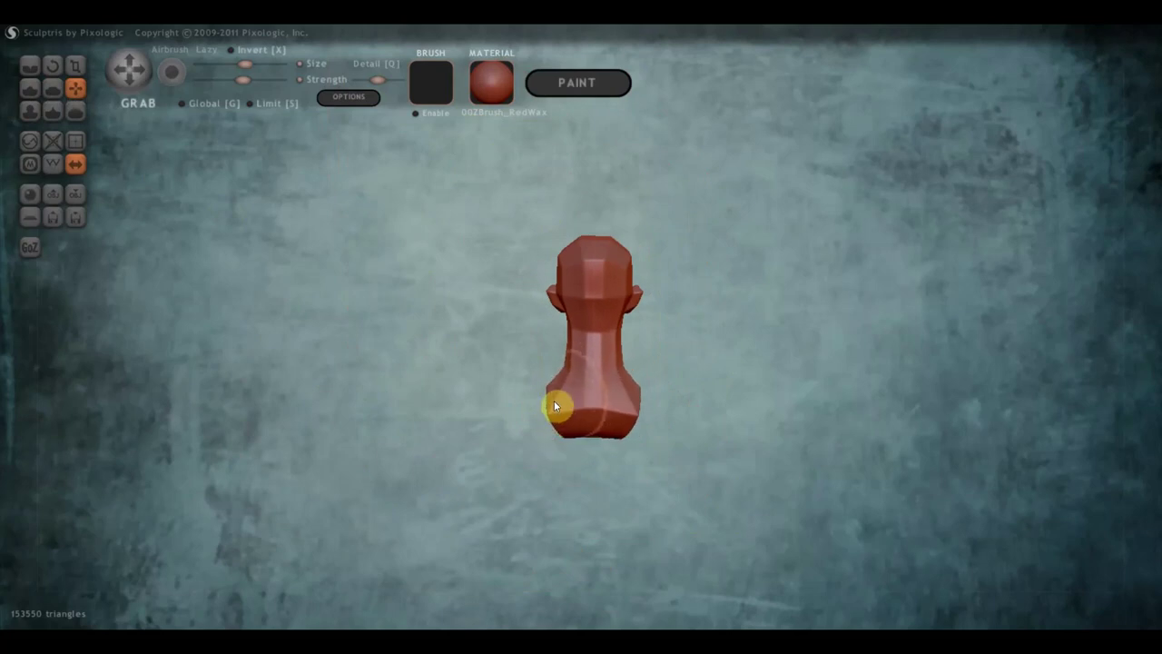
pyautogui.moveTo(557, 405); pyautogui.dragTo(556, 427)
pyautogui.moveTo(573, 417)
pyautogui.mouseDown()
pyautogui.moveTo(775, 417)
pyautogui.moveTo(595, 421)
pyautogui.moveTo(593, 450)
pyautogui.moveTo(675, 443)
pyautogui.mouseUp()
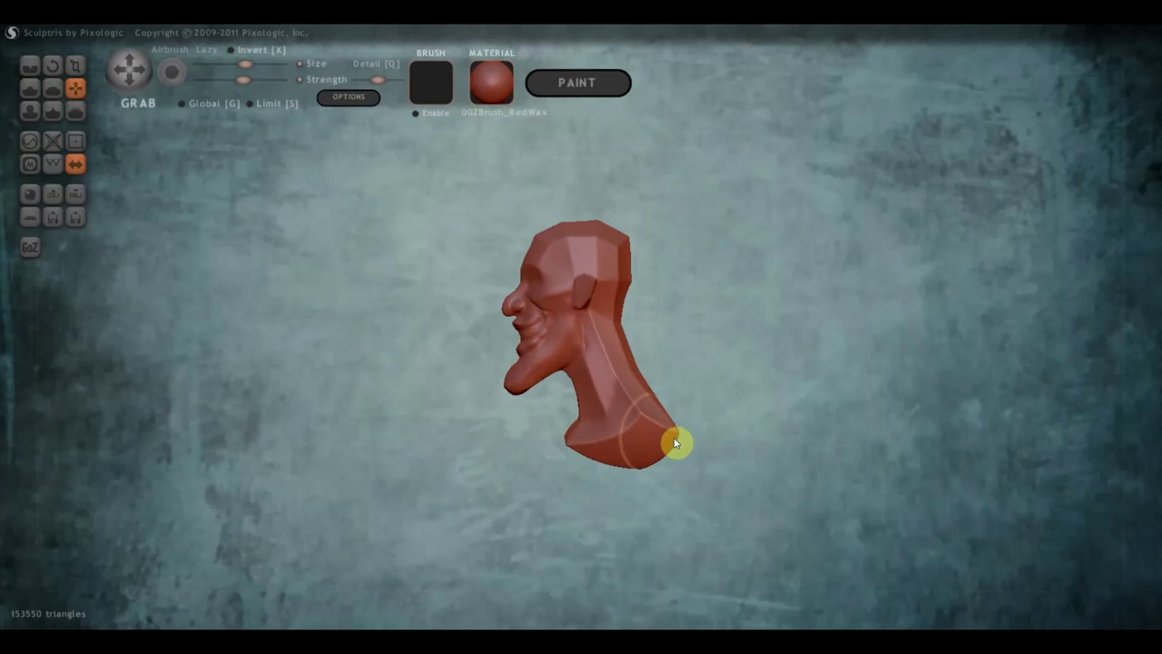
pyautogui.moveTo(630, 387)
pyautogui.mouseDown()
pyautogui.moveTo(819, 389)
pyautogui.moveTo(795, 370)
pyautogui.mouseUp()
pyautogui.scroll(5, 690, 436)
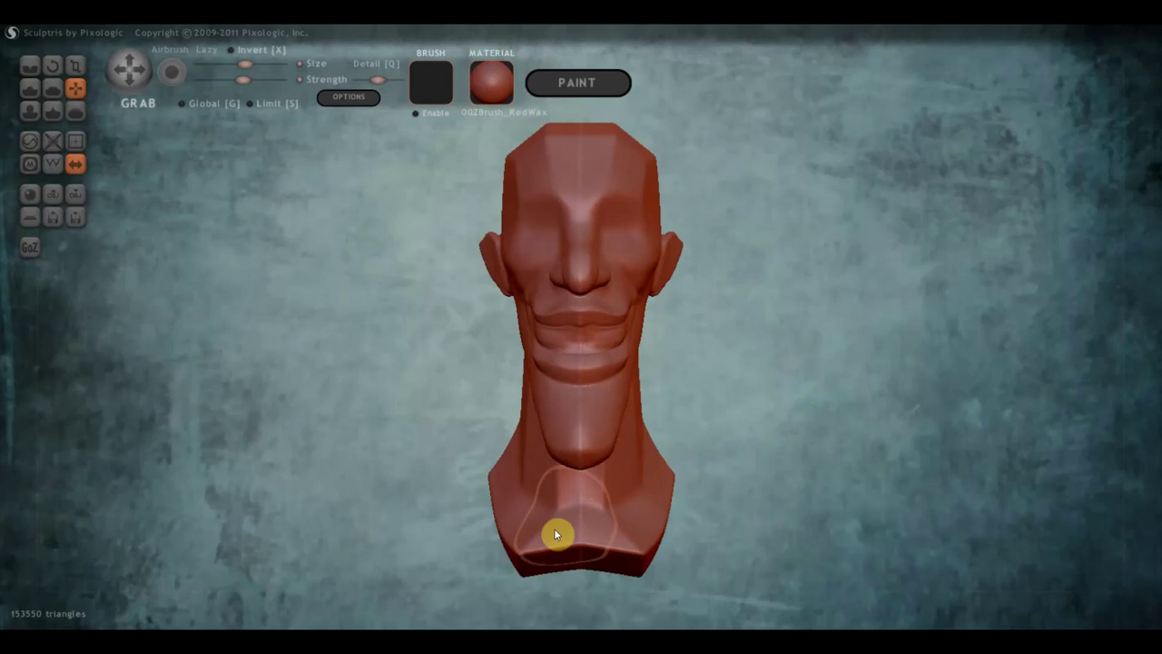
pyautogui.moveTo(603, 512); pyautogui.dragTo(624, 514, button='right')
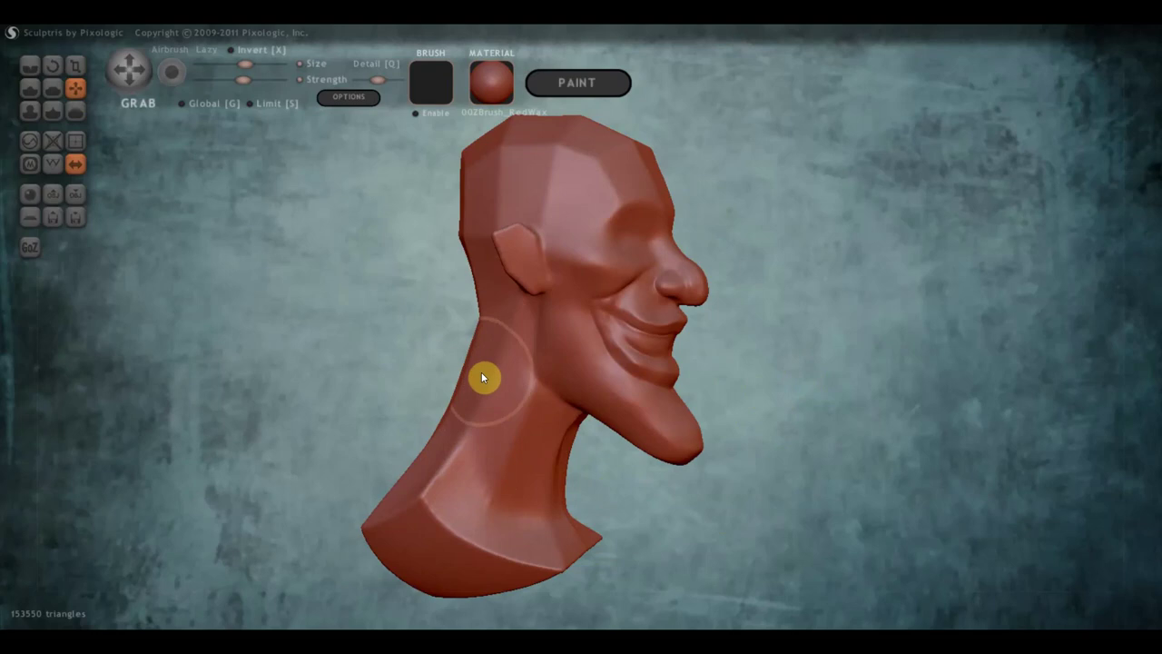
# Flatten the side and underside of the neck
pyautogui.click(53, 88)
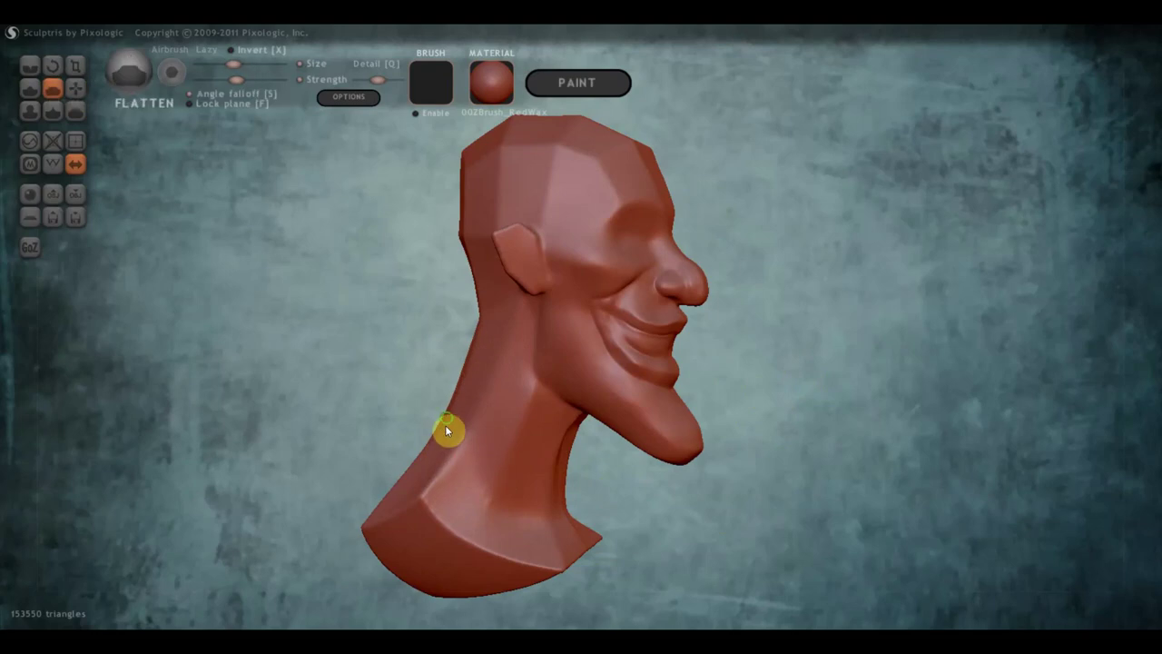
pyautogui.moveTo(446, 427); pyautogui.dragTo(456, 440, button='right')
pyautogui.moveTo(455, 440); pyautogui.dragTo(472, 458)
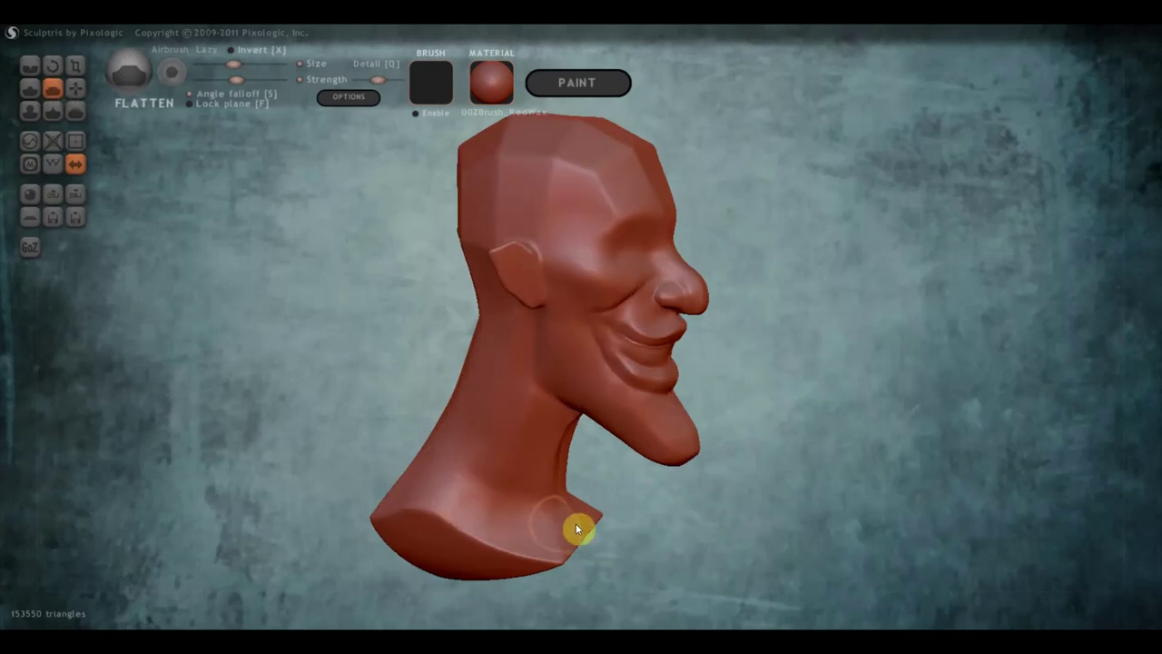
pyautogui.moveTo(576, 526); pyautogui.dragTo(552, 443, button='right')
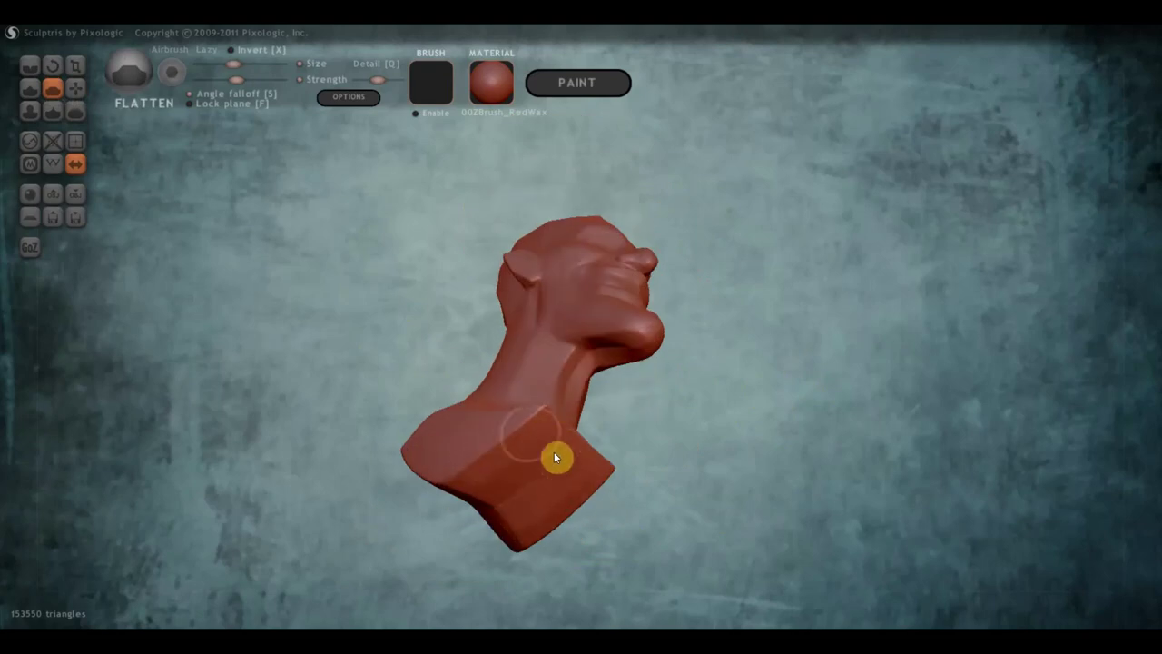
# Flatten the lower chest and shoulder surface of the bust base into flat facets
pyautogui.moveTo(491, 454)
pyautogui.mouseDown()
pyautogui.moveTo(376, 555)
pyautogui.moveTo(693, 464)
pyautogui.moveTo(607, 456)
pyautogui.mouseUp()
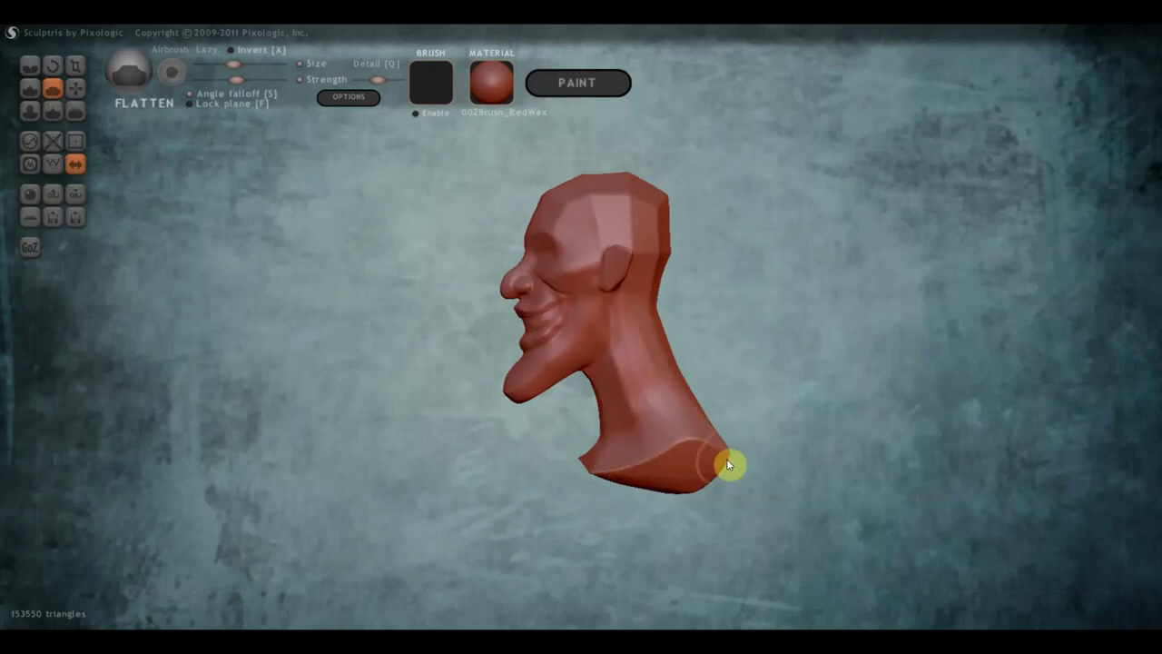
pyautogui.moveTo(734, 454); pyautogui.dragTo(545, 480)
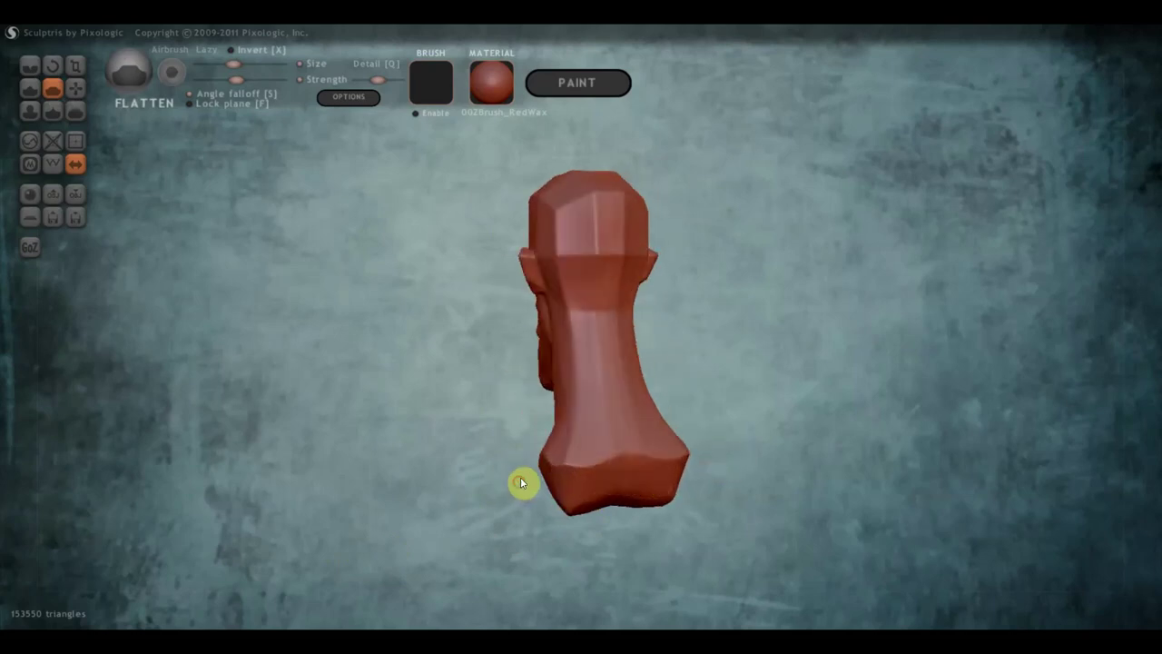
pyautogui.moveTo(525, 476); pyautogui.dragTo(672, 402)
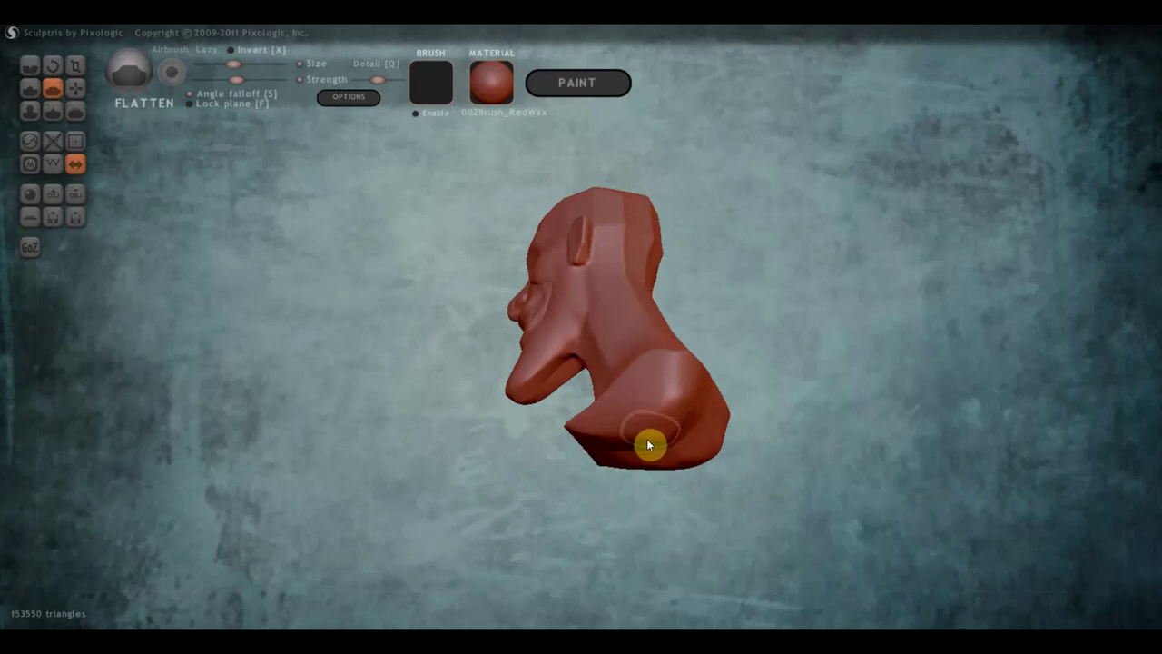
pyautogui.moveTo(648, 447)
pyautogui.mouseDown()
pyautogui.moveTo(674, 408)
pyautogui.moveTo(635, 417)
pyautogui.moveTo(871, 468)
pyautogui.moveTo(882, 458)
pyautogui.mouseUp()
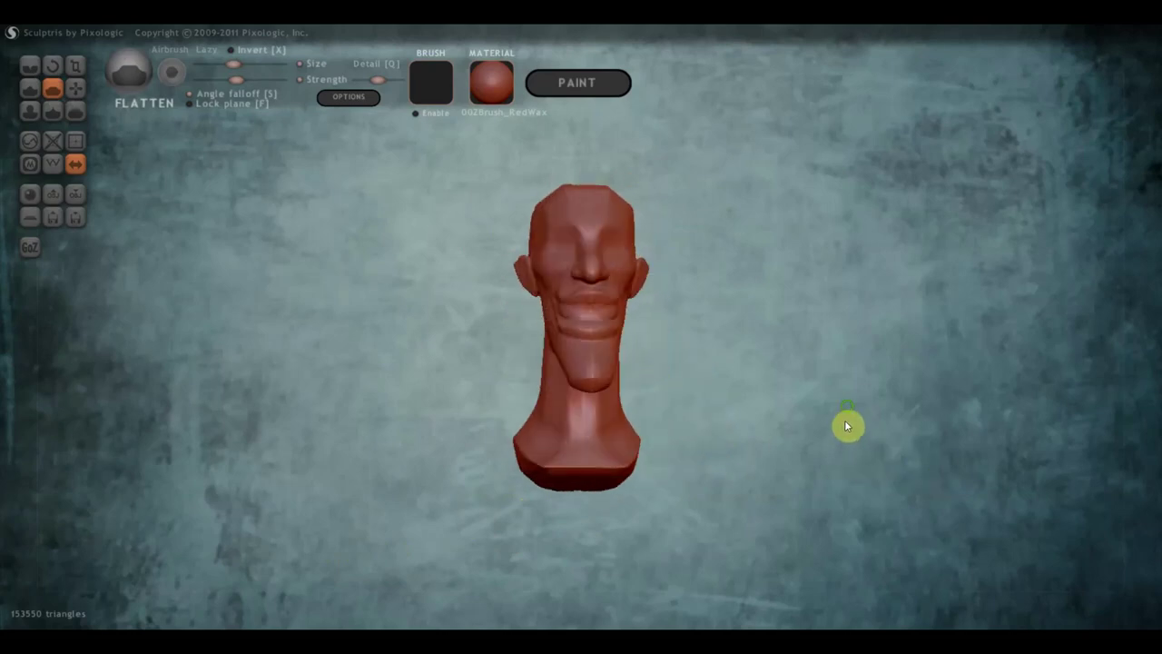
pyautogui.scroll(2, 843, 425)
pyautogui.scroll(3, 820, 427)
pyautogui.scroll(-1, 819, 427)
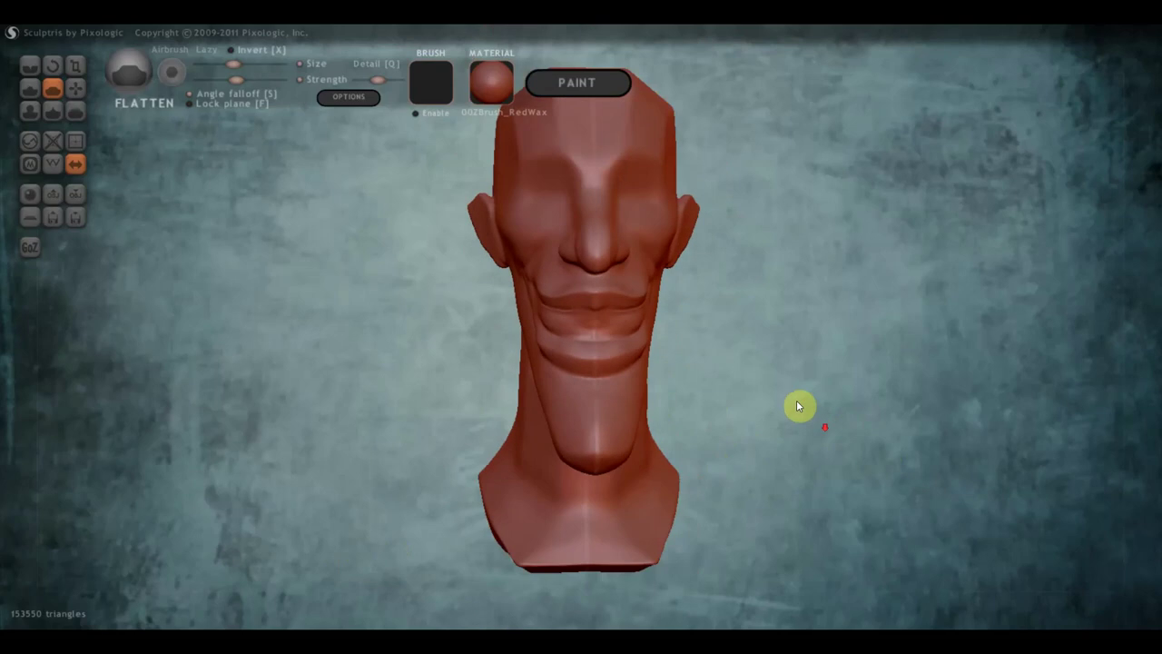
pyautogui.keyDown('alt'); pyautogui.moveTo(803, 405); pyautogui.dragTo(778, 483); pyautogui.keyUp('alt')
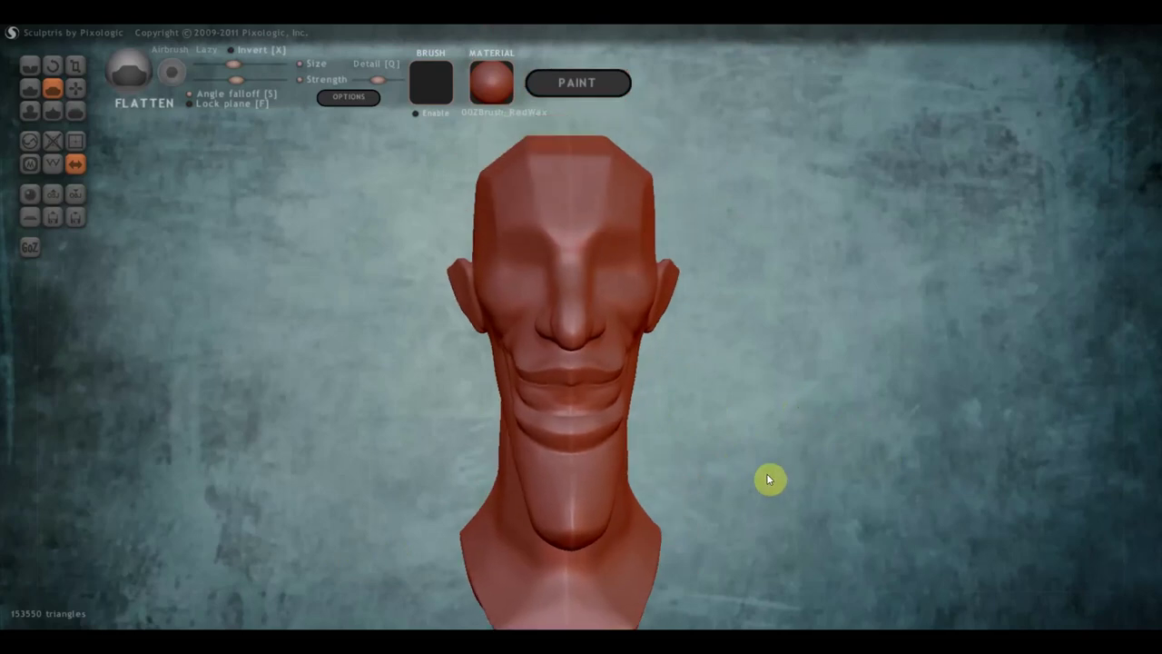
pyautogui.moveTo(585, 411)
pyautogui.mouseDown()
pyautogui.moveTo(698, 423)
pyautogui.moveTo(561, 377)
pyautogui.moveTo(582, 438)
pyautogui.mouseUp()
# Add small Draw-brush ridges along the lower lip fold, then restore the brush size
pyautogui.click(29, 87)
pyautogui.scroll(2, 582, 436)
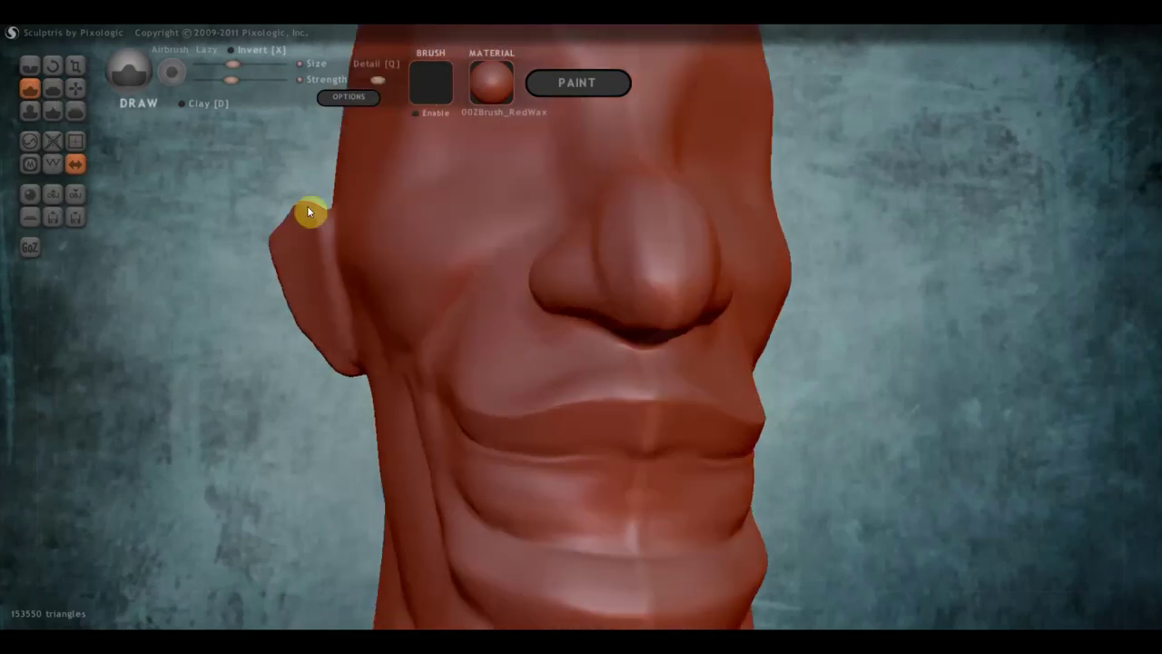
pyautogui.moveTo(307, 211); pyautogui.dragTo(538, 432)
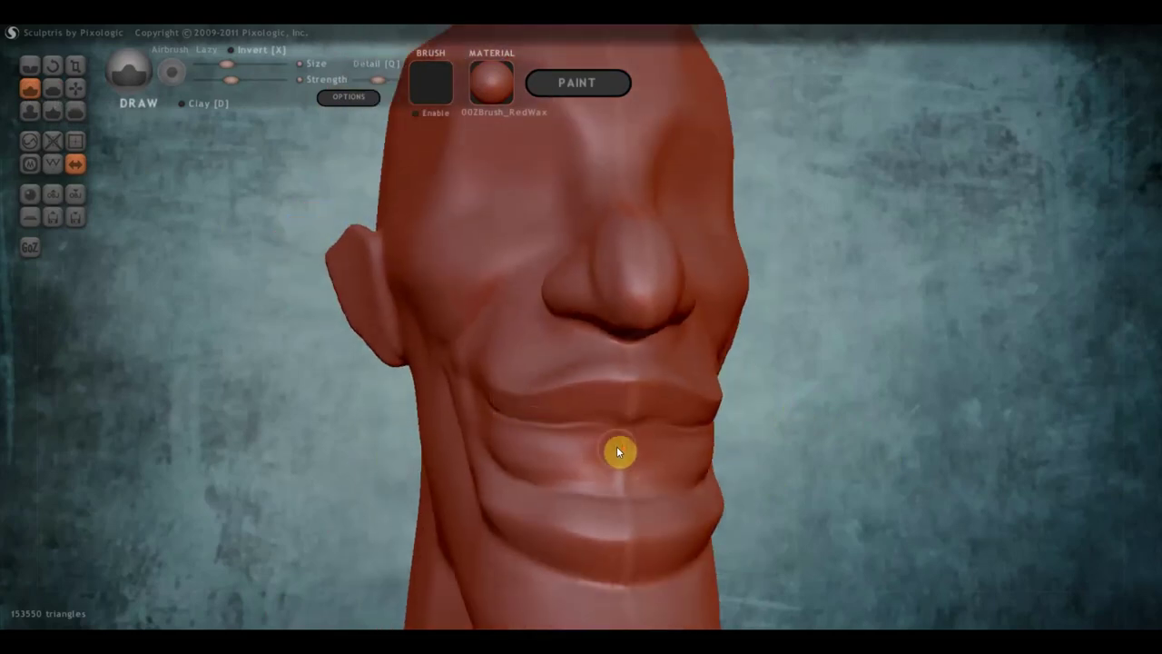
pyautogui.press('[')
pyautogui.moveTo(613, 437)
pyautogui.mouseDown()
pyautogui.moveTo(607, 482)
pyautogui.moveTo(514, 473)
pyautogui.moveTo(601, 467)
pyautogui.mouseUp()
pyautogui.moveTo(221, 63); pyautogui.dragTo(231, 64)
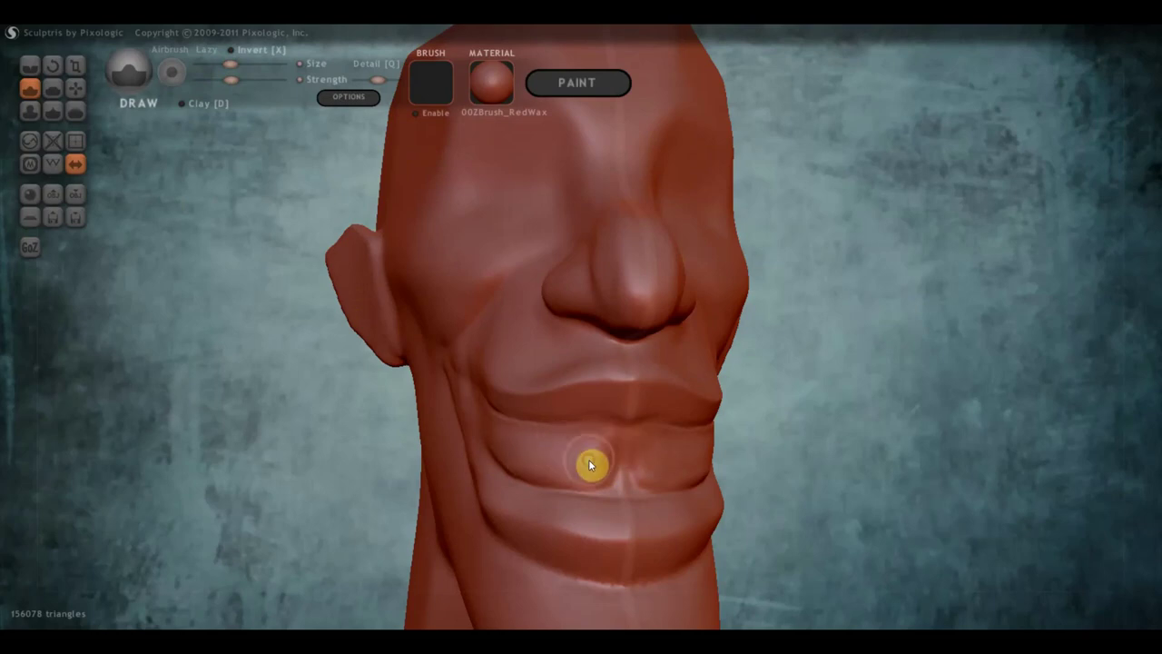
pyautogui.scroll(-2, 591, 464)
pyautogui.scroll(-2, 605, 469)
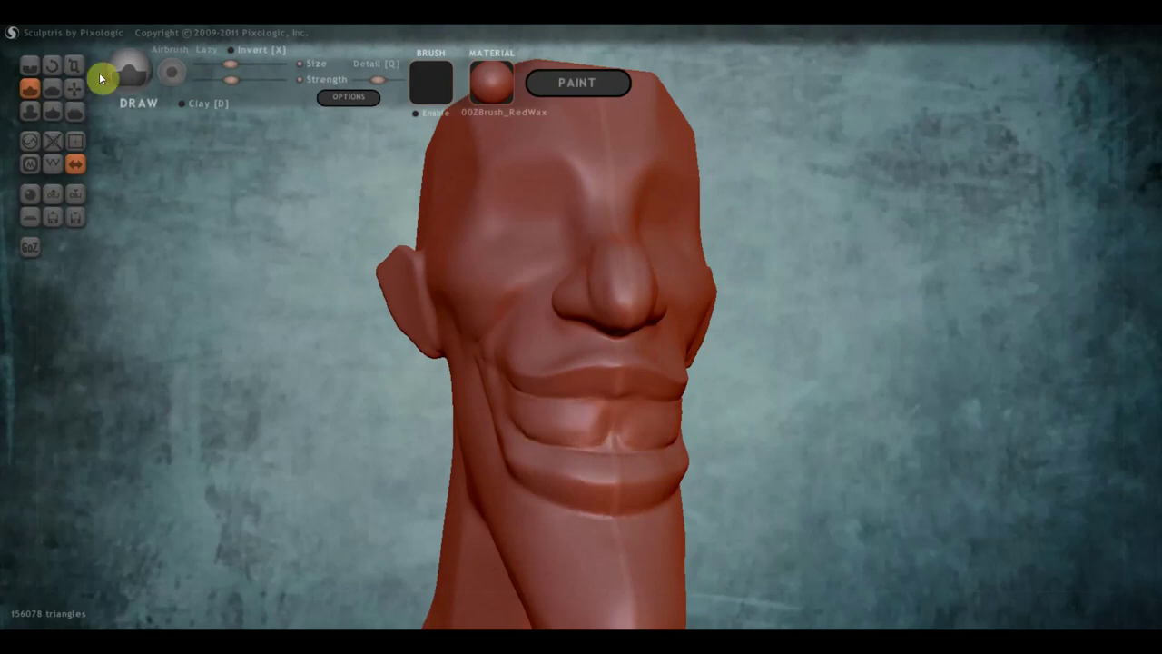
pyautogui.click(52, 88)
# Smooth the new lower-lip-fold ridges with Flatten, including near the mouth corner
pyautogui.scroll(2, 529, 410)
pyautogui.moveTo(609, 488); pyautogui.dragTo(518, 487)
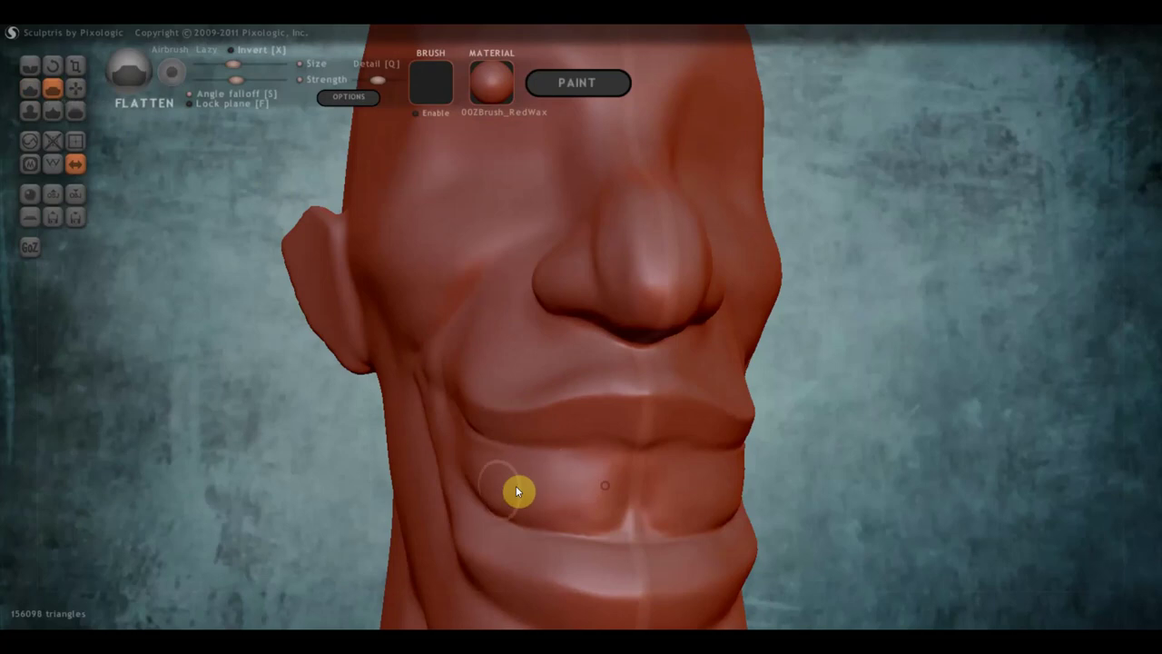
pyautogui.moveTo(582, 506); pyautogui.dragTo(609, 475)
pyautogui.moveTo(624, 489)
pyautogui.mouseDown(button='right')
pyautogui.moveTo(498, 480)
pyautogui.moveTo(580, 501)
pyautogui.moveTo(577, 353)
pyautogui.mouseUp(button='right')
pyautogui.moveTo(590, 364); pyautogui.dragTo(578, 362)
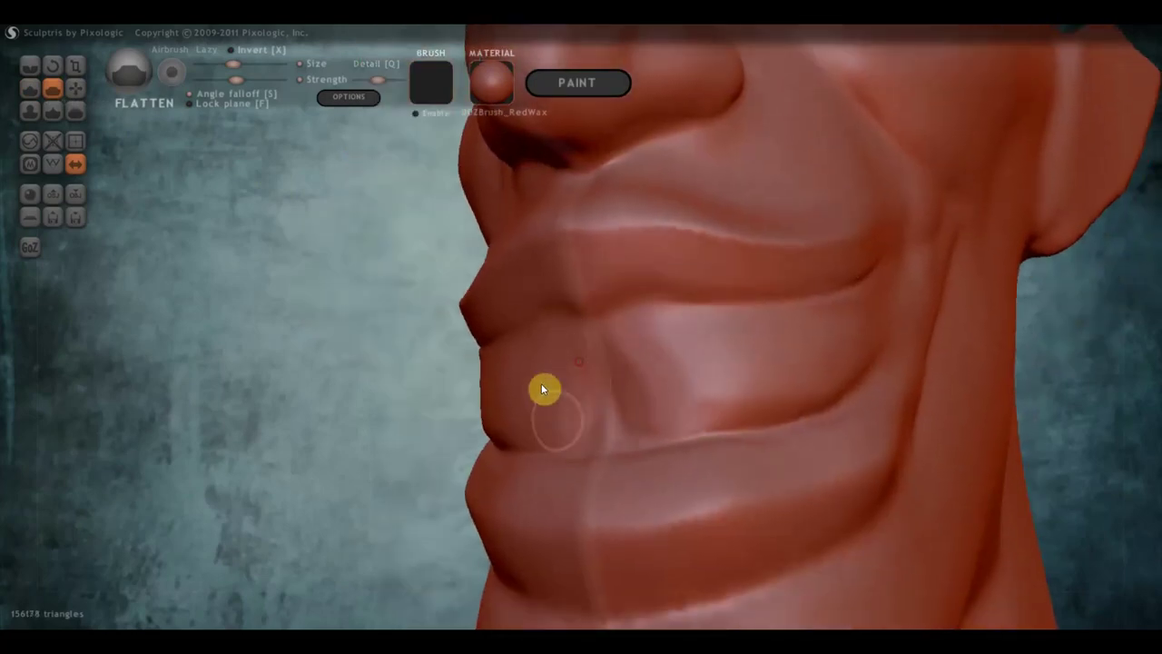
pyautogui.click(32, 69)
# Cut a centre groove down the lower lip fold with Crease
pyautogui.moveTo(161, 178)
pyautogui.mouseDown(button='right')
pyautogui.moveTo(454, 293)
pyautogui.moveTo(608, 372)
pyautogui.mouseUp(button='right')
pyautogui.moveTo(633, 362); pyautogui.dragTo(598, 439)
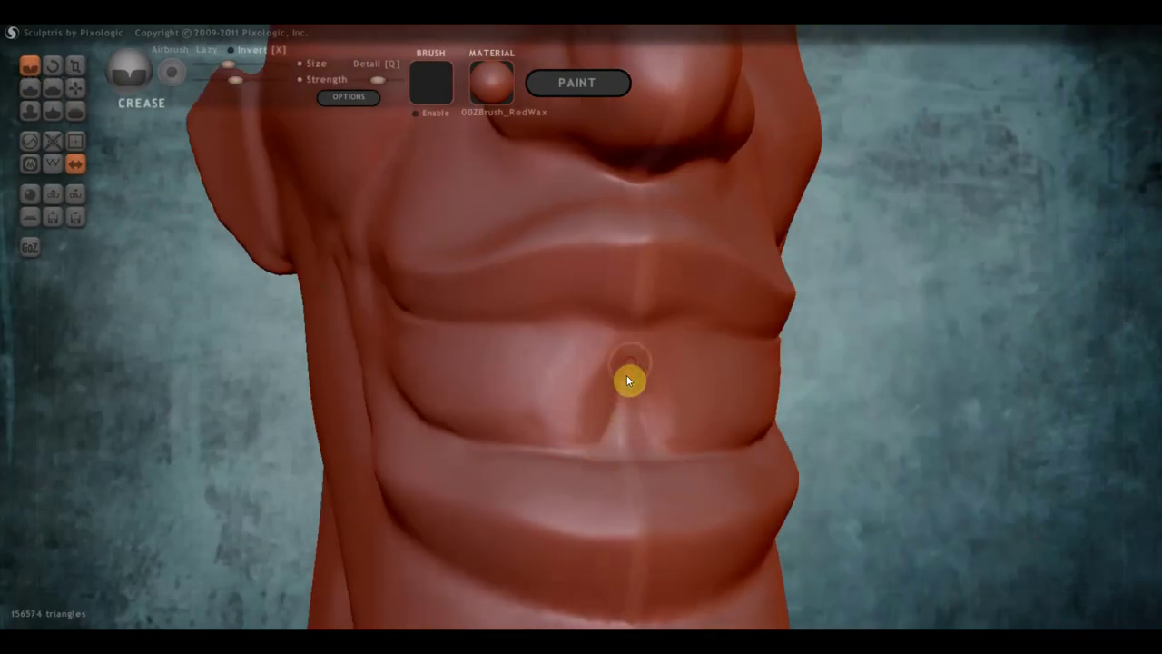
pyautogui.moveTo(626, 375)
pyautogui.mouseDown()
pyautogui.moveTo(615, 419)
pyautogui.moveTo(469, 449)
pyautogui.mouseUp()
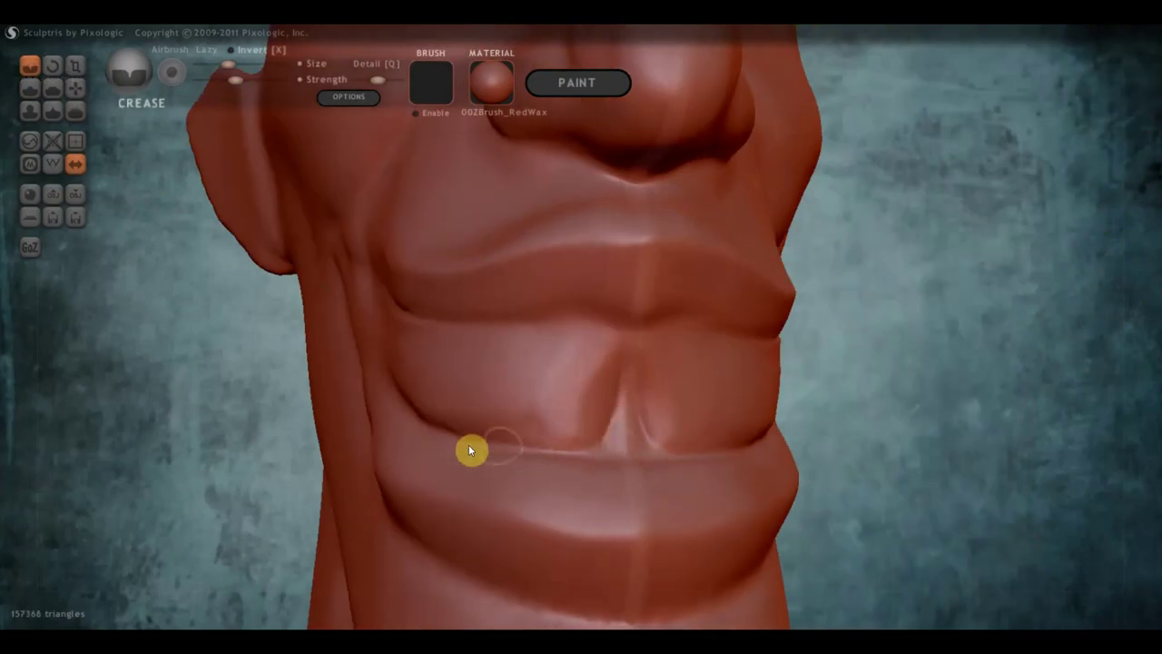
# Deepen the smile-fold crease beside the mouth from a side view
pyautogui.moveTo(477, 445); pyautogui.dragTo(628, 462, button='right')
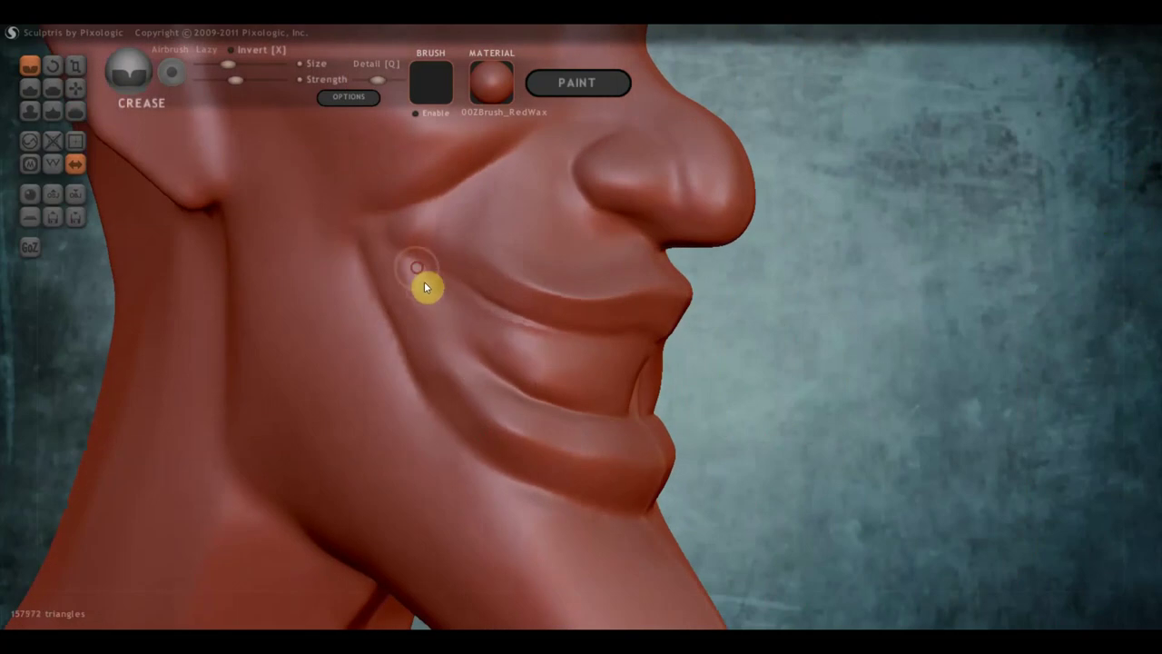
pyautogui.moveTo(424, 283); pyautogui.dragTo(490, 382)
pyautogui.moveTo(415, 283); pyautogui.dragTo(490, 379)
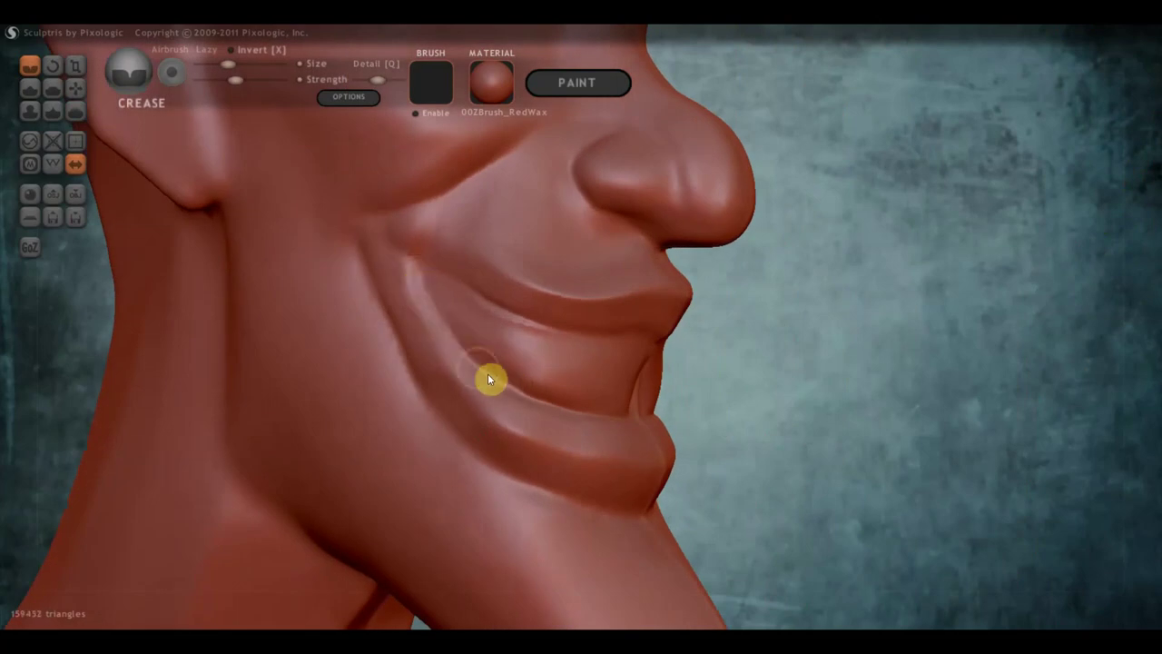
pyautogui.moveTo(412, 263); pyautogui.dragTo(529, 335)
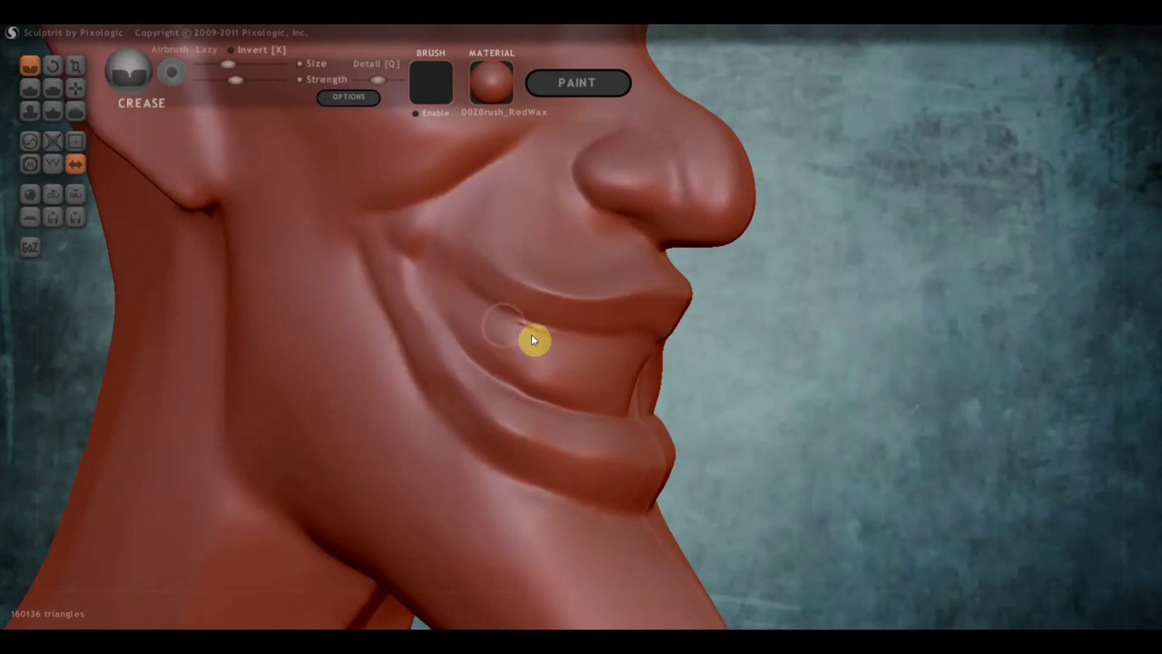
# Reshape the cheek crease to remove a bump and refine its depth
pyautogui.moveTo(507, 316); pyautogui.dragTo(491, 313, button='right')
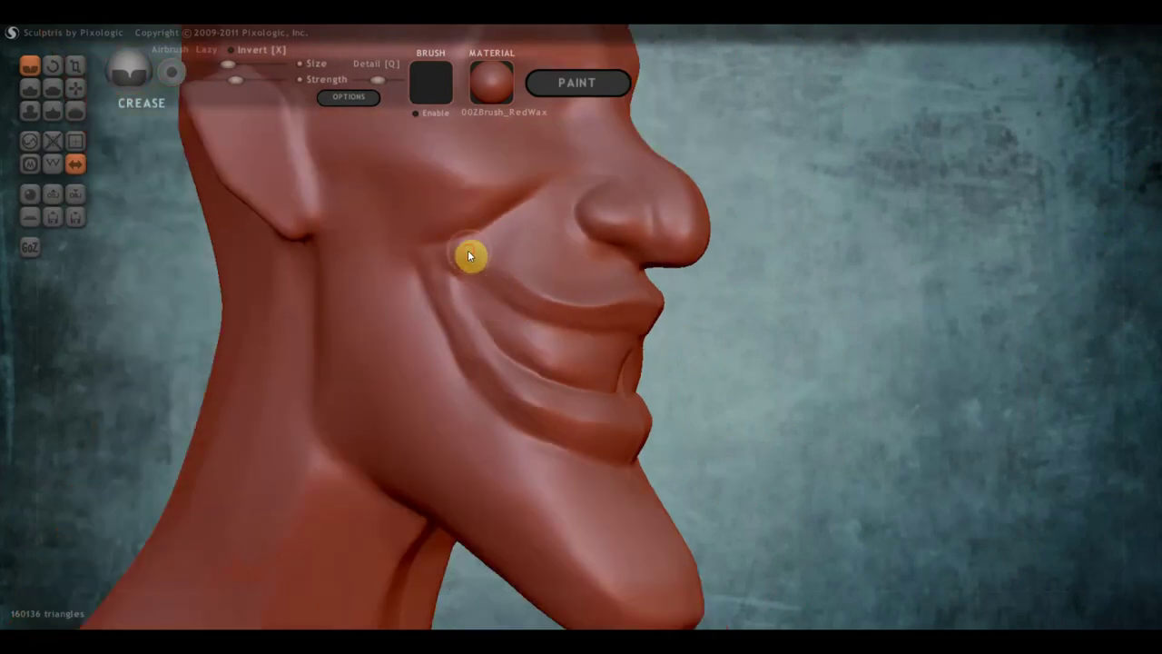
pyautogui.moveTo(436, 263); pyautogui.dragTo(505, 307)
pyautogui.moveTo(428, 257); pyautogui.dragTo(491, 334)
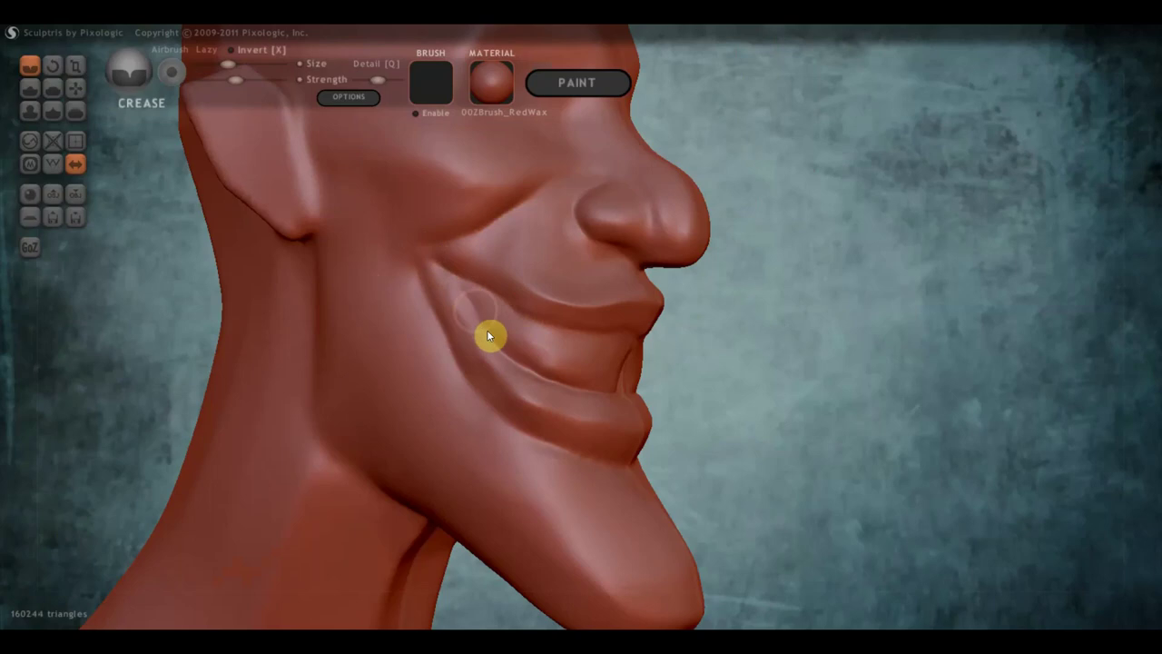
pyautogui.moveTo(433, 275); pyautogui.dragTo(494, 345)
pyautogui.scroll(-5, 472, 309)
pyautogui.moveTo(514, 340); pyautogui.dragTo(423, 350, button='right')
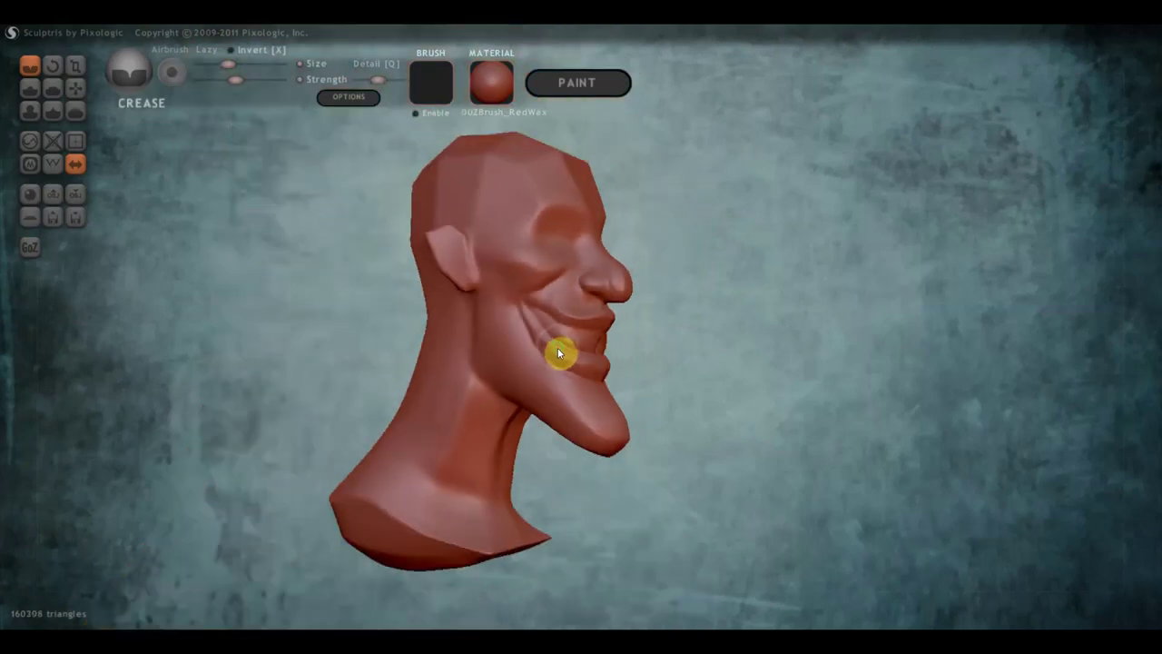
pyautogui.scroll(2, 424, 350)
pyautogui.scroll(4, 451, 336)
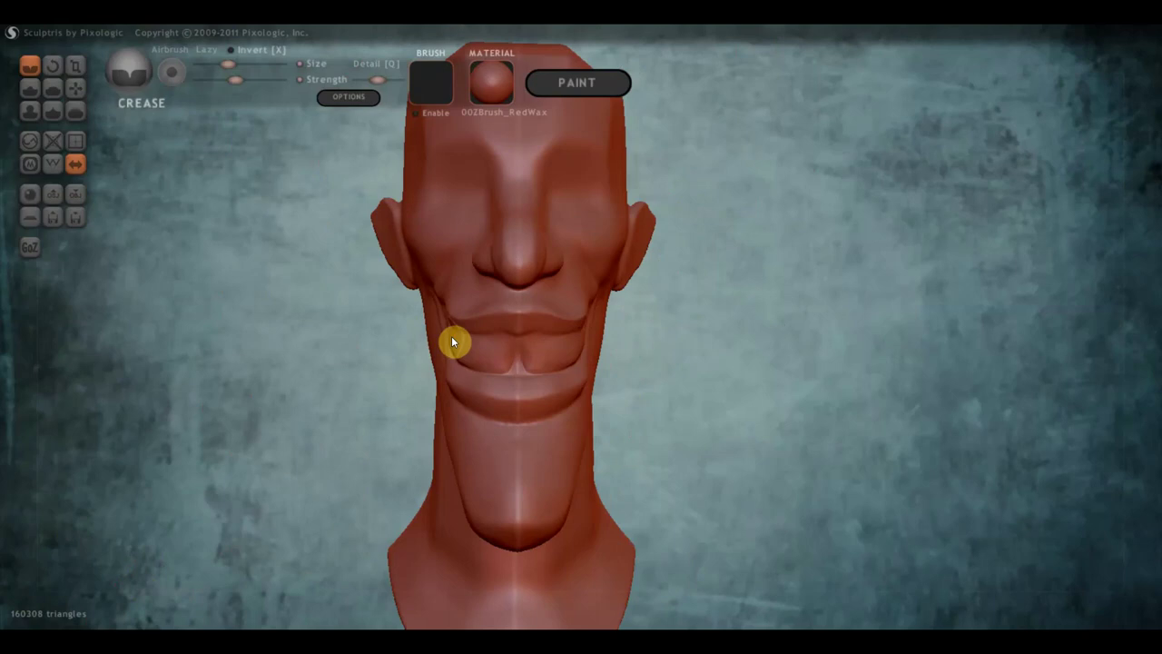
pyautogui.moveTo(506, 298); pyautogui.dragTo(542, 414, button='right')
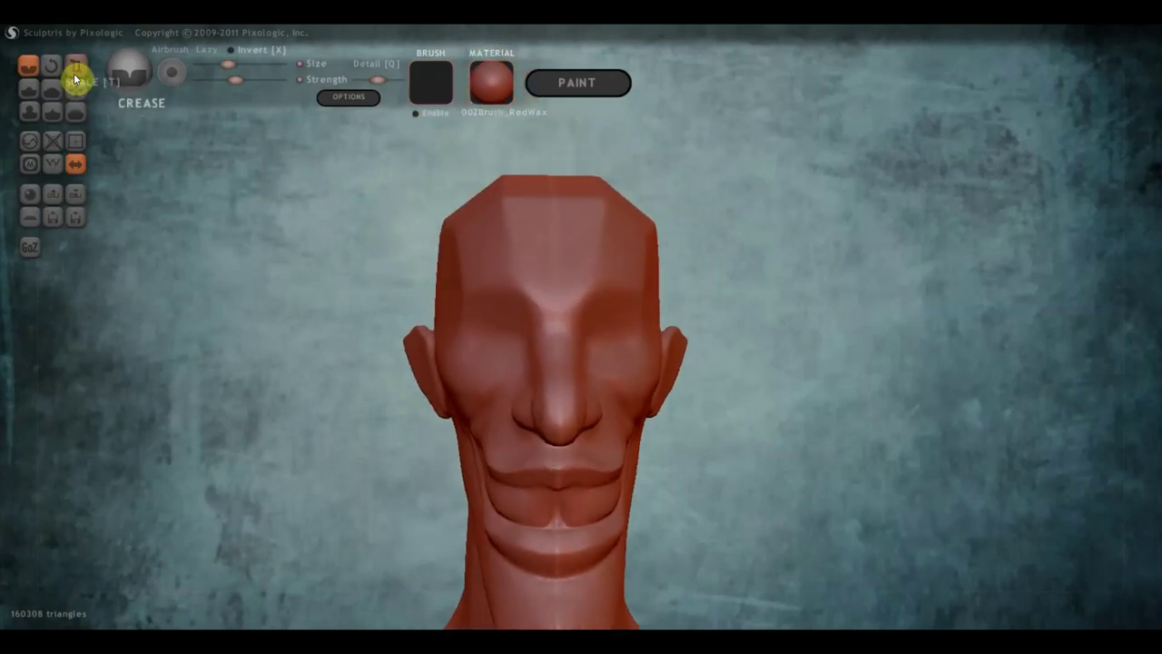
pyautogui.click(76, 88)
# Pull the temples beside the eyes outward on both sides with symmetric Grab
pyautogui.scroll(-2, 454, 272)
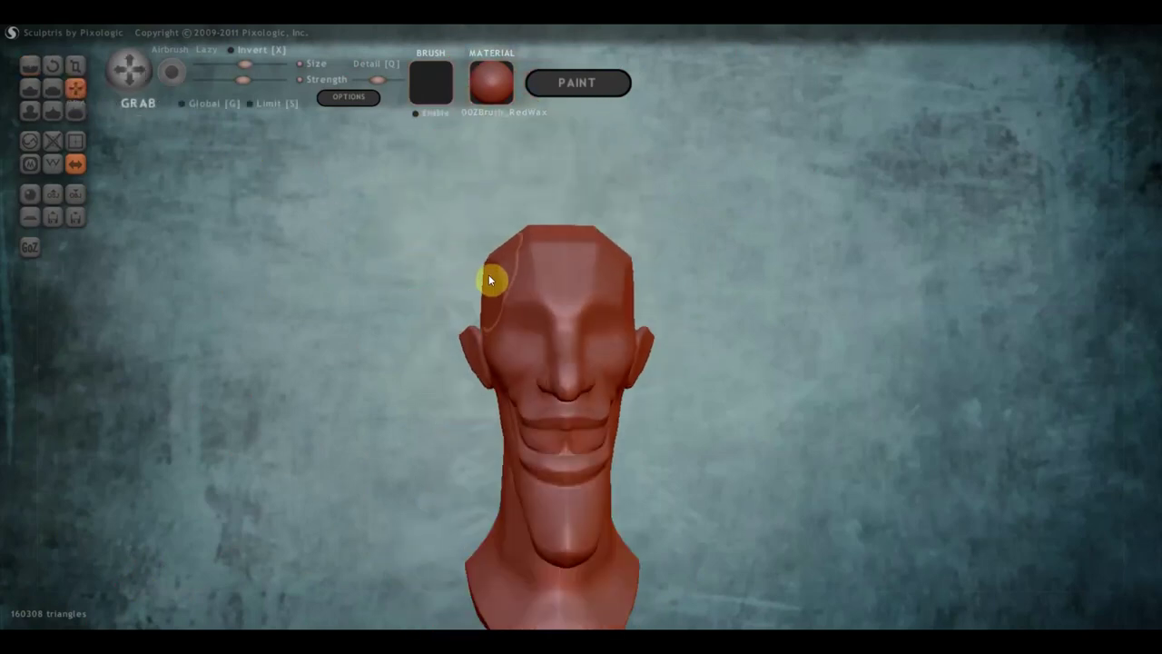
pyautogui.moveTo(490, 274)
pyautogui.mouseDown(button='right')
pyautogui.moveTo(796, 314)
pyautogui.moveTo(599, 320)
pyautogui.moveTo(664, 303)
pyautogui.mouseUp(button='right')
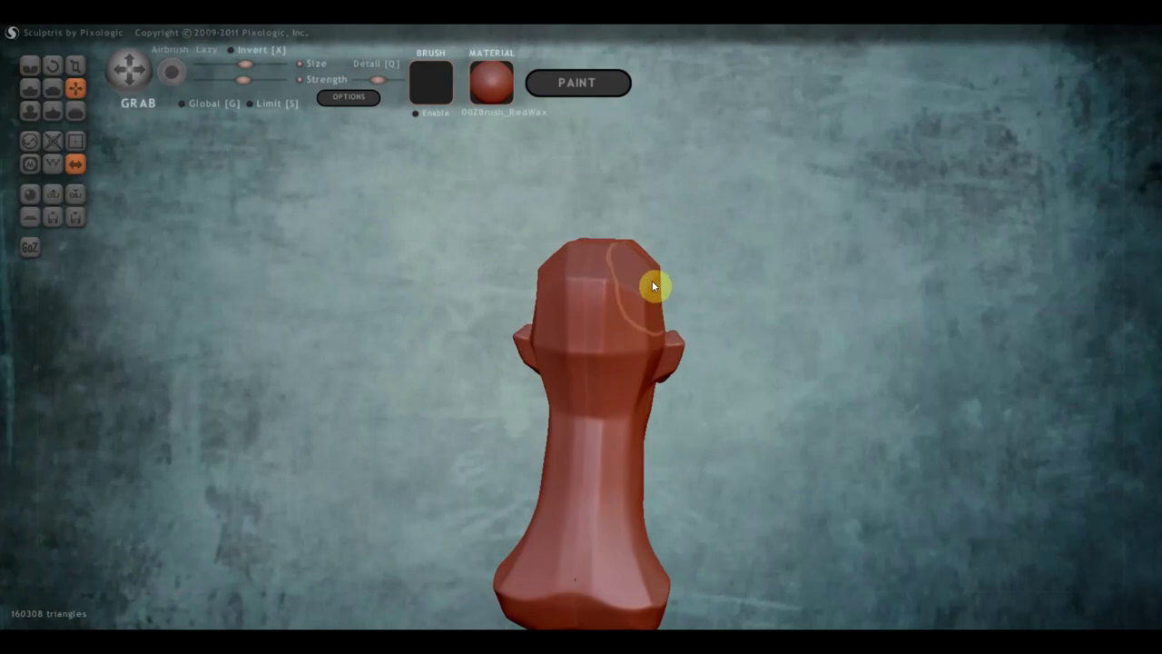
pyautogui.moveTo(638, 312)
pyautogui.mouseDown(button='right')
pyautogui.moveTo(387, 278)
pyautogui.moveTo(436, 286)
pyautogui.moveTo(253, 279)
pyautogui.mouseUp(button='right')
pyautogui.scroll(2, 542, 318)
pyautogui.scroll(3, 740, 336)
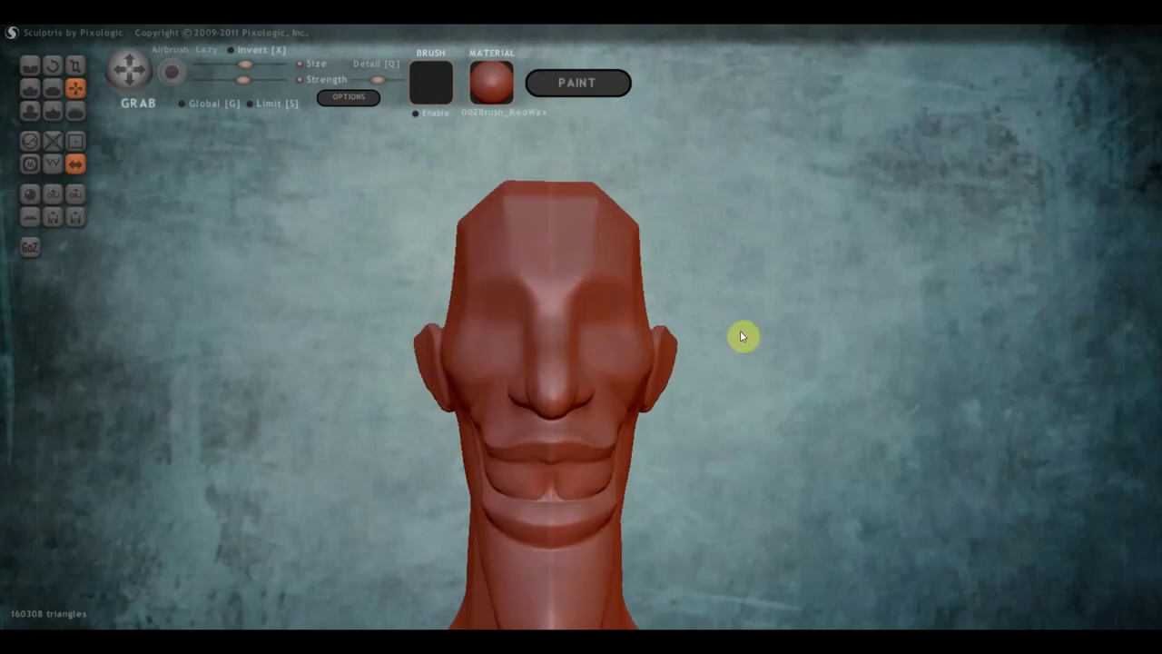
pyautogui.scroll(2, 799, 291)
pyautogui.scroll(1, 798, 249)
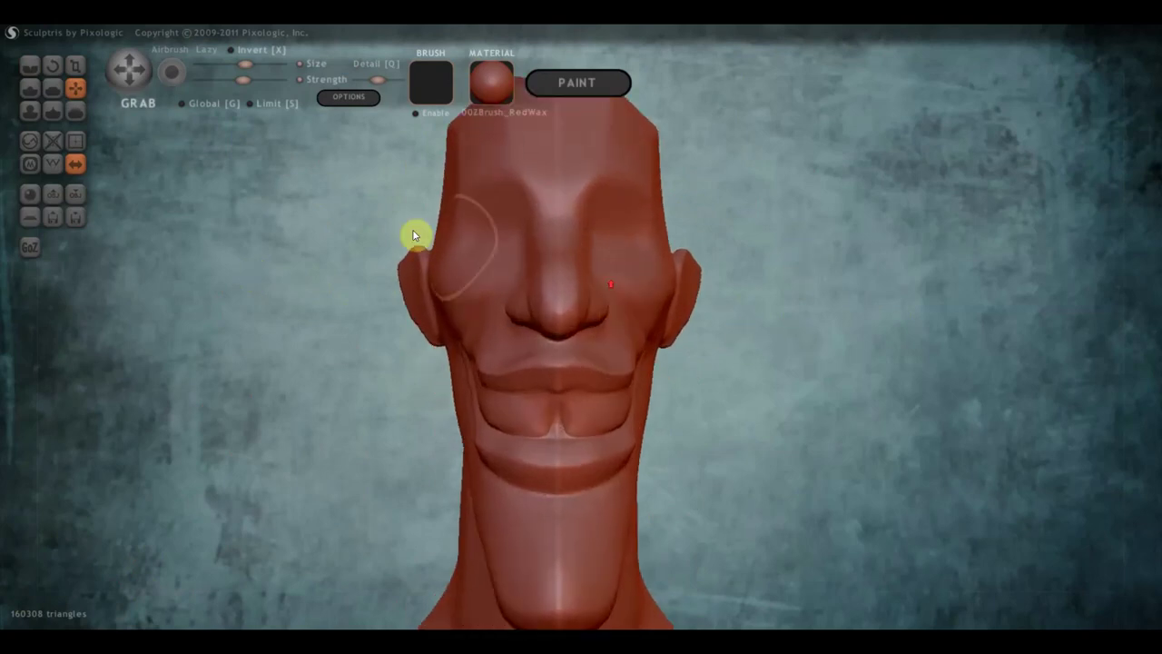
pyautogui.moveTo(442, 213); pyautogui.dragTo(462, 219)
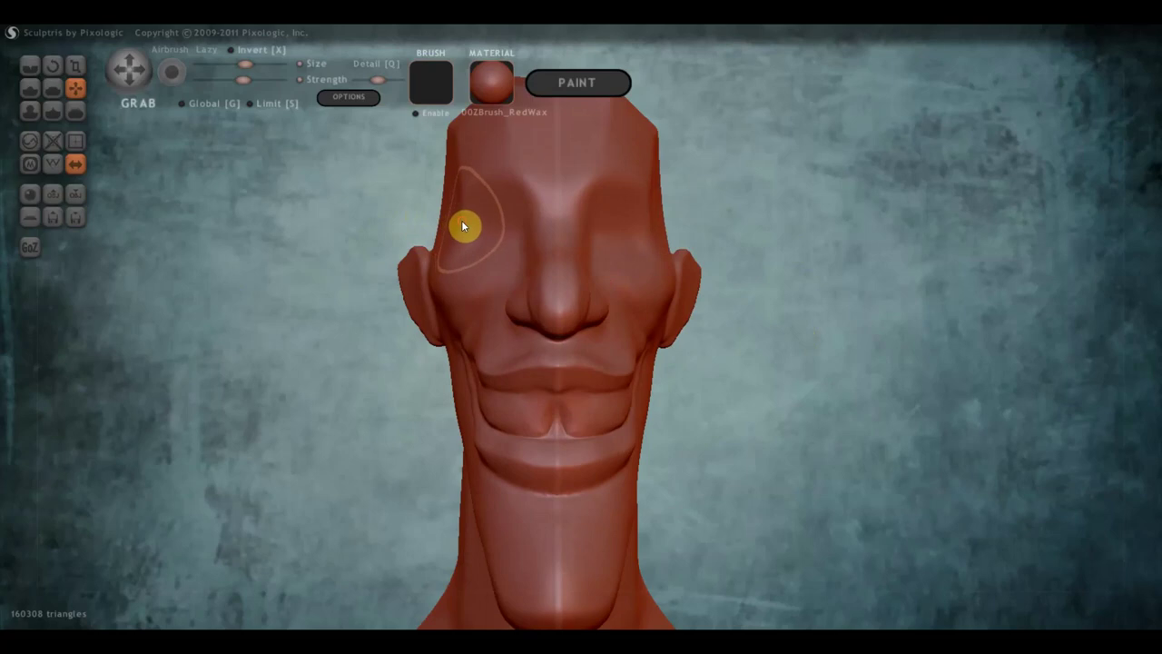
pyautogui.moveTo(461, 219)
pyautogui.mouseDown(button='right')
pyautogui.moveTo(591, 273)
pyautogui.moveTo(742, 277)
pyautogui.mouseUp(button='right')
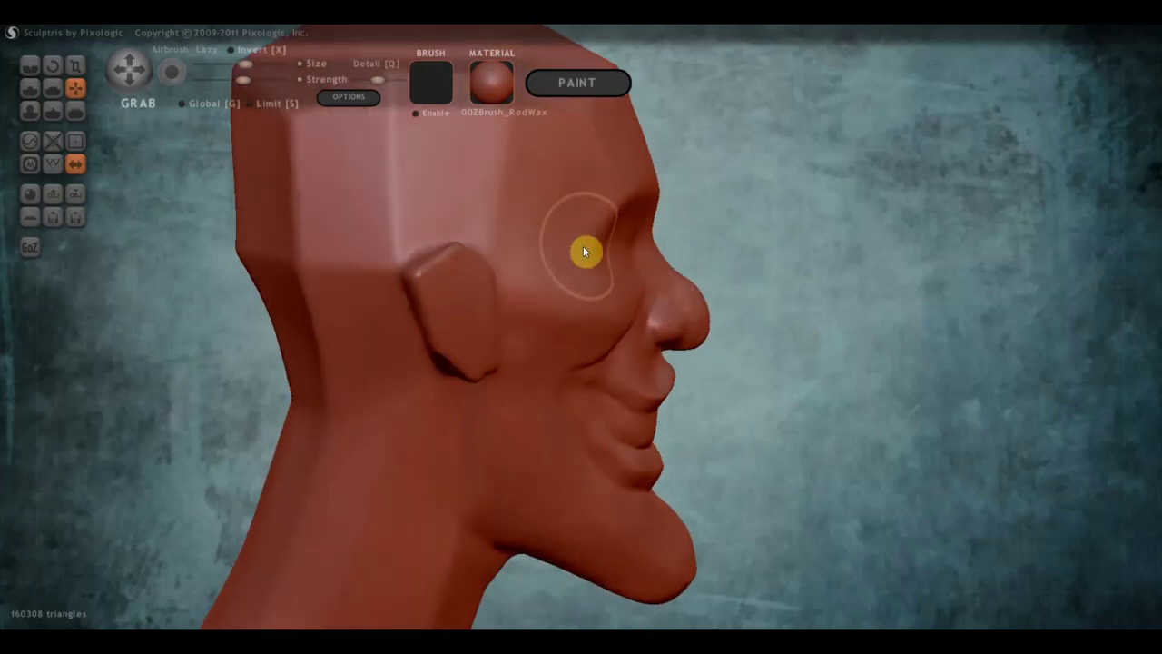
pyautogui.moveTo(582, 251)
pyautogui.mouseDown(button='right')
pyautogui.moveTo(338, 227)
pyautogui.moveTo(532, 319)
pyautogui.mouseUp(button='right')
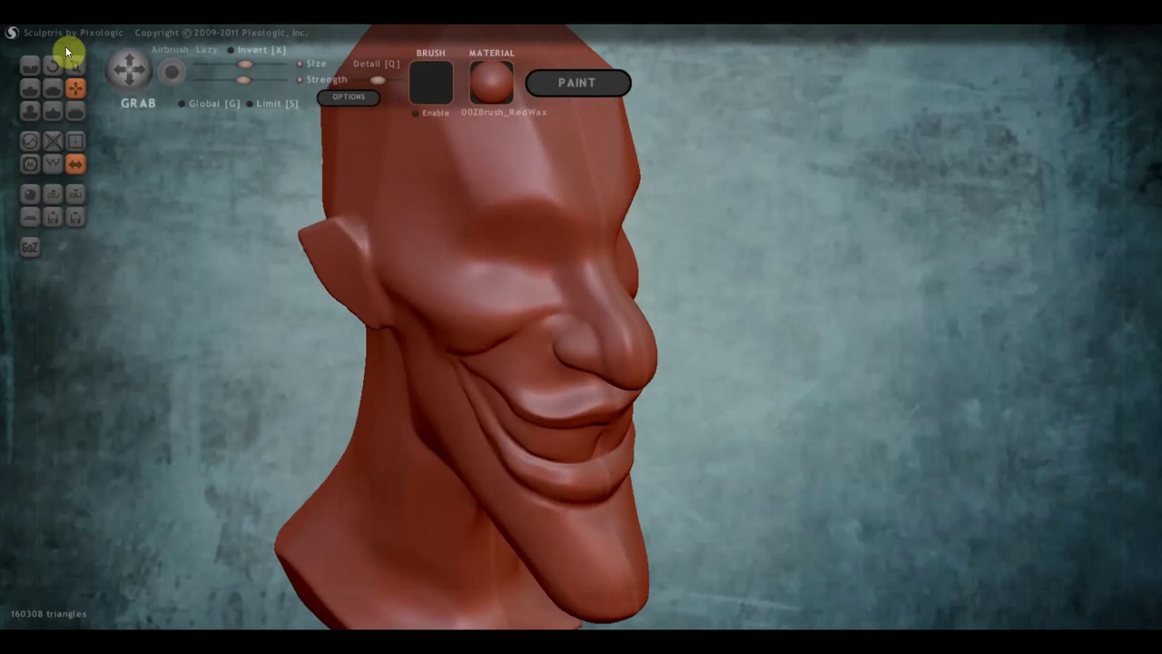
# Flatten the cheek between the ear and the smile fold from a side profile
pyautogui.click(53, 91)
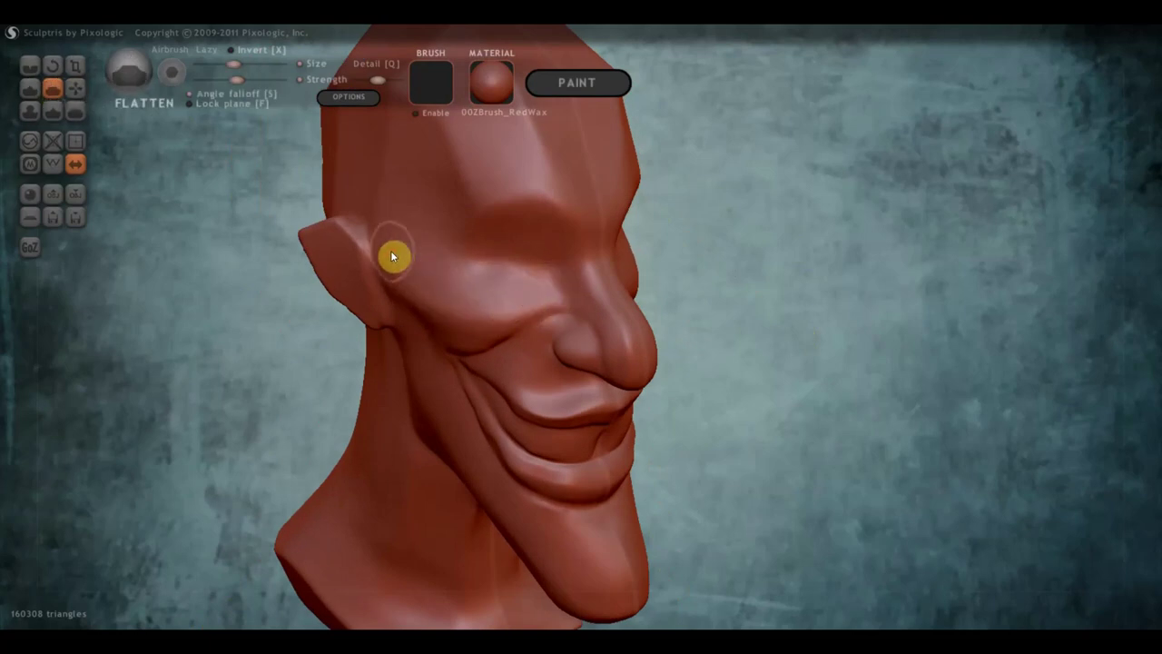
pyautogui.moveTo(512, 306); pyautogui.dragTo(537, 236, button='right')
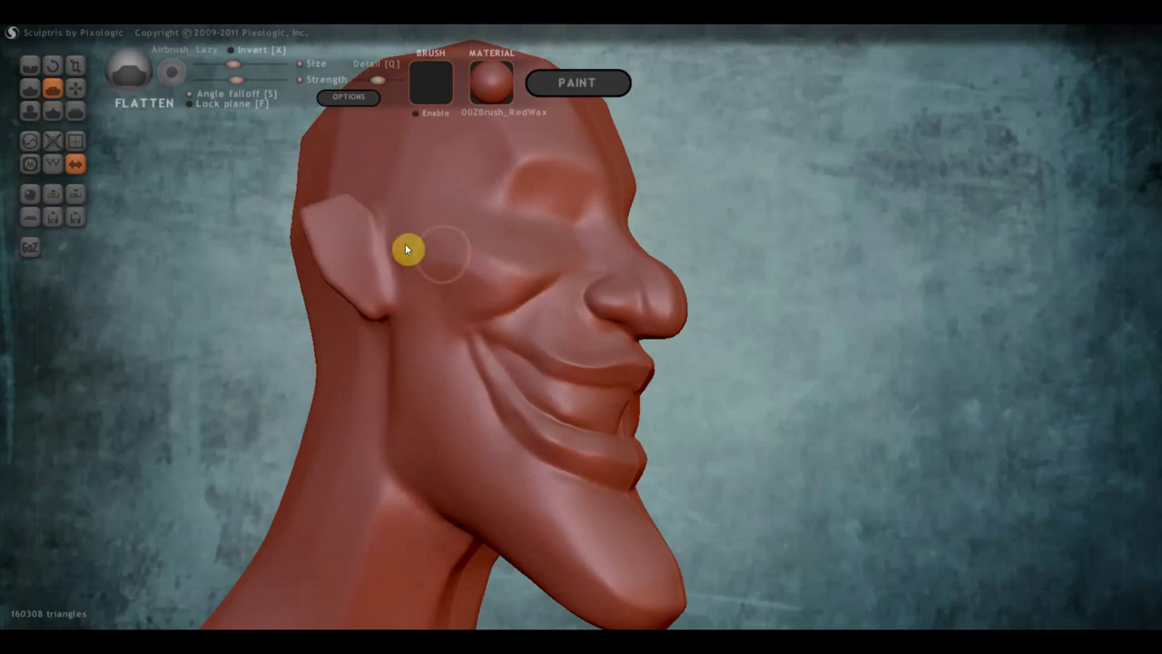
pyautogui.moveTo(408, 246)
pyautogui.mouseDown()
pyautogui.moveTo(511, 306)
pyautogui.moveTo(565, 267)
pyautogui.moveTo(480, 317)
pyautogui.mouseUp()
pyautogui.moveTo(532, 312)
pyautogui.mouseDown(button='right')
pyautogui.moveTo(459, 331)
pyautogui.moveTo(503, 386)
pyautogui.moveTo(525, 346)
pyautogui.moveTo(439, 324)
pyautogui.moveTo(304, 212)
pyautogui.mouseUp(button='right')
# Pull the ear outward and enlarge it with Grab, checking from side, front and back
pyautogui.click(75, 88)
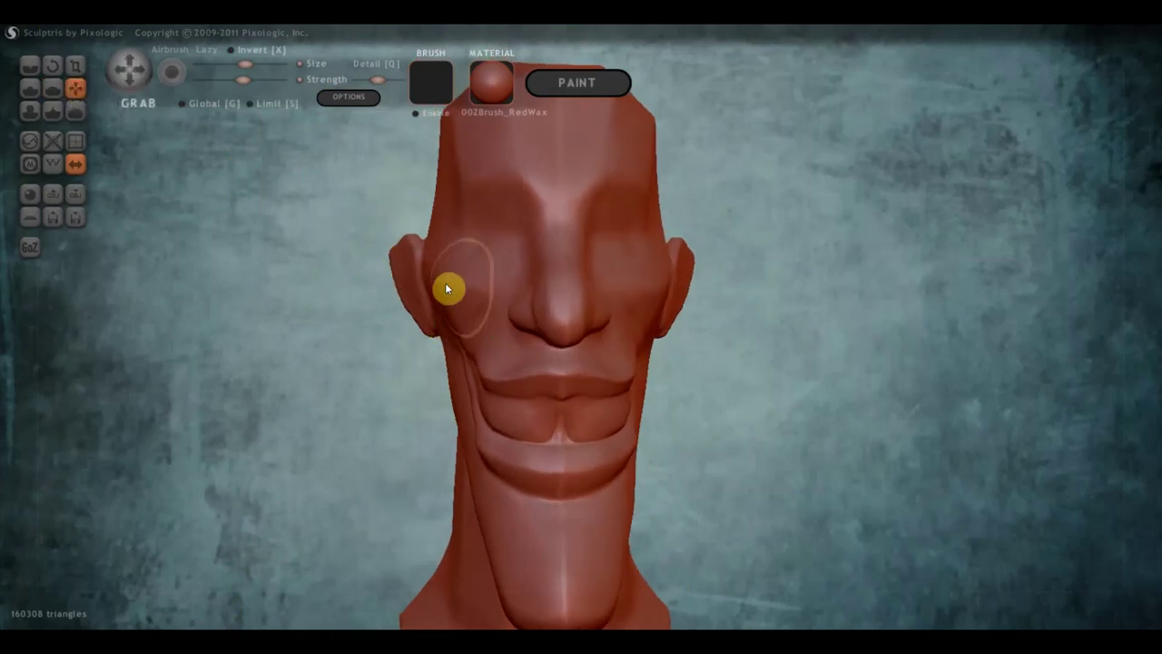
pyautogui.moveTo(448, 285); pyautogui.dragTo(449, 279, button='right')
pyautogui.moveTo(449, 279); pyautogui.dragTo(462, 280)
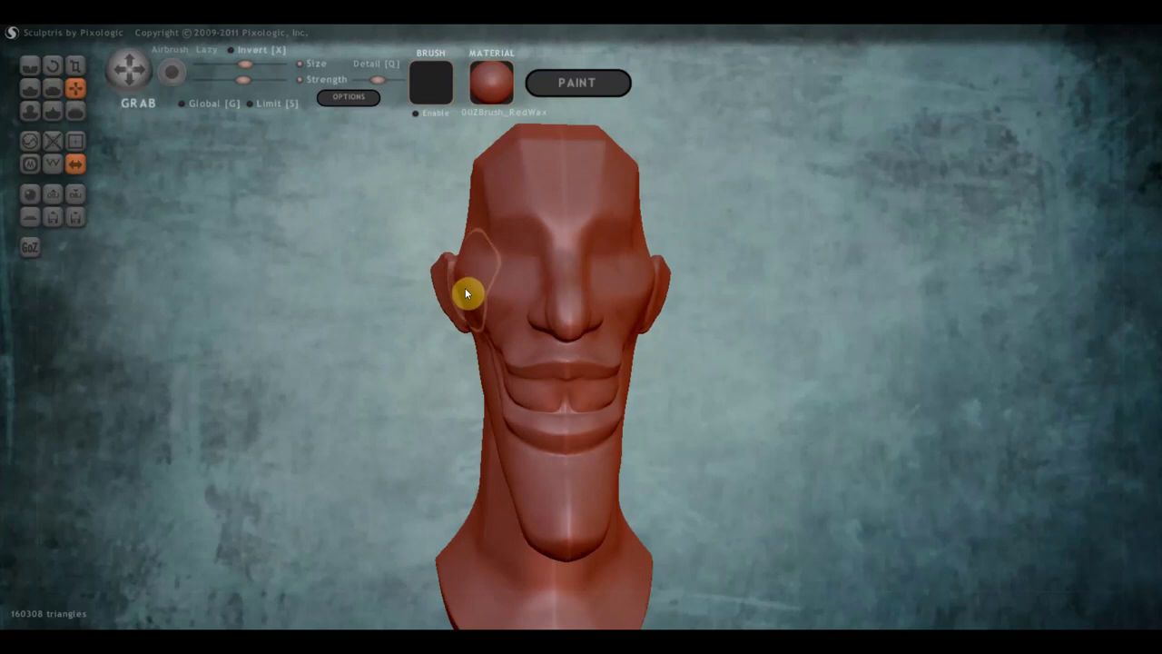
pyautogui.moveTo(465, 288)
pyautogui.mouseDown(button='right')
pyautogui.moveTo(561, 311)
pyautogui.moveTo(485, 317)
pyautogui.moveTo(583, 330)
pyautogui.moveTo(566, 324)
pyautogui.moveTo(576, 239)
pyautogui.moveTo(537, 277)
pyautogui.mouseUp(button='right')
pyautogui.scroll(3, 475, 322)
pyautogui.scroll(-3, 549, 423)
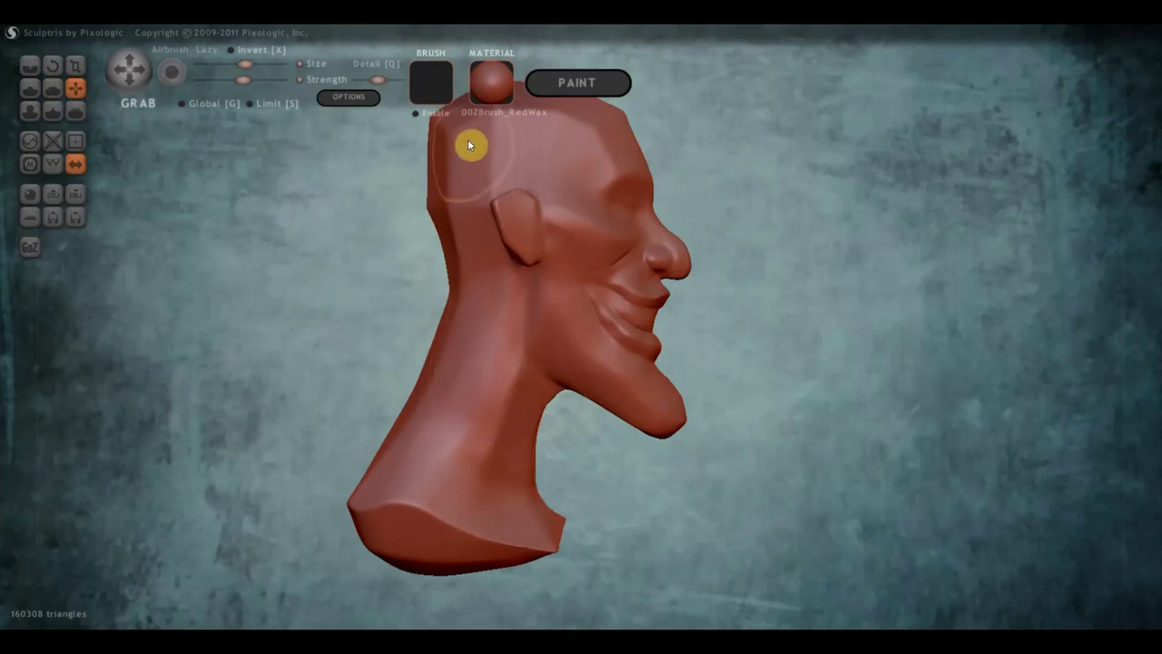
pyautogui.moveTo(390, 218)
pyautogui.mouseDown()
pyautogui.moveTo(241, 202)
pyautogui.moveTo(365, 340)
pyautogui.moveTo(576, 355)
pyautogui.mouseUp()
pyautogui.scroll(3, 381, 342)
pyautogui.moveTo(329, 337)
pyautogui.mouseDown()
pyautogui.moveTo(704, 336)
pyautogui.moveTo(745, 289)
pyautogui.moveTo(712, 273)
pyautogui.mouseUp()
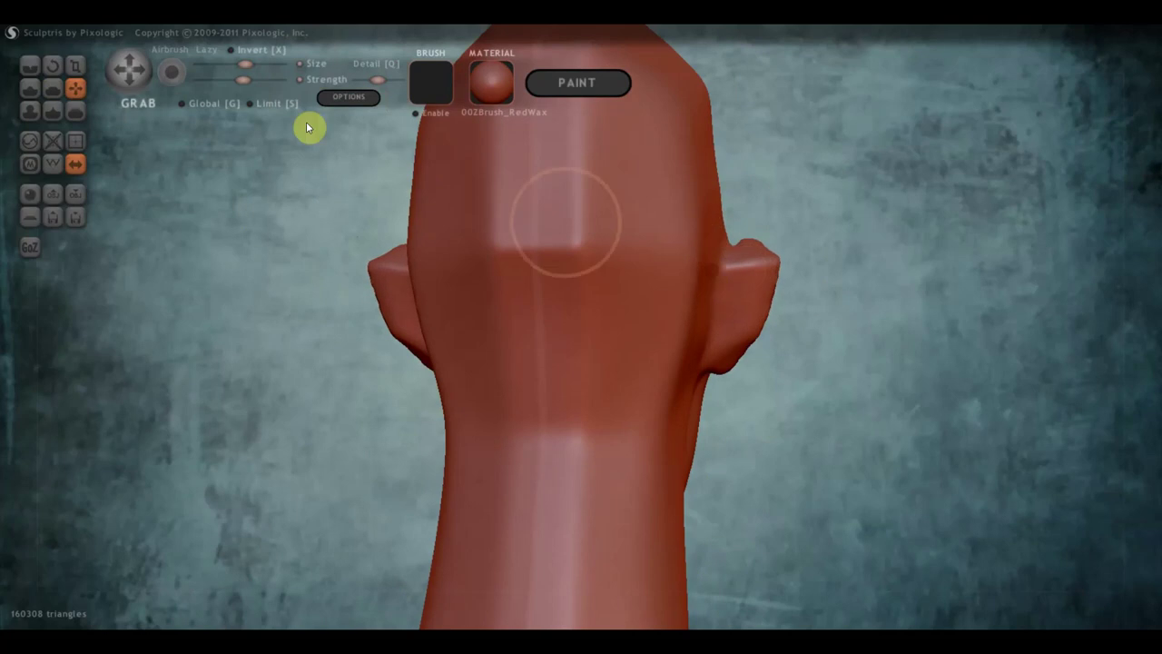
# Crease grooves across the ear and along its edge where it meets the skull
pyautogui.click(30, 66)
pyautogui.moveTo(557, 256); pyautogui.dragTo(562, 310, button='right')
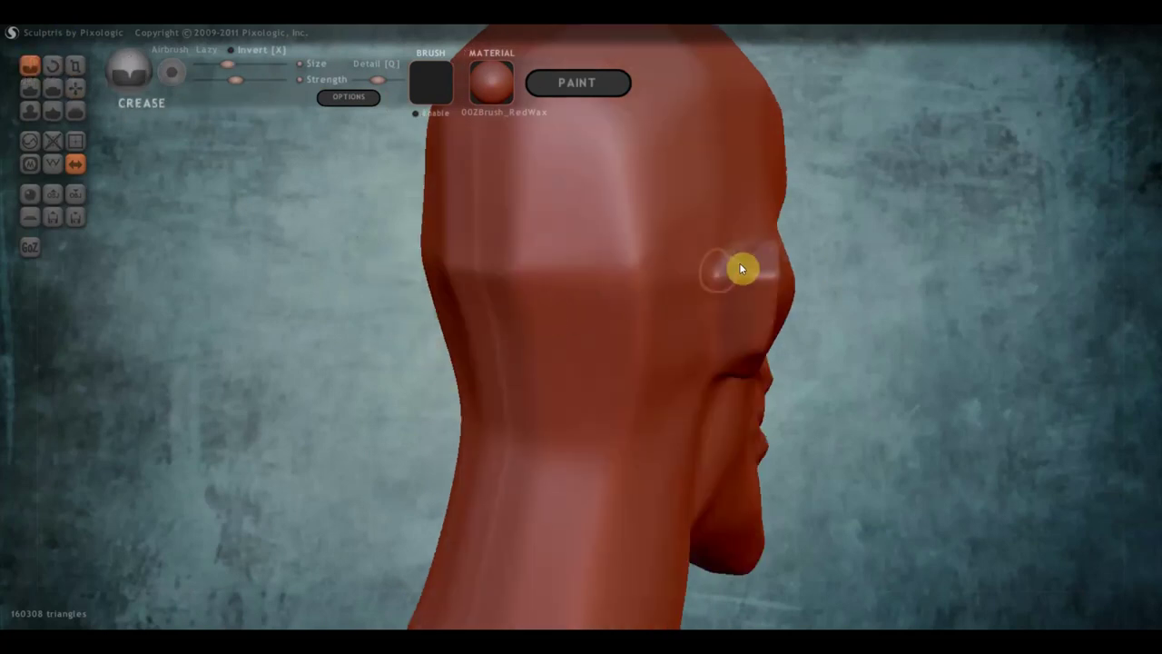
pyautogui.moveTo(750, 253); pyautogui.dragTo(750, 314)
pyautogui.moveTo(754, 259); pyautogui.dragTo(726, 361)
pyautogui.moveTo(912, 451); pyautogui.dragTo(918, 382)
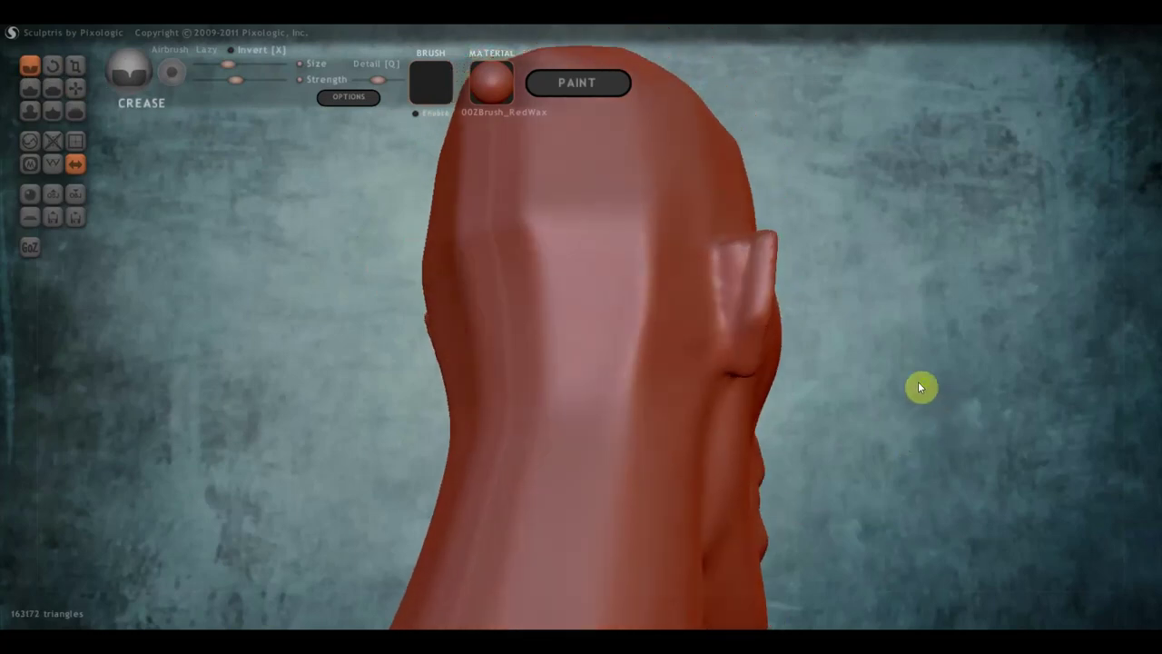
pyautogui.moveTo(743, 308)
pyautogui.mouseDown()
pyautogui.moveTo(732, 376)
pyautogui.moveTo(718, 270)
pyautogui.moveTo(719, 352)
pyautogui.mouseUp()
pyautogui.moveTo(719, 351); pyautogui.dragTo(699, 449, button='right')
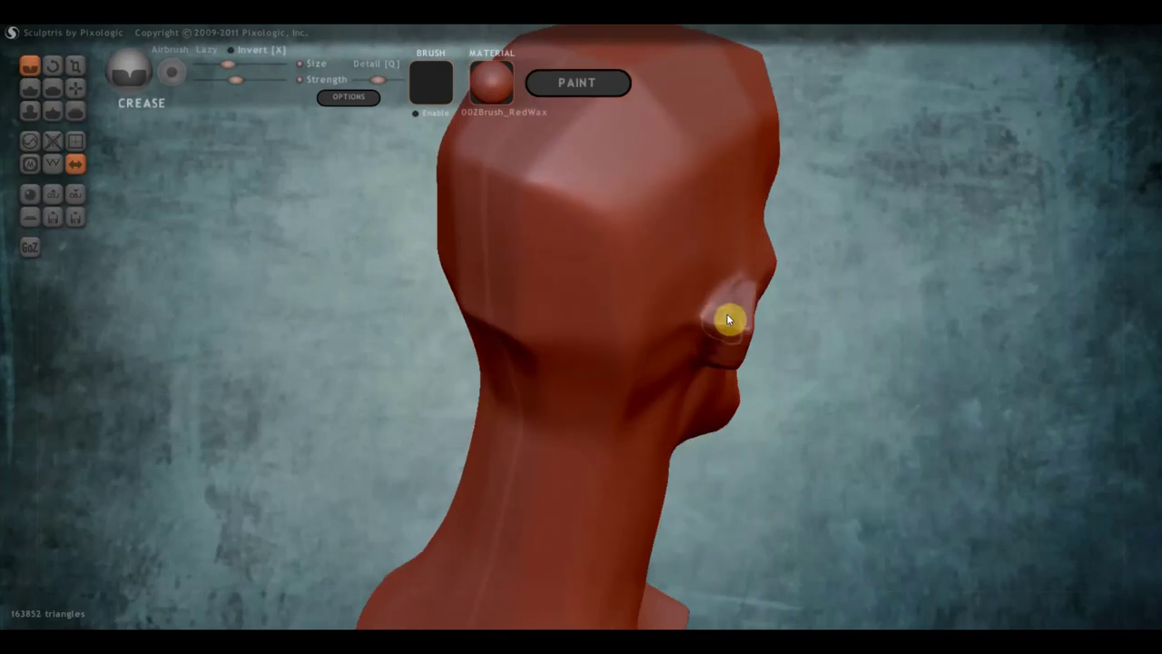
pyautogui.moveTo(691, 337); pyautogui.dragTo(586, 257, button='right')
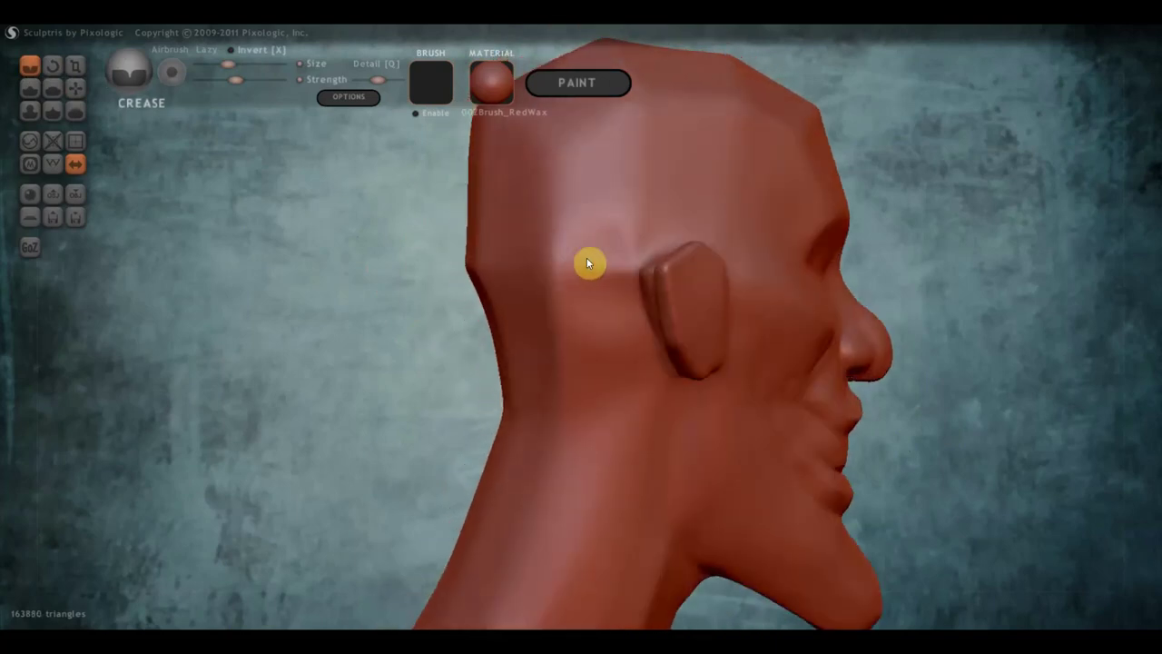
pyautogui.click(87, 87)
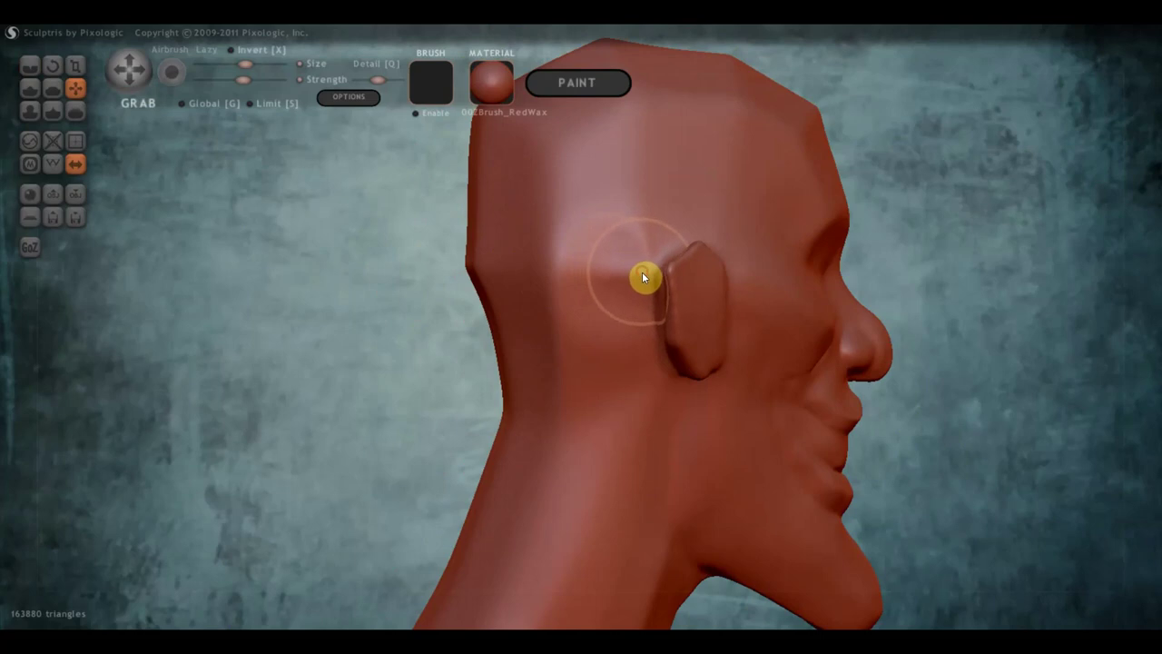
# Flatten the front of the ear and round off its pointed tip with Grab
pyautogui.moveTo(642, 277)
pyautogui.mouseDown(button='right')
pyautogui.moveTo(747, 312)
pyautogui.moveTo(803, 298)
pyautogui.moveTo(493, 291)
pyautogui.mouseUp(button='right')
pyautogui.moveTo(491, 289)
pyautogui.mouseDown()
pyautogui.moveTo(467, 263)
pyautogui.moveTo(482, 244)
pyautogui.moveTo(460, 237)
pyautogui.mouseUp()
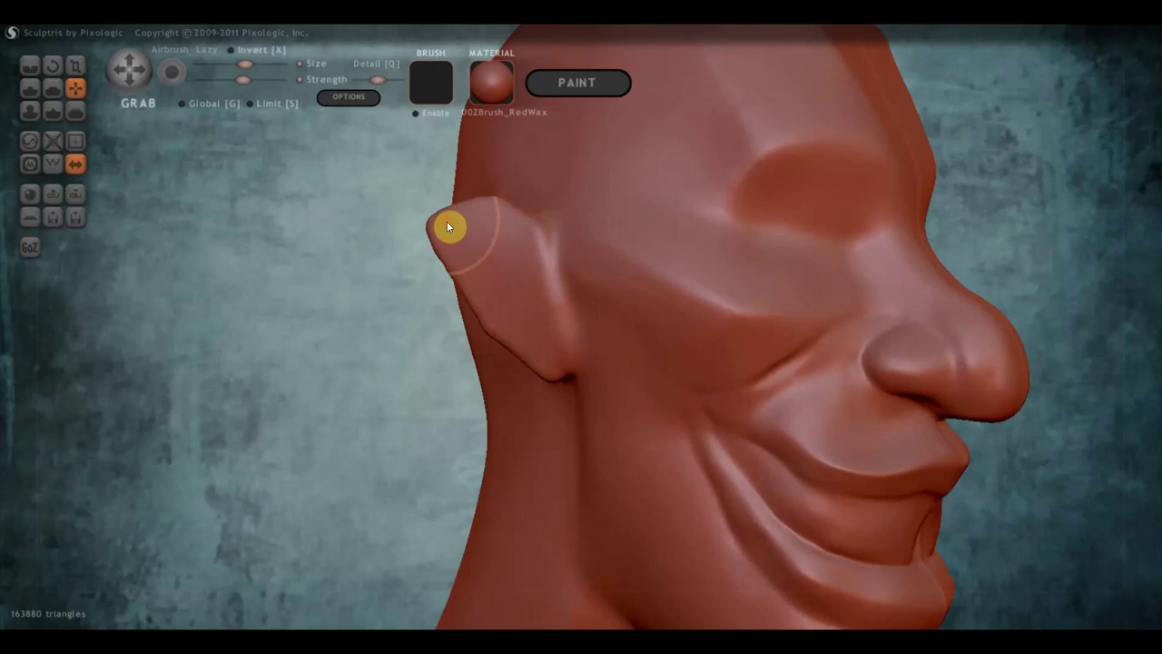
pyautogui.moveTo(447, 221)
pyautogui.keyDown('shift'); pyautogui.mouseDown()
pyautogui.moveTo(480, 302)
pyautogui.moveTo(494, 299)
pyautogui.moveTo(531, 336)
pyautogui.moveTo(508, 353)
pyautogui.moveTo(512, 365)
pyautogui.moveTo(456, 250)
pyautogui.moveTo(520, 226)
pyautogui.moveTo(569, 381)
pyautogui.moveTo(552, 366)
pyautogui.mouseUp(); pyautogui.keyUp('shift')
pyautogui.scroll(-3, 555, 363)
pyautogui.moveTo(554, 355)
pyautogui.mouseDown(button='right')
pyautogui.moveTo(419, 376)
pyautogui.moveTo(477, 332)
pyautogui.moveTo(651, 358)
pyautogui.moveTo(796, 354)
pyautogui.moveTo(700, 355)
pyautogui.moveTo(648, 406)
pyautogui.mouseUp(button='right')
# Define the ear outline and pull the tip downward into a rounded lobe
pyautogui.scroll(2, 650, 390)
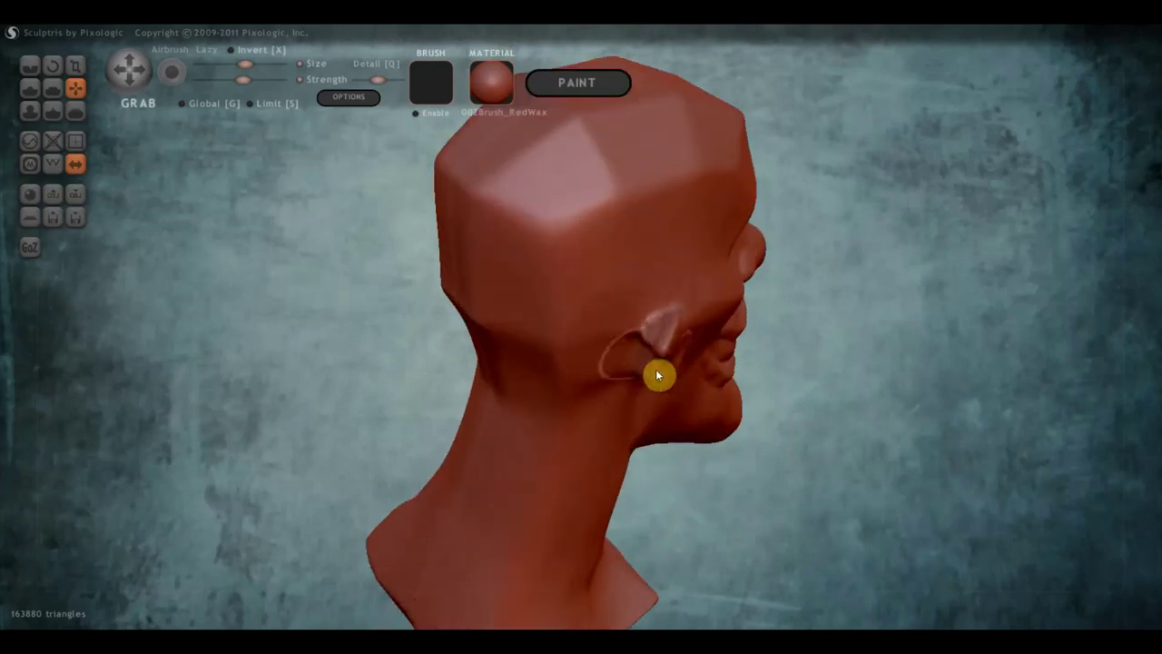
pyautogui.moveTo(655, 369); pyautogui.dragTo(679, 363)
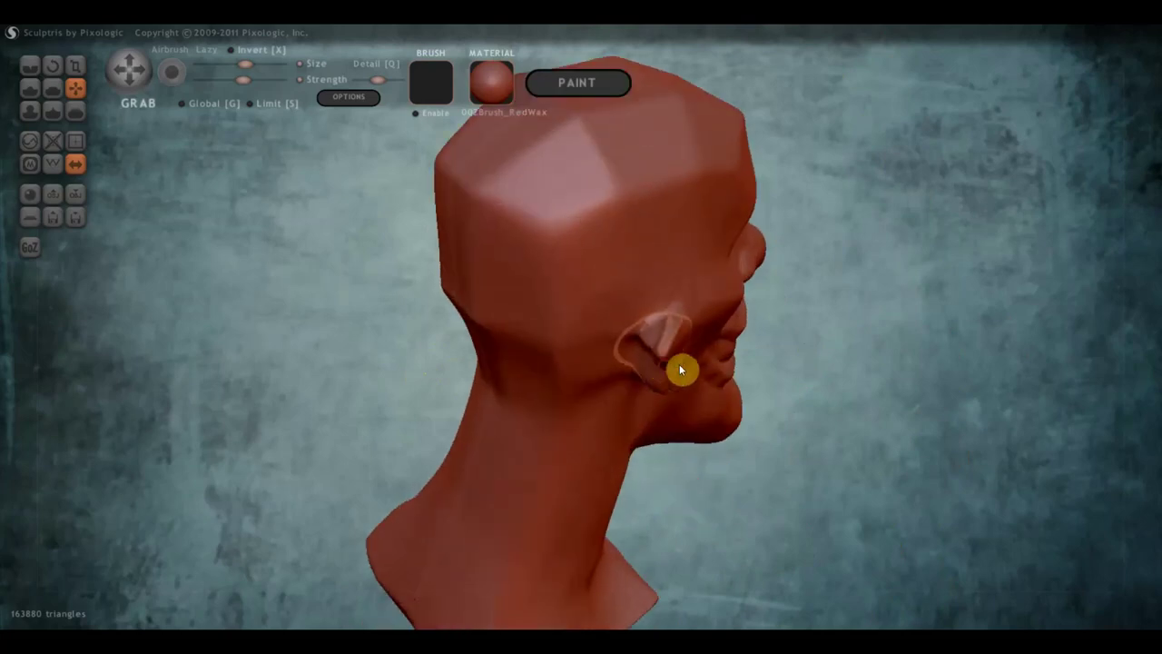
pyautogui.moveTo(679, 363)
pyautogui.mouseDown(button='right')
pyautogui.moveTo(635, 461)
pyautogui.moveTo(623, 456)
pyautogui.mouseUp(button='right')
pyautogui.moveTo(628, 457); pyautogui.dragTo(648, 467)
pyautogui.moveTo(648, 467)
pyautogui.mouseDown(button='right')
pyautogui.moveTo(519, 330)
pyautogui.moveTo(376, 254)
pyautogui.moveTo(405, 239)
pyautogui.moveTo(368, 244)
pyautogui.moveTo(463, 273)
pyautogui.moveTo(487, 306)
pyautogui.mouseUp(button='right')
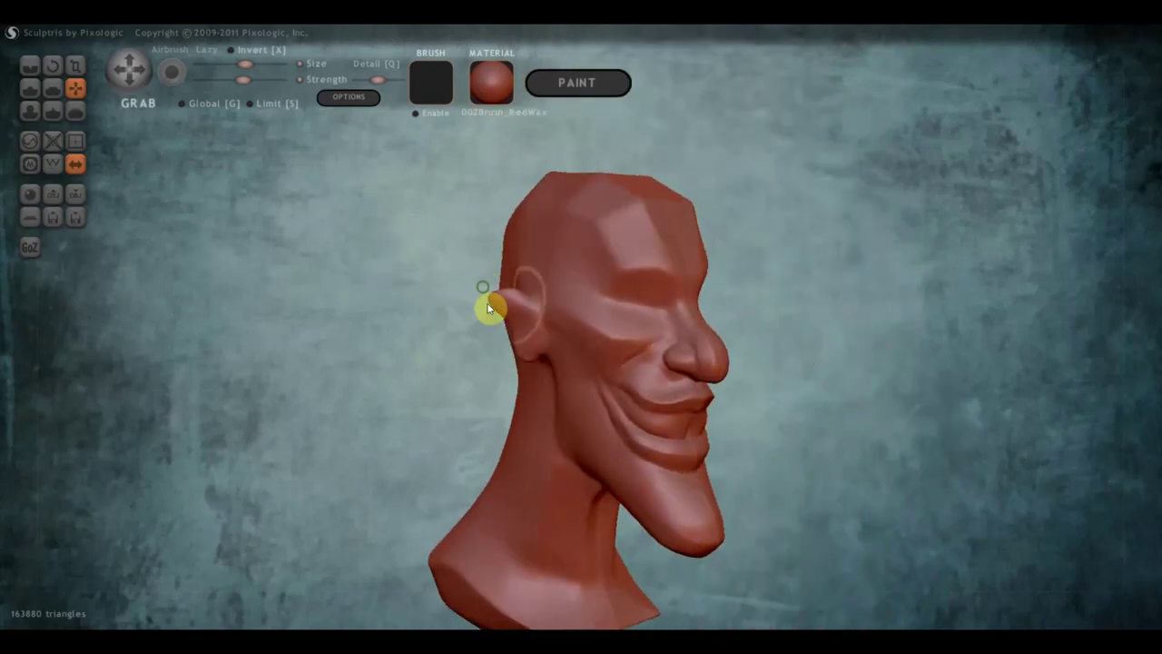
pyautogui.scroll(3, 488, 309)
# With a smaller Draw brush, raise fine detail along the ear rim and inner ridges
pyautogui.click(30, 88)
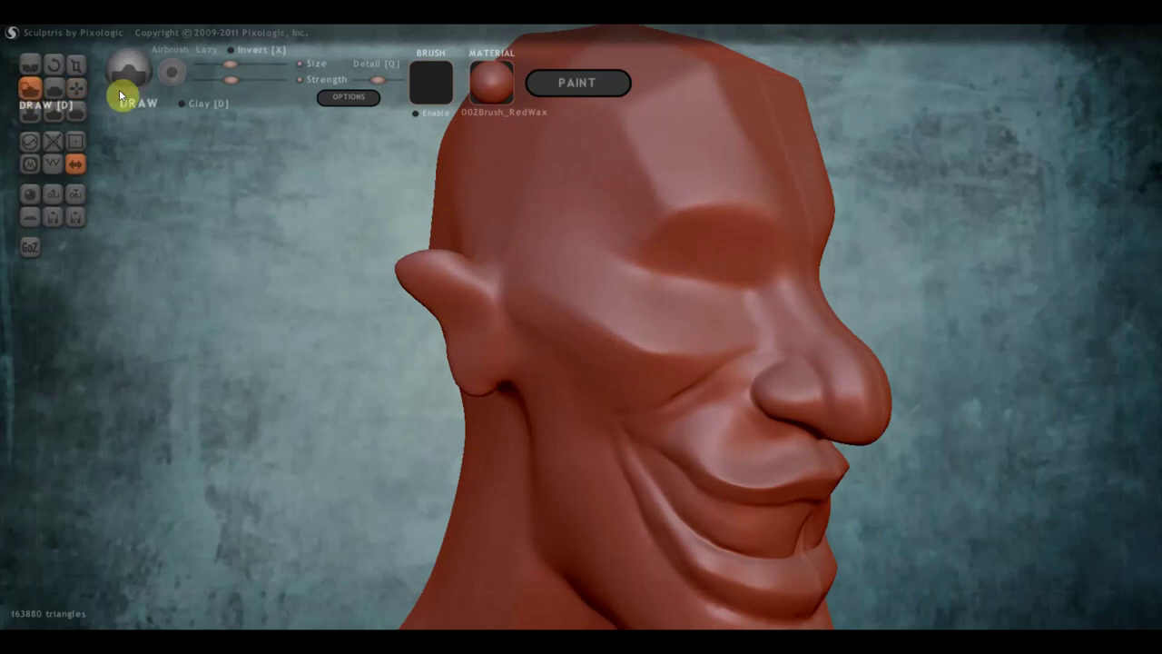
pyautogui.moveTo(234, 66); pyautogui.dragTo(224, 64)
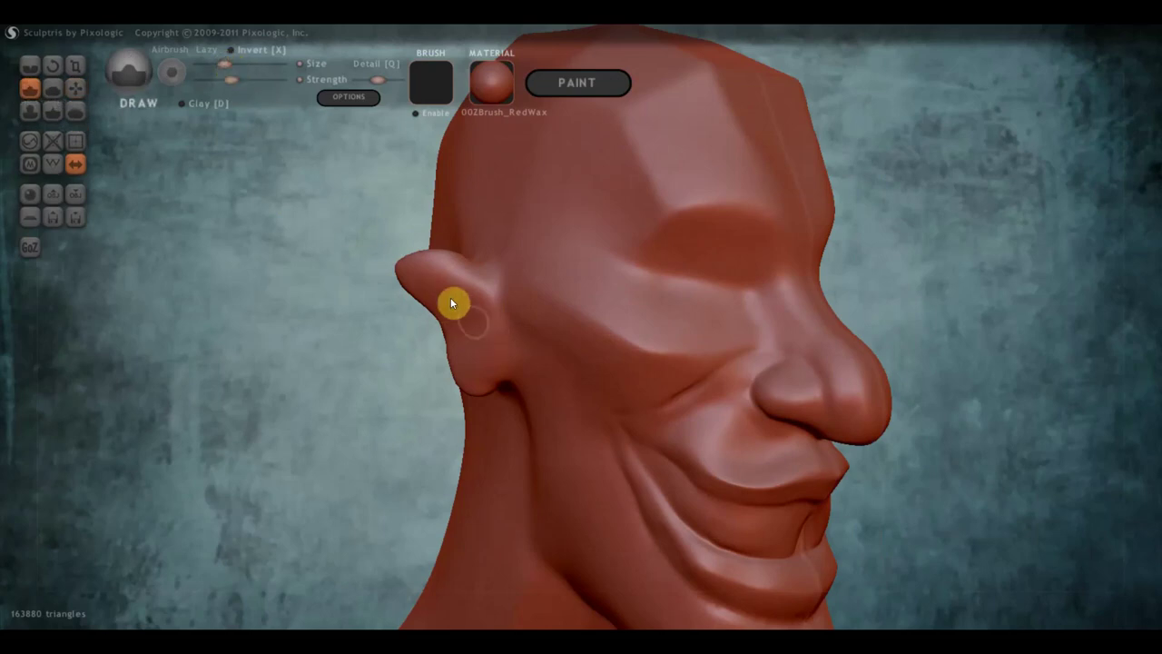
pyautogui.moveTo(450, 296)
pyautogui.mouseDown()
pyautogui.moveTo(464, 313)
pyautogui.moveTo(428, 280)
pyautogui.moveTo(447, 311)
pyautogui.moveTo(480, 324)
pyautogui.moveTo(485, 363)
pyautogui.moveTo(441, 285)
pyautogui.moveTo(471, 342)
pyautogui.moveTo(422, 278)
pyautogui.moveTo(468, 366)
pyautogui.moveTo(474, 340)
pyautogui.moveTo(425, 277)
pyautogui.moveTo(485, 344)
pyautogui.moveTo(506, 345)
pyautogui.moveTo(434, 284)
pyautogui.mouseUp()
pyautogui.moveTo(472, 346)
pyautogui.mouseDown()
pyautogui.moveTo(446, 295)
pyautogui.moveTo(475, 344)
pyautogui.mouseUp()
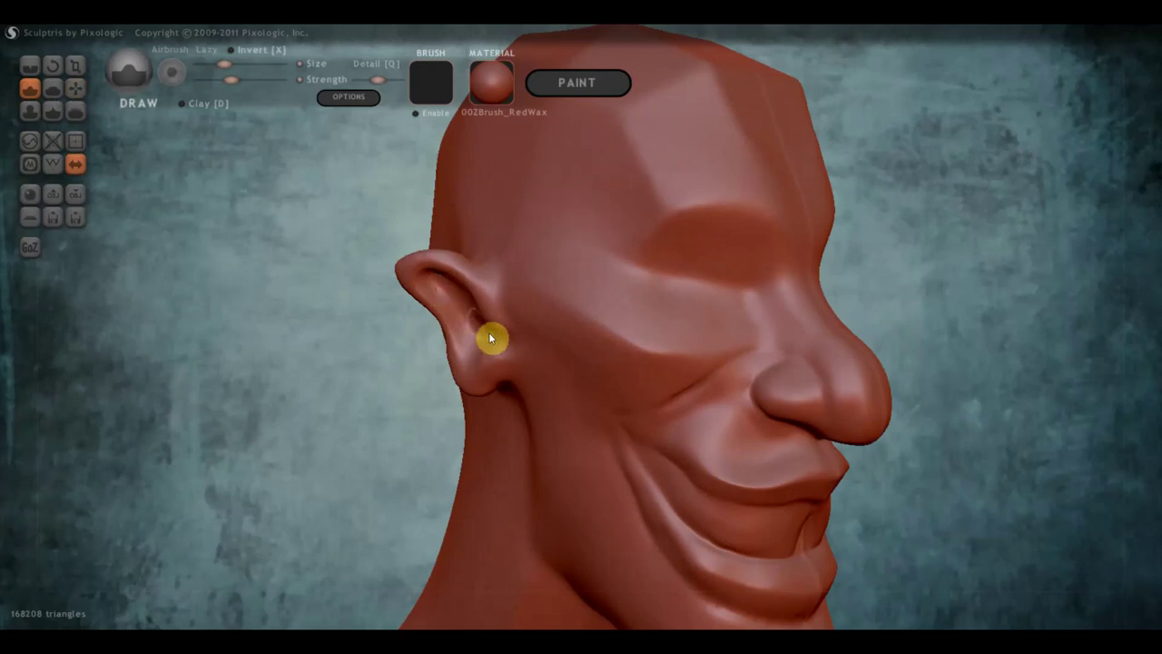
pyautogui.moveTo(529, 345); pyautogui.dragTo(637, 349, button='right')
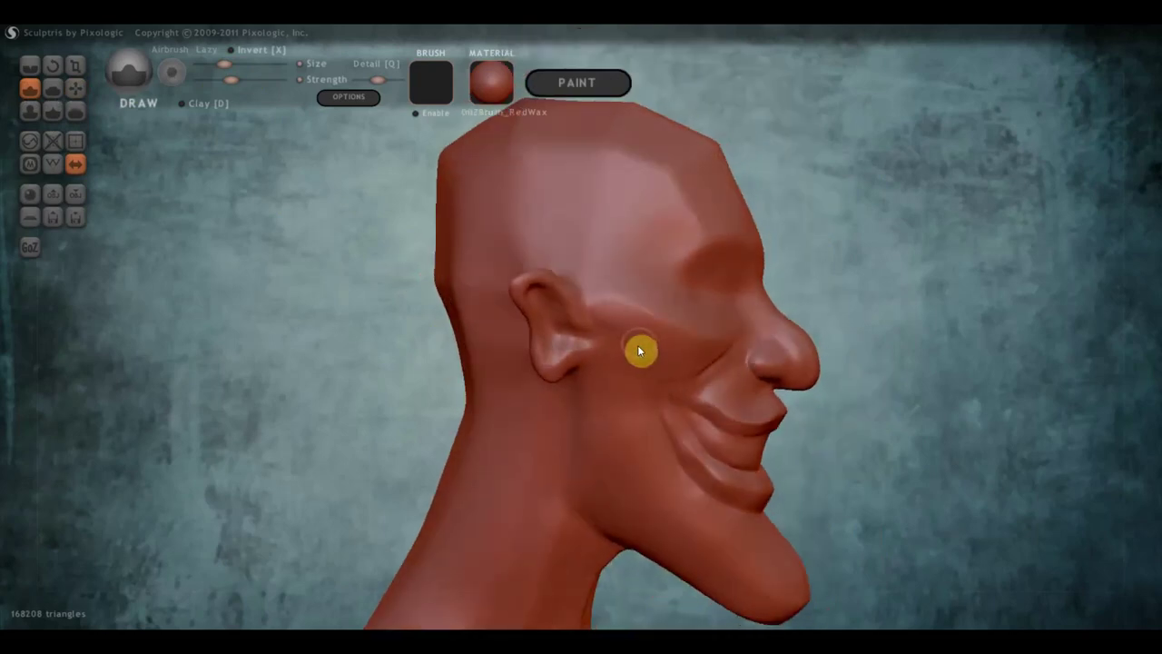
pyautogui.click(30, 66)
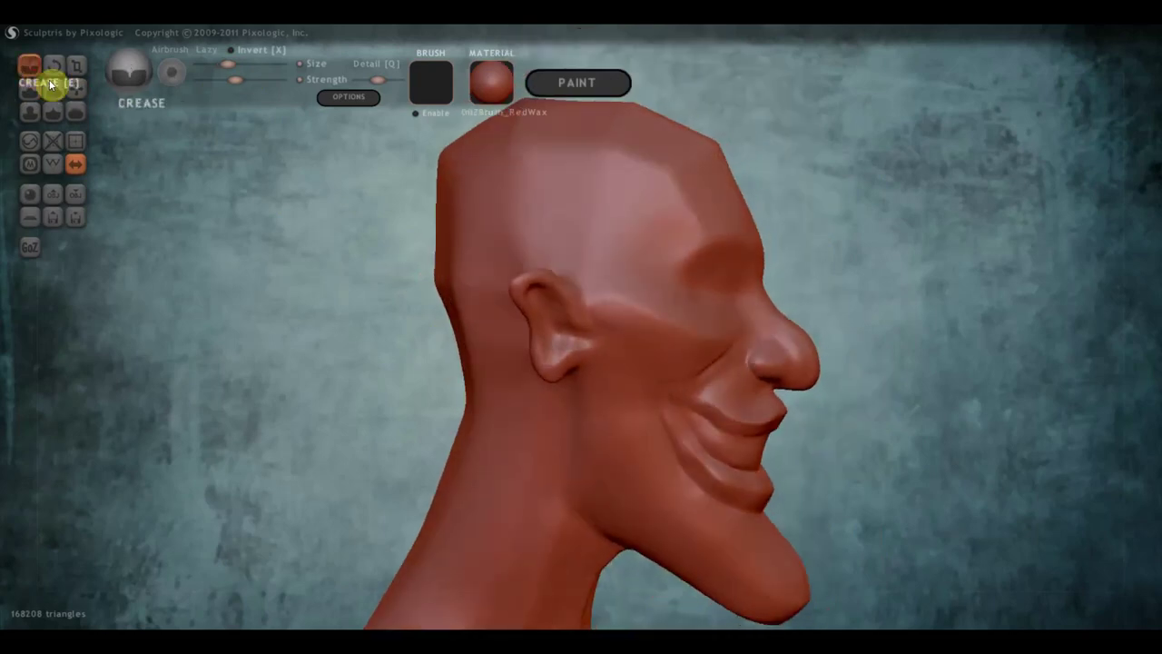
# Add small creases at the ear and down the cheek below it
pyautogui.moveTo(577, 279); pyautogui.dragTo(570, 287)
pyautogui.click(585, 300)
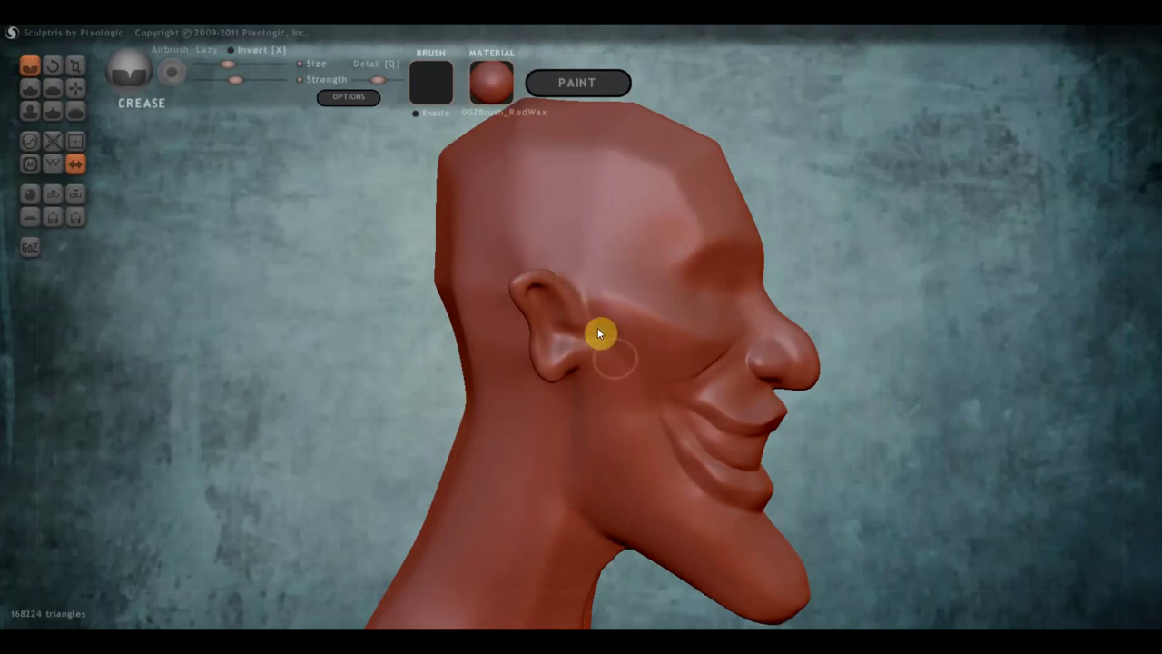
pyautogui.moveTo(602, 321); pyautogui.dragTo(646, 446)
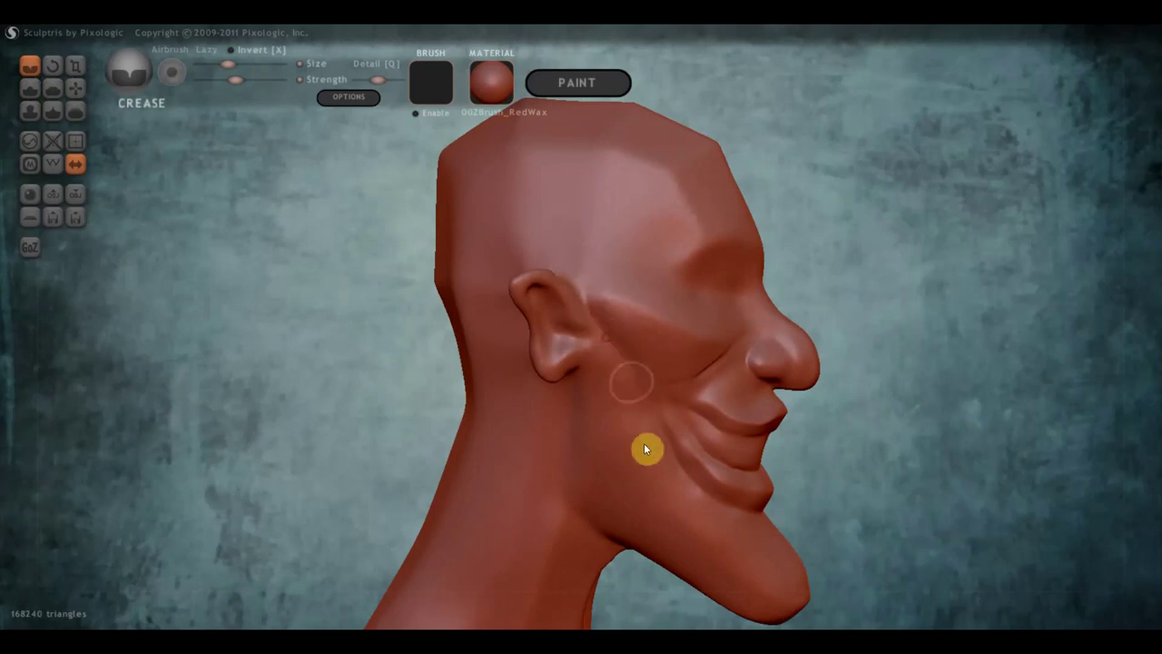
pyautogui.moveTo(624, 369); pyautogui.dragTo(639, 412)
pyautogui.moveTo(638, 412); pyautogui.dragTo(424, 383, button='right')
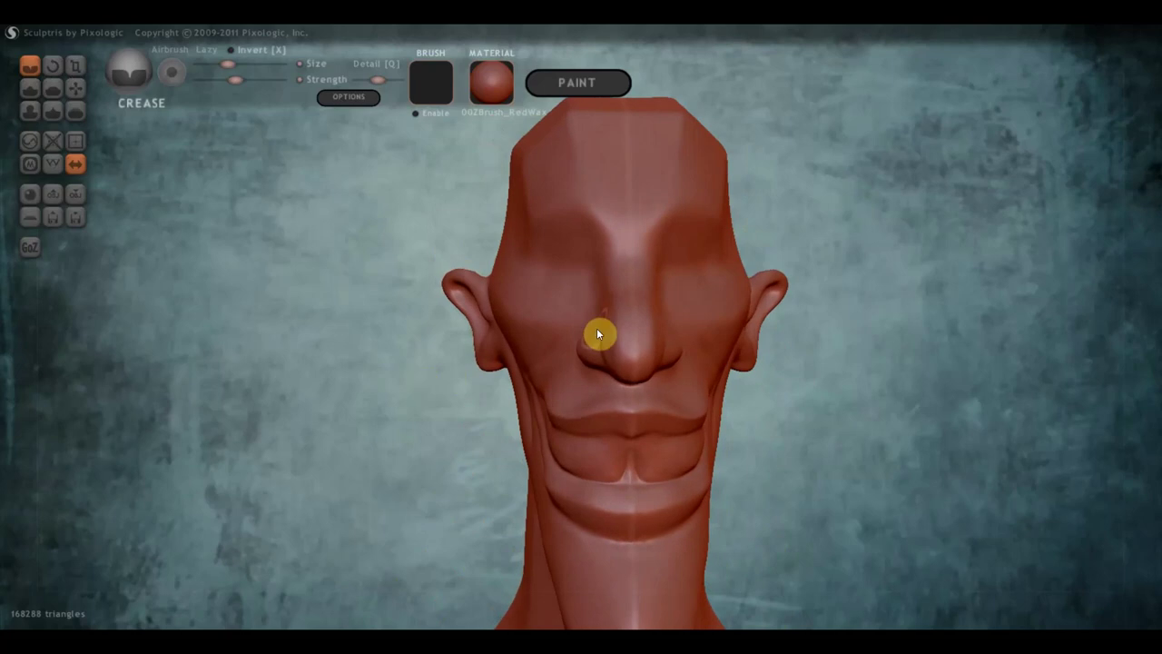
# Crease along the brow and nose bridge and around the eye socket
pyautogui.moveTo(597, 328); pyautogui.dragTo(628, 362, button='right')
pyautogui.scroll(2, 628, 362)
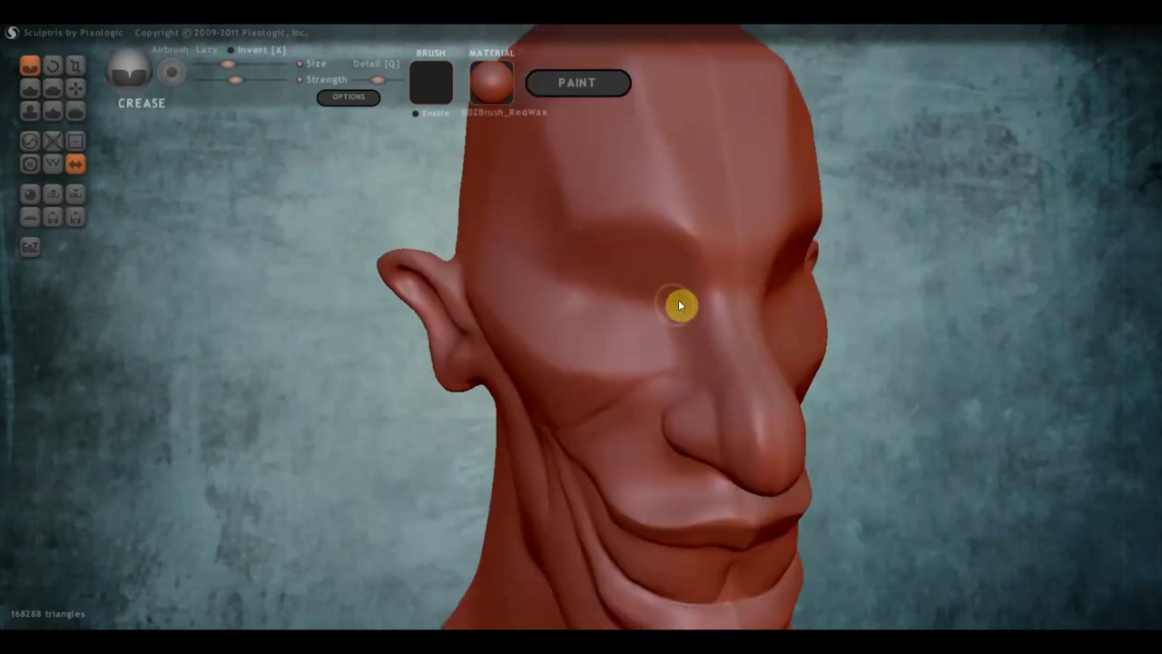
pyautogui.moveTo(711, 258); pyautogui.dragTo(700, 308)
pyautogui.moveTo(713, 249)
pyautogui.mouseDown()
pyautogui.moveTo(684, 314)
pyautogui.moveTo(711, 382)
pyautogui.moveTo(624, 410)
pyautogui.moveTo(677, 373)
pyautogui.moveTo(576, 324)
pyautogui.moveTo(566, 299)
pyautogui.moveTo(607, 347)
pyautogui.moveTo(671, 332)
pyautogui.moveTo(666, 345)
pyautogui.moveTo(568, 314)
pyautogui.moveTo(612, 326)
pyautogui.mouseUp()
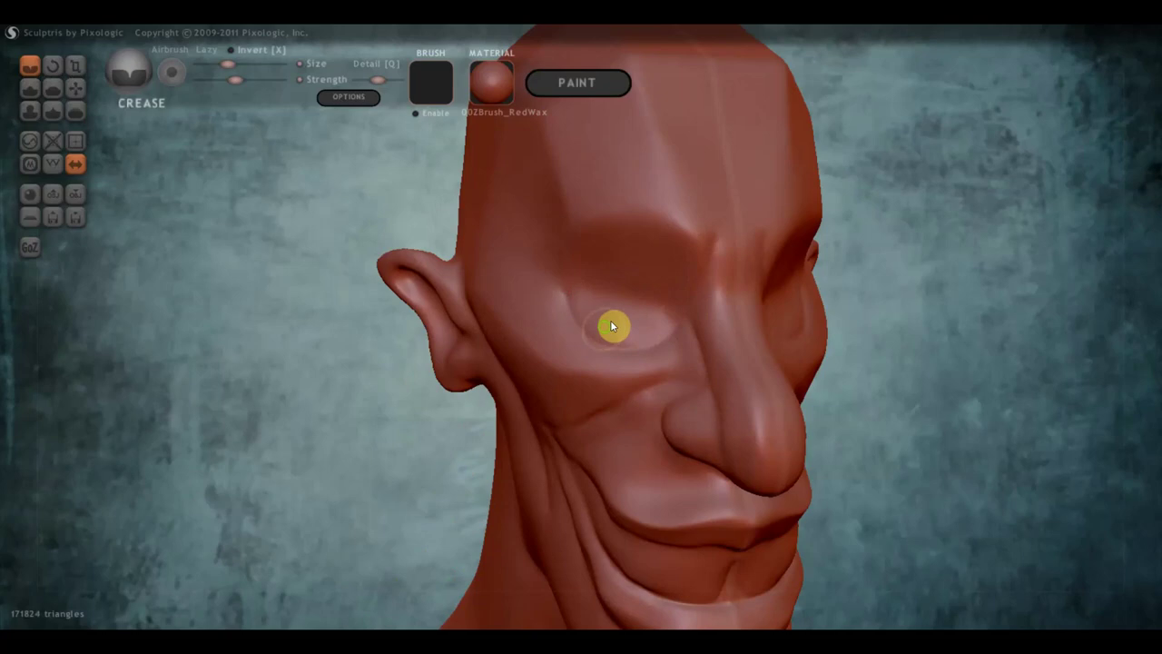
pyautogui.moveTo(612, 327)
pyautogui.mouseDown(button='right')
pyautogui.moveTo(746, 324)
pyautogui.moveTo(586, 310)
pyautogui.mouseUp(button='right')
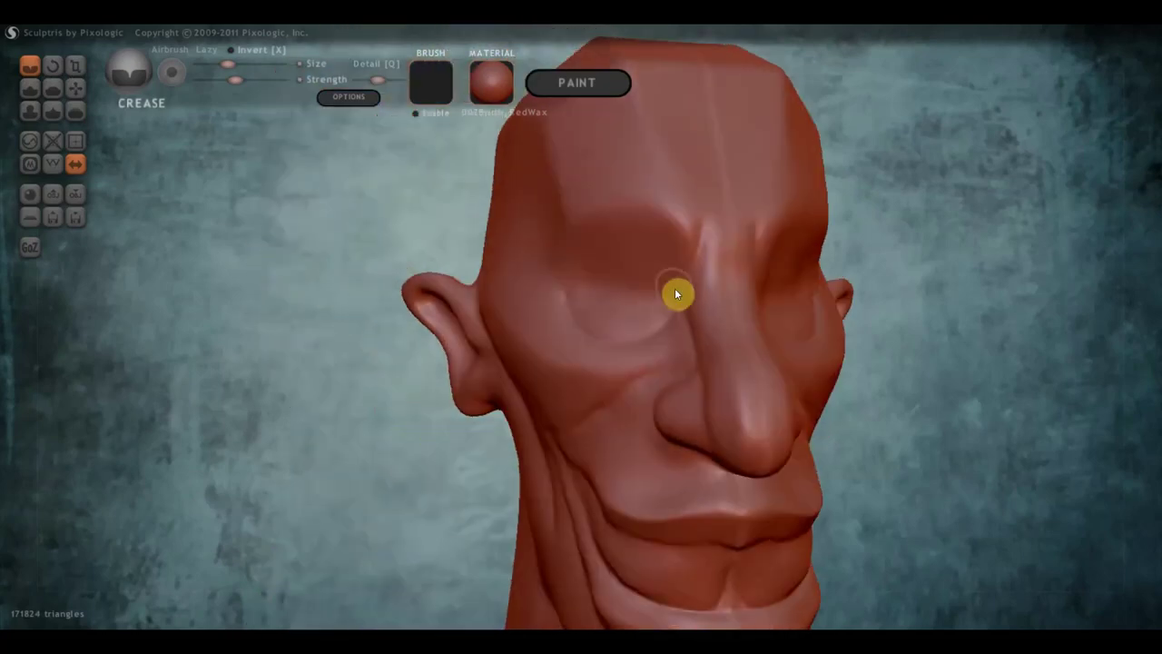
# Crease above the left eye socket and down its inner side
pyautogui.moveTo(665, 287); pyautogui.dragTo(622, 278, button='right')
pyautogui.scroll(-3, 623, 263)
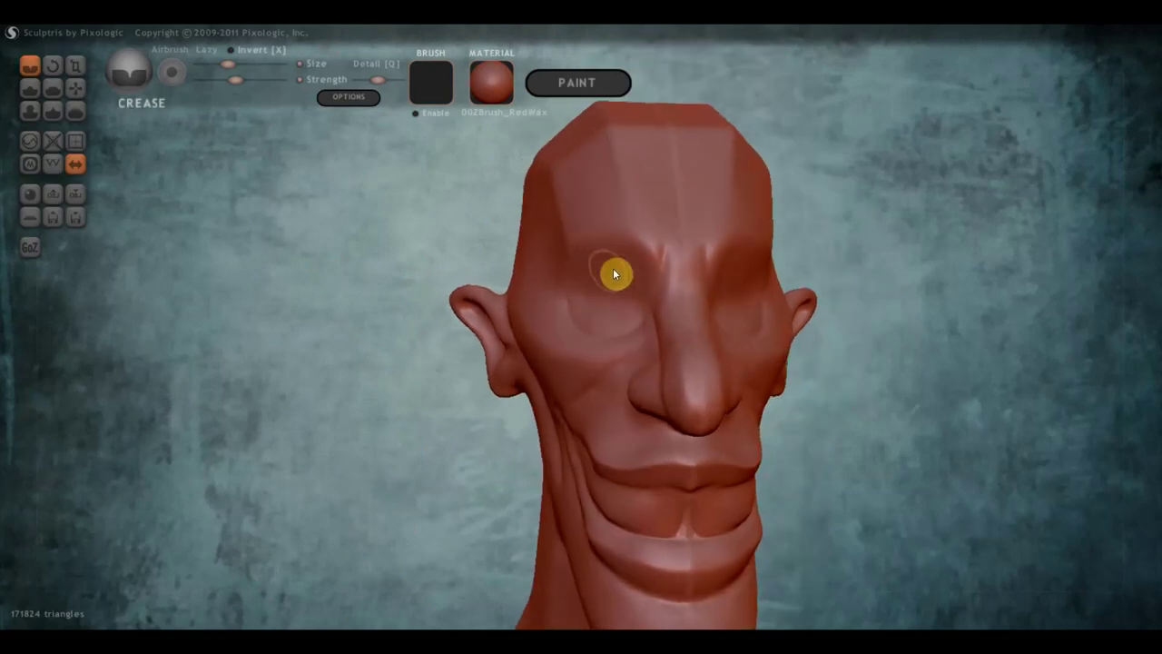
pyautogui.moveTo(615, 272)
pyautogui.mouseDown()
pyautogui.moveTo(626, 267)
pyautogui.moveTo(594, 267)
pyautogui.moveTo(582, 286)
pyautogui.moveTo(591, 317)
pyautogui.moveTo(620, 319)
pyautogui.moveTo(632, 299)
pyautogui.moveTo(619, 256)
pyautogui.moveTo(594, 257)
pyautogui.moveTo(583, 285)
pyautogui.moveTo(593, 323)
pyautogui.moveTo(633, 319)
pyautogui.mouseUp()
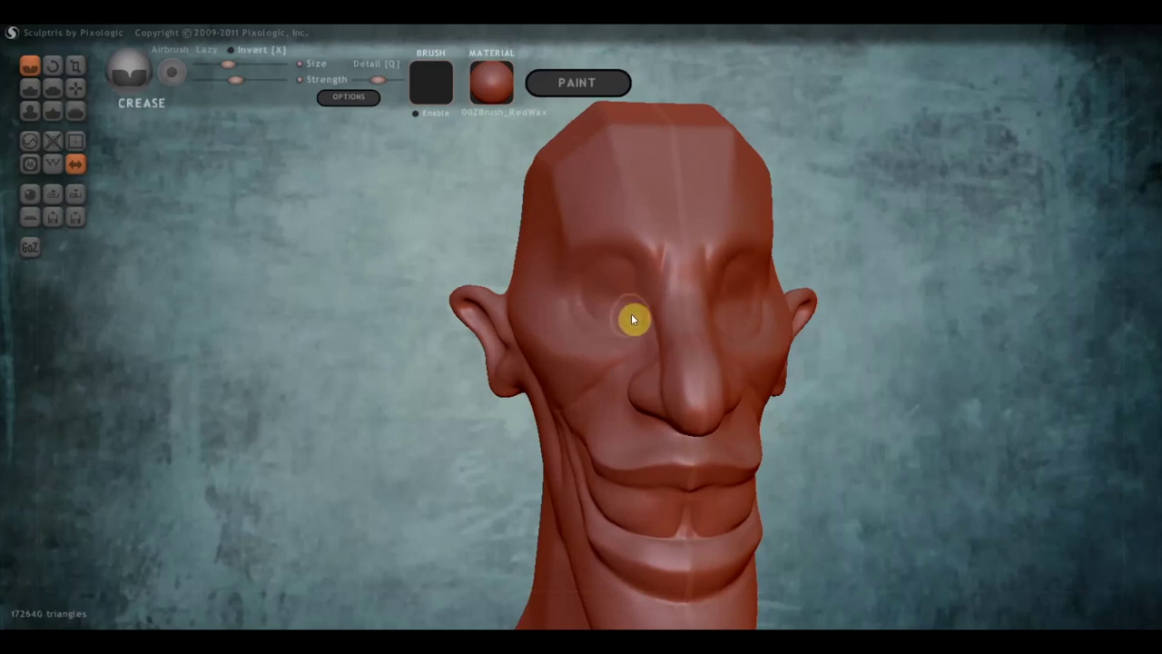
pyautogui.moveTo(633, 271)
pyautogui.mouseDown()
pyautogui.moveTo(627, 315)
pyautogui.moveTo(583, 279)
pyautogui.mouseUp()
# Deepen the crease along the upper edge of the eye socket
pyautogui.moveTo(584, 280); pyautogui.dragTo(732, 321, button='right')
pyautogui.scroll(3, 732, 321)
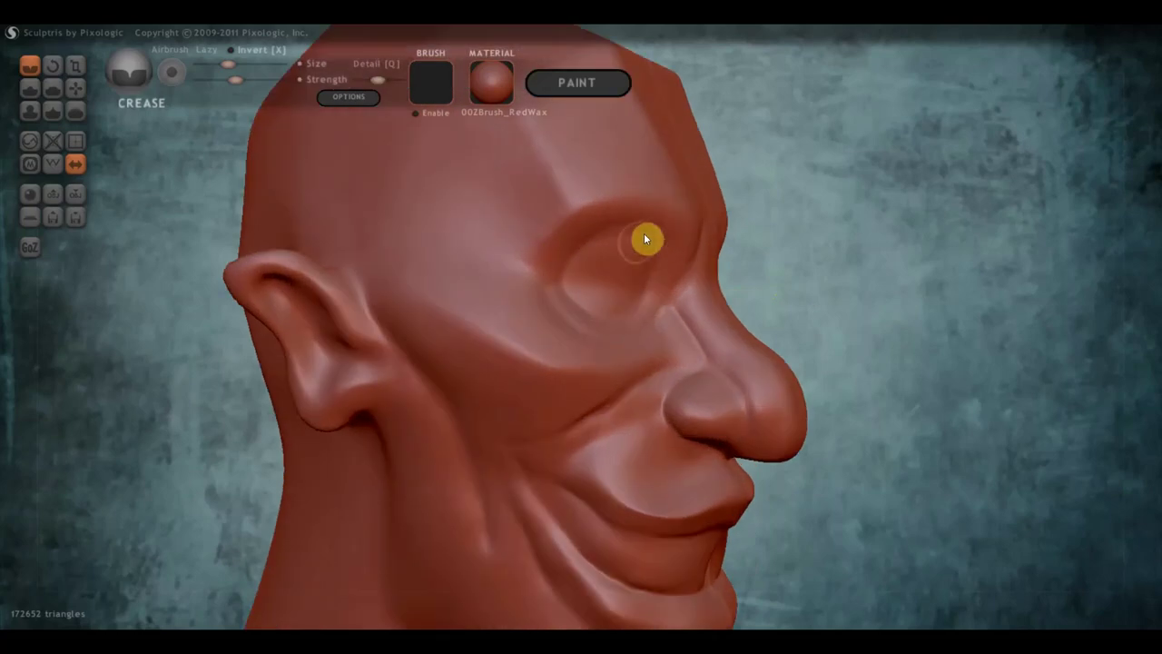
pyautogui.moveTo(646, 235)
pyautogui.mouseDown()
pyautogui.moveTo(656, 272)
pyautogui.moveTo(617, 324)
pyautogui.moveTo(593, 309)
pyautogui.mouseUp()
pyautogui.moveTo(594, 309)
pyautogui.mouseDown(button='right')
pyautogui.moveTo(461, 300)
pyautogui.moveTo(500, 263)
pyautogui.mouseUp(button='right')
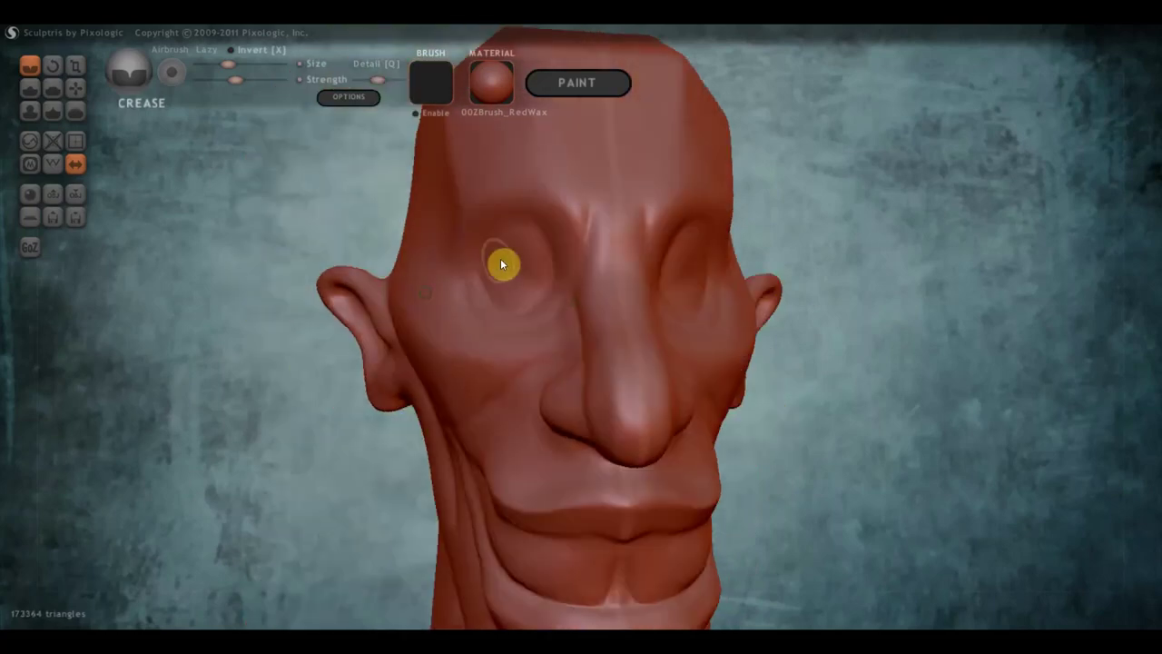
pyautogui.moveTo(546, 262)
pyautogui.mouseDown()
pyautogui.moveTo(542, 227)
pyautogui.moveTo(485, 248)
pyautogui.moveTo(501, 305)
pyautogui.moveTo(551, 292)
pyautogui.moveTo(472, 262)
pyautogui.mouseUp()
pyautogui.moveTo(472, 263)
pyautogui.mouseDown(button='right')
pyautogui.moveTo(477, 271)
pyautogui.moveTo(442, 264)
pyautogui.mouseUp(button='right')
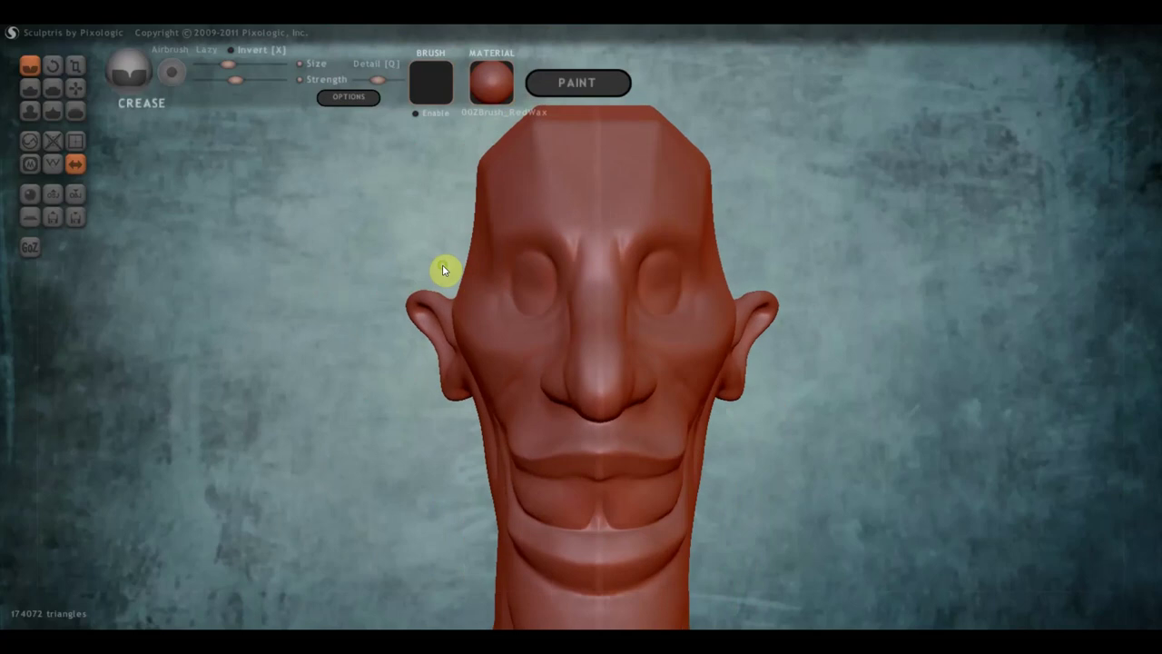
pyautogui.click(75, 87)
pyautogui.scroll(3, 426, 250)
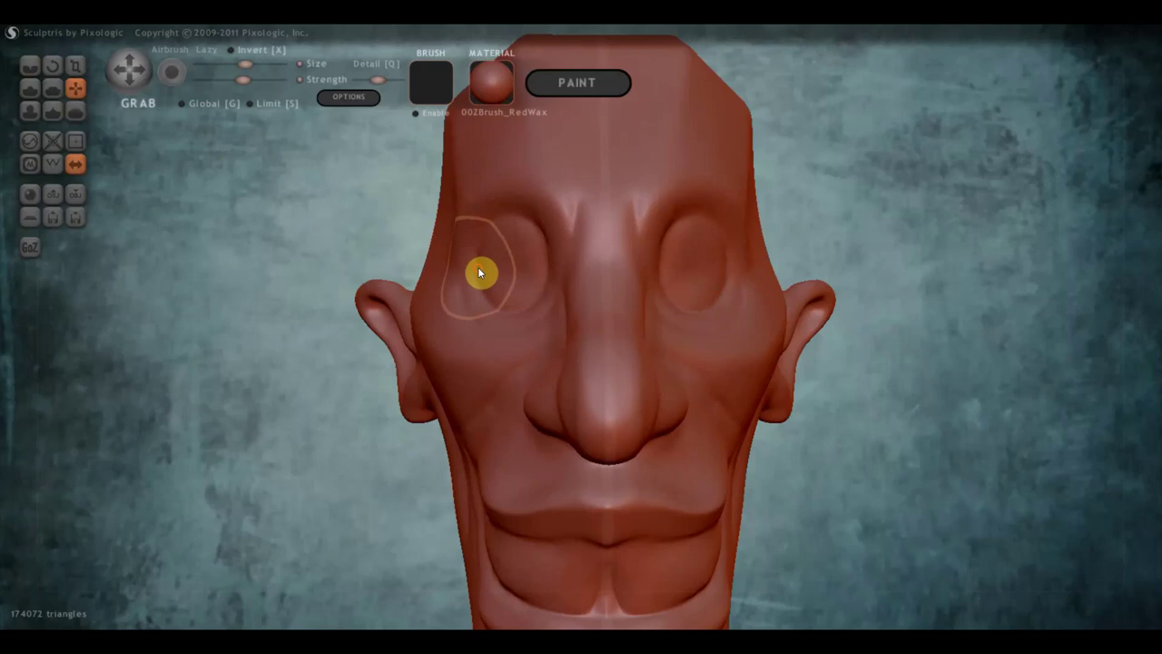
# Grab the upper eye socket and pull it up toward the brow
pyautogui.moveTo(519, 318)
pyautogui.mouseDown(button='right')
pyautogui.moveTo(687, 349)
pyautogui.moveTo(734, 335)
pyautogui.mouseUp(button='right')
pyautogui.moveTo(586, 287); pyautogui.dragTo(583, 283, button='right')
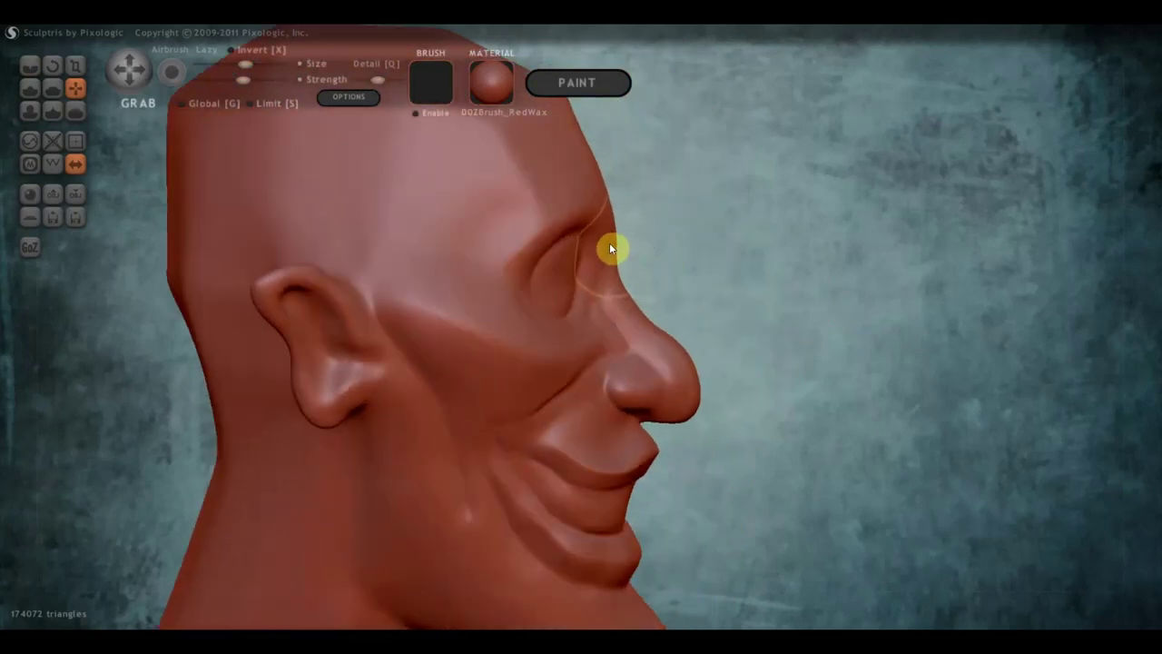
pyautogui.moveTo(601, 238); pyautogui.dragTo(566, 194)
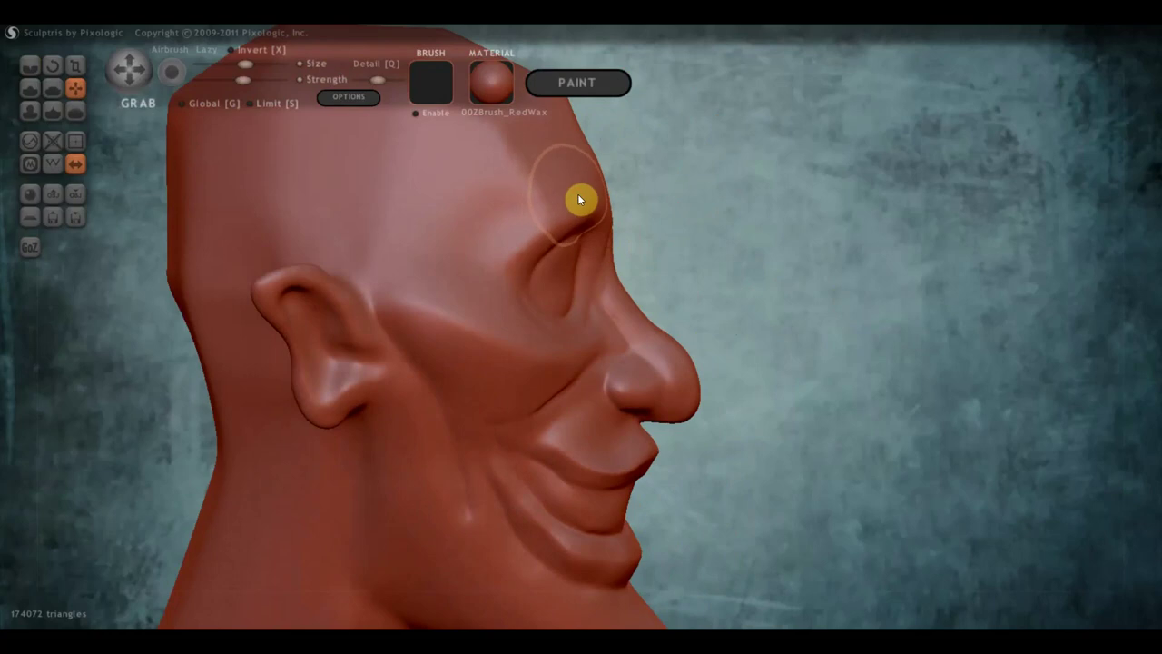
pyautogui.moveTo(581, 227); pyautogui.dragTo(355, 212, button='right')
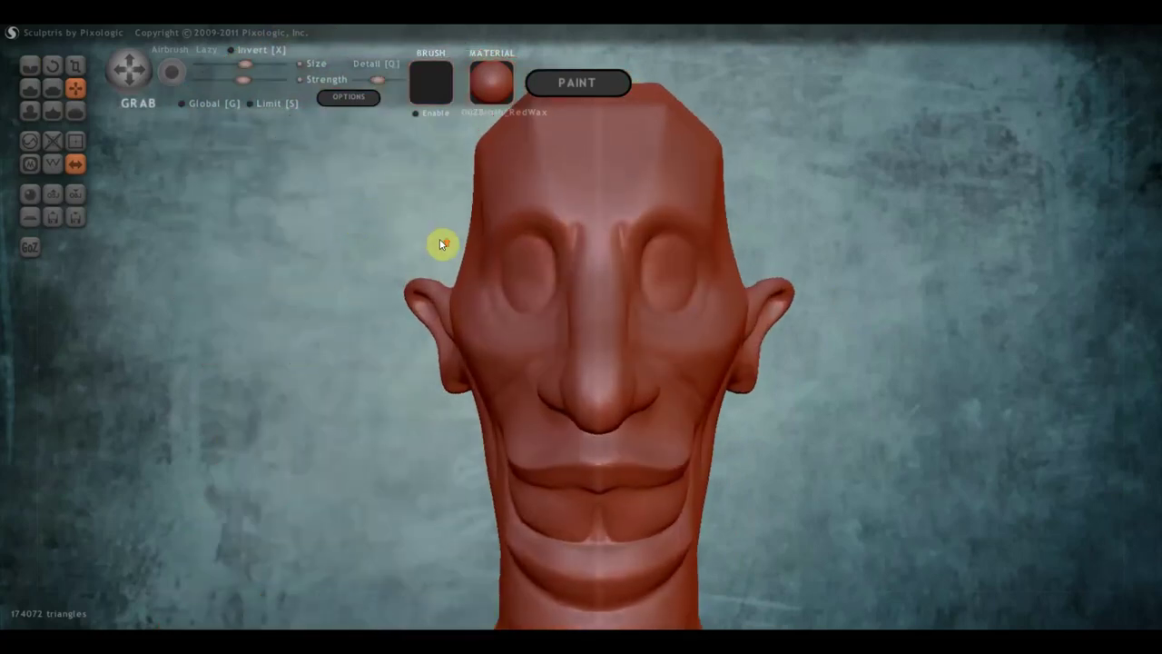
pyautogui.scroll(3, 444, 245)
pyautogui.scroll(1, 449, 246)
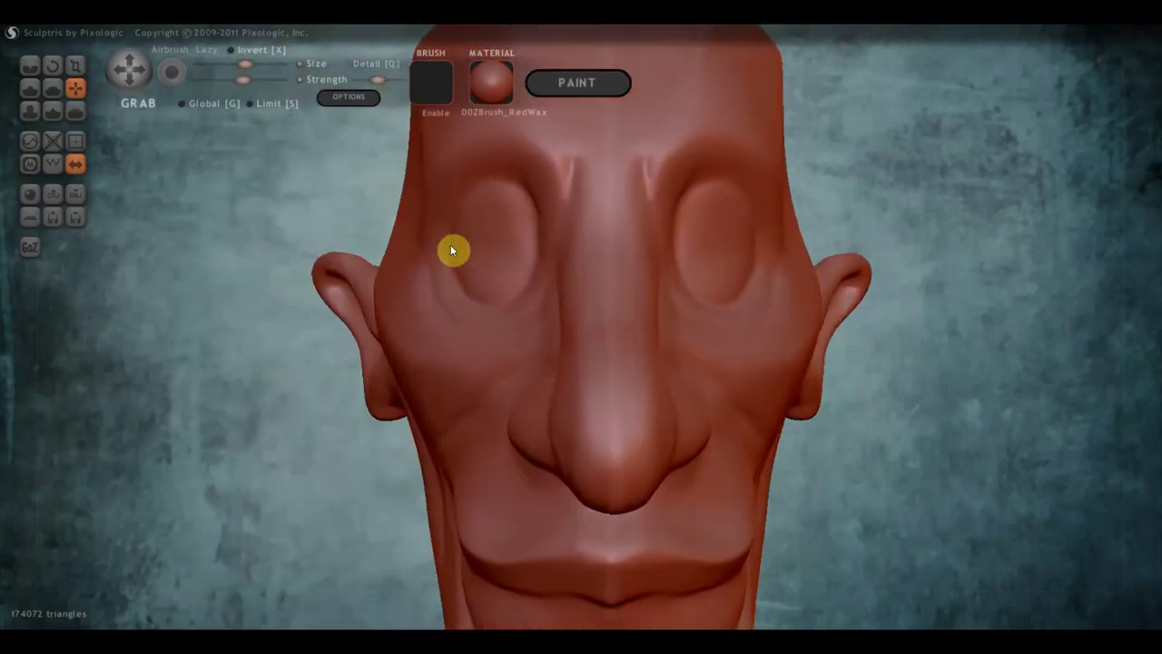
# Carve a Crease line across the left eye socket
pyautogui.click(30, 67)
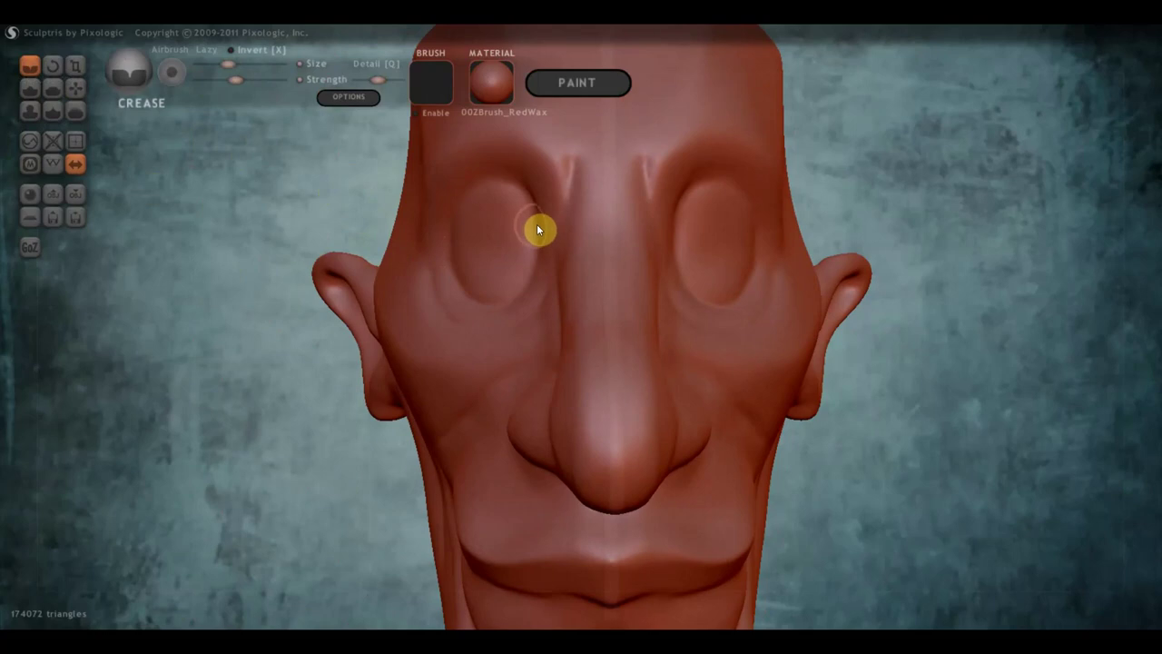
pyautogui.moveTo(537, 223); pyautogui.dragTo(528, 223)
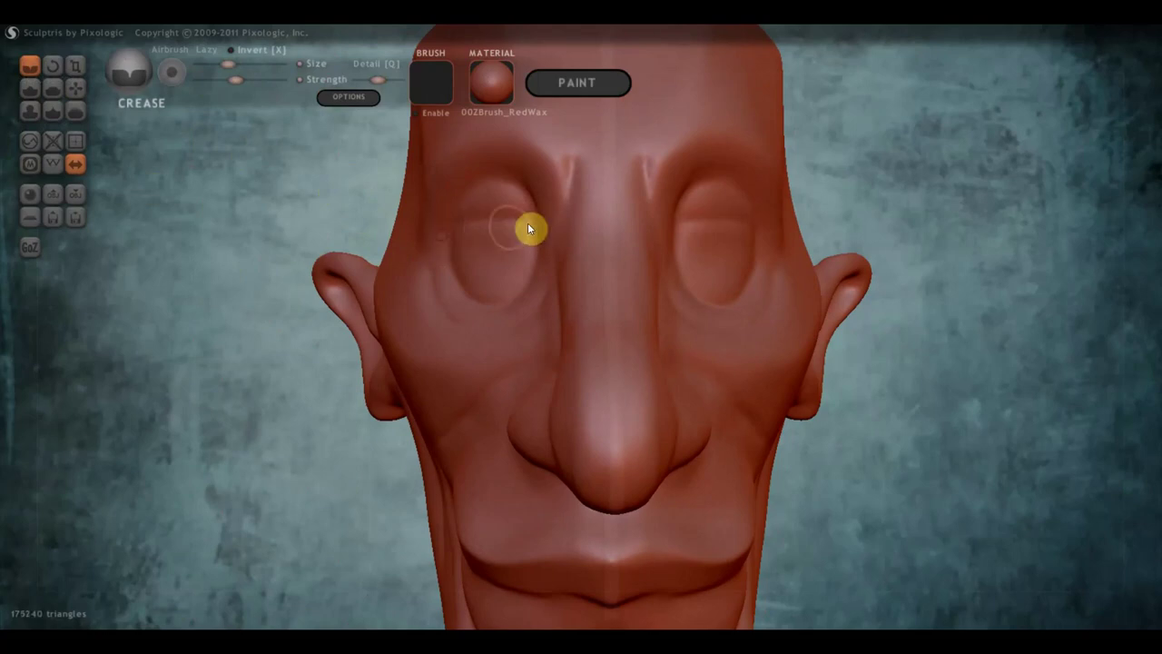
pyautogui.moveTo(527, 222); pyautogui.dragTo(433, 251)
pyautogui.moveTo(433, 251)
pyautogui.mouseDown(button='right')
pyautogui.moveTo(574, 297)
pyautogui.moveTo(656, 268)
pyautogui.mouseUp(button='right')
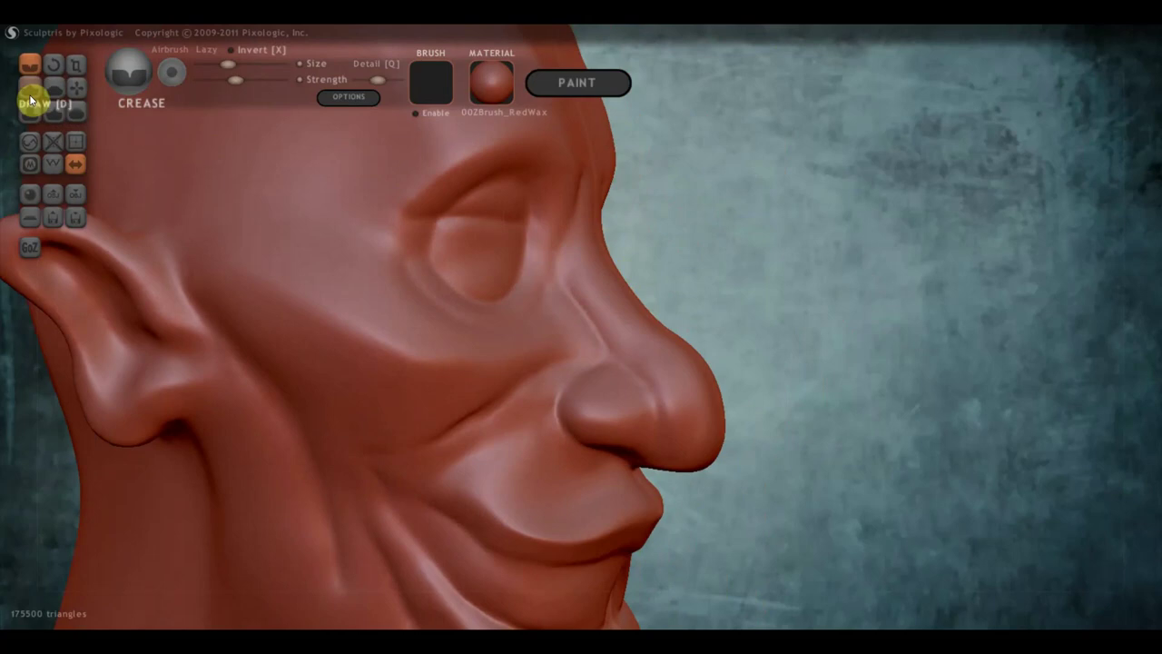
# Switch to the Draw brush and make it slightly larger
pyautogui.click(30, 95)
pyautogui.scroll(-3, 515, 312)
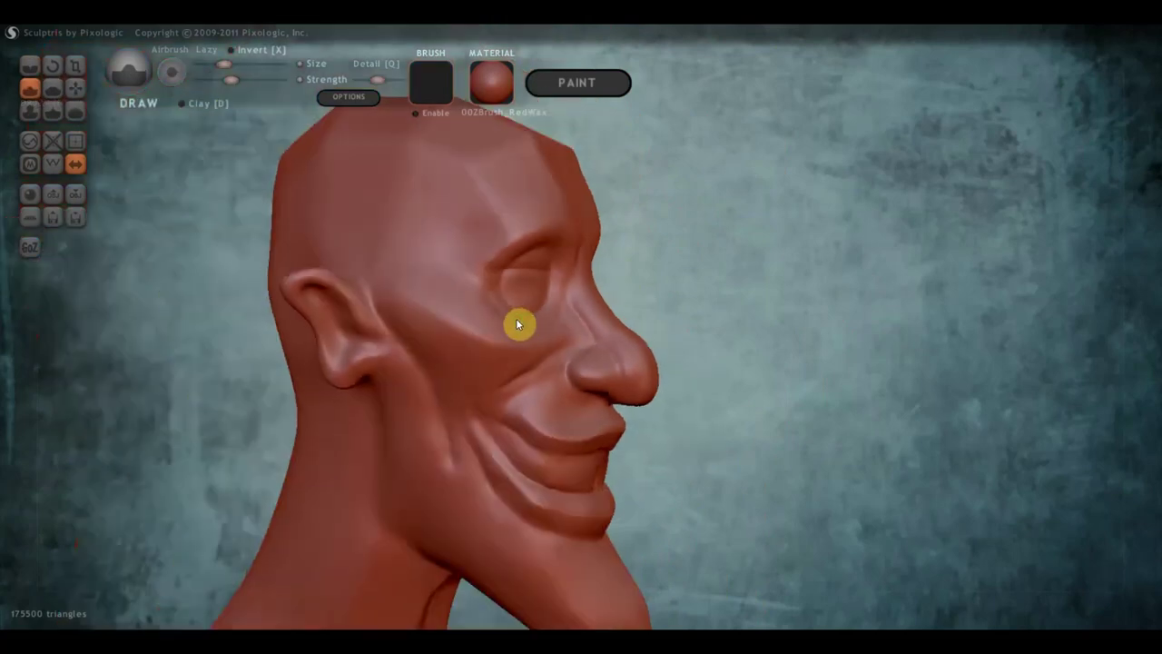
pyautogui.moveTo(517, 324); pyautogui.dragTo(389, 285, button='right')
pyautogui.moveTo(242, 63); pyautogui.dragTo(235, 63)
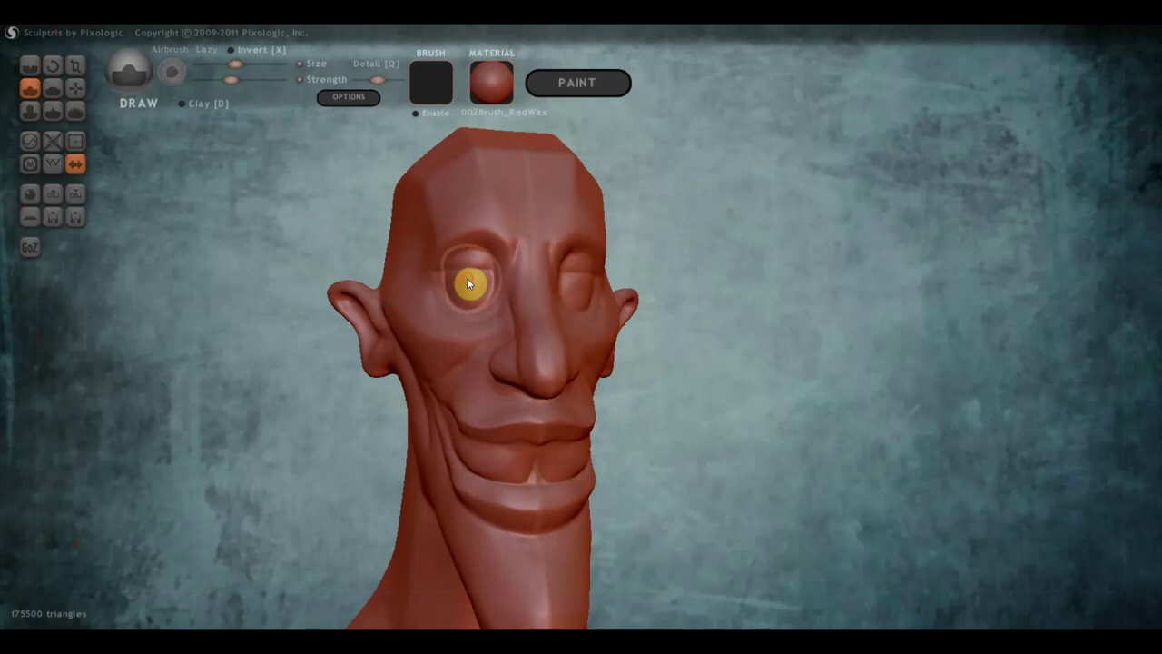
pyautogui.moveTo(476, 292); pyautogui.dragTo(201, 301, button='right')
pyautogui.scroll(3, 572, 260)
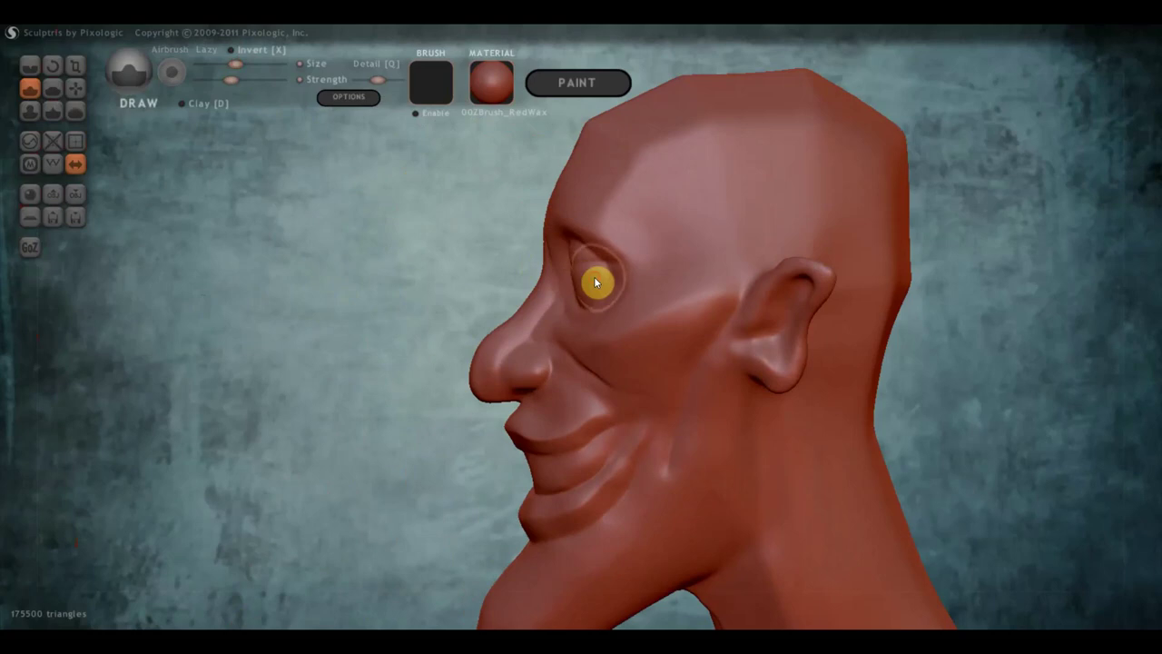
# Build up the lower eyelid and the fold beneath the left eye
pyautogui.moveTo(594, 279)
pyautogui.mouseDown(button='right')
pyautogui.moveTo(797, 292)
pyautogui.moveTo(741, 293)
pyautogui.moveTo(799, 268)
pyautogui.moveTo(596, 289)
pyautogui.mouseUp(button='right')
pyautogui.moveTo(461, 304); pyautogui.dragTo(479, 344, button='right')
pyautogui.scroll(1, 480, 343)
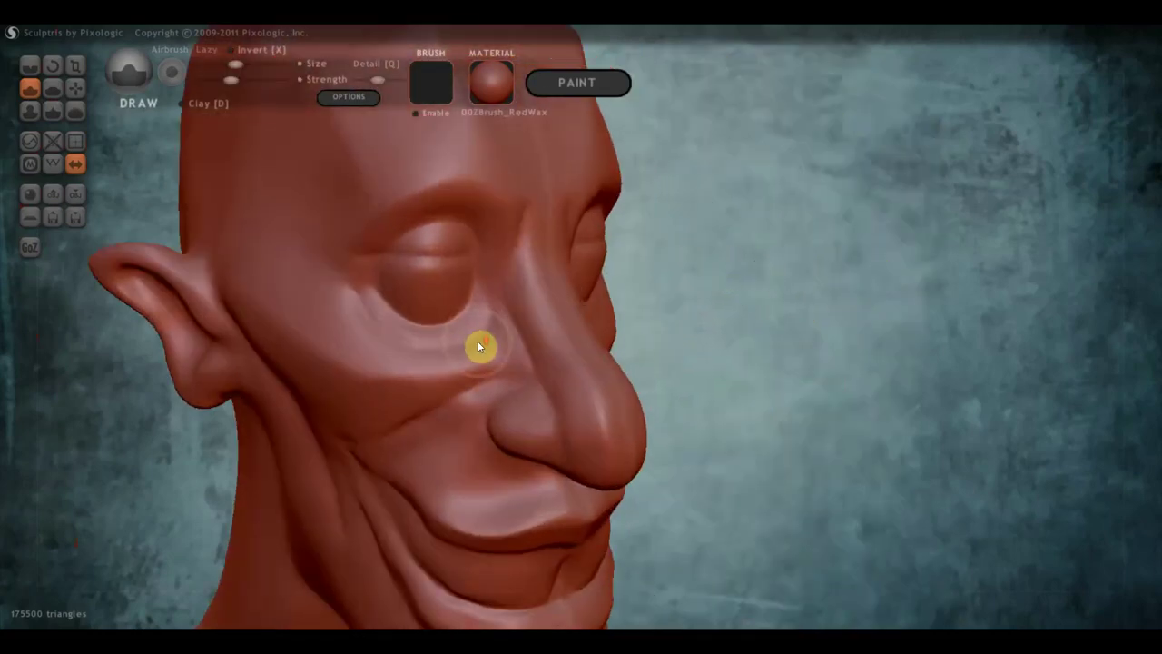
pyautogui.scroll(2, 479, 343)
pyautogui.scroll(1, 459, 332)
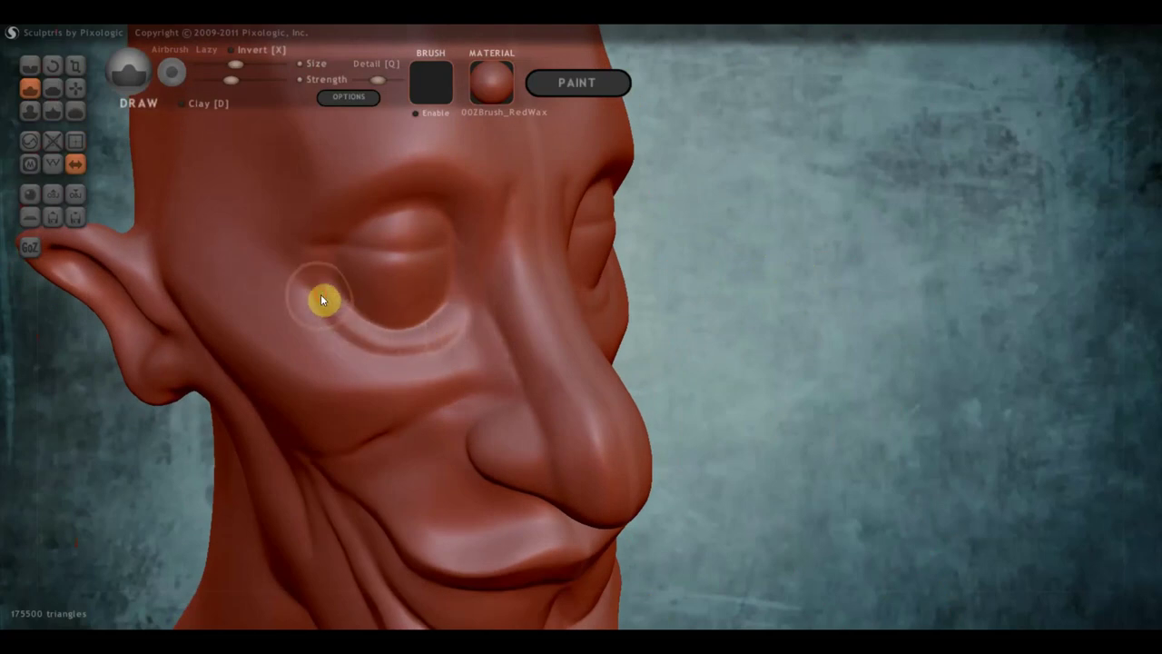
pyautogui.moveTo(321, 299); pyautogui.dragTo(404, 338)
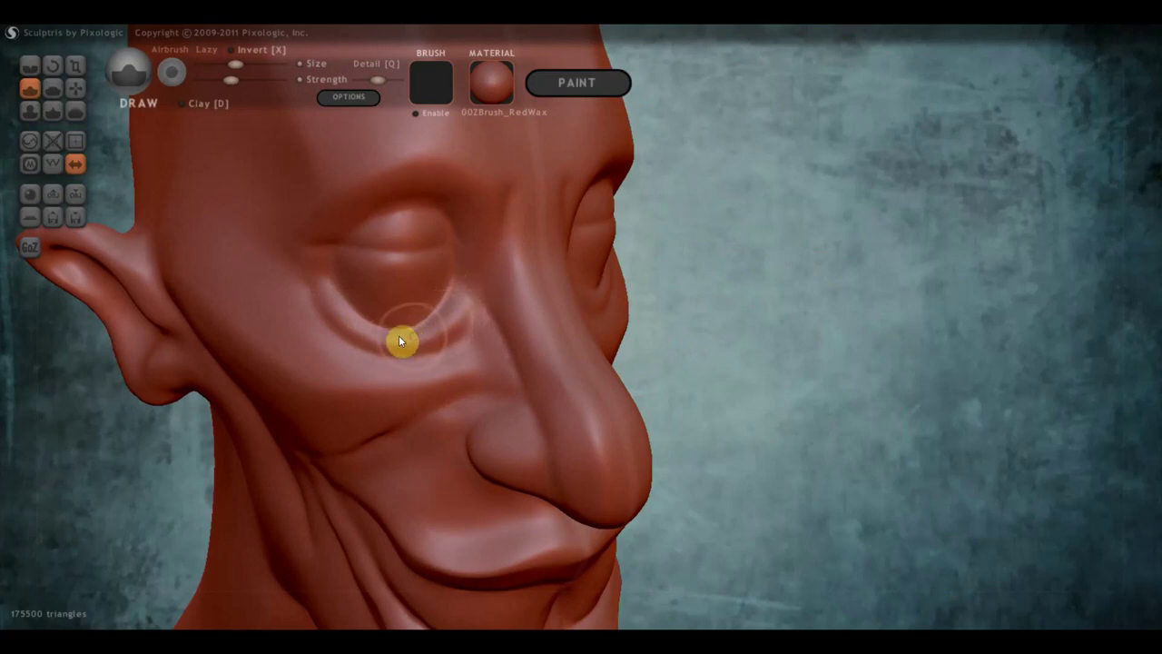
pyautogui.moveTo(398, 335); pyautogui.dragTo(327, 304)
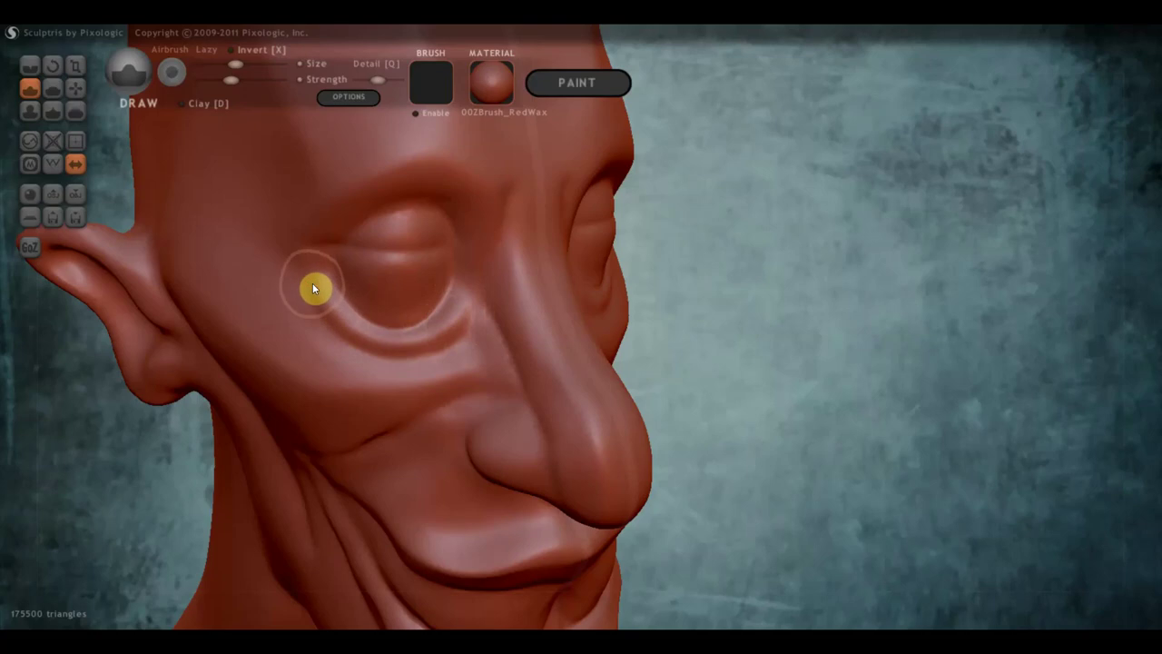
pyautogui.moveTo(318, 317); pyautogui.dragTo(342, 311, button='right')
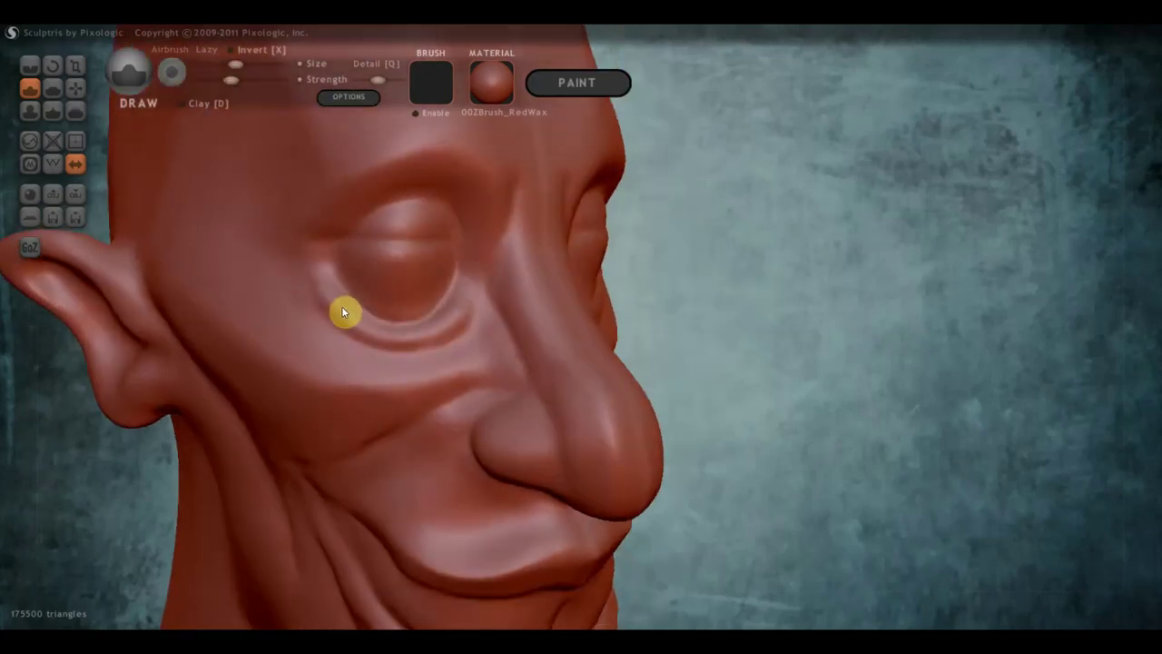
pyautogui.scroll(3, 353, 336)
# Flatten the lower-eyelid bulge and the area beside the eye
pyautogui.click(52, 88)
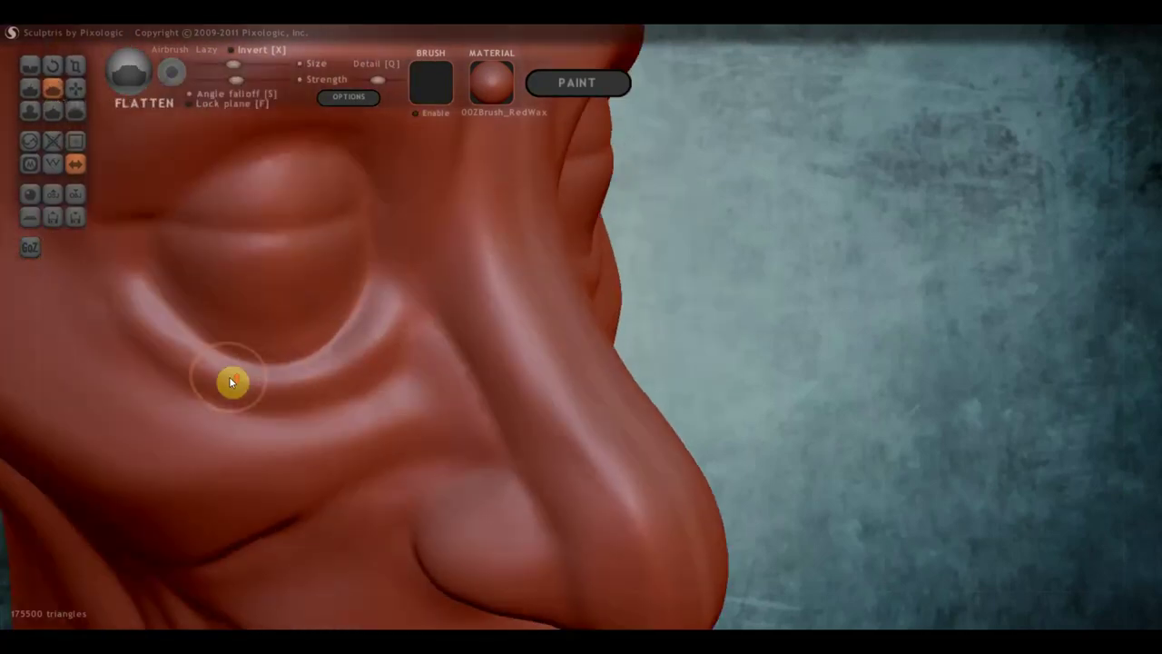
pyautogui.moveTo(230, 381)
pyautogui.mouseDown(button='right')
pyautogui.moveTo(221, 436)
pyautogui.moveTo(304, 367)
pyautogui.moveTo(375, 381)
pyautogui.mouseUp(button='right')
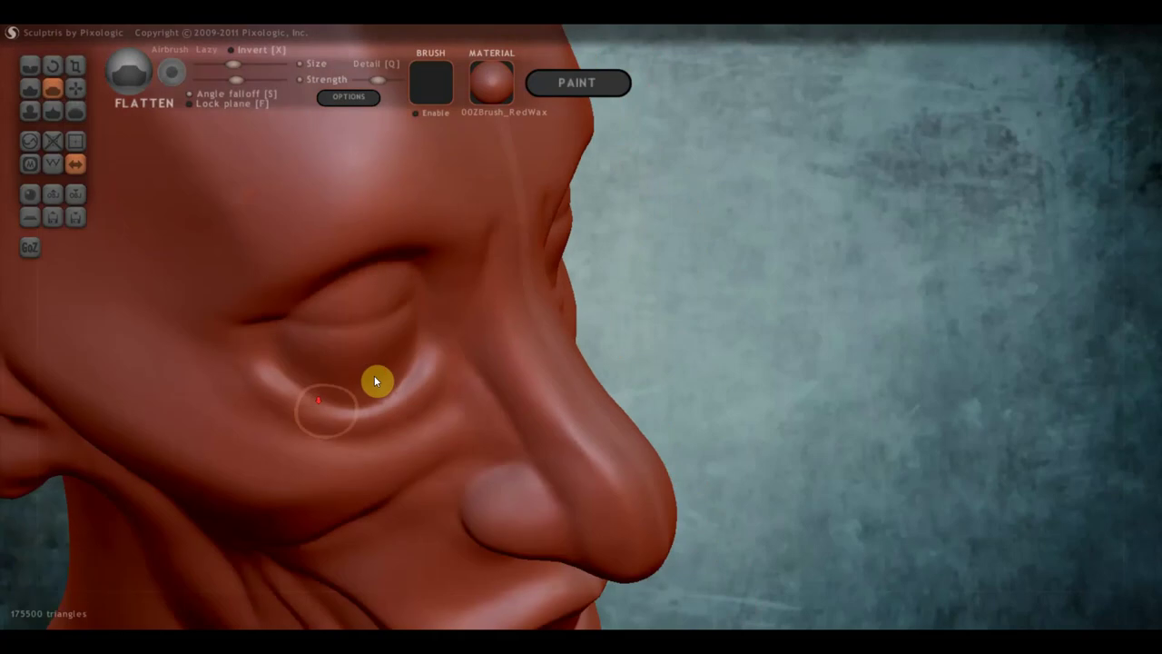
pyautogui.moveTo(424, 363)
pyautogui.mouseDown()
pyautogui.moveTo(336, 407)
pyautogui.moveTo(266, 392)
pyautogui.moveTo(303, 390)
pyautogui.mouseUp()
pyautogui.moveTo(302, 391); pyautogui.dragTo(245, 323, button='right')
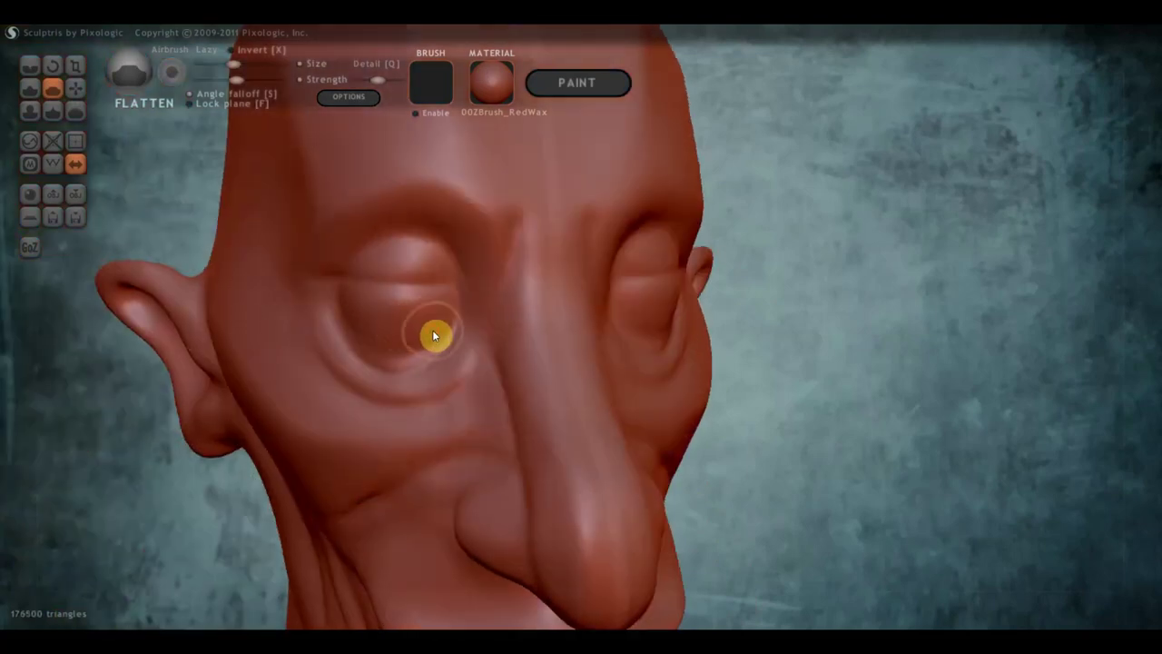
pyautogui.click(33, 91)
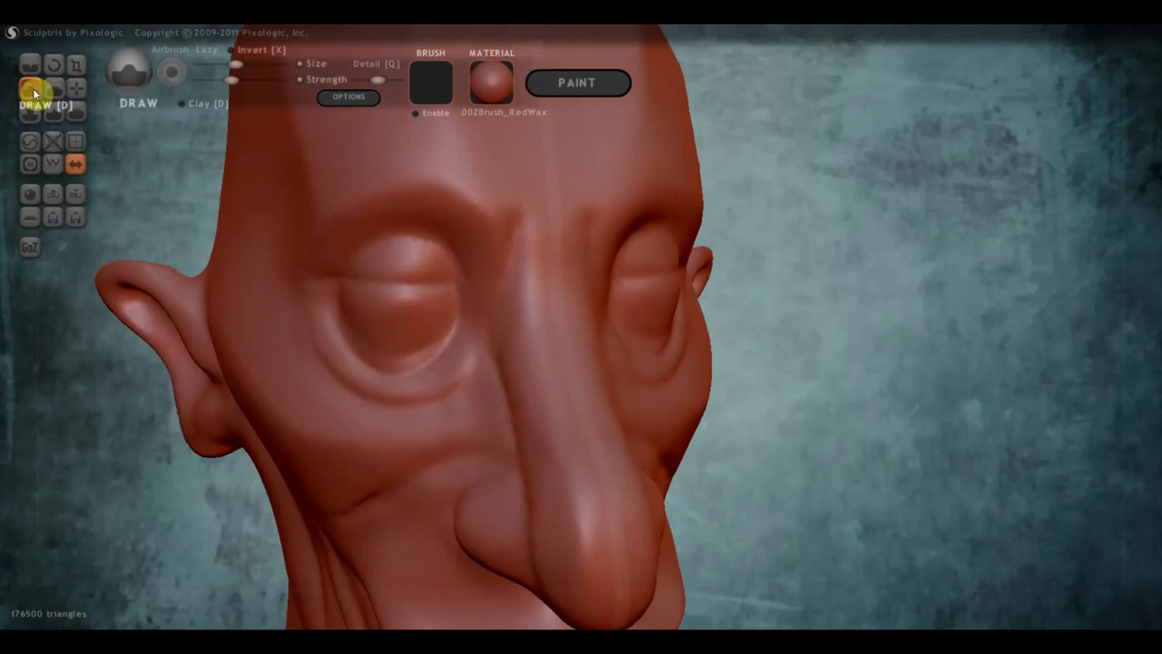
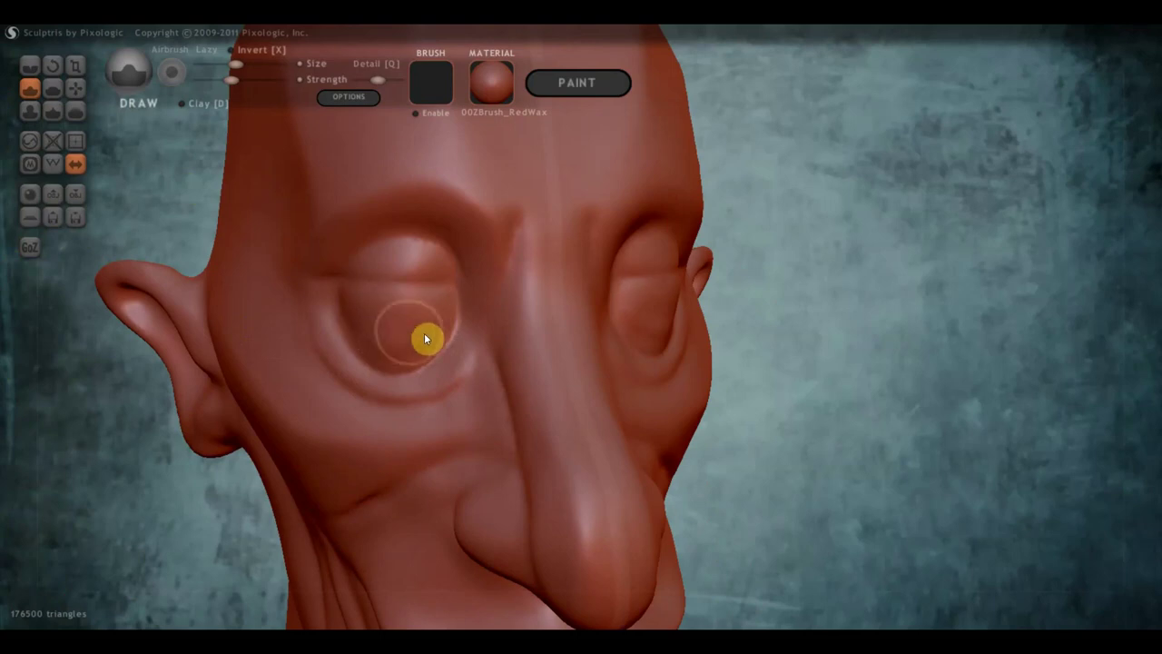
# Shrink the brush and carve a crease across the upper eyelid
pyautogui.scroll(2, 416, 253)
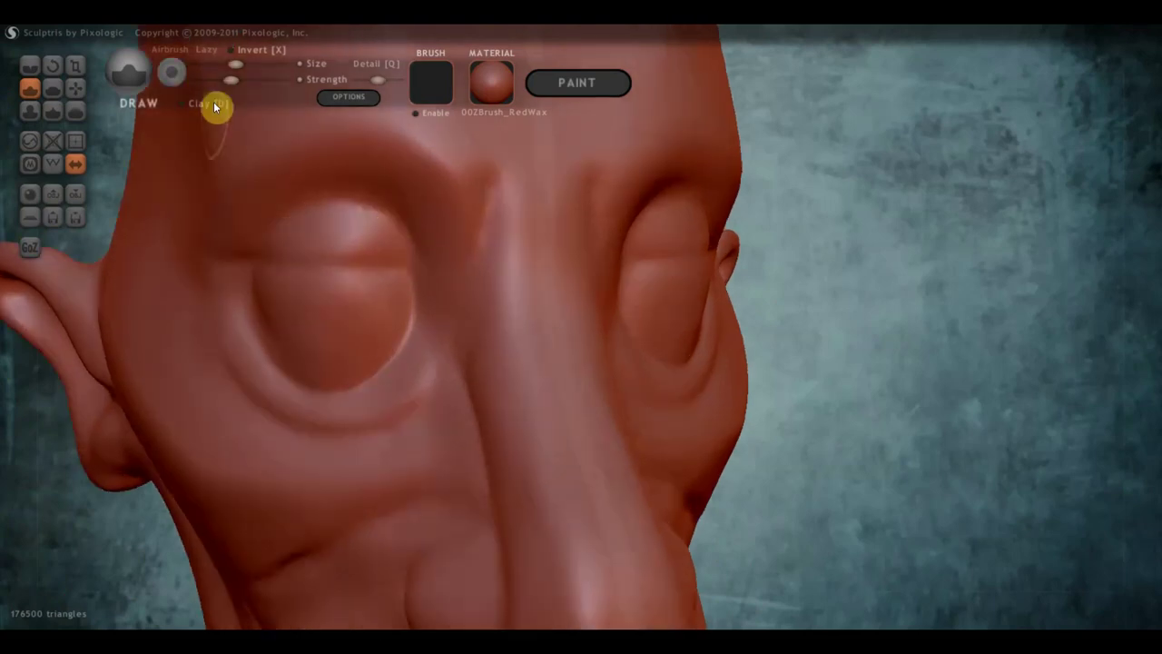
pyautogui.moveTo(234, 65); pyautogui.dragTo(224, 65)
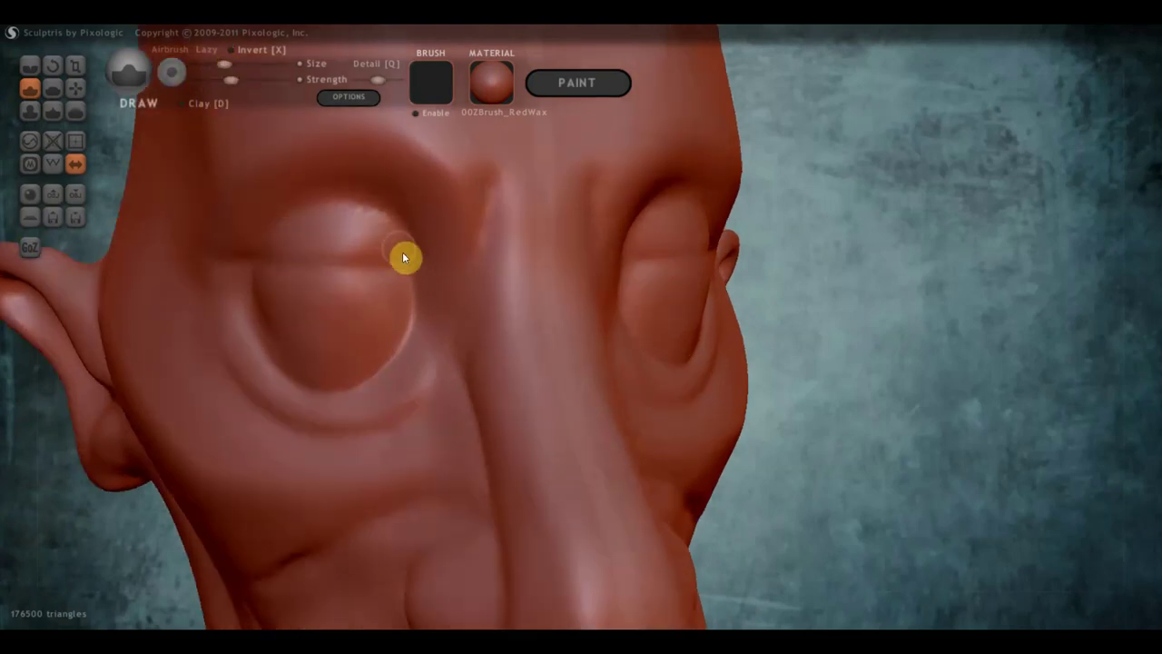
pyautogui.moveTo(404, 257); pyautogui.dragTo(240, 264)
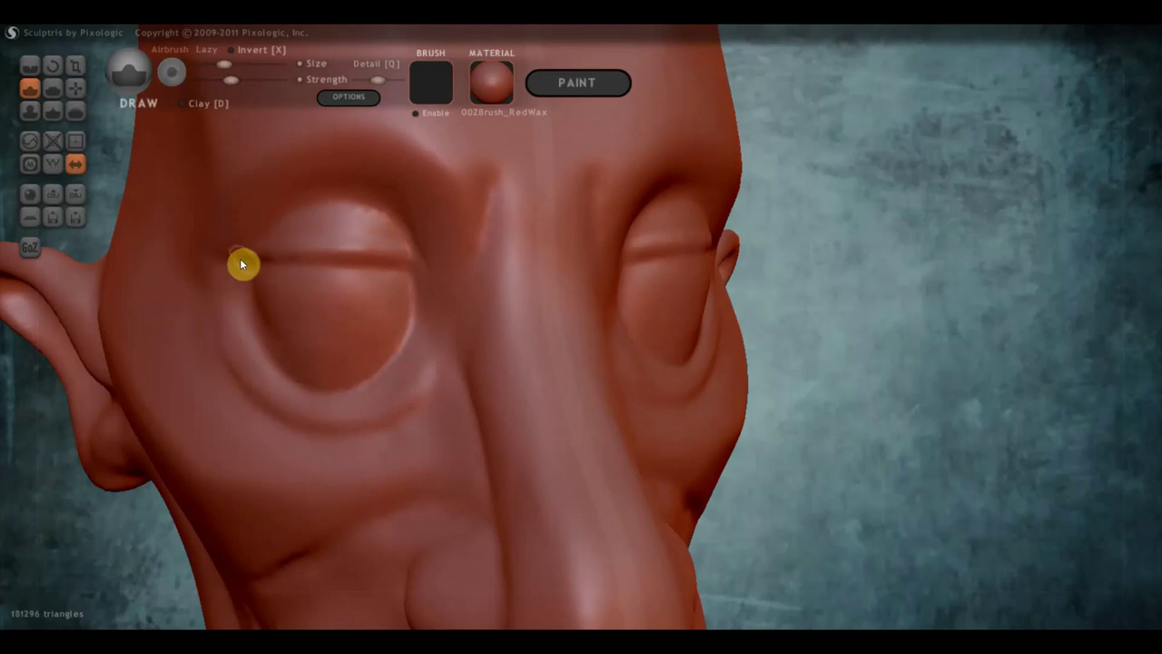
pyautogui.moveTo(294, 261)
pyautogui.mouseDown(button='right')
pyautogui.moveTo(396, 303)
pyautogui.moveTo(317, 265)
pyautogui.moveTo(355, 263)
pyautogui.mouseUp(button='right')
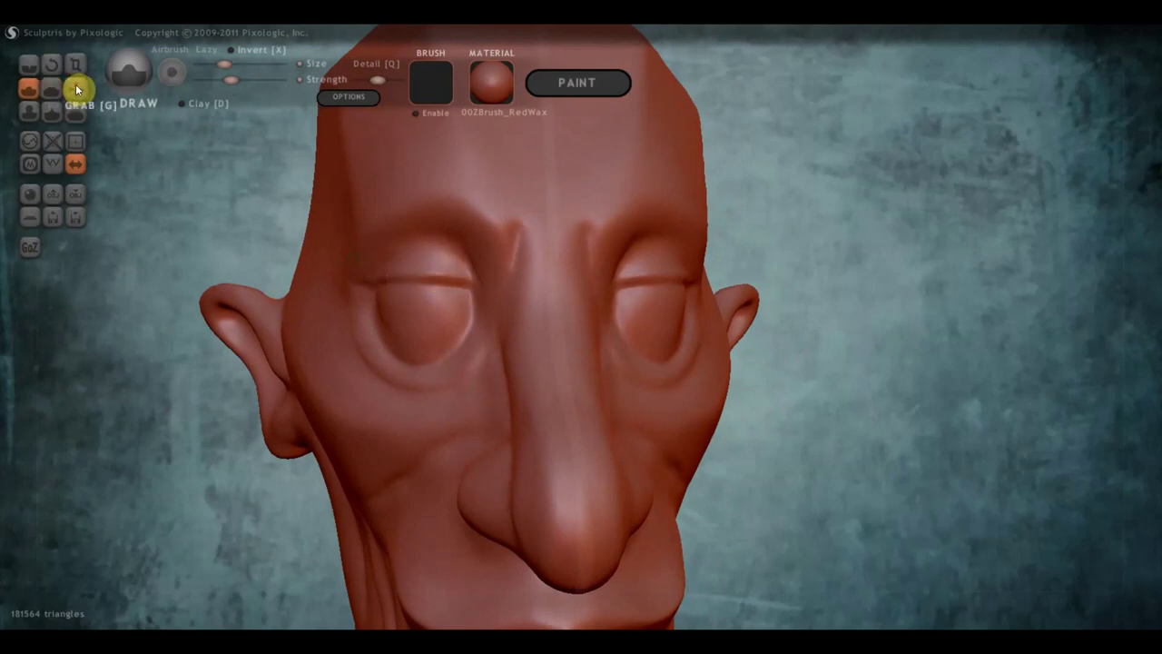
# Flatten the brow ridge above the left eye and smooth the area between the brows
pyautogui.click(51, 89)
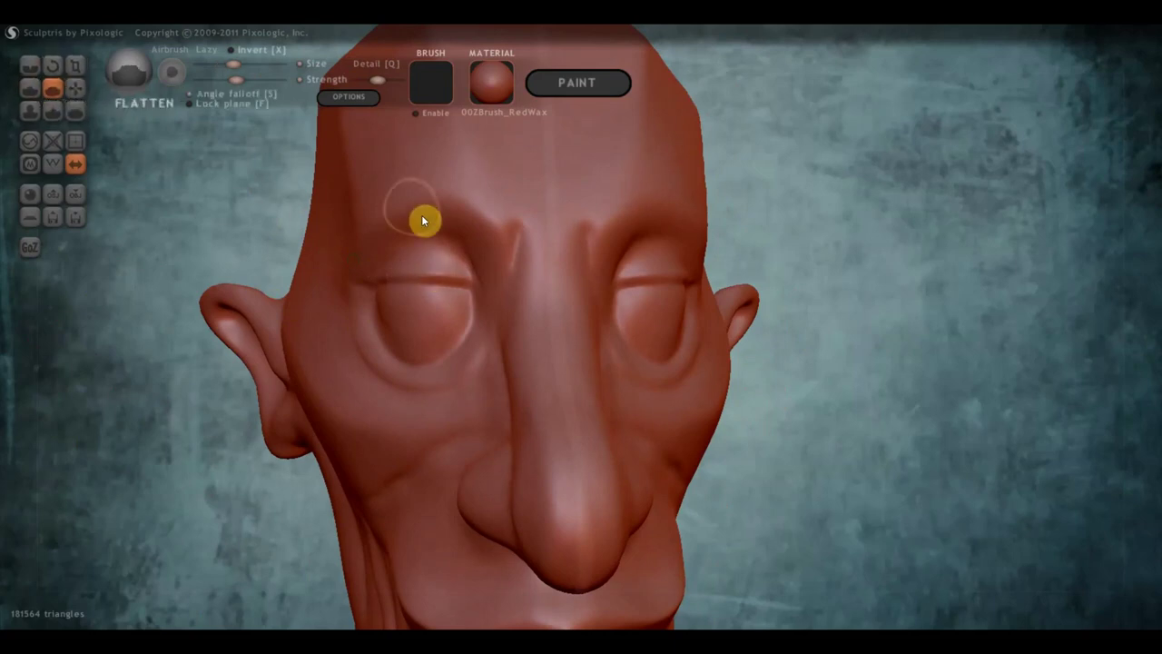
pyautogui.moveTo(472, 249)
pyautogui.mouseDown()
pyautogui.moveTo(464, 234)
pyautogui.moveTo(391, 215)
pyautogui.moveTo(339, 263)
pyautogui.moveTo(395, 222)
pyautogui.moveTo(363, 267)
pyautogui.moveTo(355, 233)
pyautogui.moveTo(337, 312)
pyautogui.moveTo(364, 288)
pyautogui.moveTo(337, 324)
pyautogui.moveTo(408, 239)
pyautogui.moveTo(370, 206)
pyautogui.moveTo(451, 185)
pyautogui.moveTo(498, 218)
pyautogui.mouseUp()
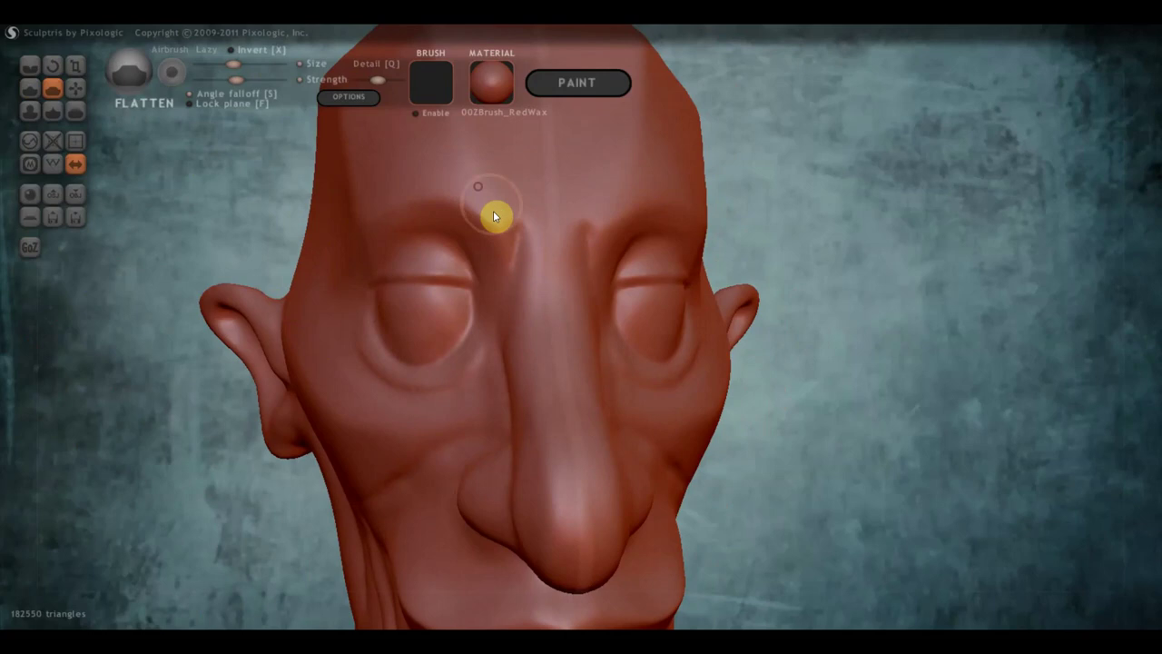
pyautogui.moveTo(497, 172); pyautogui.dragTo(488, 242)
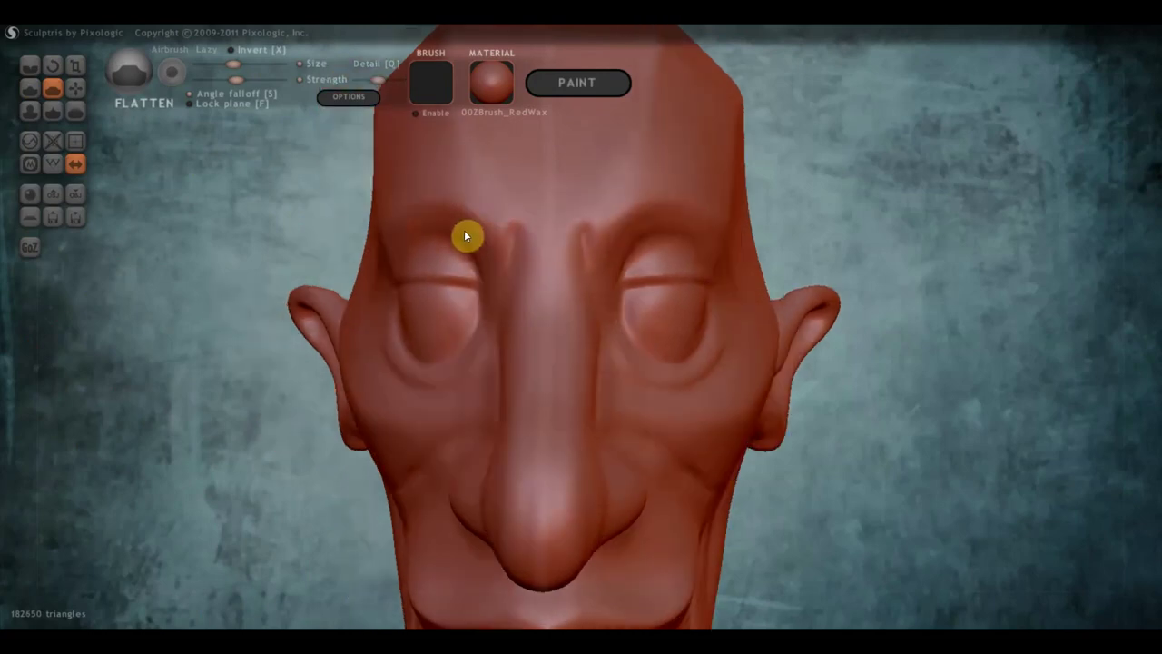
pyautogui.moveTo(506, 236); pyautogui.dragTo(464, 250, button='right')
pyautogui.scroll(-3, 466, 308)
# With the Grab brush, pull the left eye's lower lid upward
pyautogui.press('g')
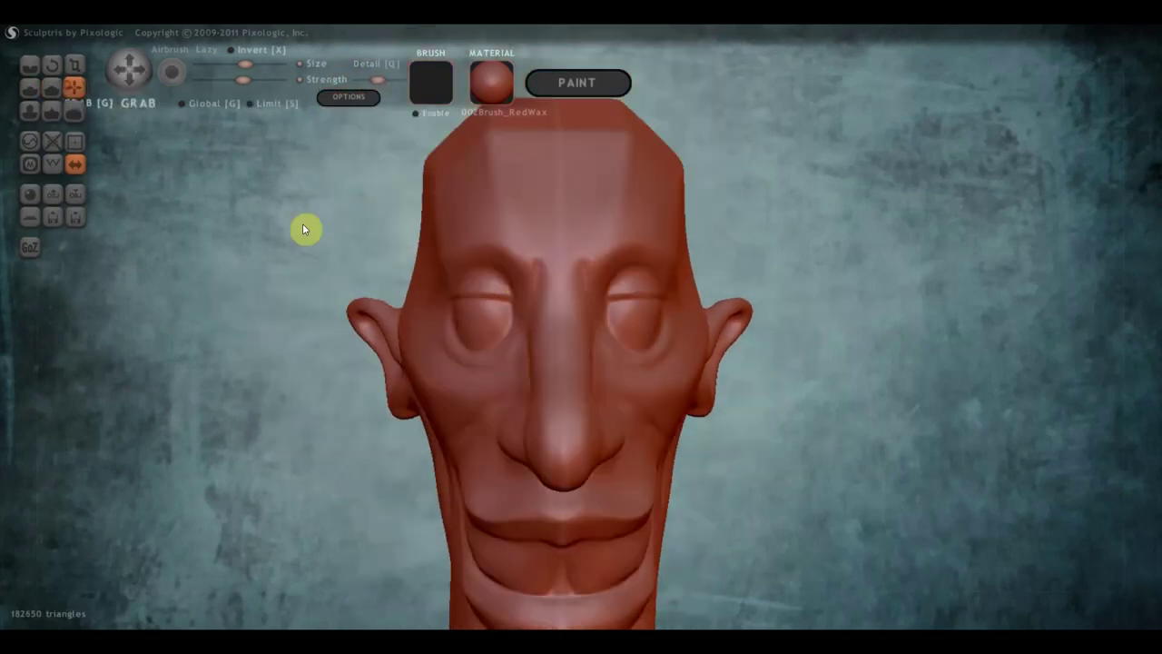
pyautogui.scroll(1, 521, 354)
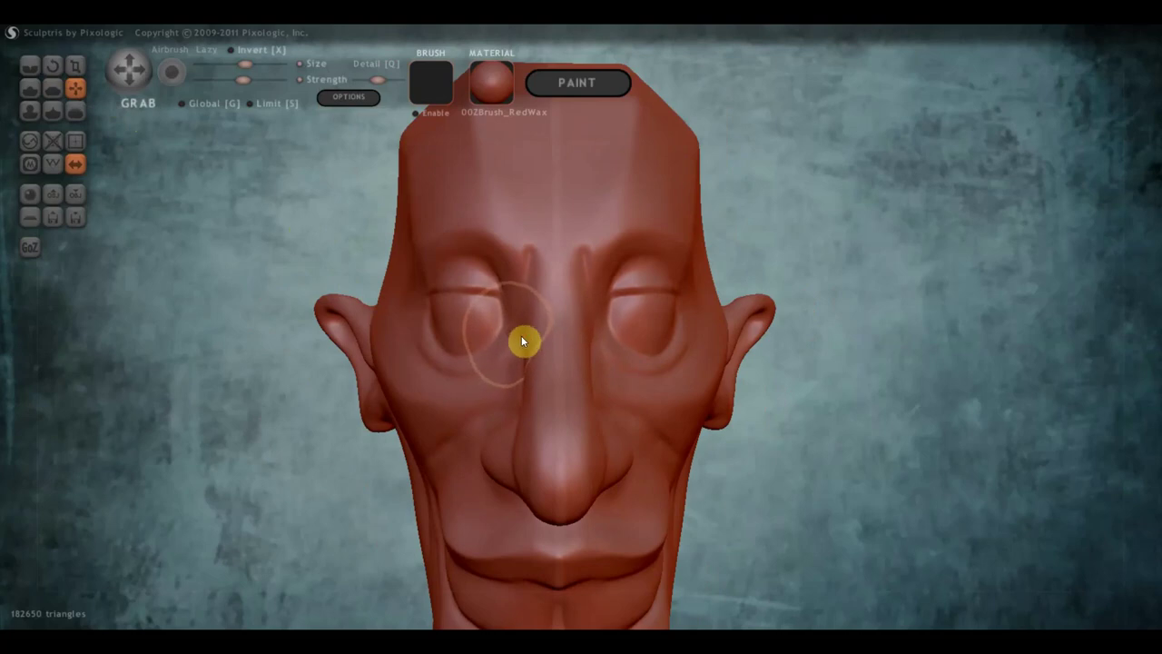
pyautogui.moveTo(532, 339)
pyautogui.mouseDown()
pyautogui.moveTo(503, 291)
pyautogui.moveTo(436, 303)
pyautogui.mouseUp()
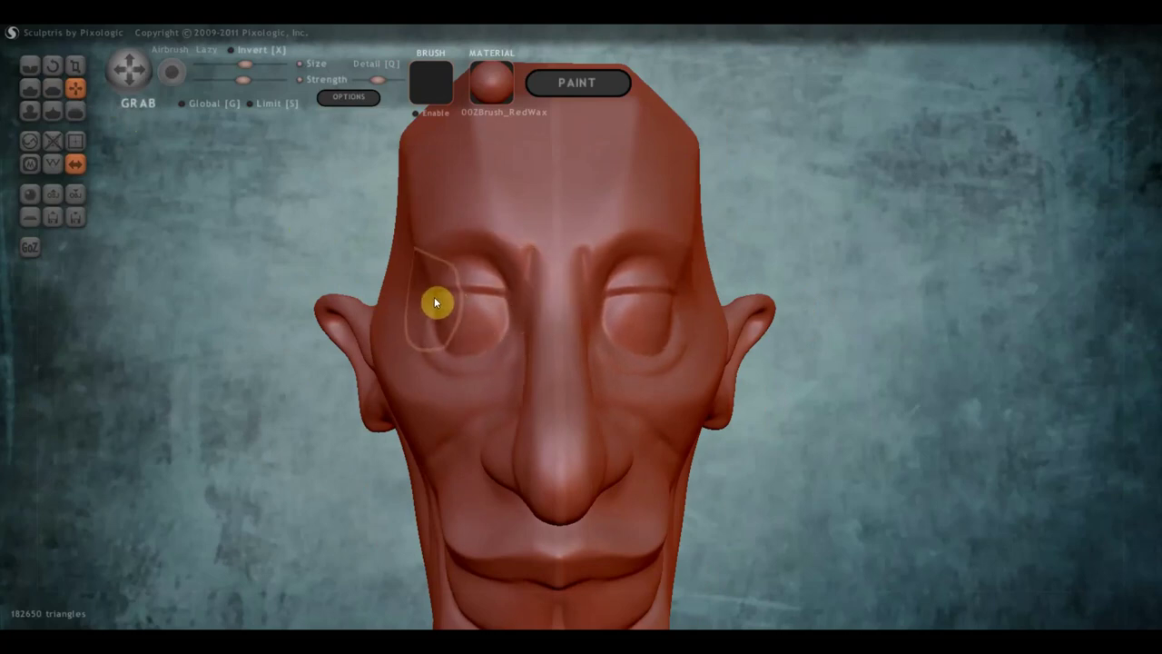
# From a side profile, grab the eye region and pull the eye socket into shape
pyautogui.moveTo(311, 294); pyautogui.dragTo(618, 279)
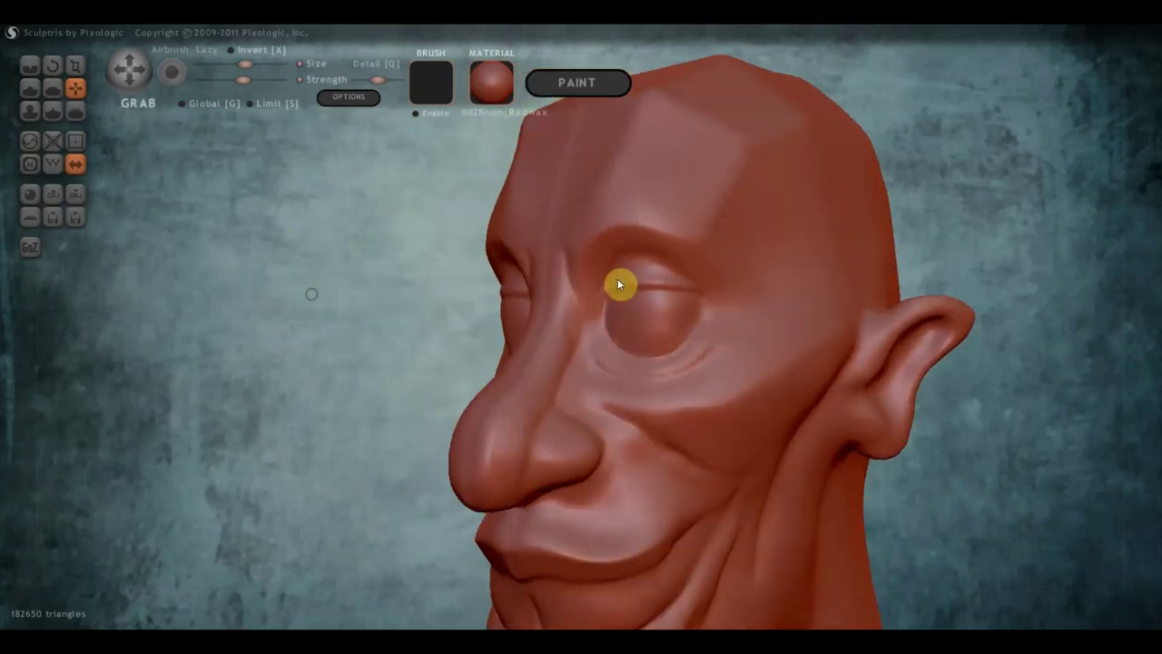
pyautogui.scroll(3, 716, 231)
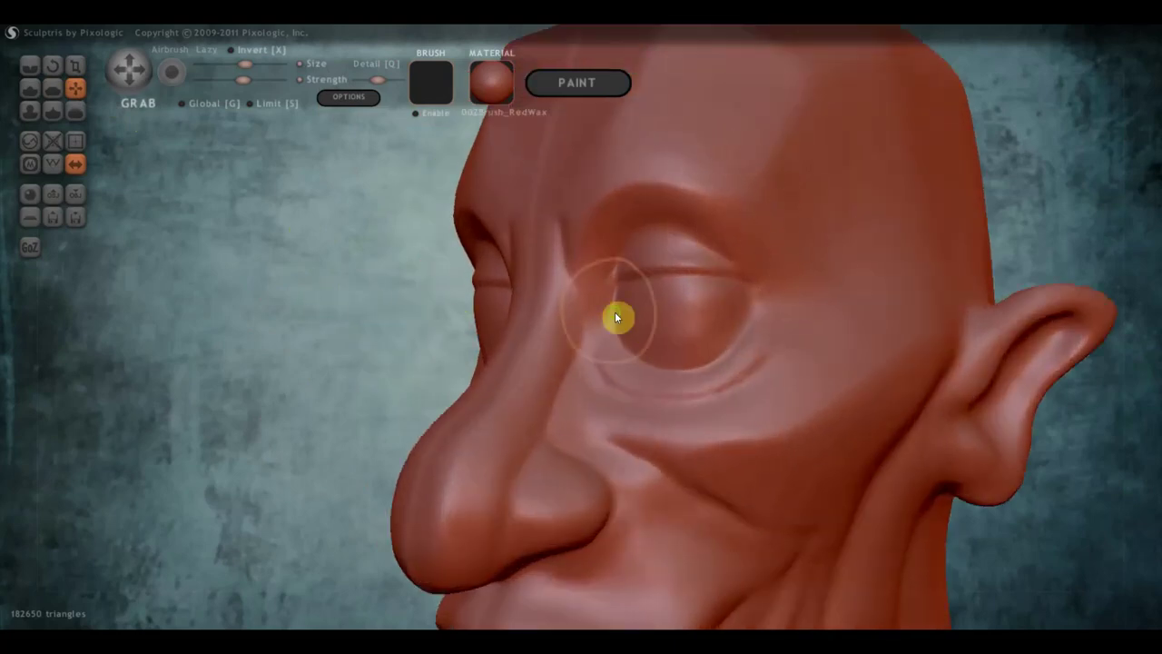
pyautogui.moveTo(614, 317)
pyautogui.mouseDown(button='right')
pyautogui.moveTo(514, 333)
pyautogui.moveTo(562, 316)
pyautogui.mouseUp(button='right')
pyautogui.scroll(-3, 581, 322)
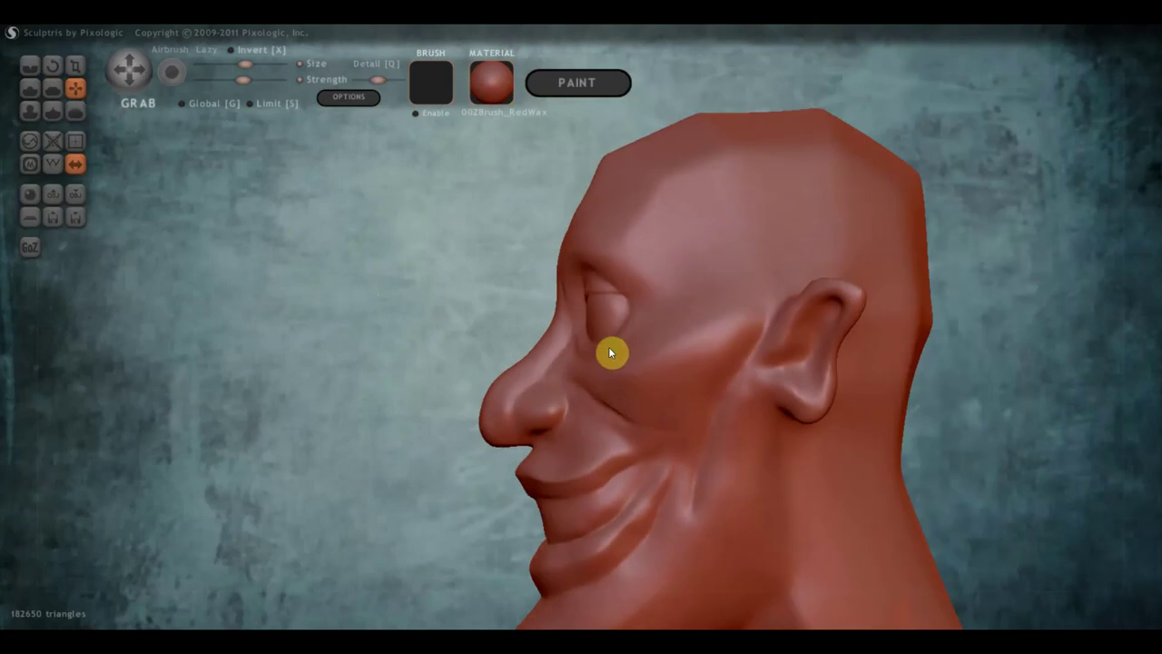
pyautogui.moveTo(608, 346); pyautogui.dragTo(590, 345, button='right')
pyautogui.moveTo(590, 344)
pyautogui.mouseDown()
pyautogui.moveTo(623, 288)
pyautogui.moveTo(643, 339)
pyautogui.mouseUp()
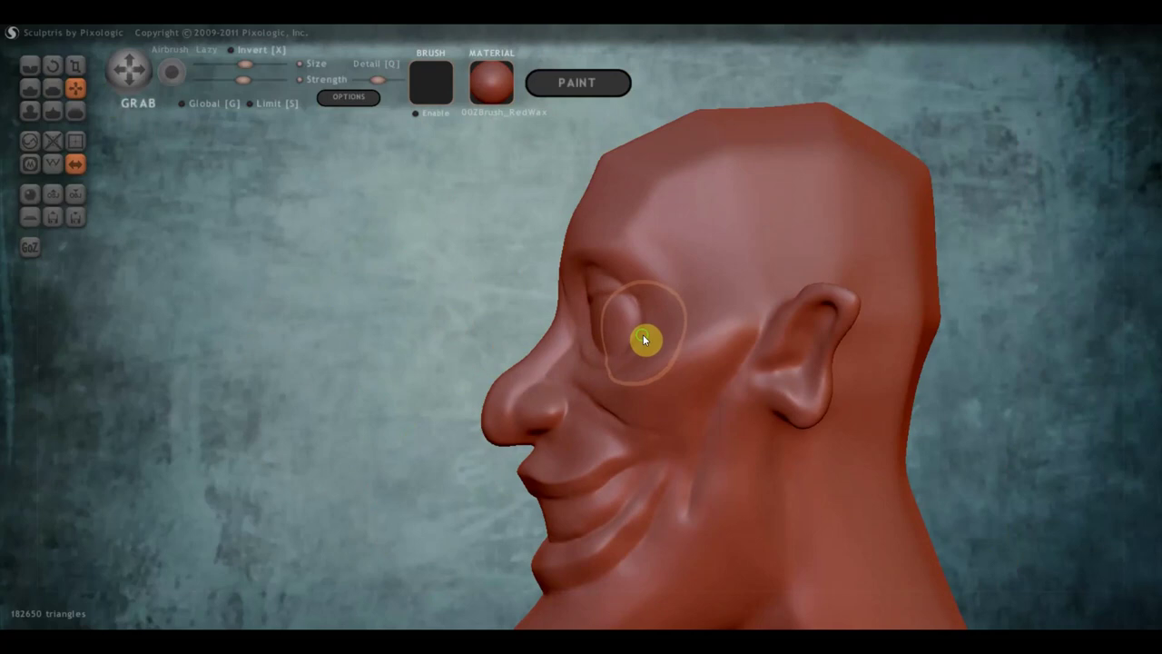
# Orbit the bust through front, neck and right-profile views to check the eyes
pyautogui.moveTo(643, 340)
pyautogui.mouseDown(button='right')
pyautogui.moveTo(848, 348)
pyautogui.moveTo(736, 371)
pyautogui.moveTo(681, 349)
pyautogui.moveTo(685, 366)
pyautogui.mouseUp(button='right')
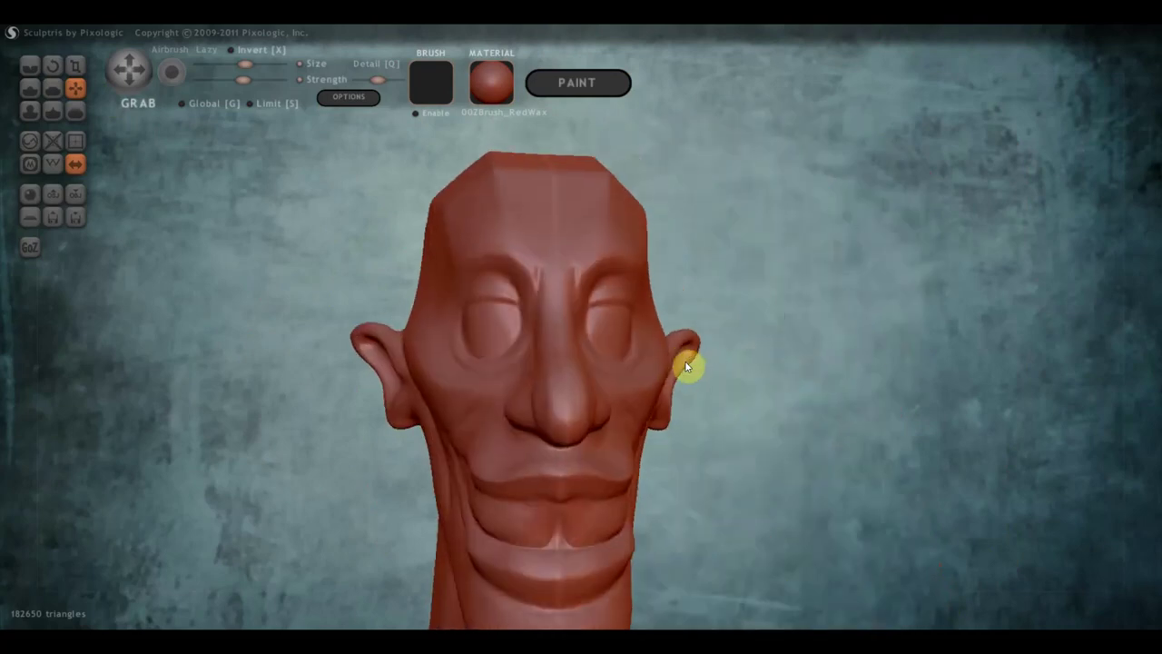
pyautogui.moveTo(752, 410)
pyautogui.mouseDown(button='right')
pyautogui.moveTo(773, 300)
pyautogui.moveTo(763, 303)
pyautogui.mouseUp(button='right')
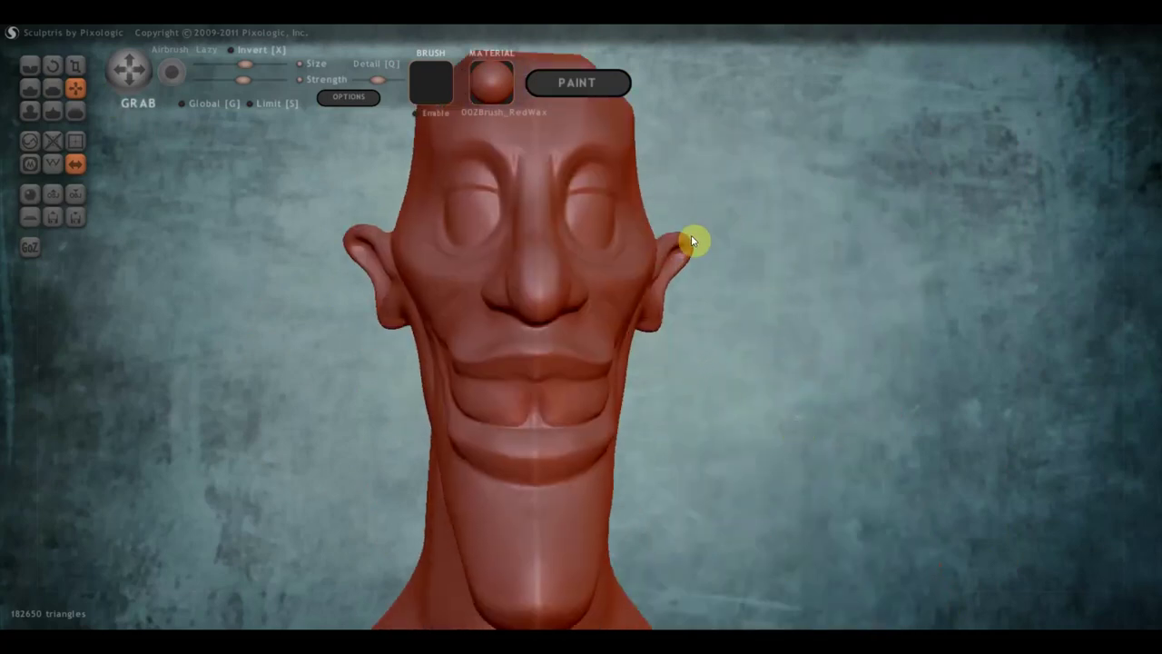
pyautogui.moveTo(691, 241); pyautogui.dragTo(850, 288, button='right')
pyautogui.scroll(-3, 827, 299)
pyautogui.scroll(-2, 791, 320)
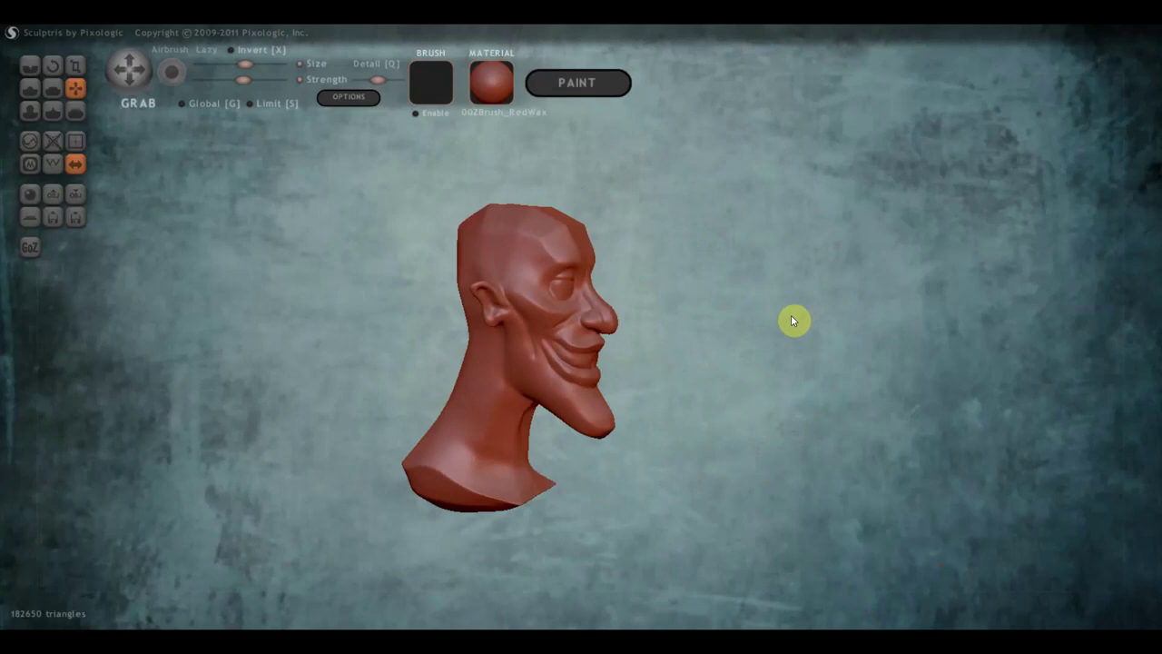
pyautogui.moveTo(790, 314); pyautogui.dragTo(650, 309, button='right')
pyautogui.scroll(2, 643, 318)
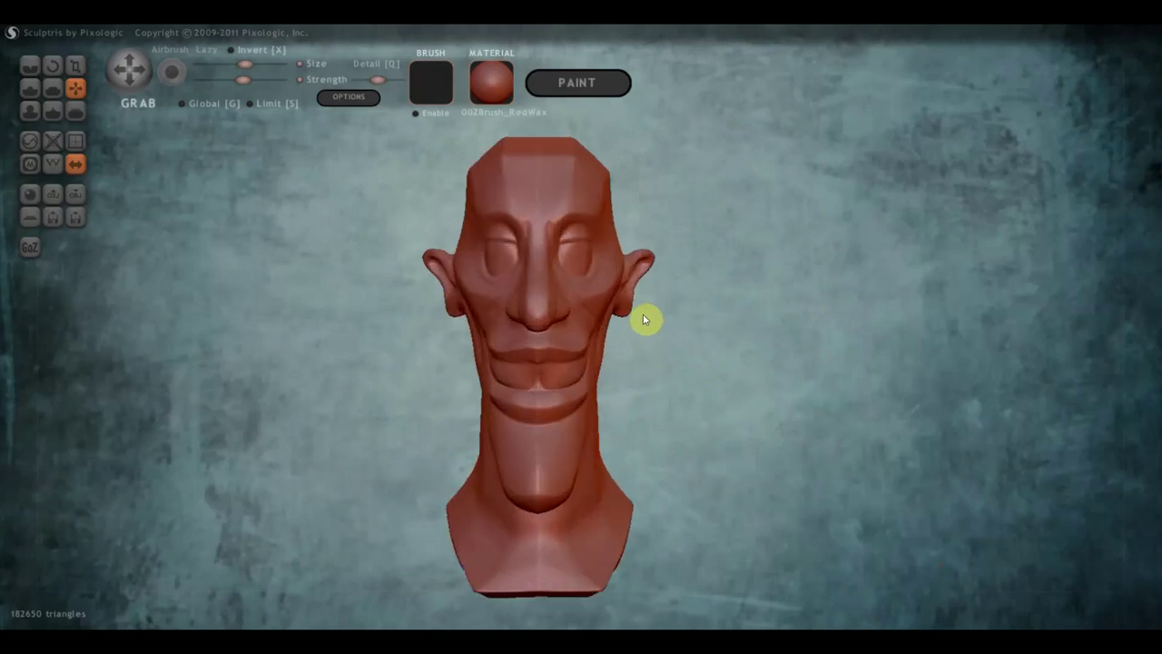
# With the Draw brush, add a cheek stroke and build up the nose bridge
pyautogui.click(30, 87)
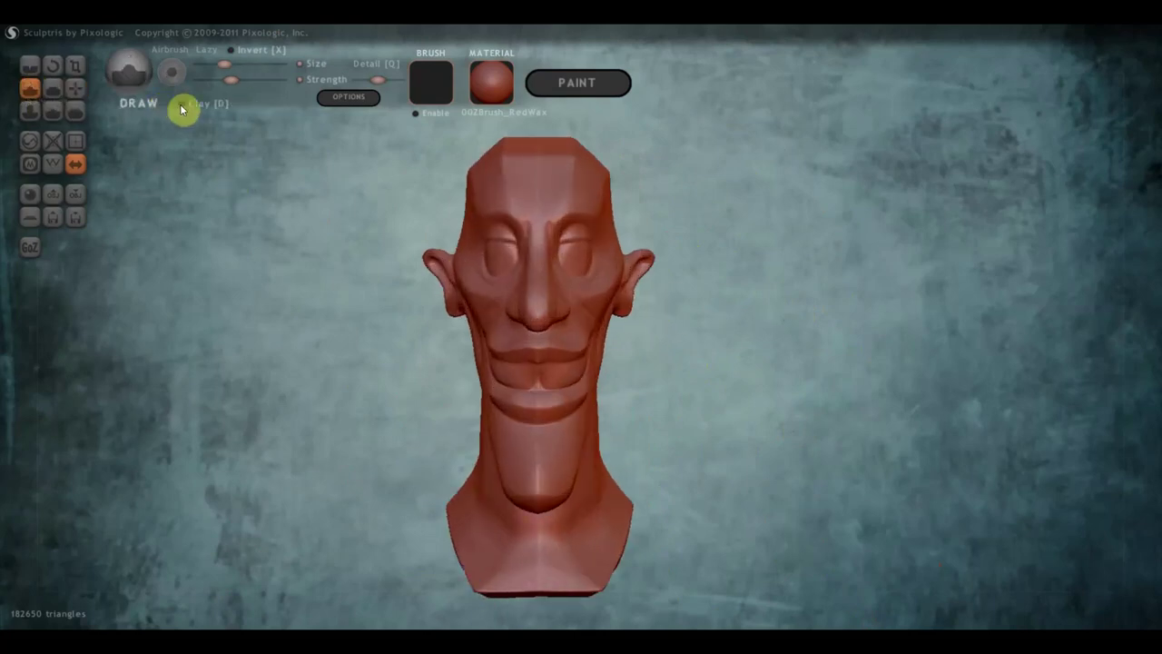
pyautogui.scroll(3, 443, 294)
pyautogui.moveTo(444, 293); pyautogui.dragTo(481, 291, button='right')
pyautogui.moveTo(528, 236); pyautogui.dragTo(456, 261)
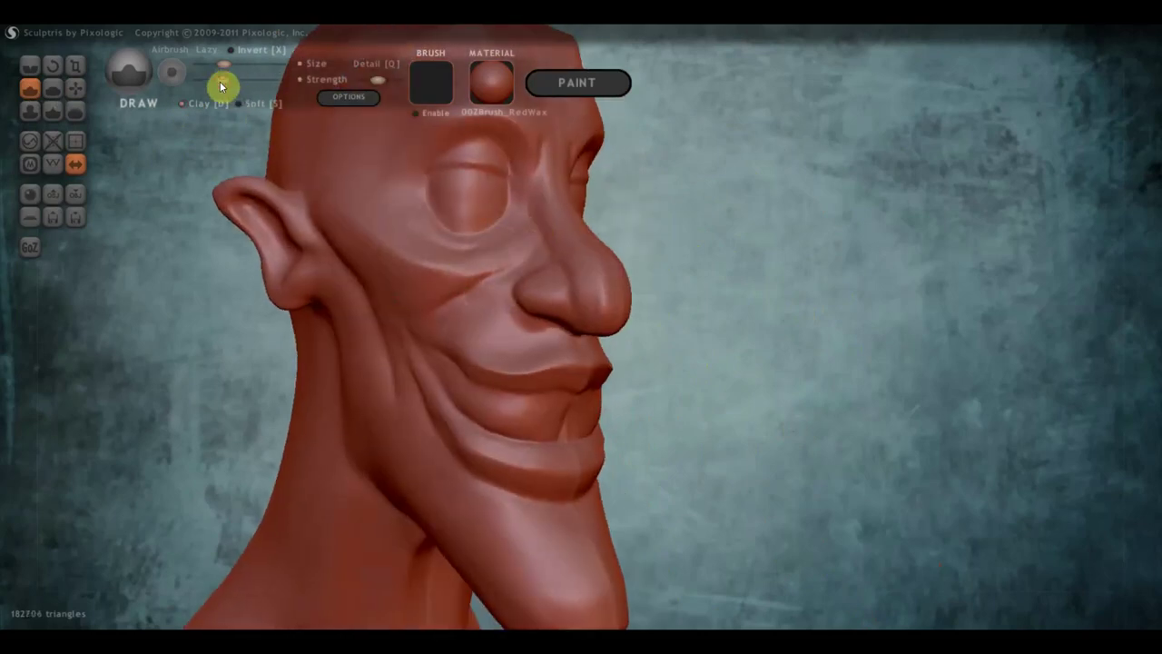
pyautogui.moveTo(472, 234); pyautogui.dragTo(454, 254, button='right')
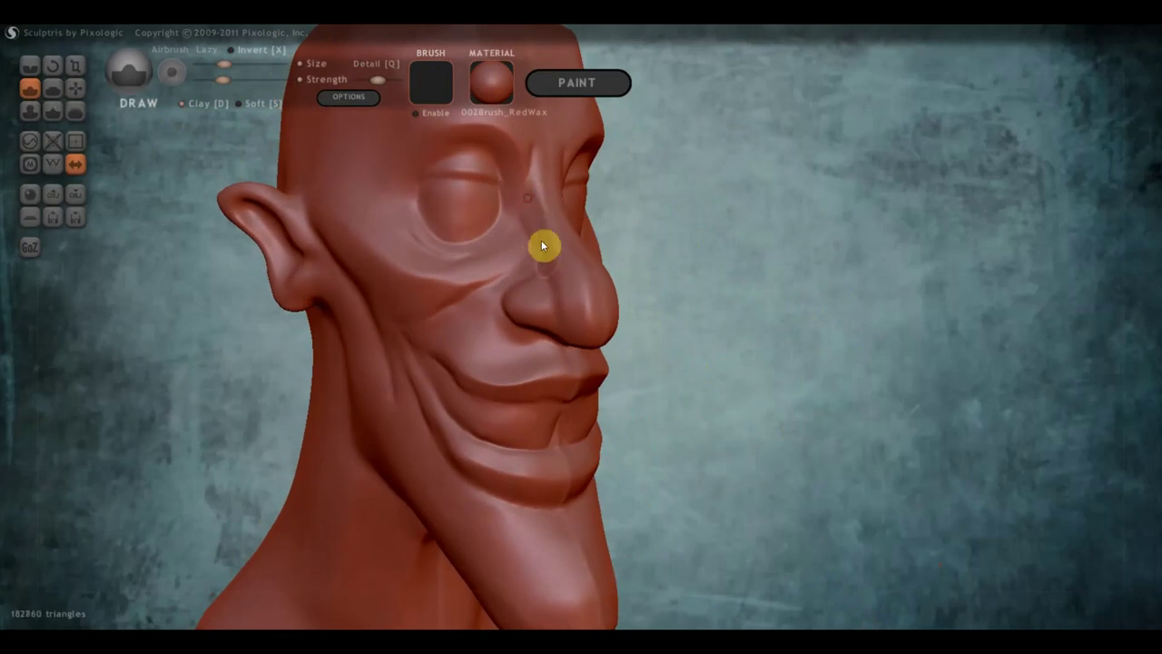
pyautogui.moveTo(532, 194); pyautogui.dragTo(542, 246)
pyautogui.moveTo(536, 190); pyautogui.dragTo(552, 212)
# Make the nose tip bulbous and reshape the nose underside and upper lip
pyautogui.moveTo(571, 267); pyautogui.dragTo(612, 323)
pyautogui.moveTo(612, 323); pyautogui.dragTo(544, 257, button='right')
pyautogui.moveTo(545, 257); pyautogui.dragTo(561, 328)
pyautogui.moveTo(561, 328); pyautogui.dragTo(586, 437, button='right')
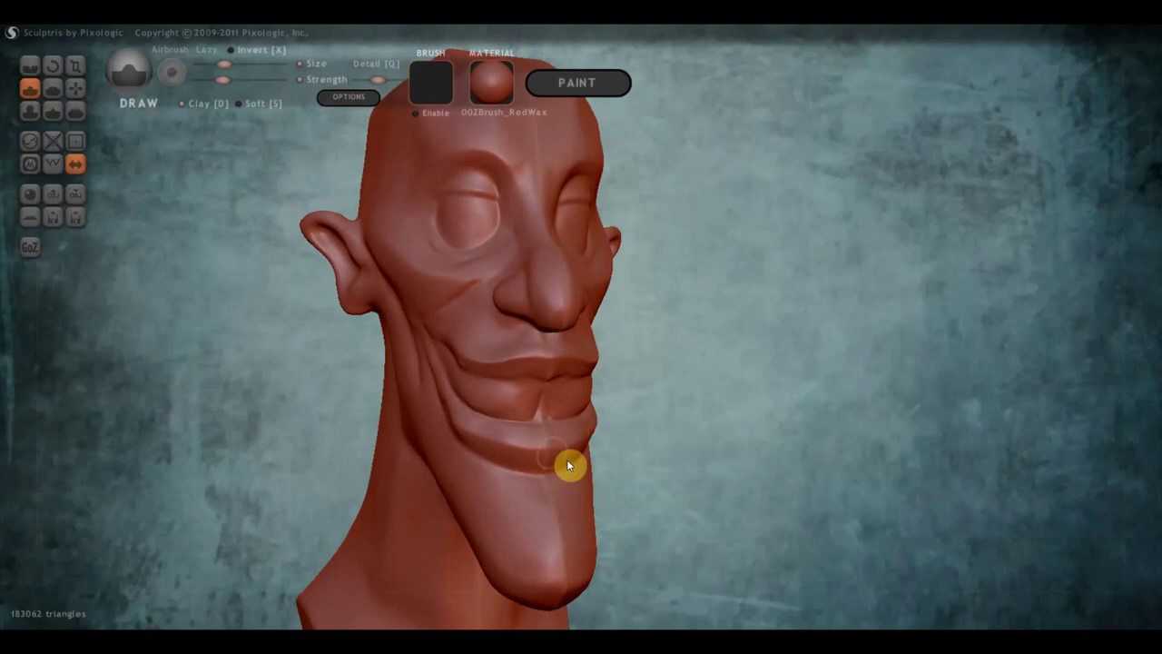
# Sculpt form and a left-side bump into the chin, then define the jaw and cheek
pyautogui.moveTo(458, 475); pyautogui.dragTo(515, 482)
pyautogui.moveTo(452, 454)
pyautogui.mouseDown()
pyautogui.moveTo(511, 500)
pyautogui.moveTo(483, 484)
pyautogui.mouseUp()
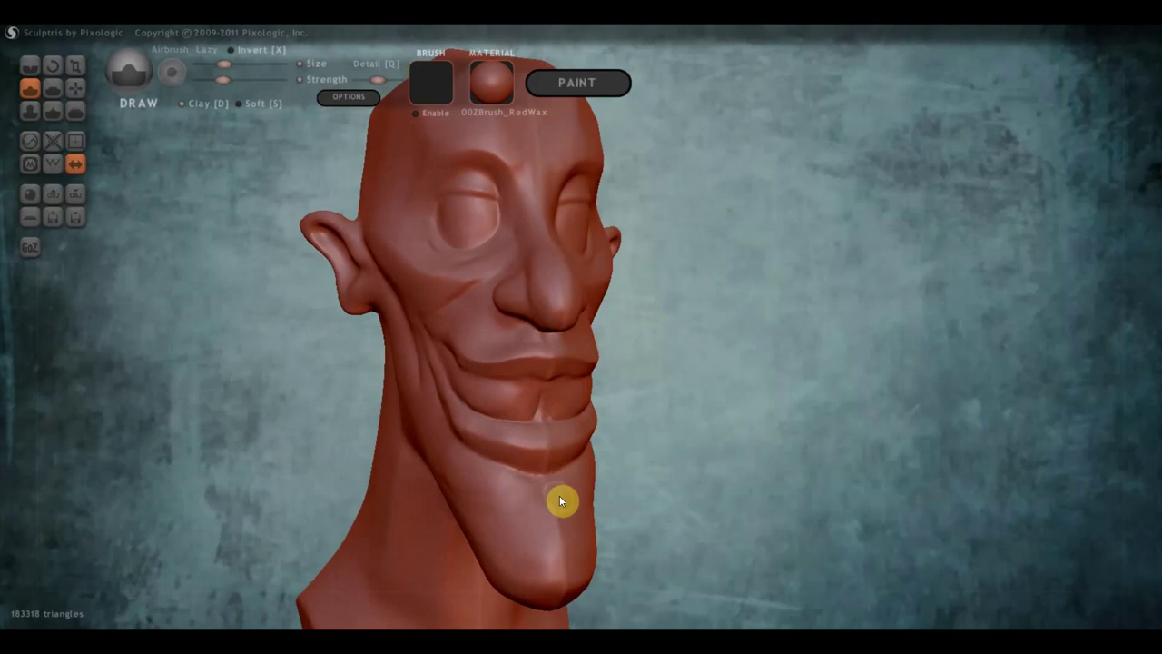
pyautogui.moveTo(559, 499); pyautogui.dragTo(499, 516)
pyautogui.moveTo(453, 486); pyautogui.dragTo(611, 512, button='right')
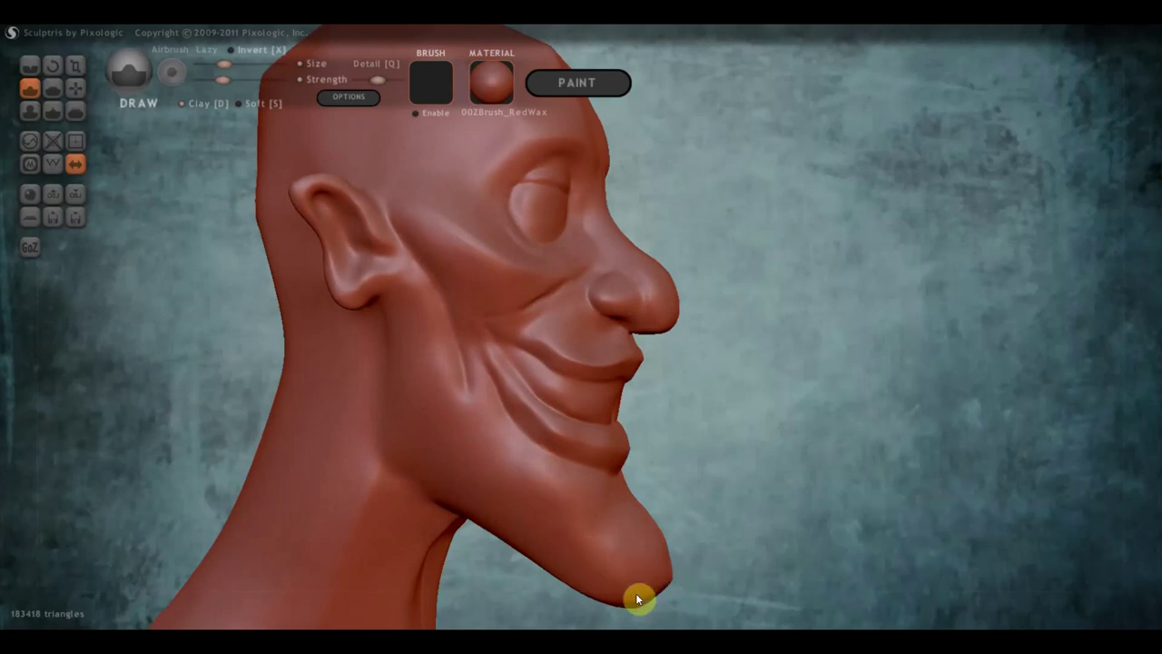
pyautogui.scroll(-3, 455, 450)
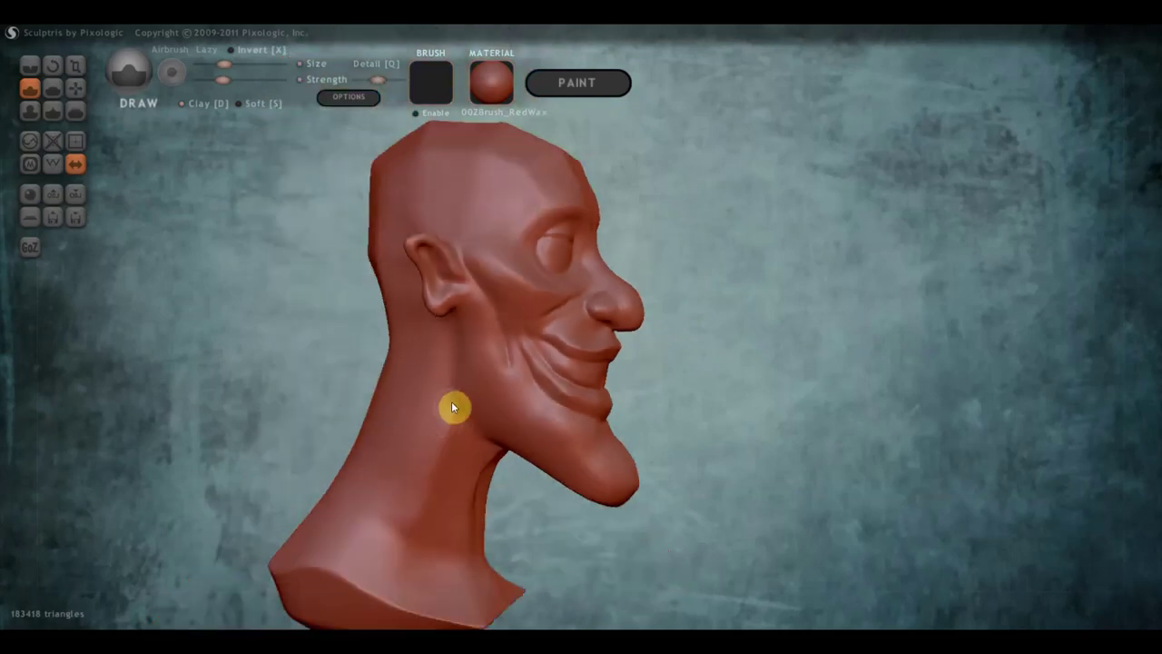
pyautogui.moveTo(462, 353)
pyautogui.mouseDown()
pyautogui.moveTo(474, 401)
pyautogui.moveTo(488, 405)
pyautogui.moveTo(464, 355)
pyautogui.mouseUp()
pyautogui.moveTo(491, 417)
pyautogui.mouseDown()
pyautogui.moveTo(461, 405)
pyautogui.moveTo(487, 418)
pyautogui.moveTo(475, 356)
pyautogui.moveTo(501, 414)
pyautogui.mouseUp()
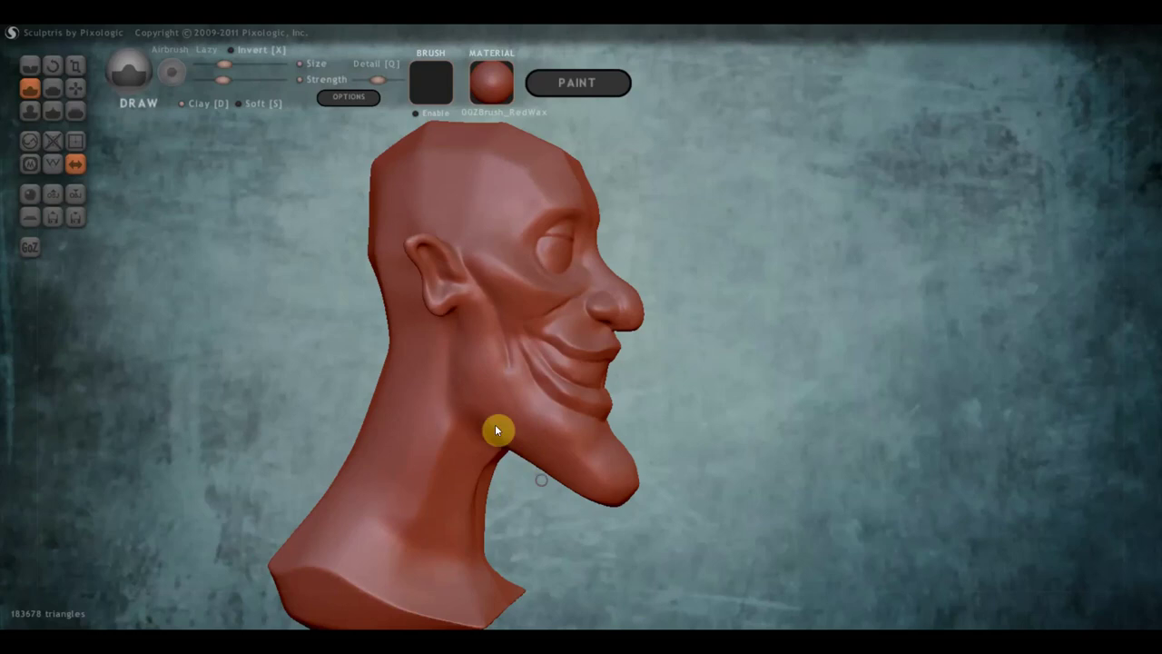
pyautogui.moveTo(556, 469); pyautogui.dragTo(381, 465, button='right')
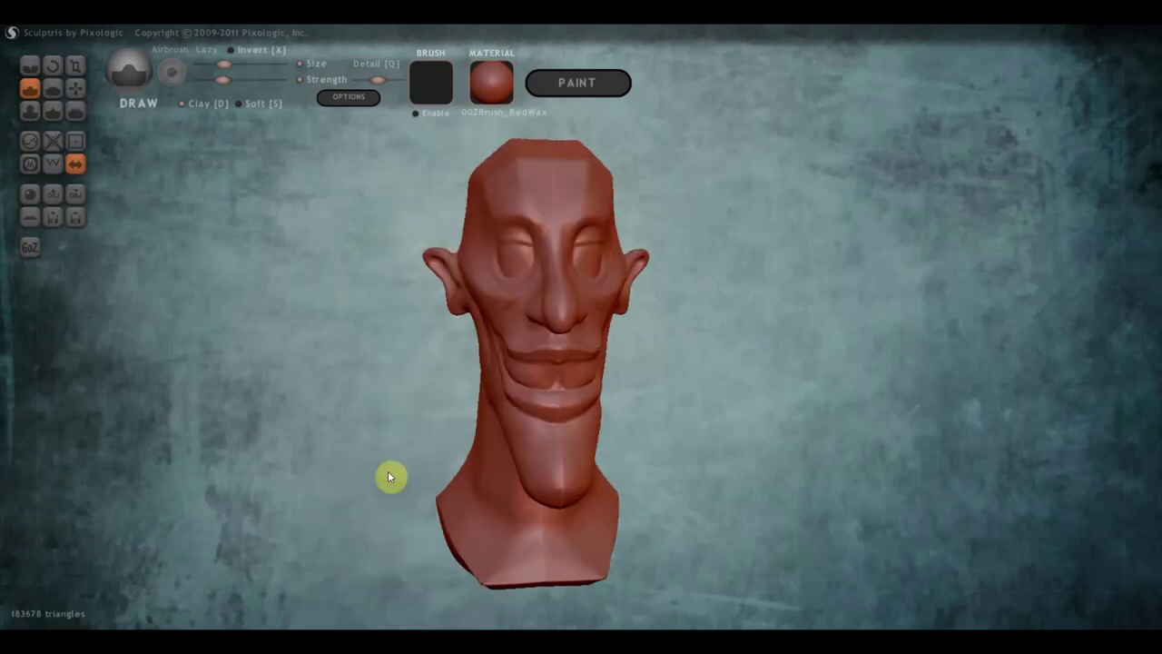
# Use the Grab brush to pull a small crease beside the mouth
pyautogui.click(76, 87)
pyautogui.scroll(2, 378, 374)
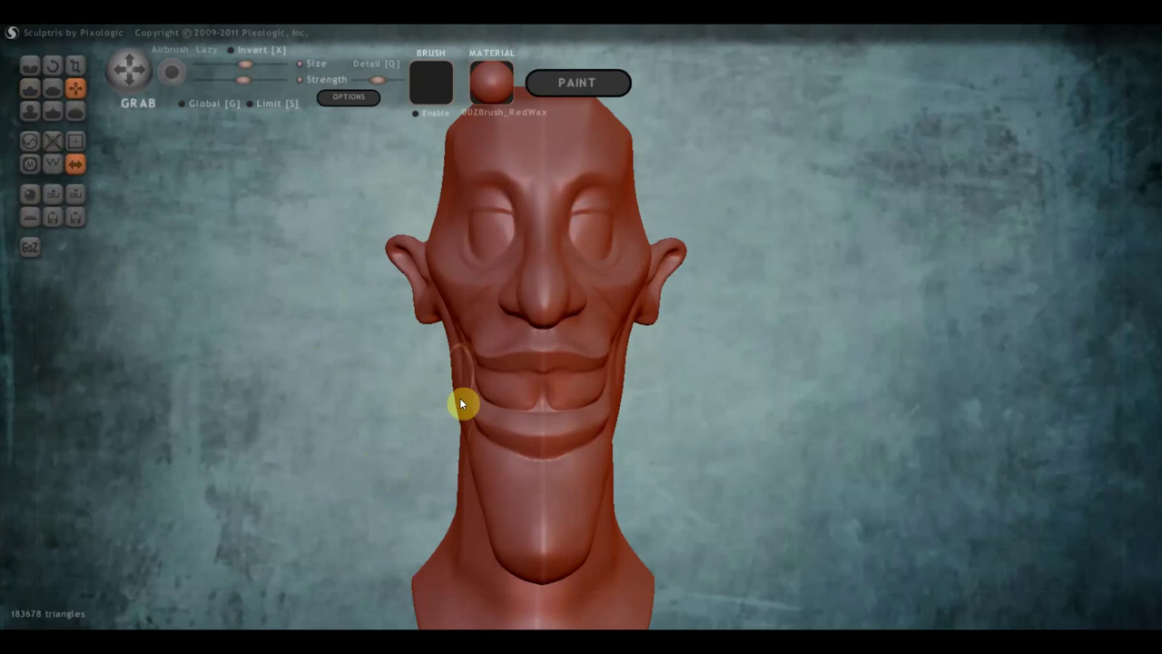
pyautogui.scroll(-1, 461, 400)
pyautogui.moveTo(463, 402)
pyautogui.mouseDown()
pyautogui.moveTo(470, 394)
pyautogui.moveTo(448, 384)
pyautogui.mouseUp()
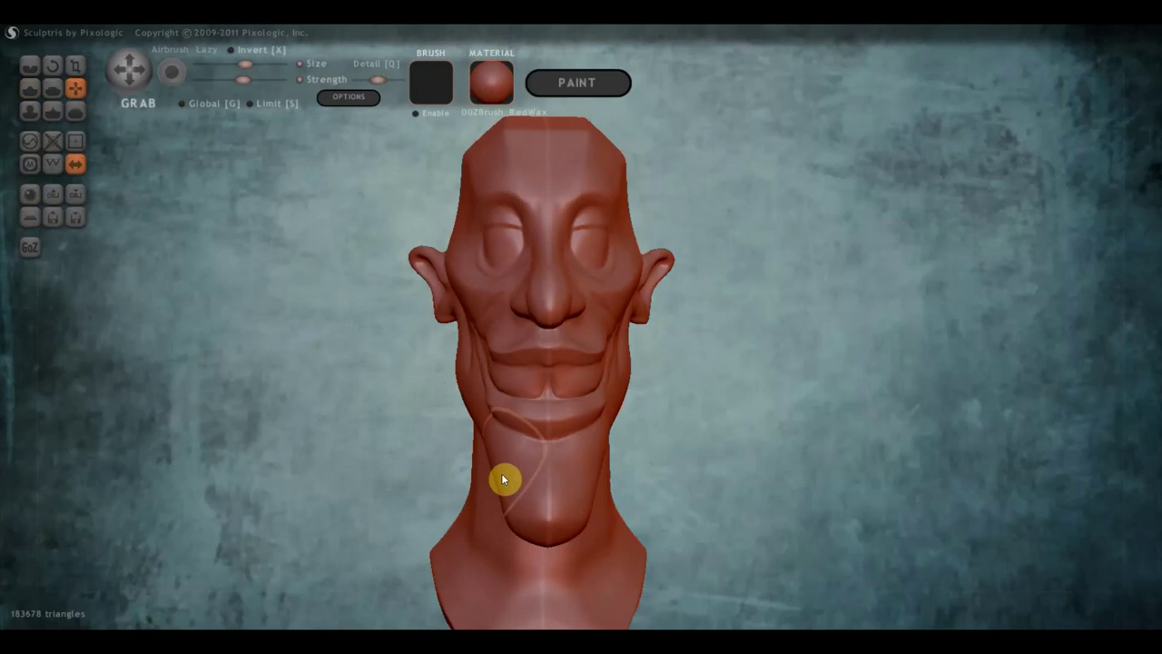
pyautogui.moveTo(501, 473)
pyautogui.mouseDown(button='right')
pyautogui.moveTo(560, 493)
pyautogui.moveTo(632, 494)
pyautogui.moveTo(504, 510)
pyautogui.moveTo(524, 497)
pyautogui.moveTo(509, 481)
pyautogui.mouseUp(button='right')
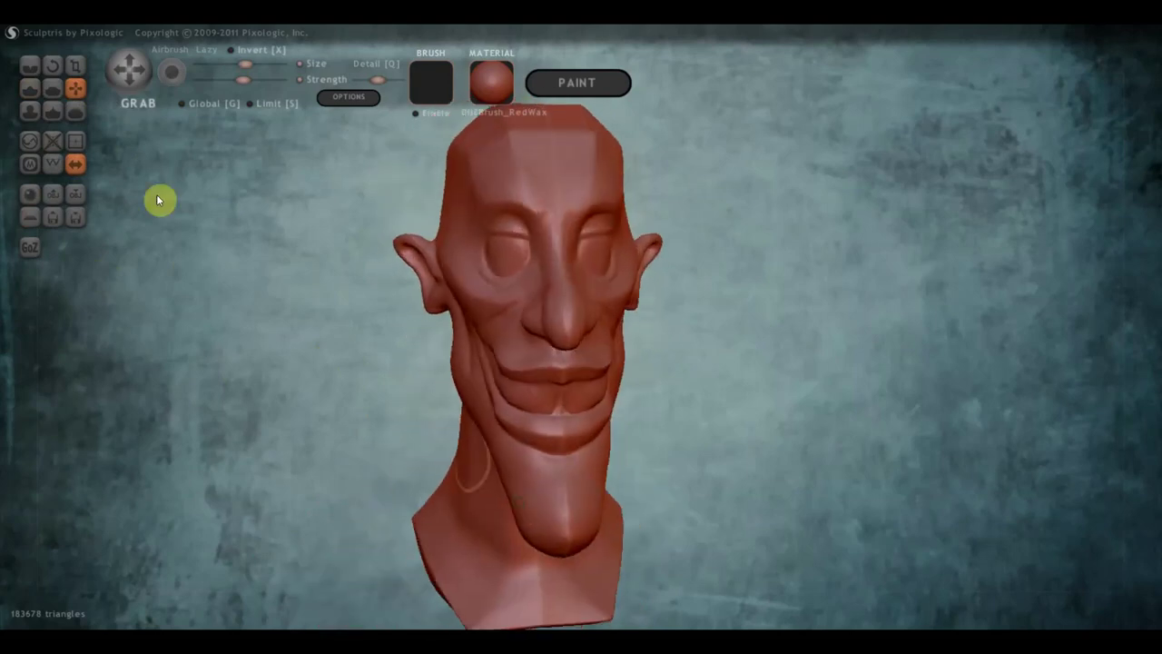
# Flatten the front of the throat below the chin and check the neck side-on
pyautogui.click(52, 90)
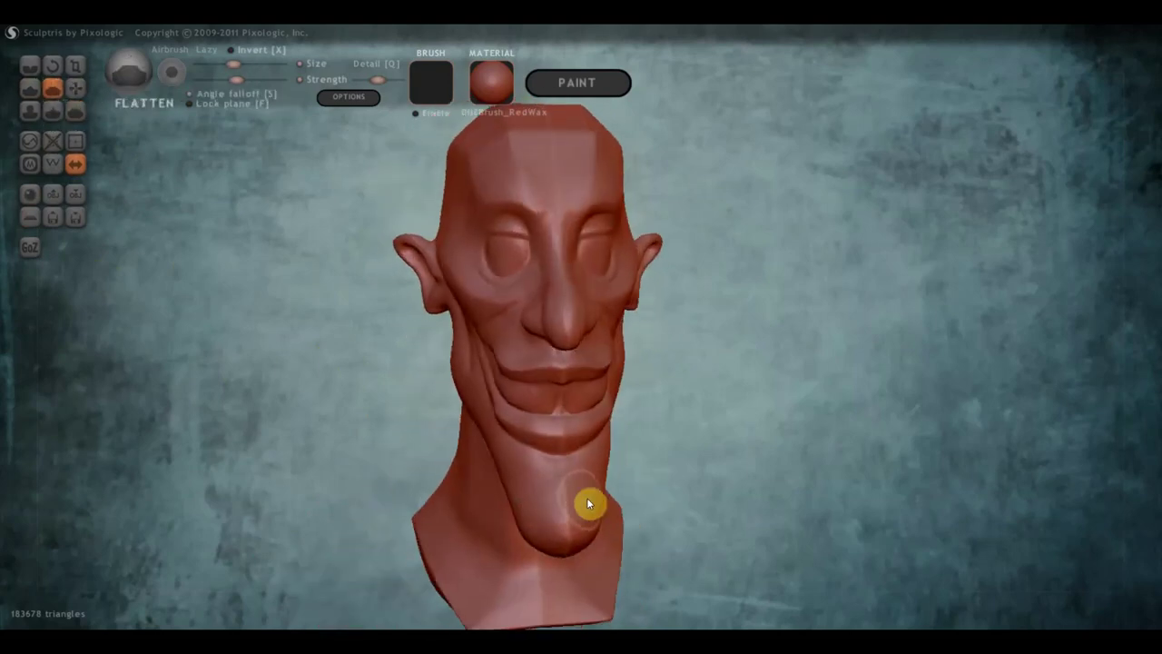
pyautogui.moveTo(589, 503)
pyautogui.mouseDown()
pyautogui.moveTo(586, 491)
pyautogui.moveTo(539, 483)
pyautogui.moveTo(599, 477)
pyautogui.mouseUp()
pyautogui.moveTo(560, 509)
pyautogui.mouseDown()
pyautogui.moveTo(552, 527)
pyautogui.moveTo(779, 515)
pyautogui.mouseUp()
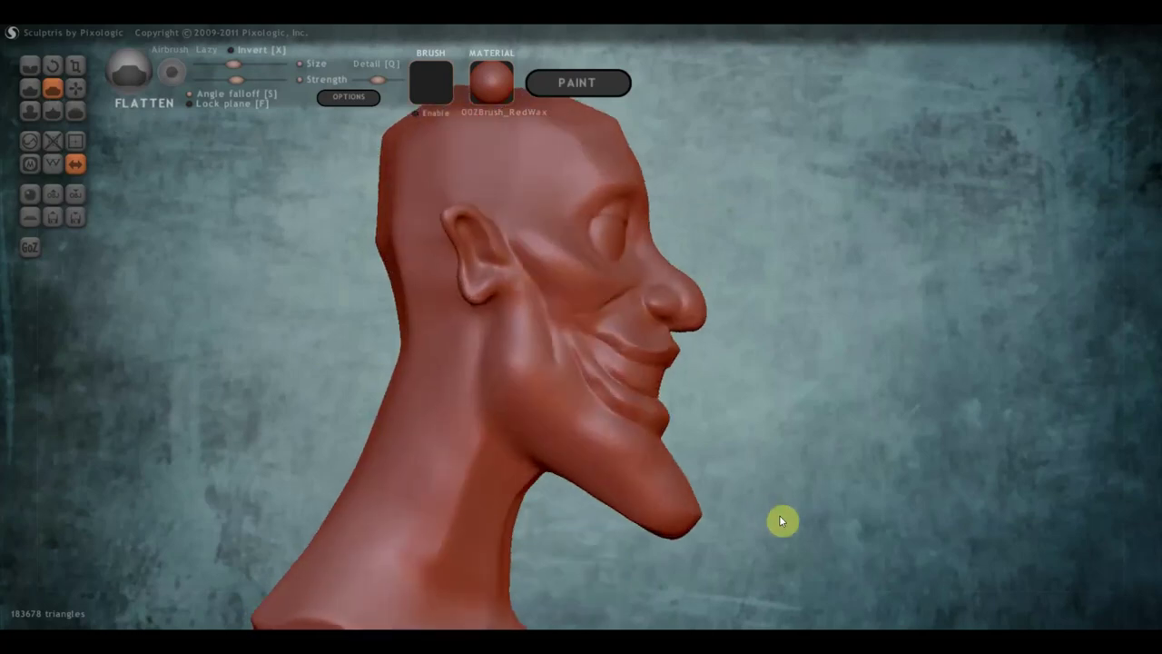
pyautogui.moveTo(689, 533); pyautogui.dragTo(659, 538)
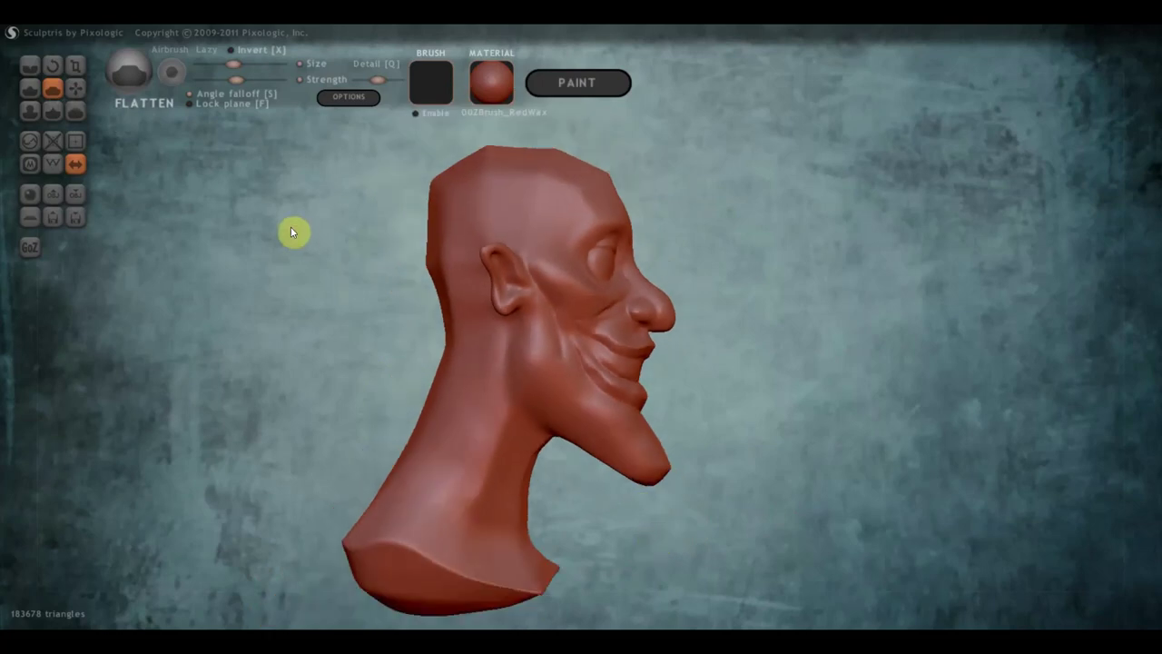
# With the Grab brush, narrow the chin tip and pull the chin bulge upward
pyautogui.click(76, 89)
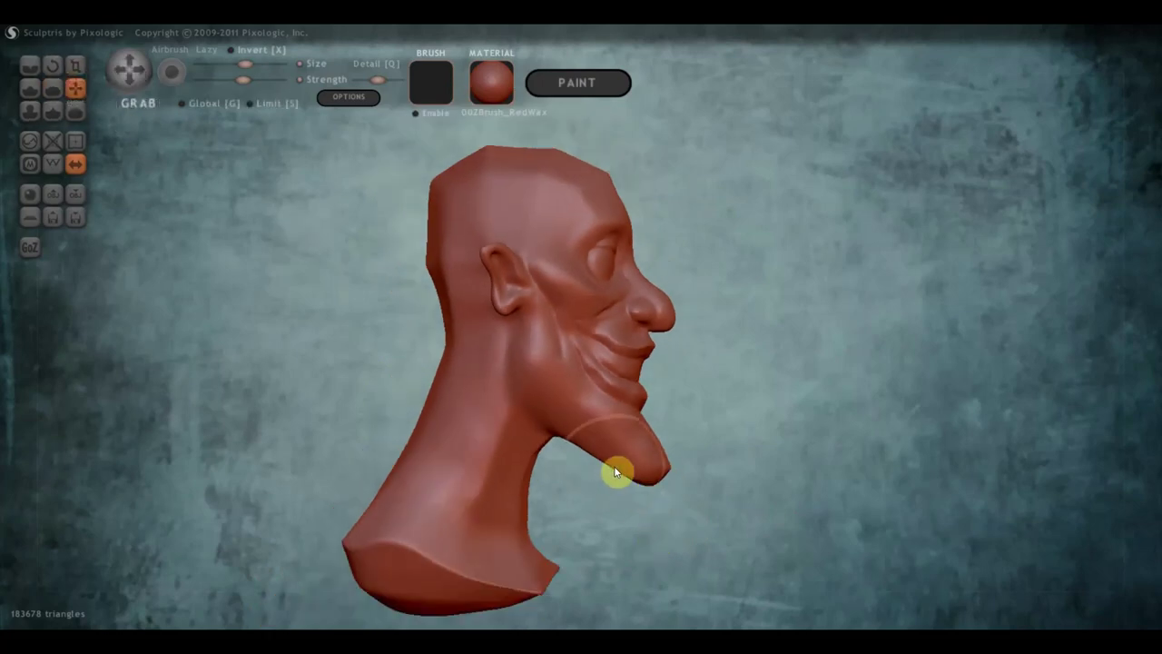
pyautogui.scroll(2, 617, 472)
pyautogui.moveTo(636, 505)
pyautogui.mouseDown()
pyautogui.moveTo(659, 491)
pyautogui.moveTo(615, 482)
pyautogui.moveTo(604, 496)
pyautogui.moveTo(642, 501)
pyautogui.mouseUp()
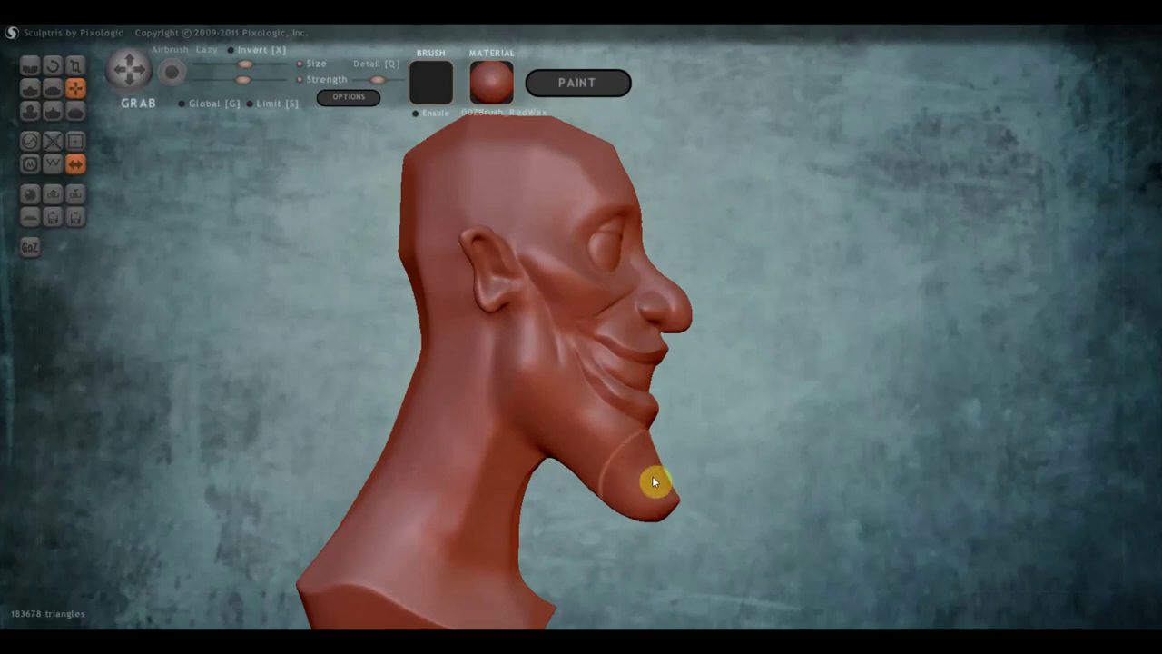
pyautogui.scroll(1, 674, 479)
pyautogui.scroll(1, 669, 474)
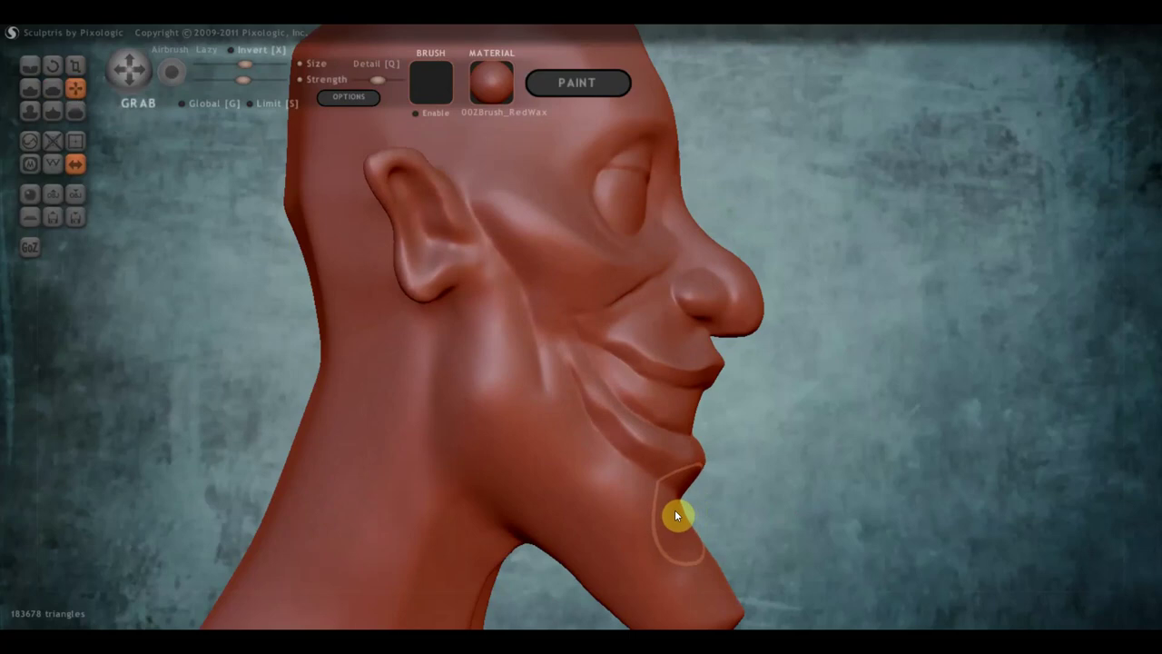
pyautogui.moveTo(675, 509)
pyautogui.mouseDown()
pyautogui.moveTo(697, 452)
pyautogui.moveTo(711, 463)
pyautogui.moveTo(505, 477)
pyautogui.moveTo(496, 467)
pyautogui.mouseUp()
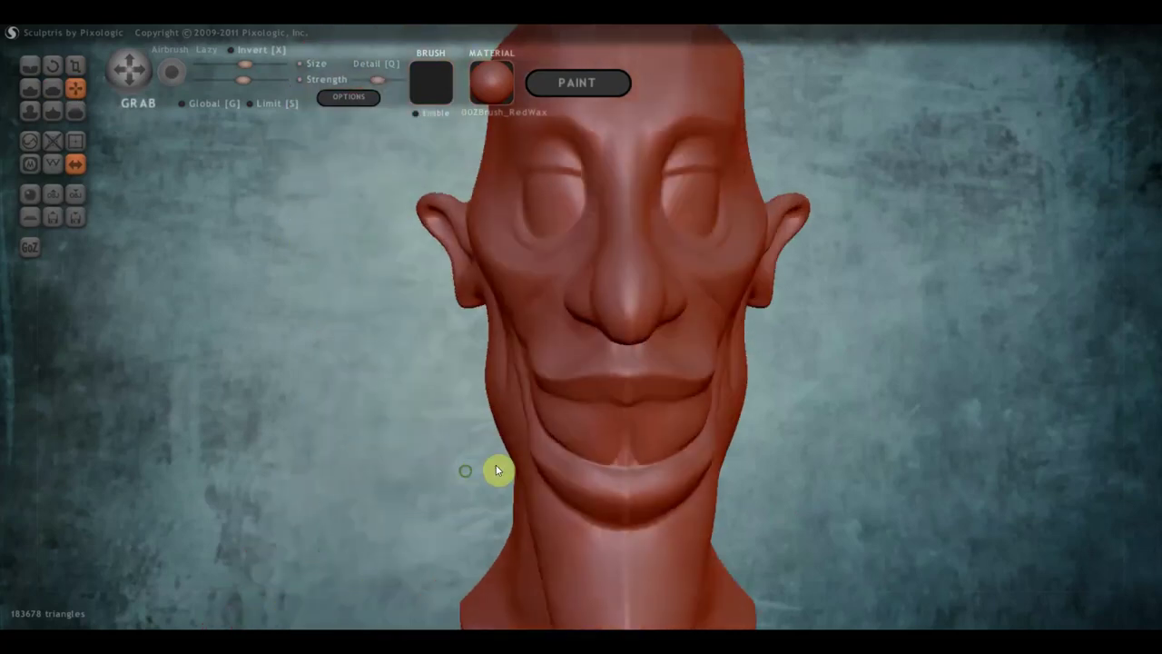
# Orbit and zoom around the head to inspect the reshaped chin profile
pyautogui.scroll(-2, 531, 466)
pyautogui.scroll(-2, 583, 473)
pyautogui.moveTo(654, 366); pyautogui.dragTo(500, 359, button='right')
pyautogui.scroll(2, 500, 359)
pyautogui.scroll(3, 497, 346)
pyautogui.moveTo(543, 276)
pyautogui.mouseDown(button='right')
pyautogui.moveTo(497, 289)
pyautogui.moveTo(452, 221)
pyautogui.mouseUp(button='right')
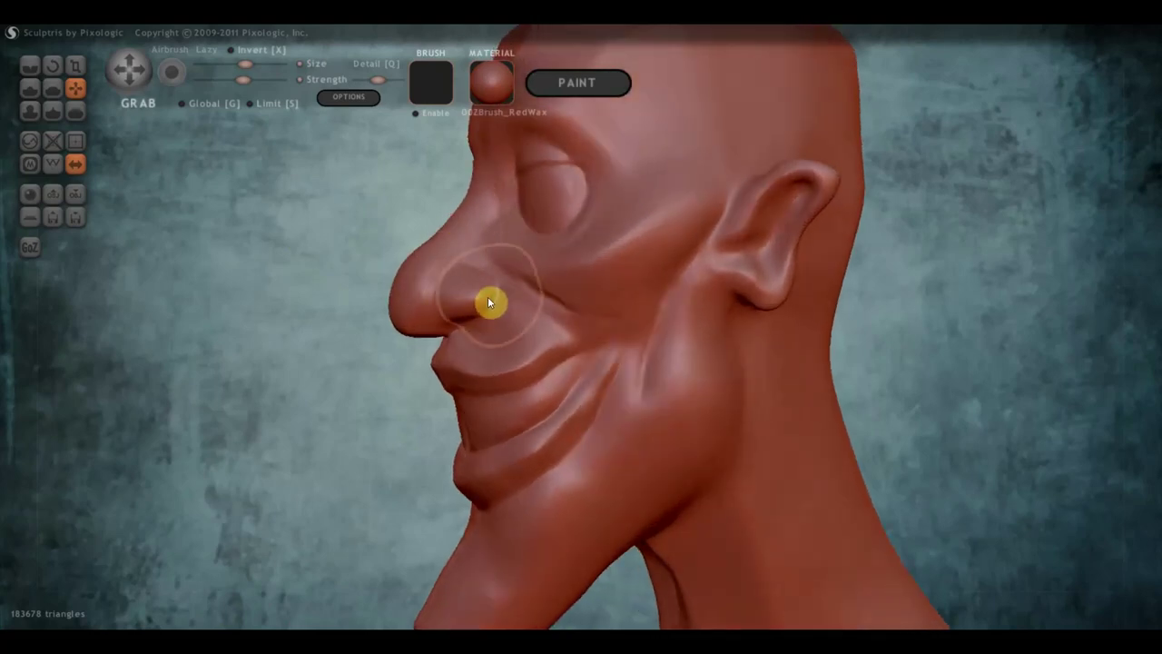
pyautogui.moveTo(487, 301)
pyautogui.mouseDown(button='right')
pyautogui.moveTo(531, 317)
pyautogui.moveTo(493, 315)
pyautogui.moveTo(498, 255)
pyautogui.moveTo(418, 236)
pyautogui.moveTo(441, 220)
pyautogui.mouseUp(button='right')
# Flatten the nostril, nose tip and cheek in front of the ear
pyautogui.click(51, 86)
pyautogui.moveTo(441, 221)
pyautogui.mouseDown()
pyautogui.moveTo(393, 258)
pyautogui.moveTo(461, 230)
pyautogui.moveTo(358, 264)
pyautogui.moveTo(324, 293)
pyautogui.moveTo(450, 228)
pyautogui.mouseUp()
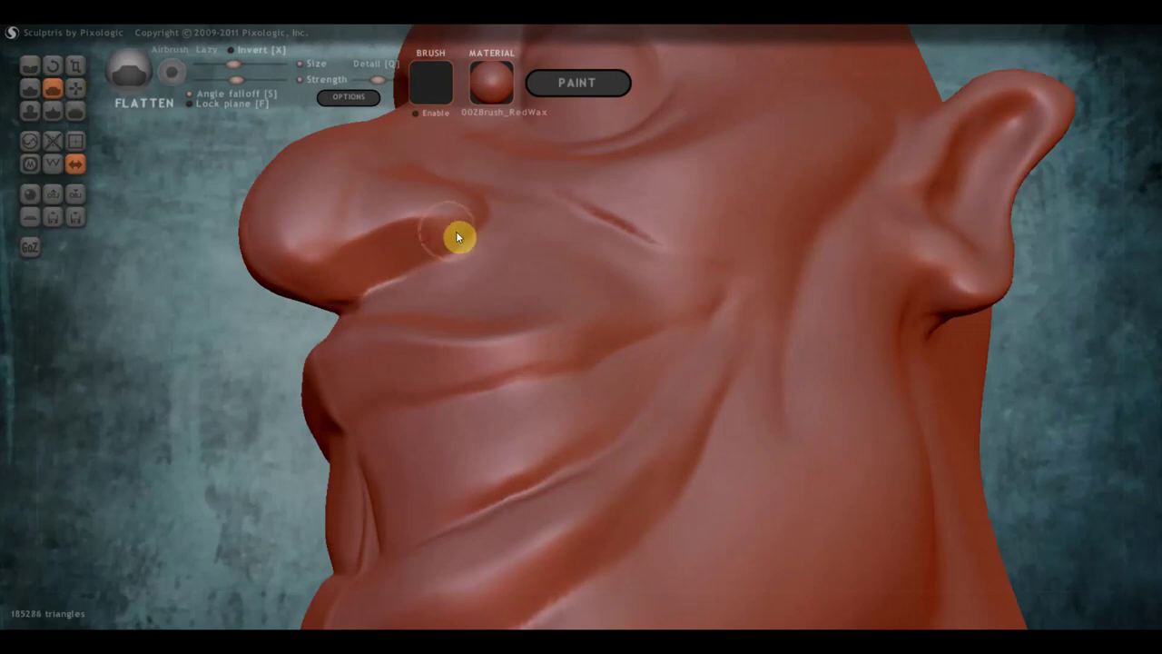
pyautogui.moveTo(456, 230)
pyautogui.mouseDown(button='right')
pyautogui.moveTo(390, 358)
pyautogui.moveTo(443, 247)
pyautogui.mouseUp(button='right')
pyautogui.moveTo(482, 227)
pyautogui.mouseDown()
pyautogui.moveTo(454, 226)
pyautogui.moveTo(496, 259)
pyautogui.moveTo(463, 255)
pyautogui.moveTo(415, 277)
pyautogui.moveTo(475, 259)
pyautogui.moveTo(426, 264)
pyautogui.moveTo(429, 181)
pyautogui.moveTo(345, 264)
pyautogui.moveTo(357, 231)
pyautogui.mouseUp()
pyautogui.moveTo(358, 231); pyautogui.dragTo(656, 267, button='right')
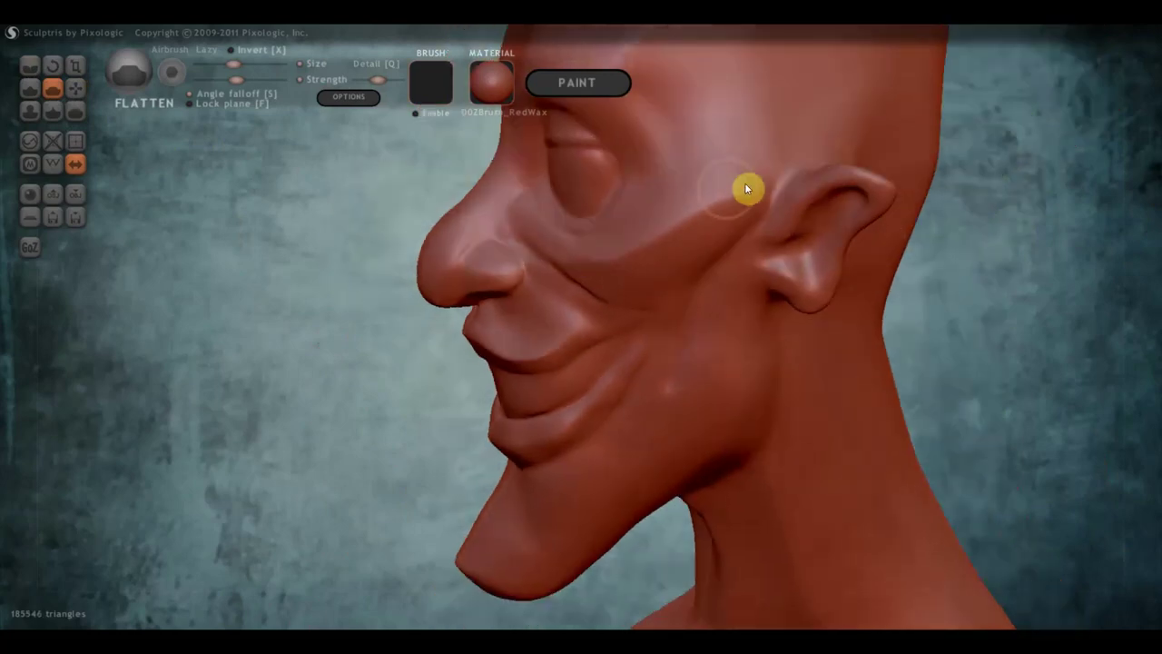
pyautogui.moveTo(690, 245)
pyautogui.mouseDown()
pyautogui.moveTo(635, 278)
pyautogui.moveTo(541, 268)
pyautogui.mouseUp()
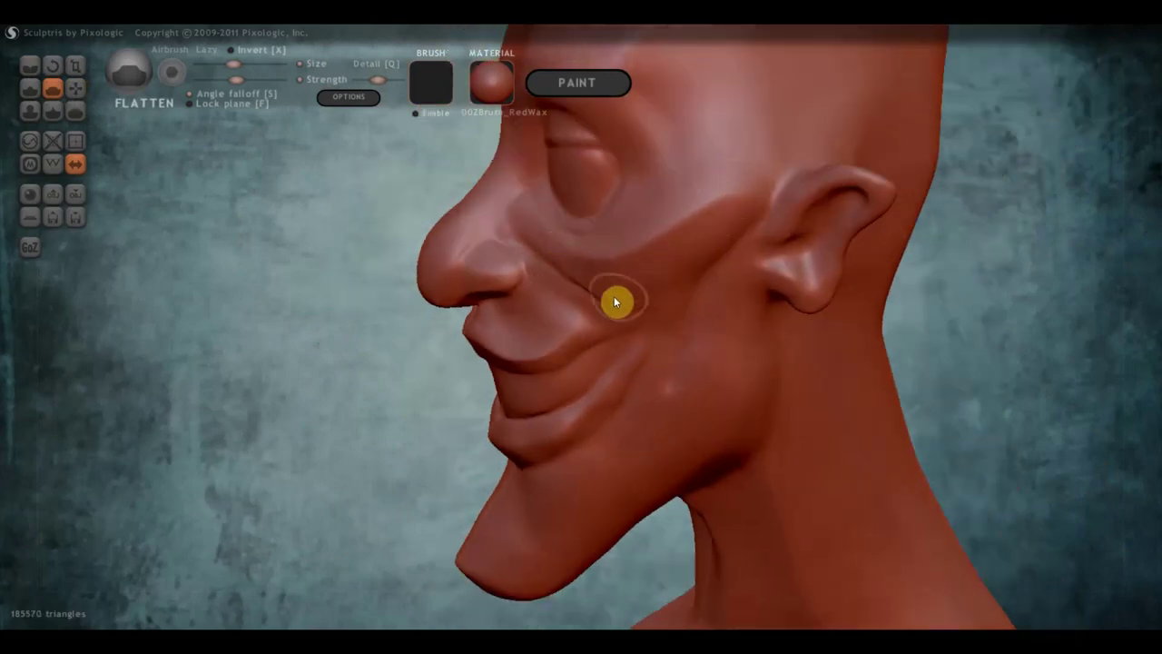
pyautogui.moveTo(613, 296)
pyautogui.mouseDown()
pyautogui.moveTo(689, 315)
pyautogui.moveTo(701, 291)
pyautogui.mouseUp()
# Switch to the Draw brush and add a first raised stroke on the cheek
pyautogui.scroll(-3, 690, 308)
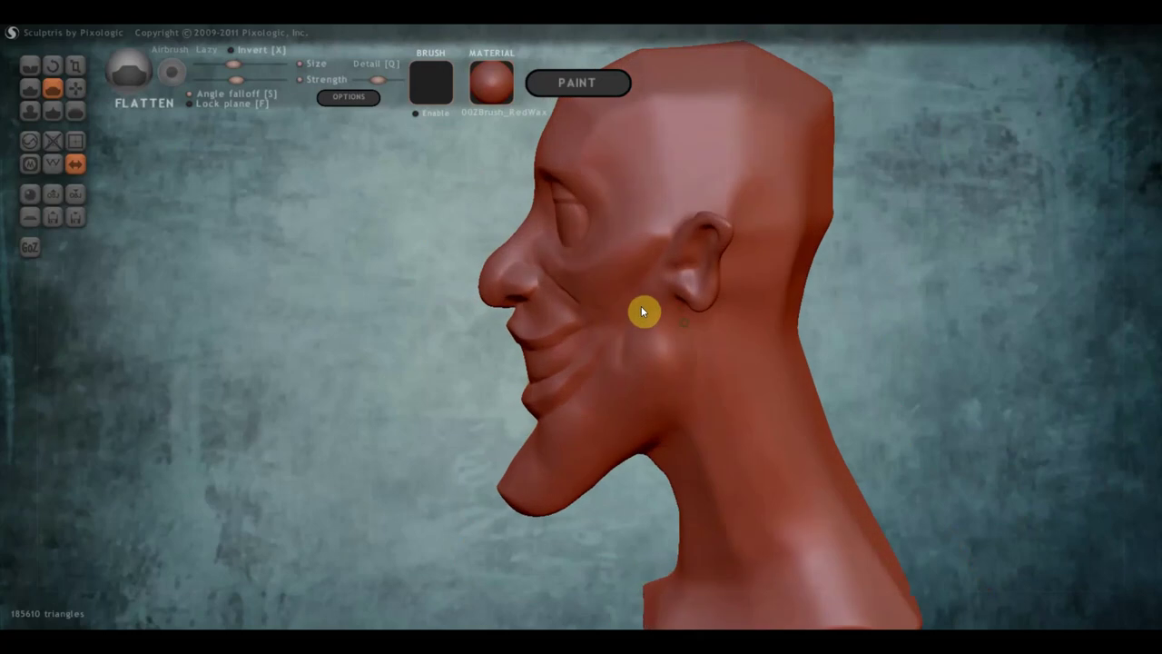
pyautogui.moveTo(641, 311)
pyautogui.mouseDown(button='right')
pyautogui.moveTo(789, 298)
pyautogui.moveTo(752, 326)
pyautogui.mouseUp(button='right')
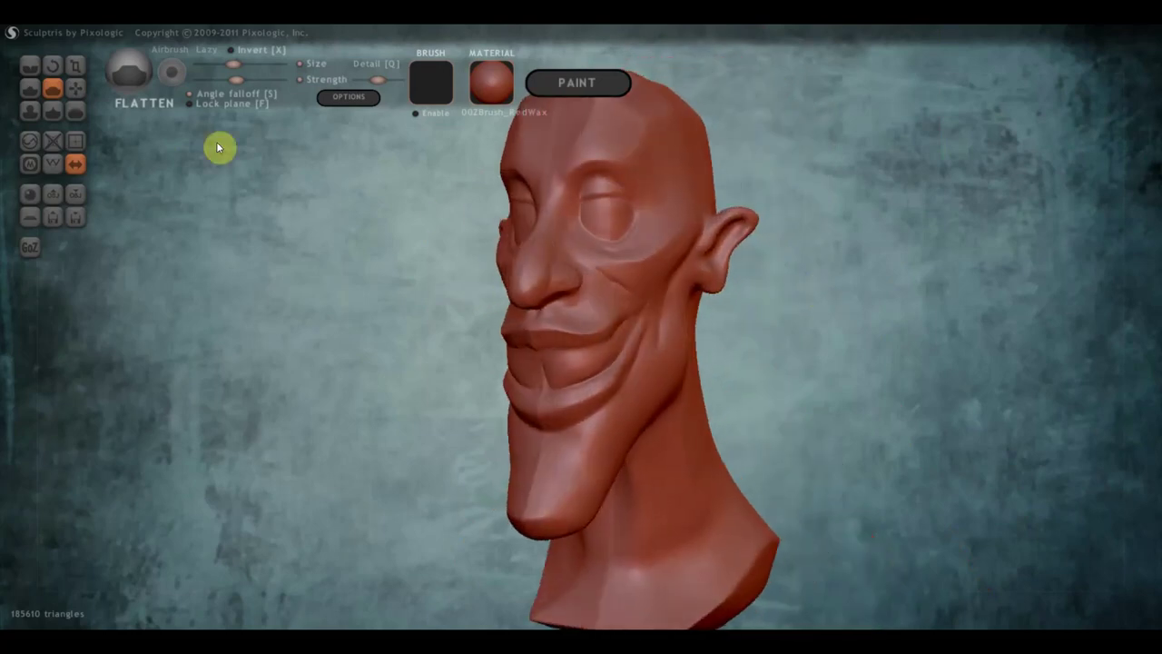
pyautogui.click(30, 88)
pyautogui.scroll(3, 685, 384)
pyautogui.moveTo(685, 383); pyautogui.dragTo(545, 402, button='right')
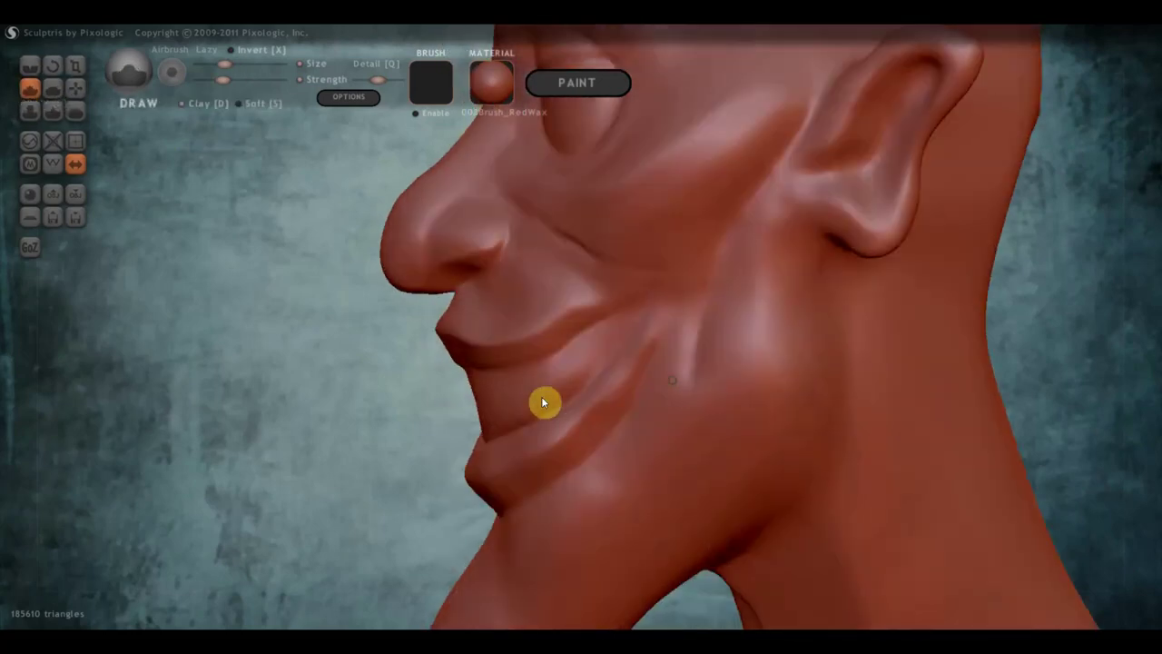
pyautogui.moveTo(672, 281); pyautogui.dragTo(605, 315)
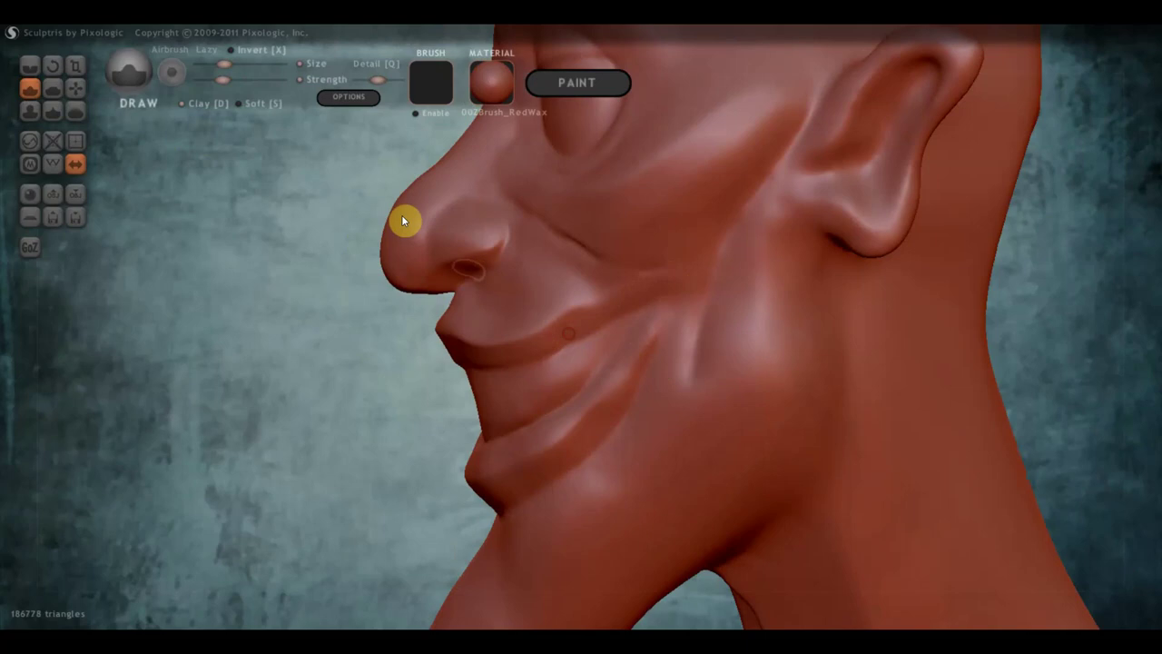
# In Clay mode, stroke repeatedly along the cheek to raise a deep crease from mouth toward jaw
pyautogui.click(187, 107)
pyautogui.moveTo(675, 282); pyautogui.dragTo(581, 326)
pyautogui.moveTo(687, 273)
pyautogui.mouseDown()
pyautogui.moveTo(621, 316)
pyautogui.moveTo(539, 340)
pyautogui.mouseUp()
pyautogui.moveTo(700, 280); pyautogui.dragTo(627, 371)
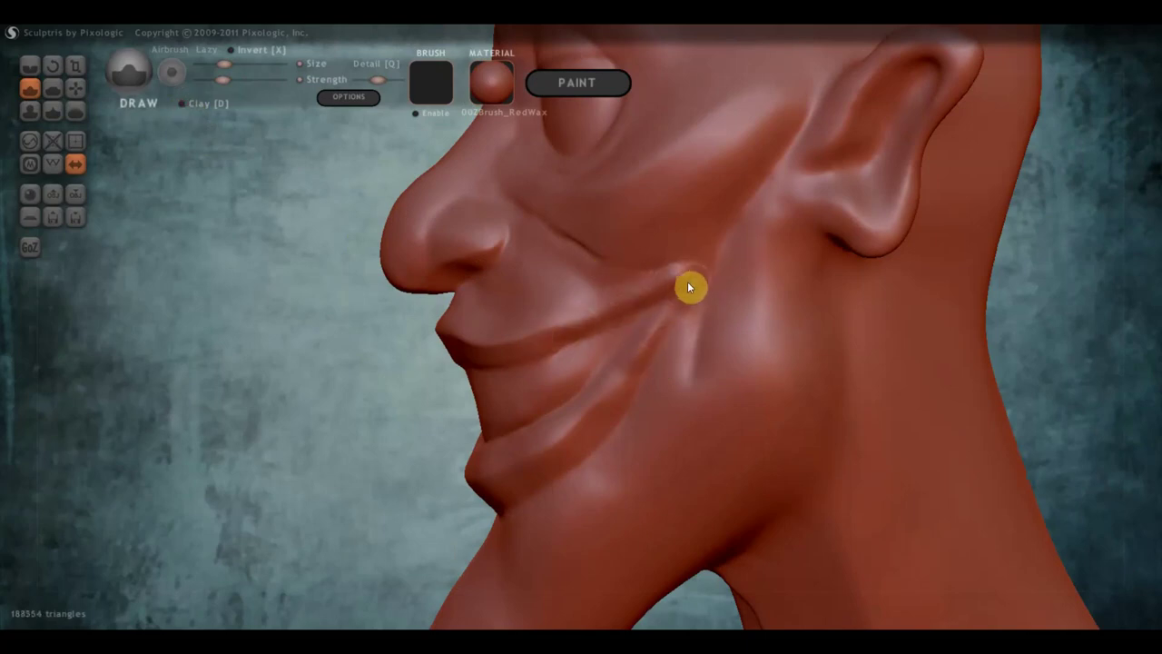
pyautogui.moveTo(687, 287); pyautogui.dragTo(586, 420)
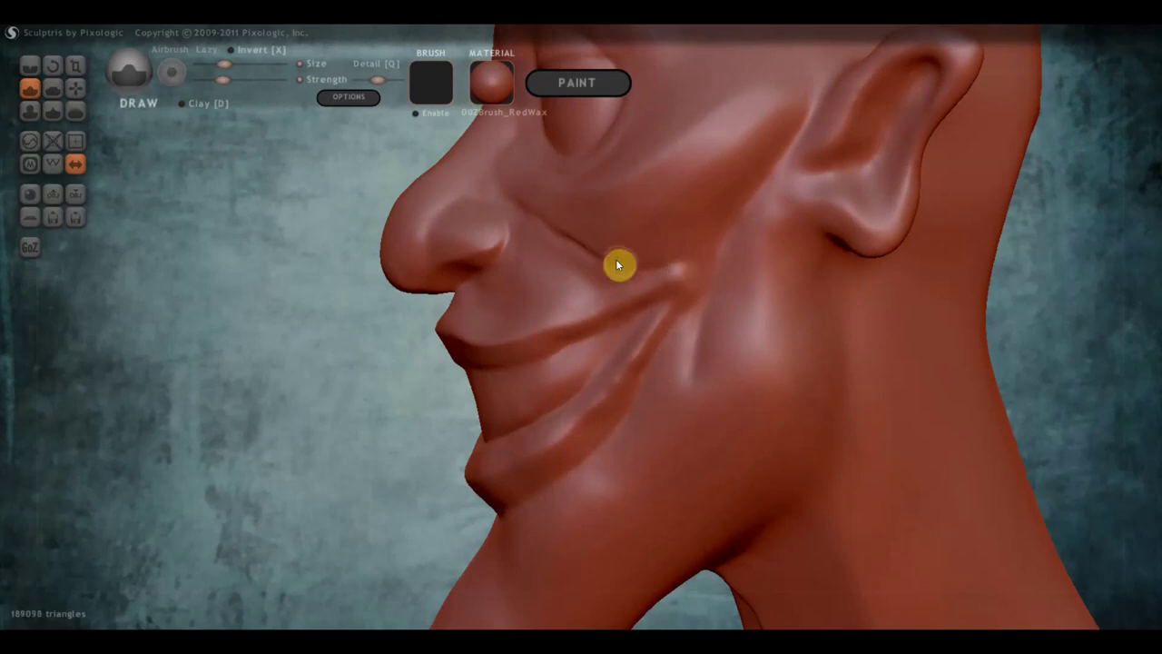
pyautogui.moveTo(615, 259)
pyautogui.mouseDown()
pyautogui.moveTo(719, 273)
pyautogui.moveTo(655, 260)
pyautogui.moveTo(702, 267)
pyautogui.moveTo(693, 263)
pyautogui.moveTo(714, 246)
pyautogui.moveTo(648, 261)
pyautogui.moveTo(736, 280)
pyautogui.moveTo(692, 259)
pyautogui.moveTo(630, 262)
pyautogui.moveTo(743, 254)
pyautogui.moveTo(719, 278)
pyautogui.moveTo(716, 314)
pyautogui.moveTo(713, 300)
pyautogui.mouseUp()
pyautogui.click(182, 104)
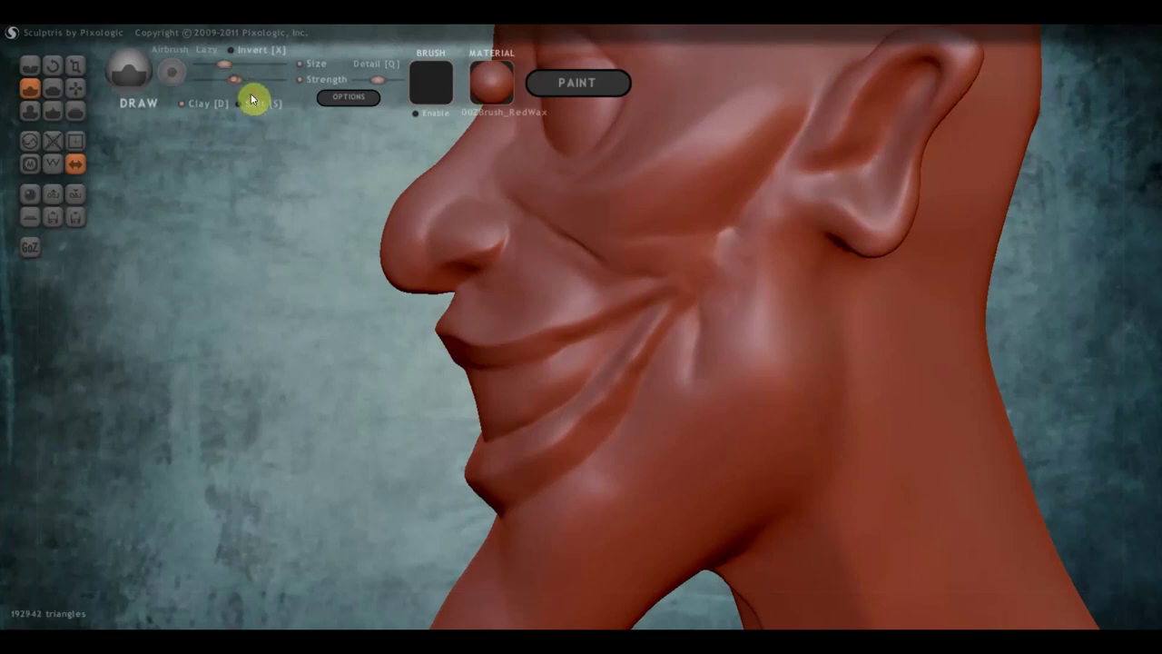
pyautogui.moveTo(719, 313)
pyautogui.mouseDown()
pyautogui.moveTo(705, 269)
pyautogui.moveTo(718, 361)
pyautogui.moveTo(726, 251)
pyautogui.moveTo(726, 309)
pyautogui.moveTo(744, 270)
pyautogui.mouseUp()
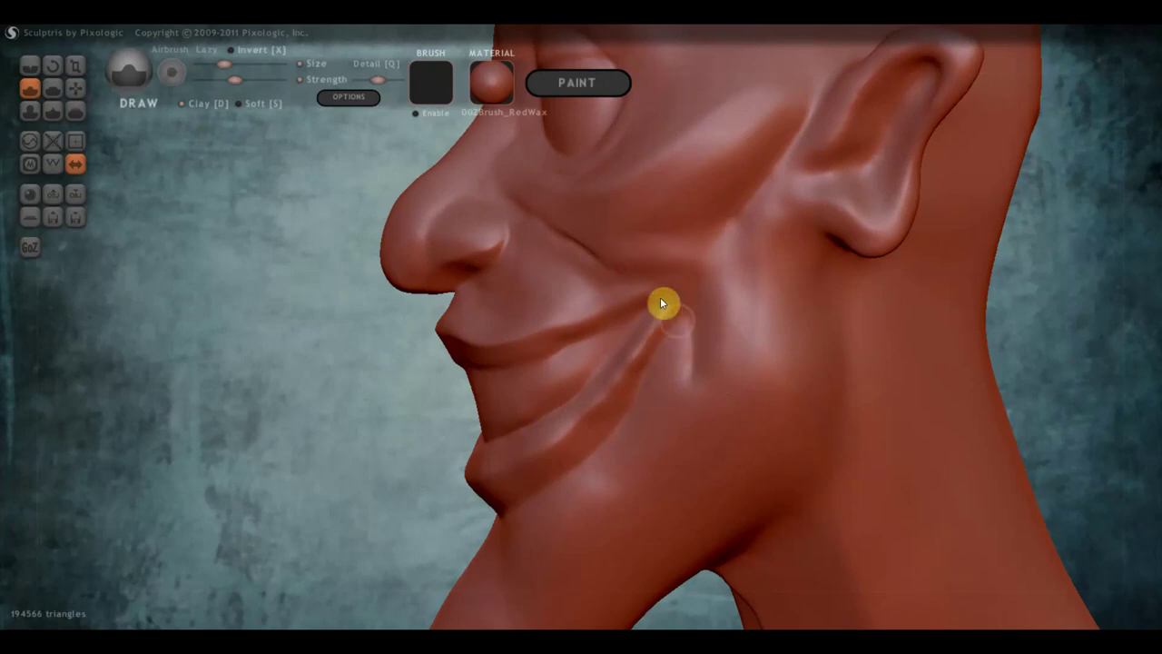
pyautogui.moveTo(589, 304); pyautogui.dragTo(716, 321, button='right')
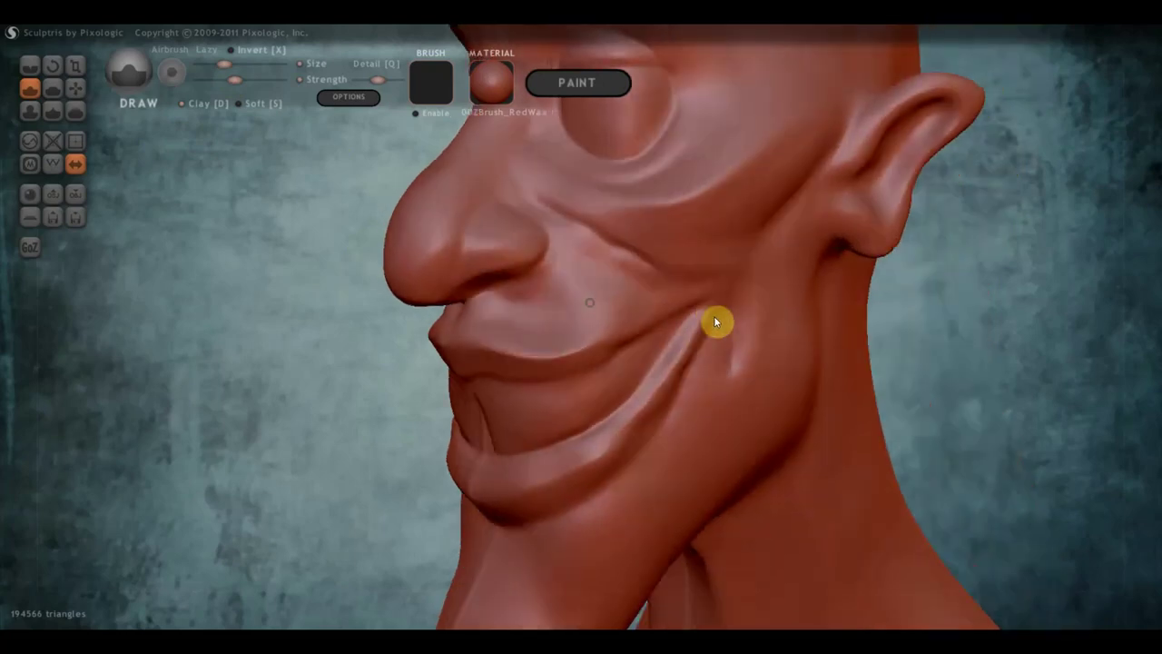
# With Flatten, smooth the area above the mouth corner and the upper lip from front and side views
pyautogui.click(52, 87)
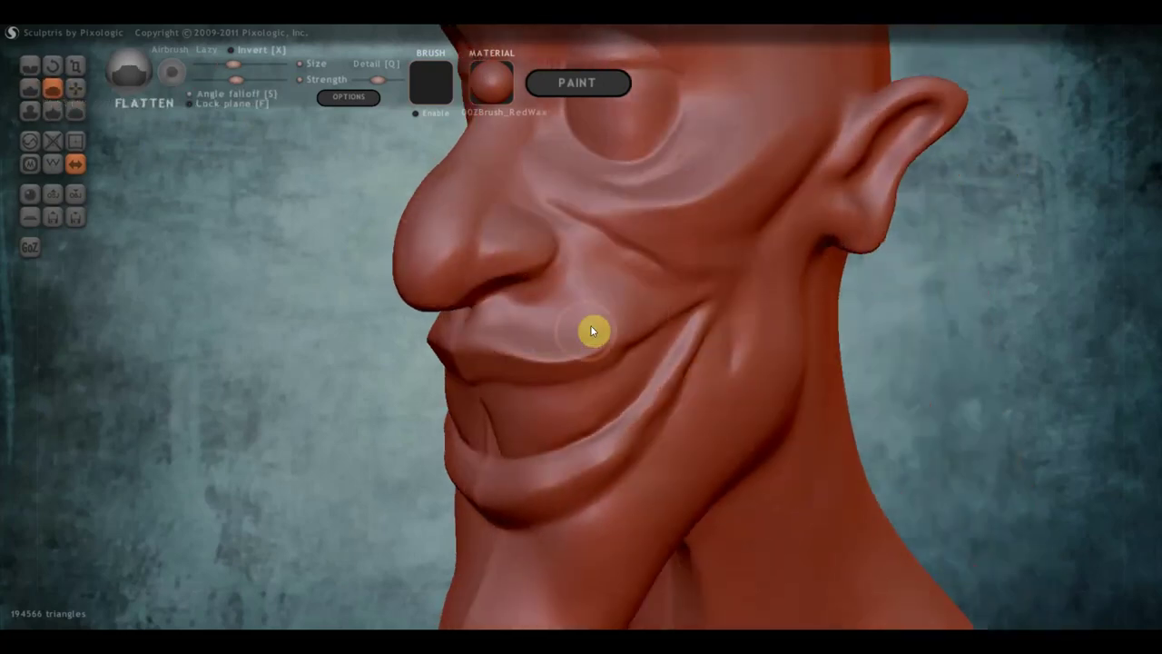
pyautogui.scroll(2, 591, 332)
pyautogui.moveTo(645, 285)
pyautogui.mouseDown()
pyautogui.moveTo(599, 324)
pyautogui.moveTo(585, 245)
pyautogui.mouseUp()
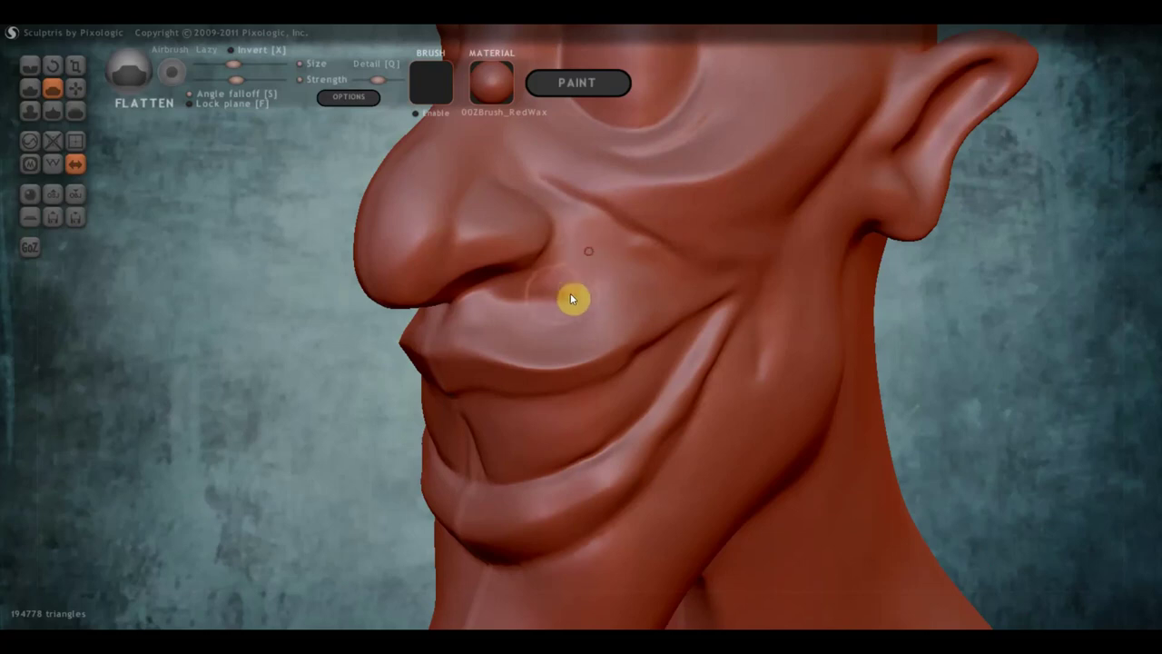
pyautogui.moveTo(521, 305); pyautogui.dragTo(533, 389, button='right')
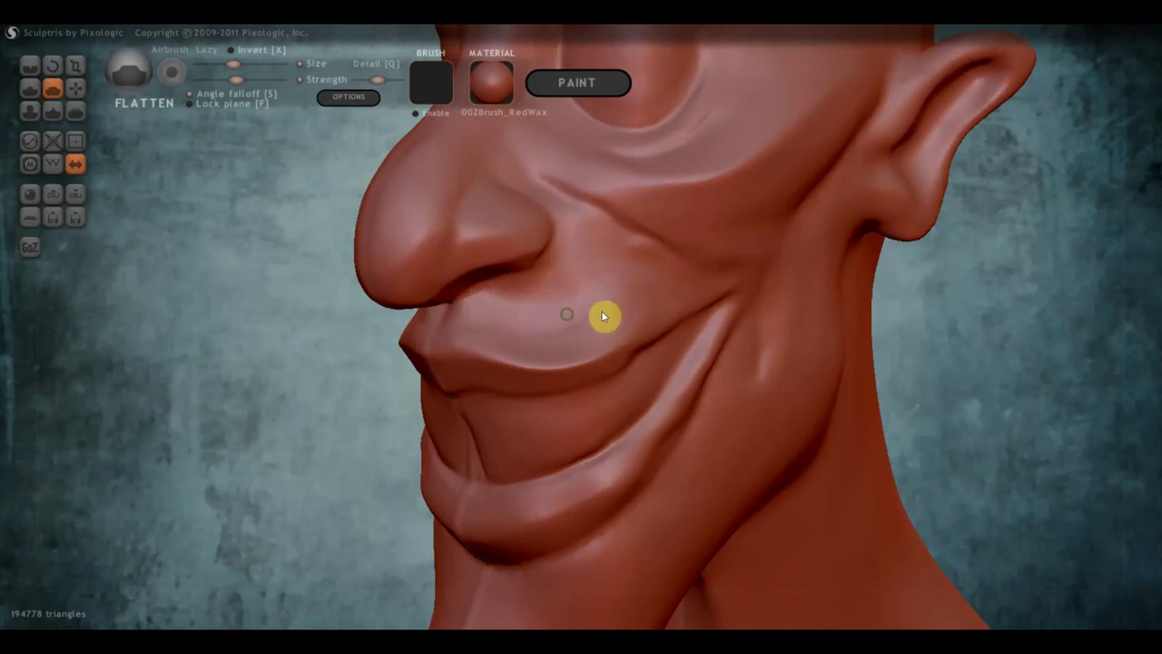
pyautogui.moveTo(484, 365); pyautogui.dragTo(487, 372)
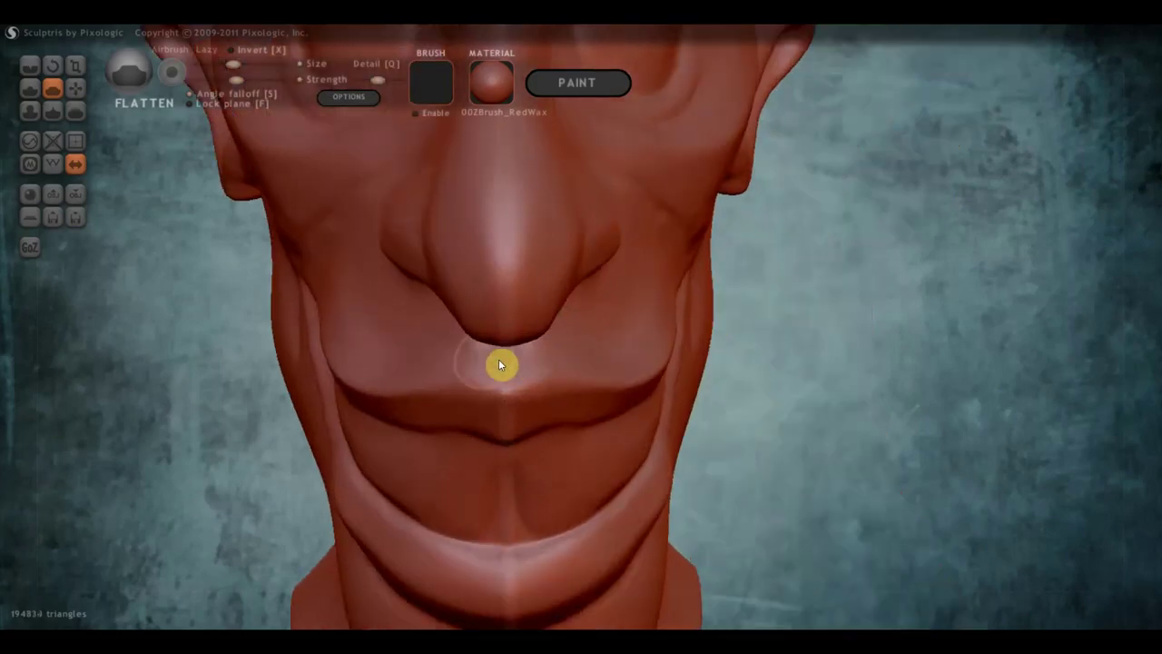
pyautogui.moveTo(506, 355); pyautogui.dragTo(354, 325, button='right')
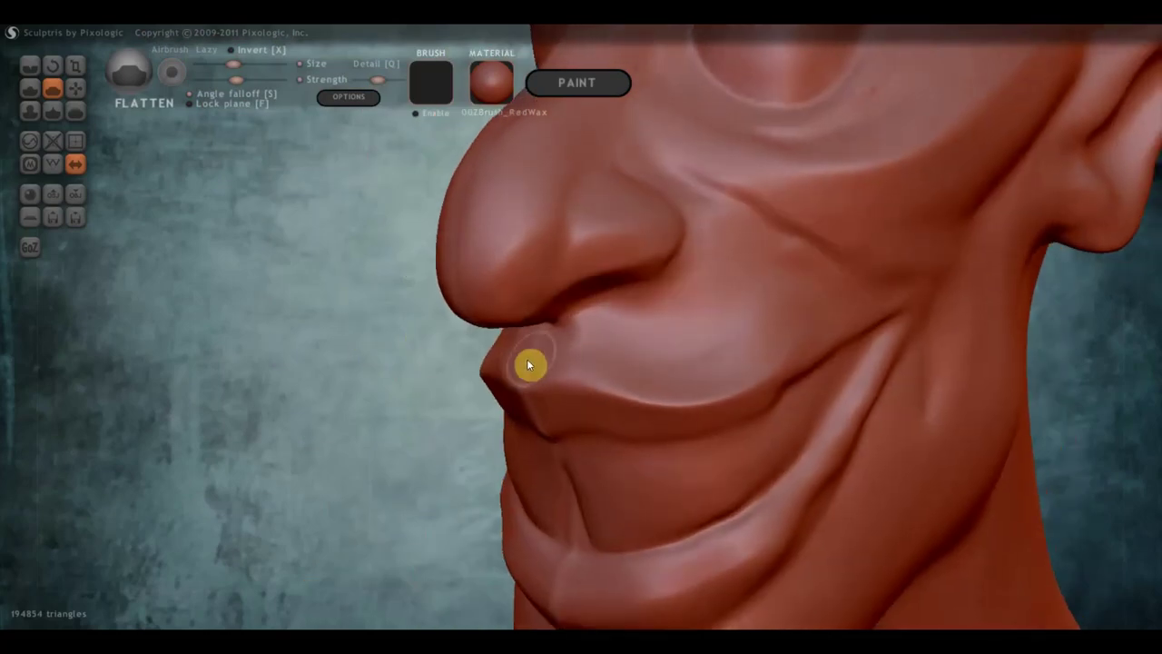
pyautogui.moveTo(529, 365); pyautogui.dragTo(550, 340)
pyautogui.moveTo(667, 351); pyautogui.dragTo(713, 354, button='right')
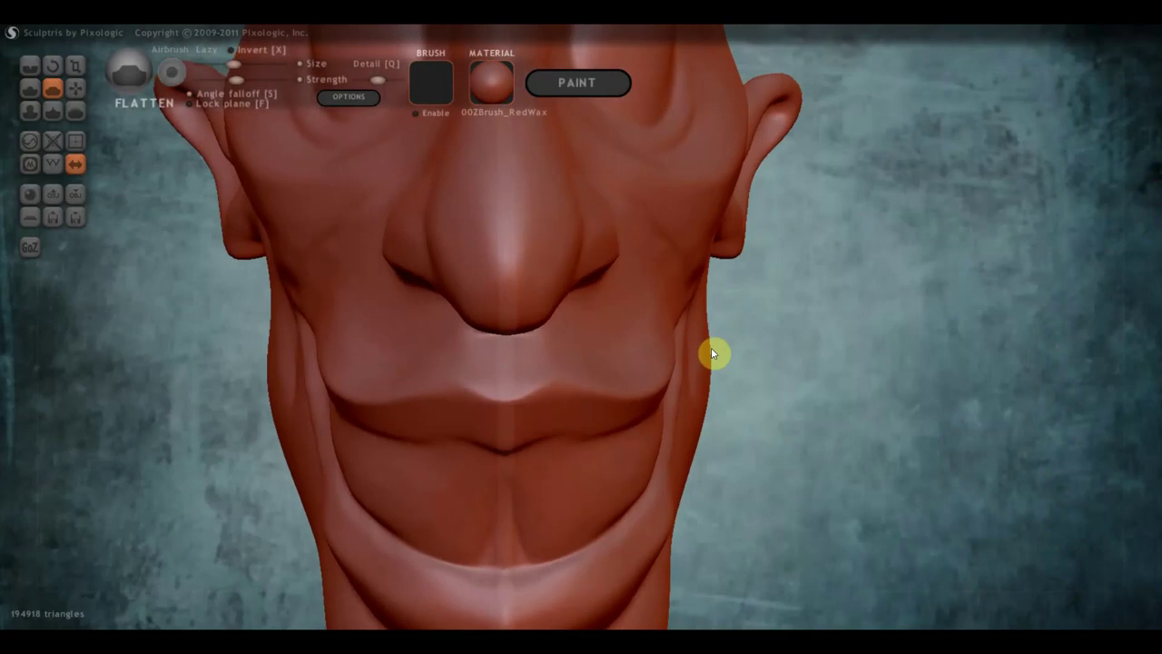
pyautogui.scroll(-3, 712, 354)
pyautogui.scroll(-3, 642, 392)
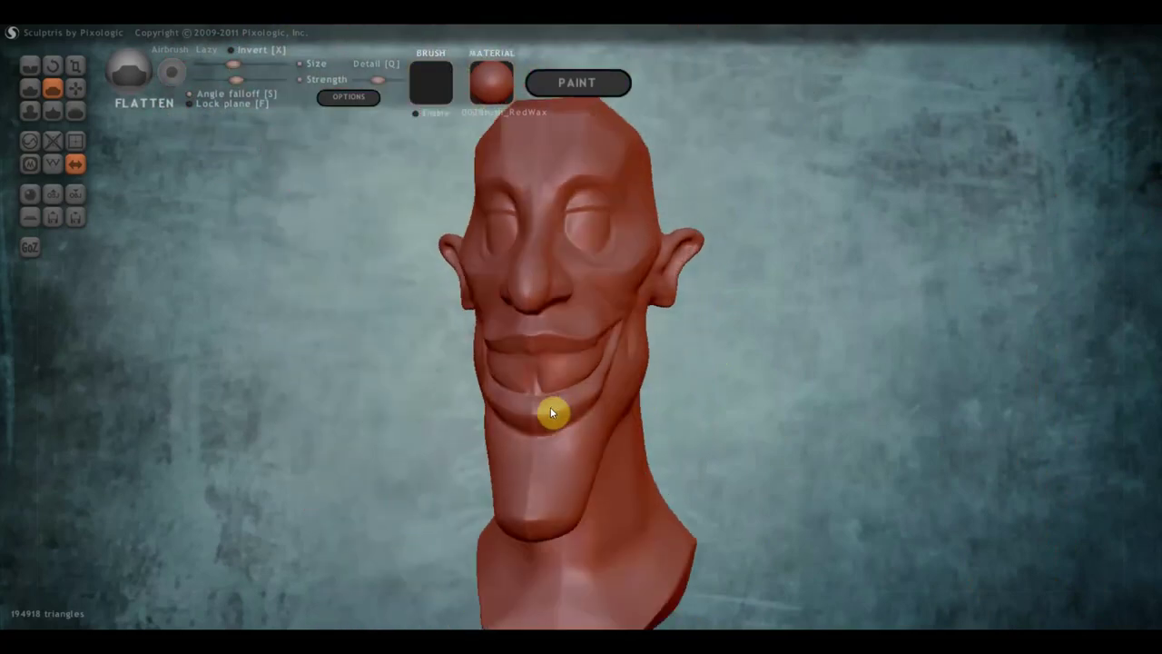
pyautogui.moveTo(550, 407); pyautogui.dragTo(369, 424, button='right')
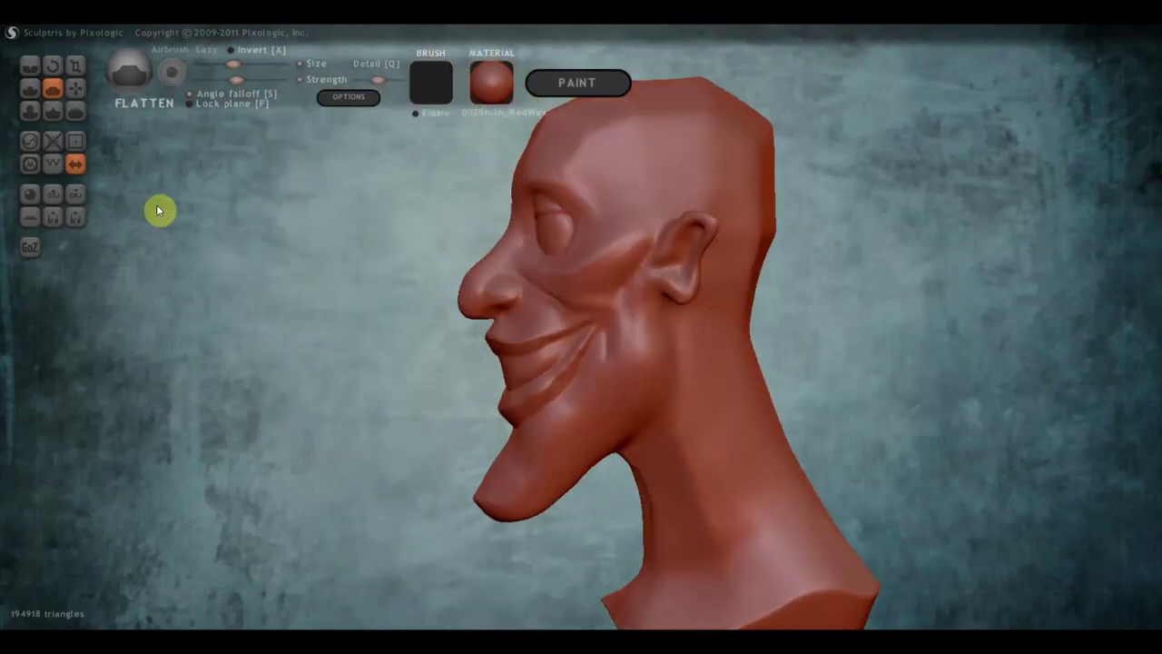
# Undo a Grab pull that dragged the lip into the nose and return to the front view
pyautogui.click(76, 87)
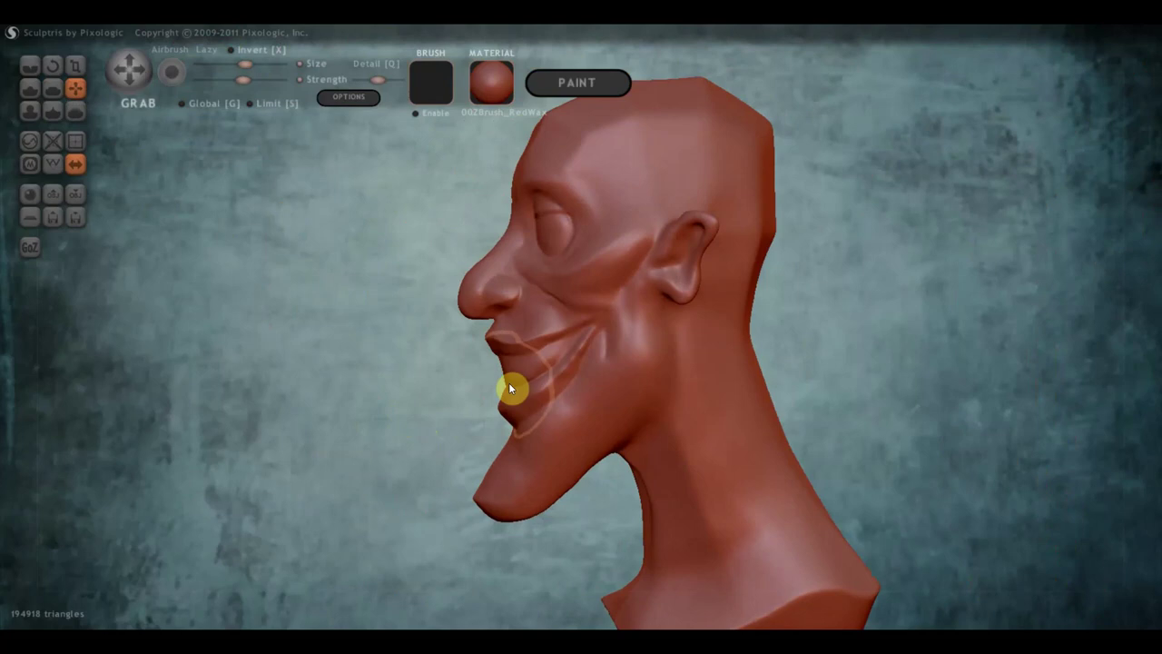
pyautogui.moveTo(506, 383)
pyautogui.mouseDown()
pyautogui.moveTo(490, 386)
pyautogui.moveTo(472, 314)
pyautogui.mouseUp()
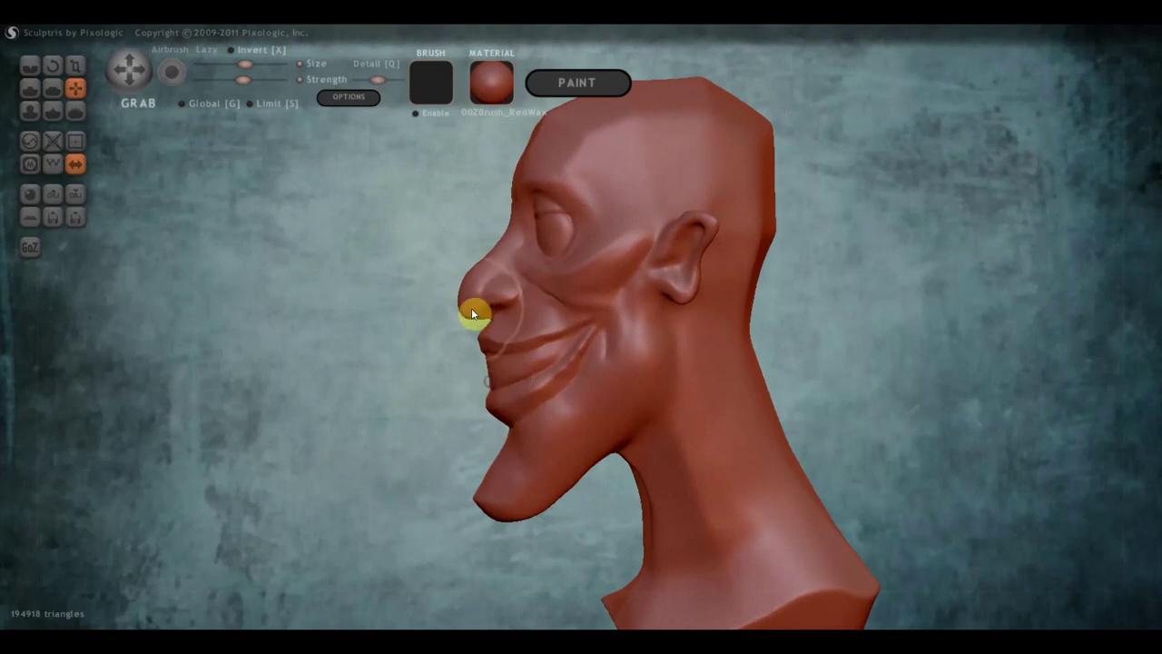
pyautogui.hotkey('ctrl', 'z')
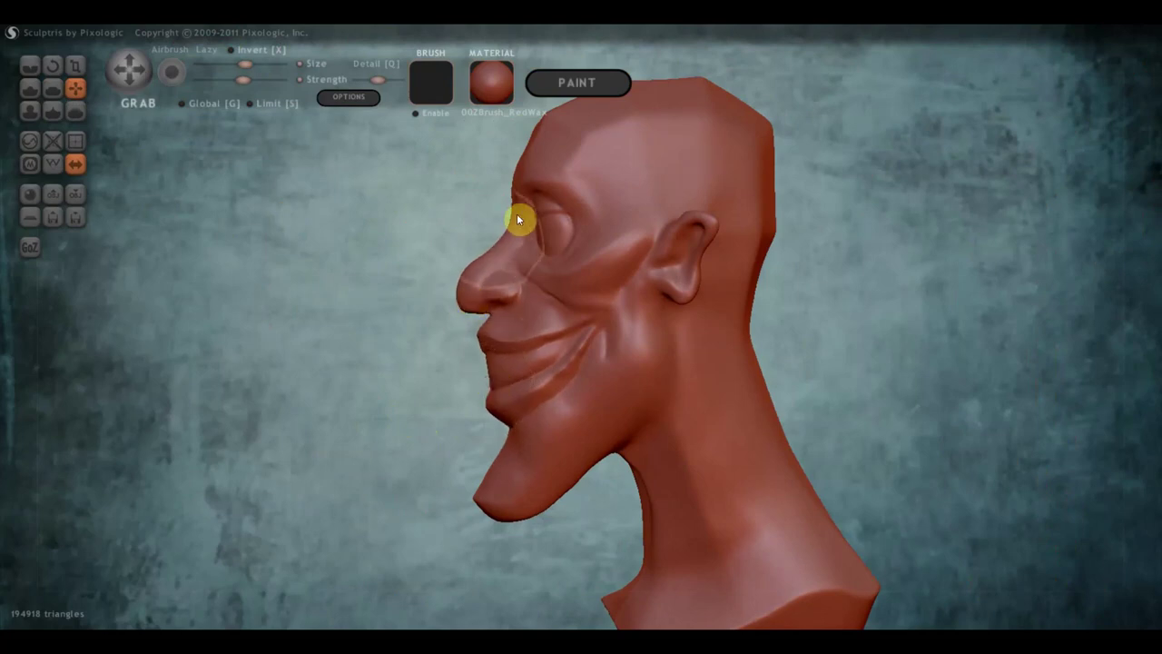
pyautogui.moveTo(667, 227)
pyautogui.mouseDown()
pyautogui.moveTo(807, 194)
pyautogui.moveTo(844, 410)
pyautogui.mouseUp()
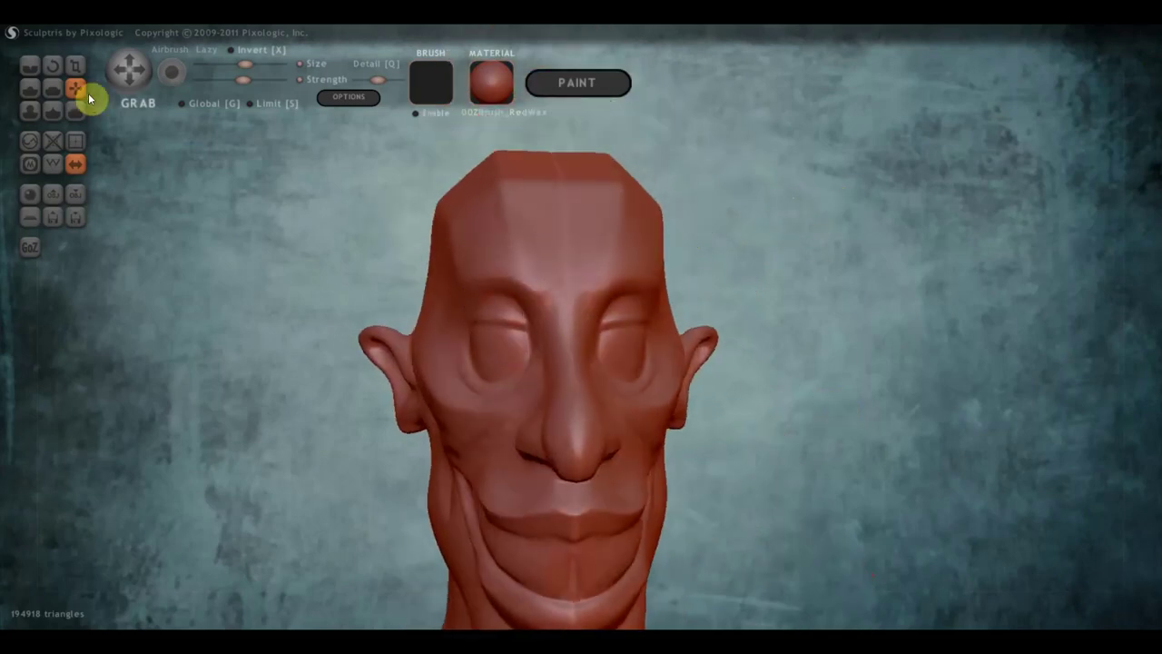
pyautogui.click(30, 65)
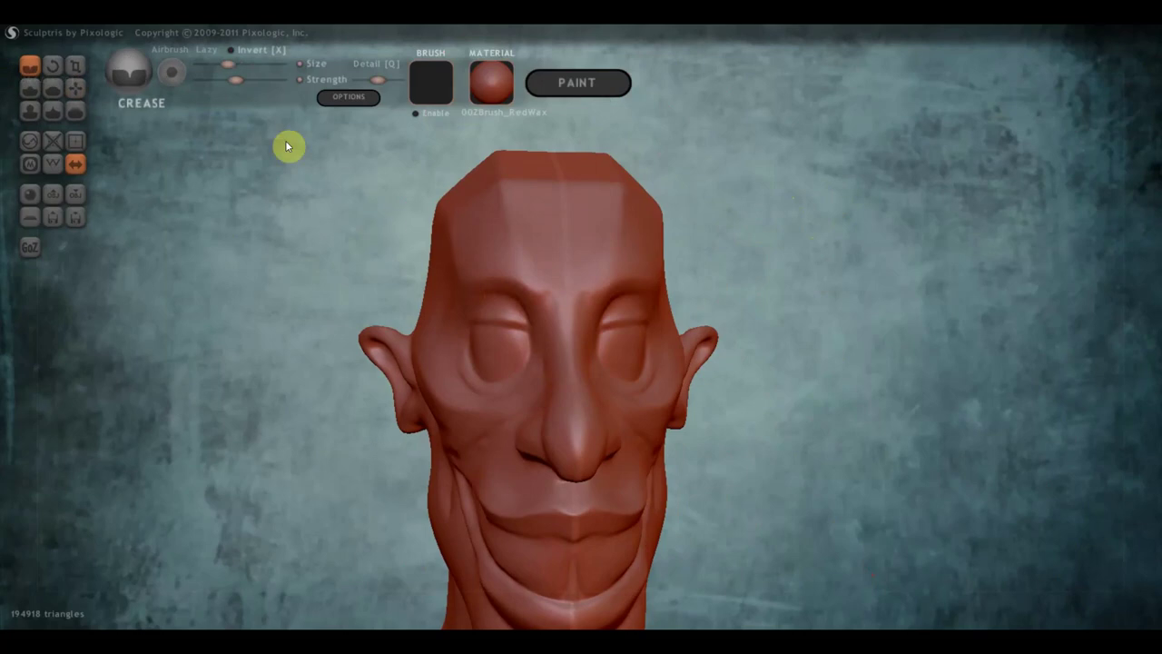
# With the Draw brush, sculpt the first raised wrinkle strokes across the forehead
pyautogui.click(28, 89)
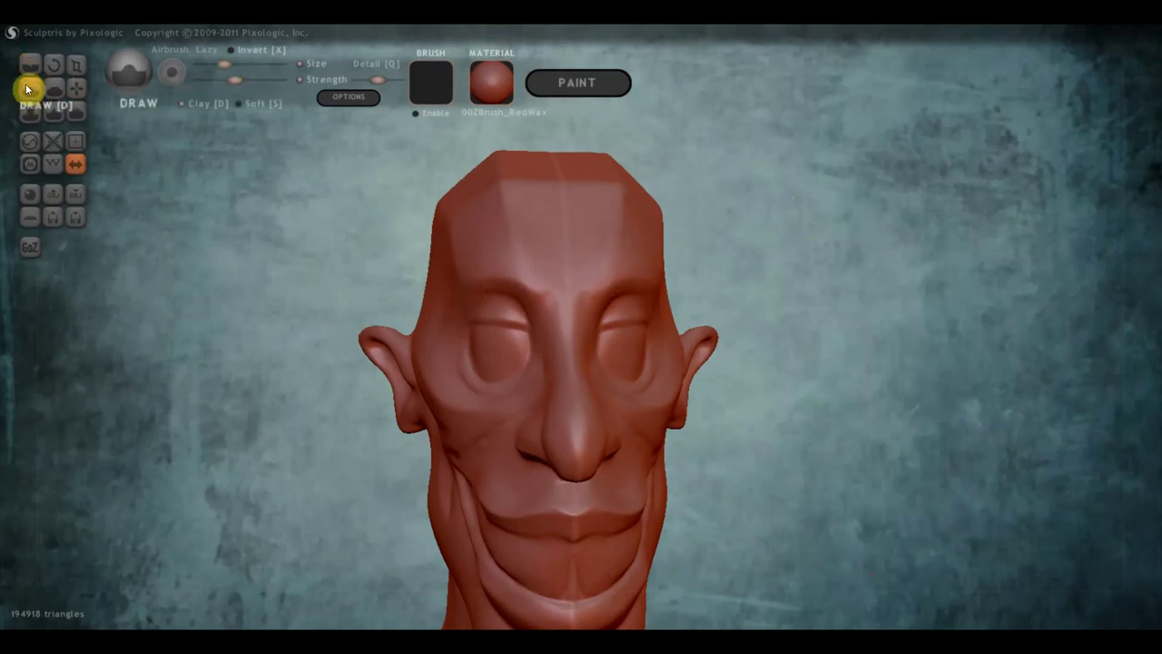
pyautogui.moveTo(478, 257); pyautogui.dragTo(452, 213, button='right')
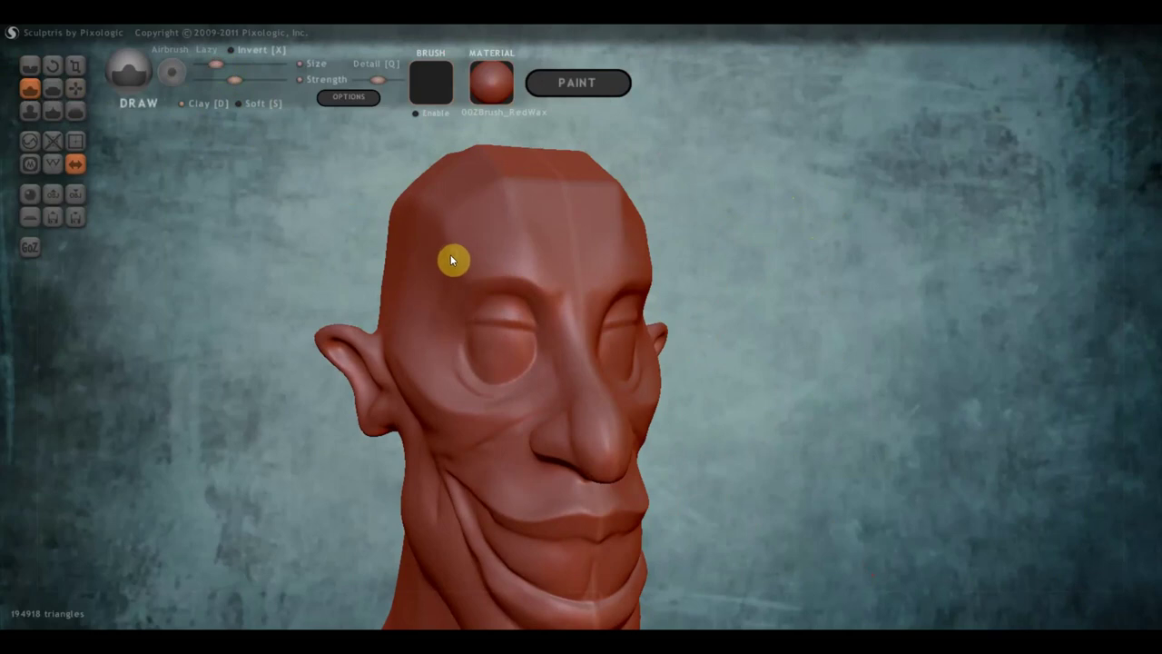
pyautogui.moveTo(451, 257)
pyautogui.mouseDown()
pyautogui.moveTo(529, 252)
pyautogui.moveTo(552, 276)
pyautogui.moveTo(504, 242)
pyautogui.moveTo(472, 245)
pyautogui.moveTo(451, 270)
pyautogui.moveTo(532, 241)
pyautogui.moveTo(475, 238)
pyautogui.mouseUp()
pyautogui.moveTo(475, 239)
pyautogui.mouseDown(button='right')
pyautogui.moveTo(406, 229)
pyautogui.moveTo(438, 230)
pyautogui.mouseUp(button='right')
# Raise brush strength and sculpt deeper brow-ridge wrinkles and creases toward the eye
pyautogui.moveTo(229, 79); pyautogui.dragTo(248, 80)
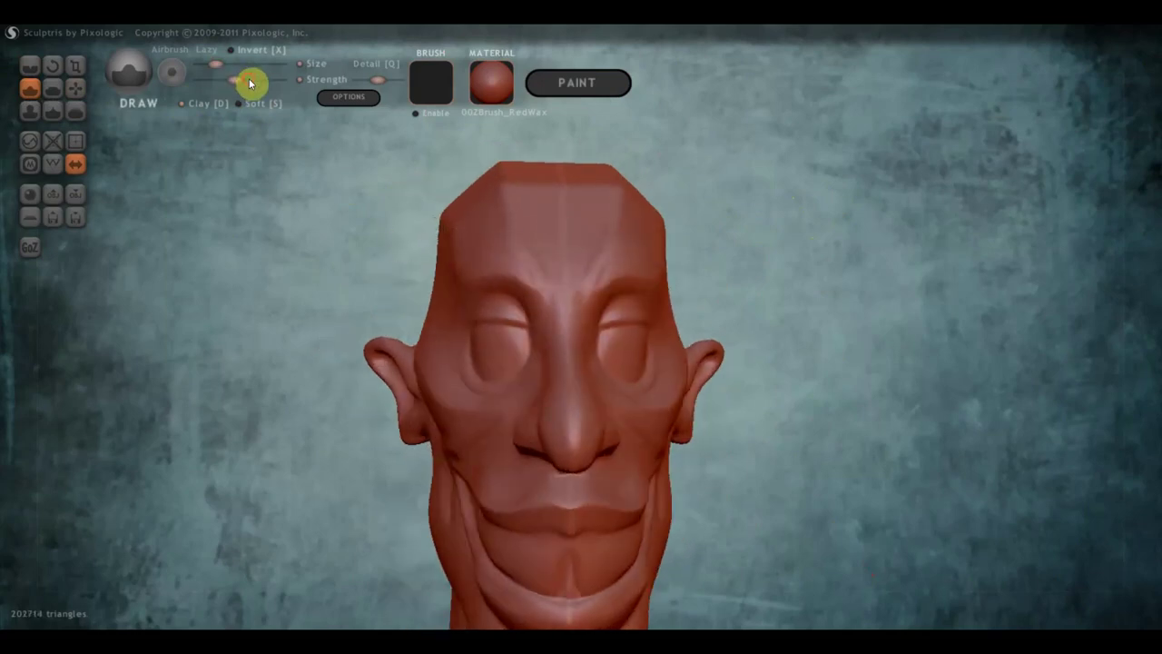
pyautogui.moveTo(466, 239)
pyautogui.mouseDown(button='right')
pyautogui.moveTo(575, 277)
pyautogui.moveTo(479, 273)
pyautogui.mouseUp(button='right')
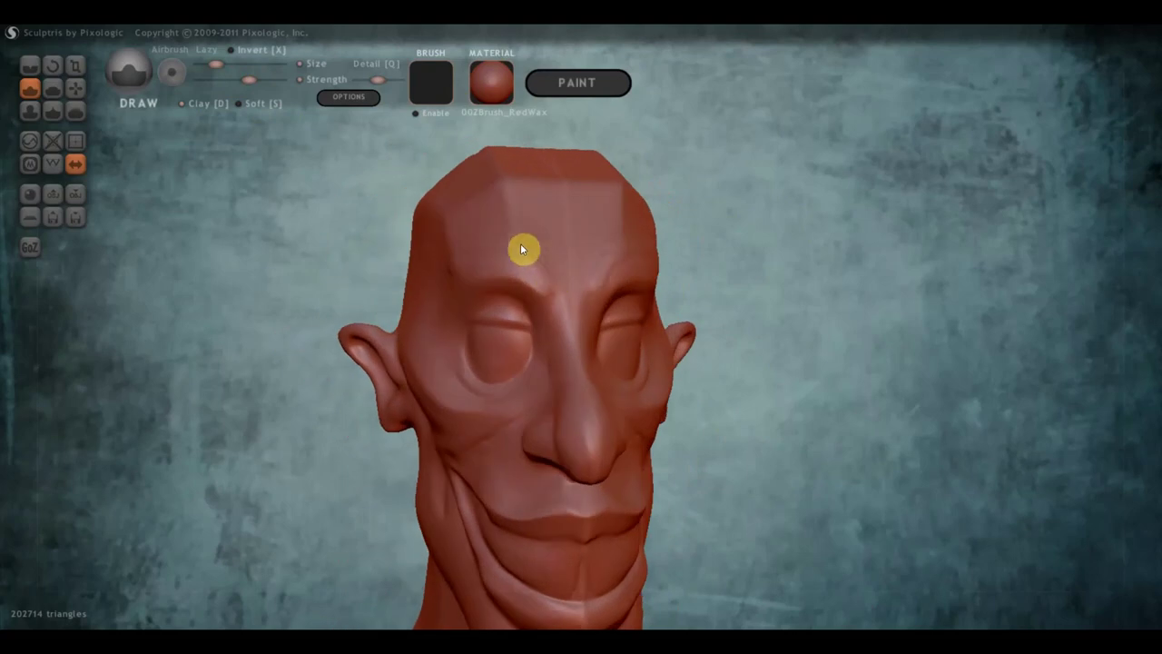
pyautogui.moveTo(451, 262)
pyautogui.mouseDown()
pyautogui.moveTo(488, 215)
pyautogui.moveTo(480, 233)
pyautogui.moveTo(541, 275)
pyautogui.mouseUp()
pyautogui.moveTo(488, 211); pyautogui.dragTo(537, 278)
pyautogui.moveTo(492, 215)
pyautogui.mouseDown()
pyautogui.moveTo(535, 274)
pyautogui.moveTo(490, 233)
pyautogui.moveTo(454, 263)
pyautogui.moveTo(482, 223)
pyautogui.moveTo(472, 252)
pyautogui.mouseUp()
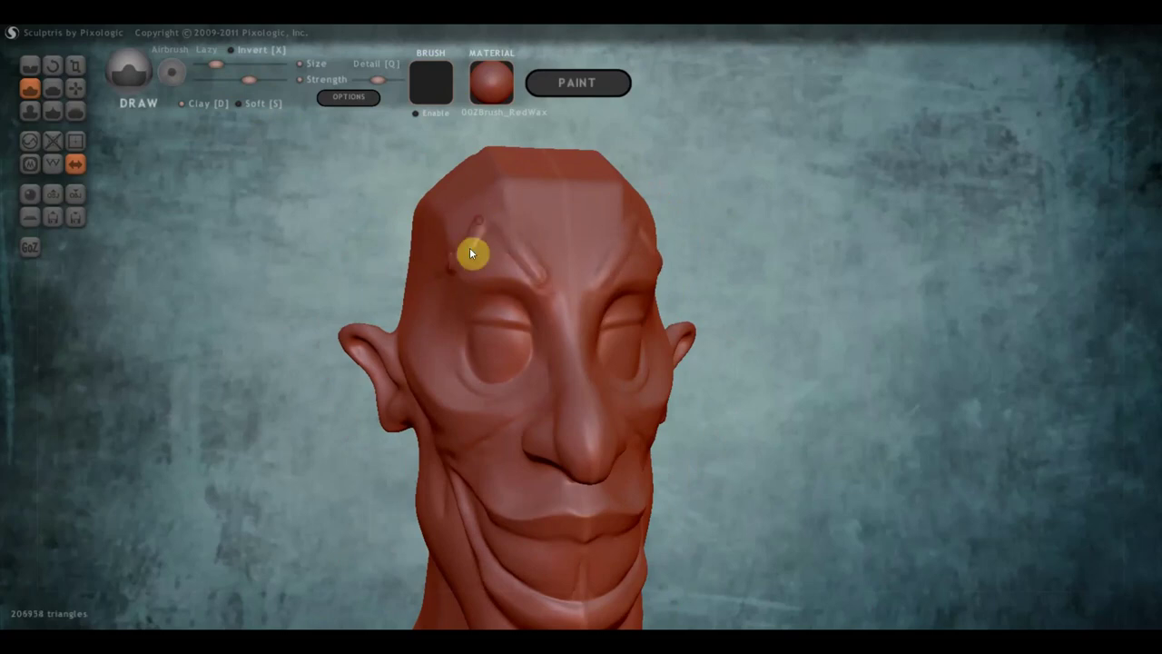
pyautogui.moveTo(472, 251)
pyautogui.mouseDown(button='right')
pyautogui.moveTo(596, 251)
pyautogui.moveTo(568, 257)
pyautogui.mouseUp(button='right')
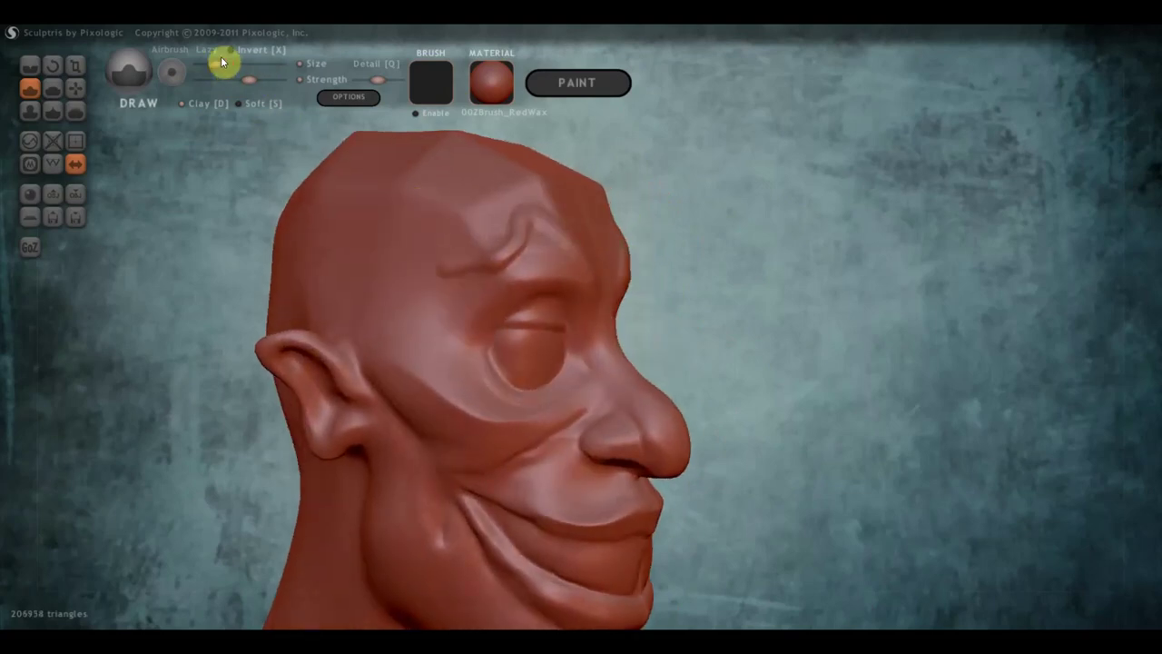
pyautogui.moveTo(221, 62); pyautogui.dragTo(228, 66)
pyautogui.moveTo(538, 265); pyautogui.dragTo(443, 268, button='right')
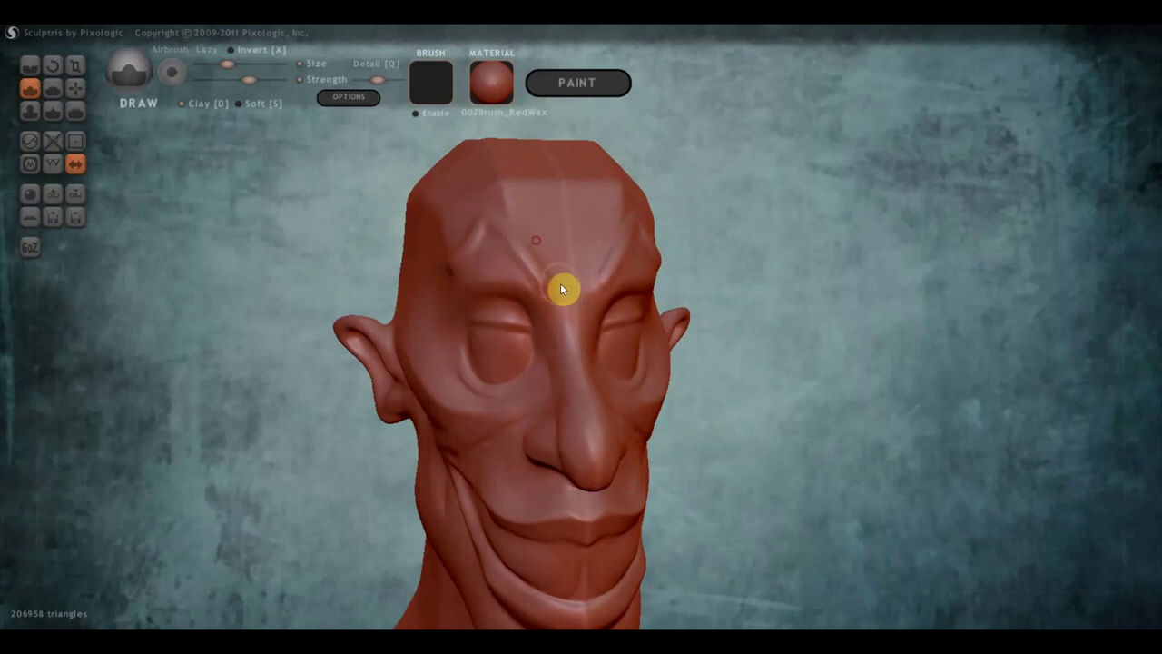
pyautogui.moveTo(532, 285); pyautogui.dragTo(529, 270, button='right')
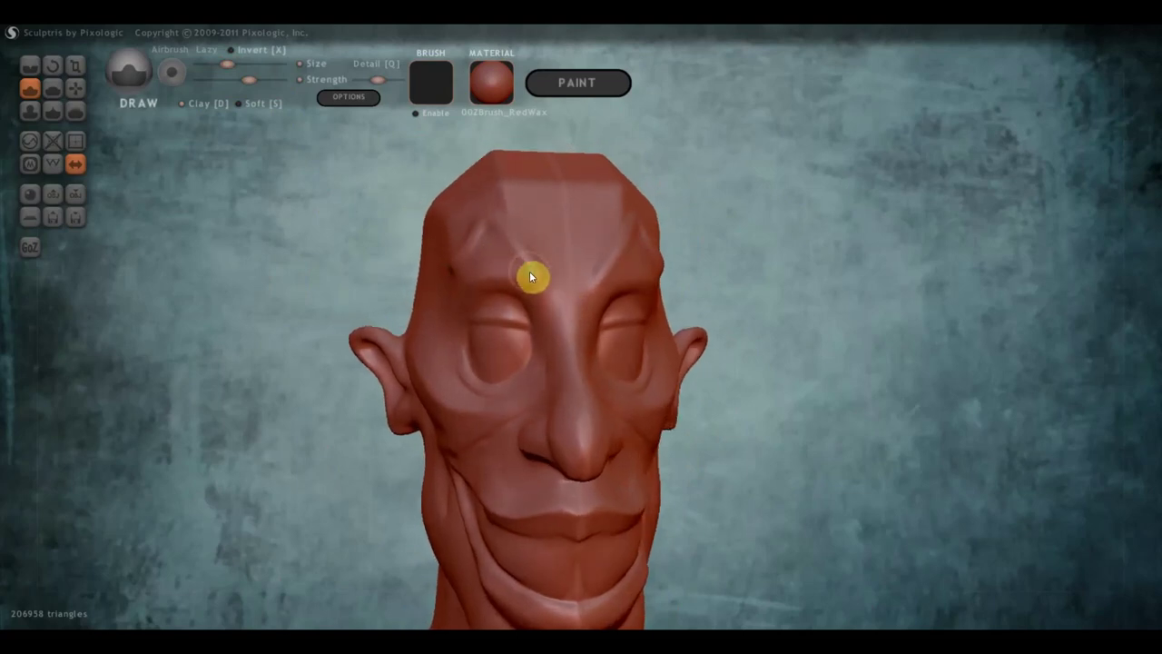
# Reshape the forehead wrinkle with a smaller Grab brush
pyautogui.click(75, 87)
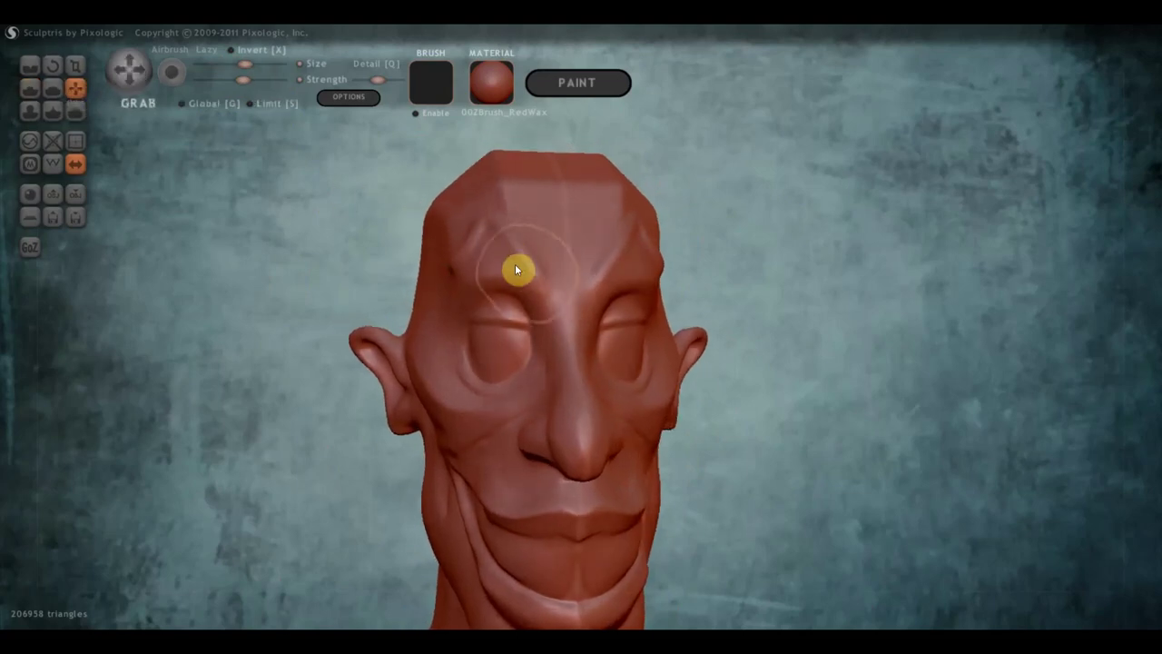
pyautogui.scroll(2, 514, 264)
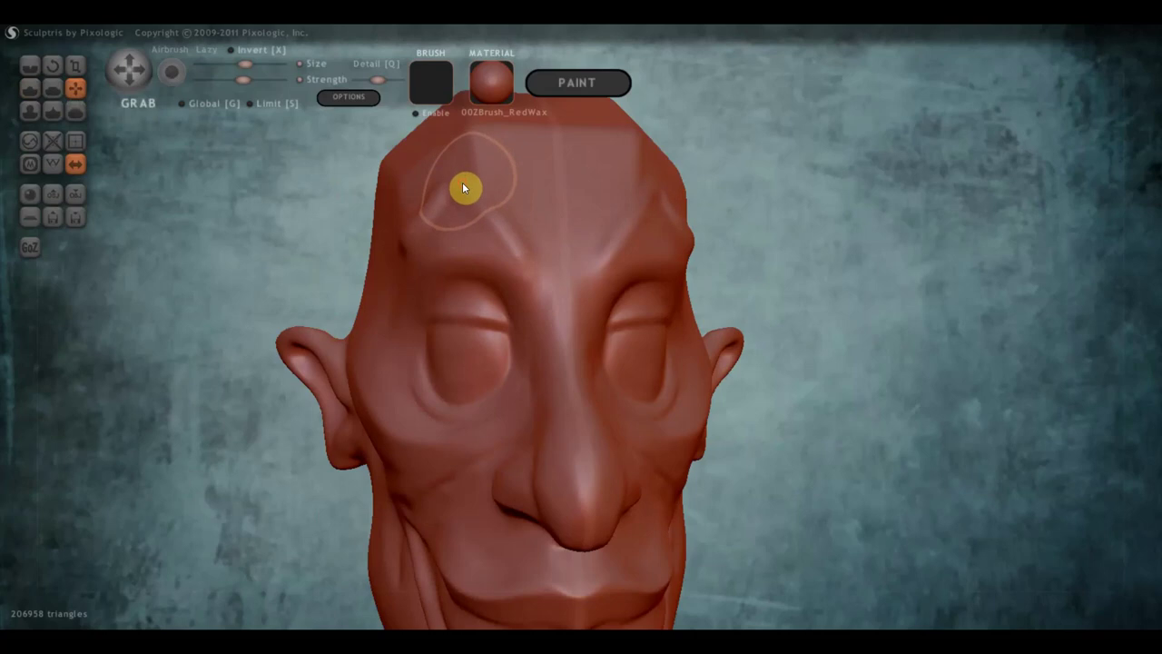
pyautogui.moveTo(462, 181)
pyautogui.mouseDown()
pyautogui.moveTo(499, 219)
pyautogui.moveTo(506, 180)
pyautogui.mouseUp()
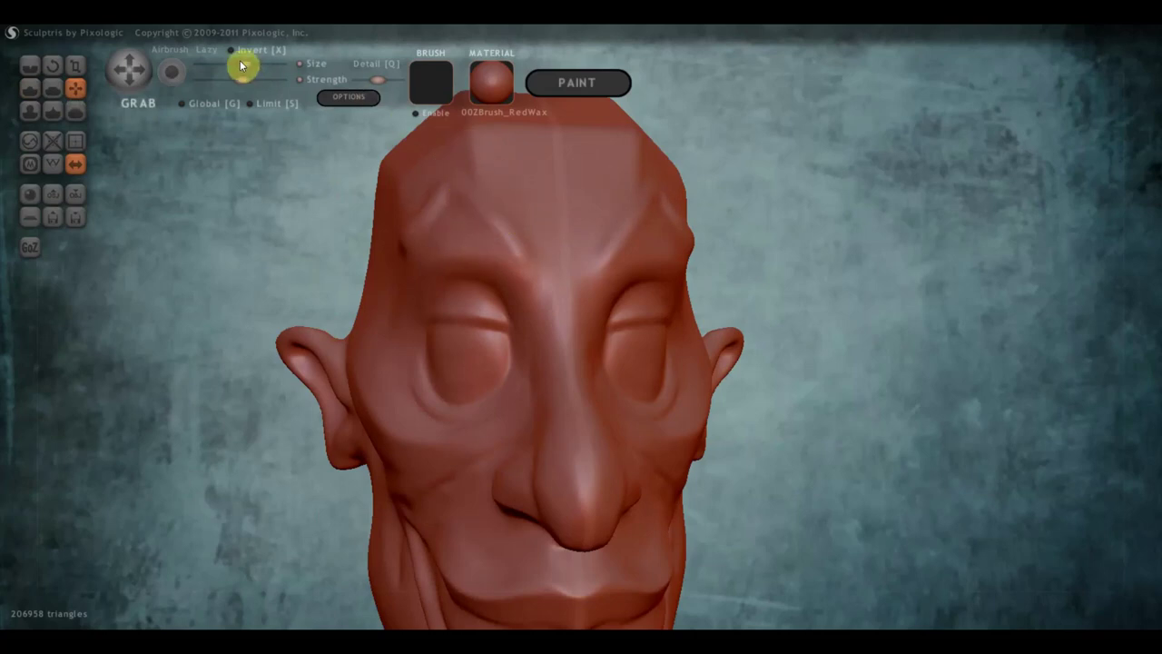
pyautogui.moveTo(244, 64); pyautogui.dragTo(237, 63)
pyautogui.moveTo(483, 214); pyautogui.dragTo(501, 200)
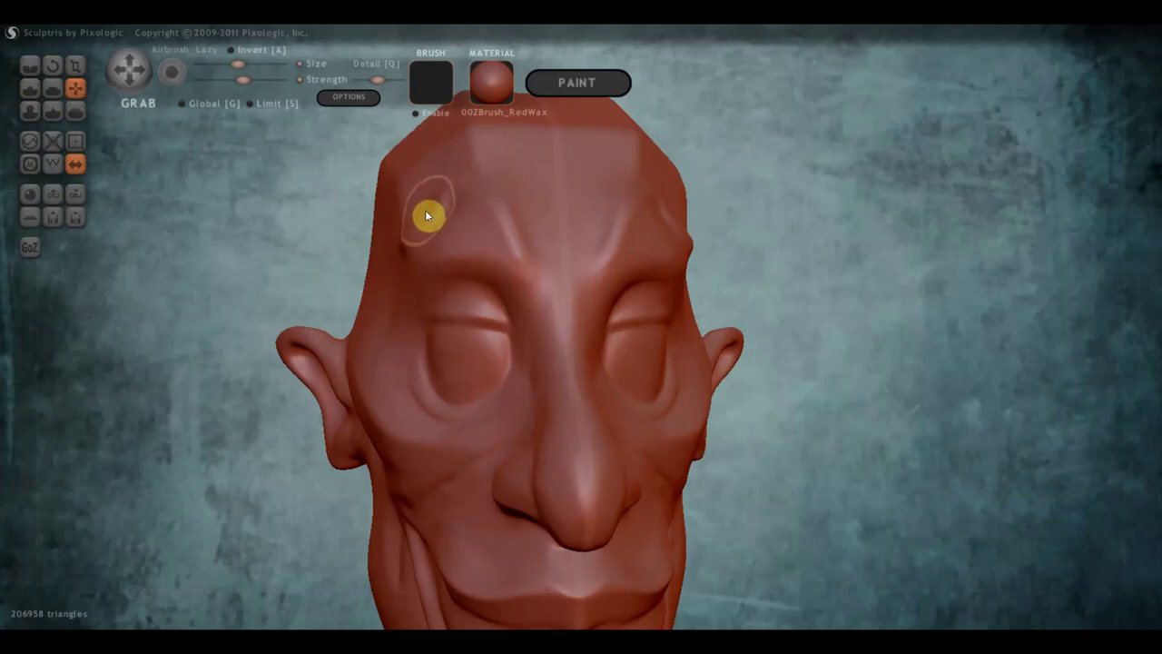
# Pull the odd eyelid ridge above the eye smoothly into the brow
pyautogui.moveTo(424, 207)
pyautogui.mouseDown(button='right')
pyautogui.moveTo(540, 322)
pyautogui.moveTo(415, 278)
pyautogui.moveTo(493, 207)
pyautogui.mouseUp(button='right')
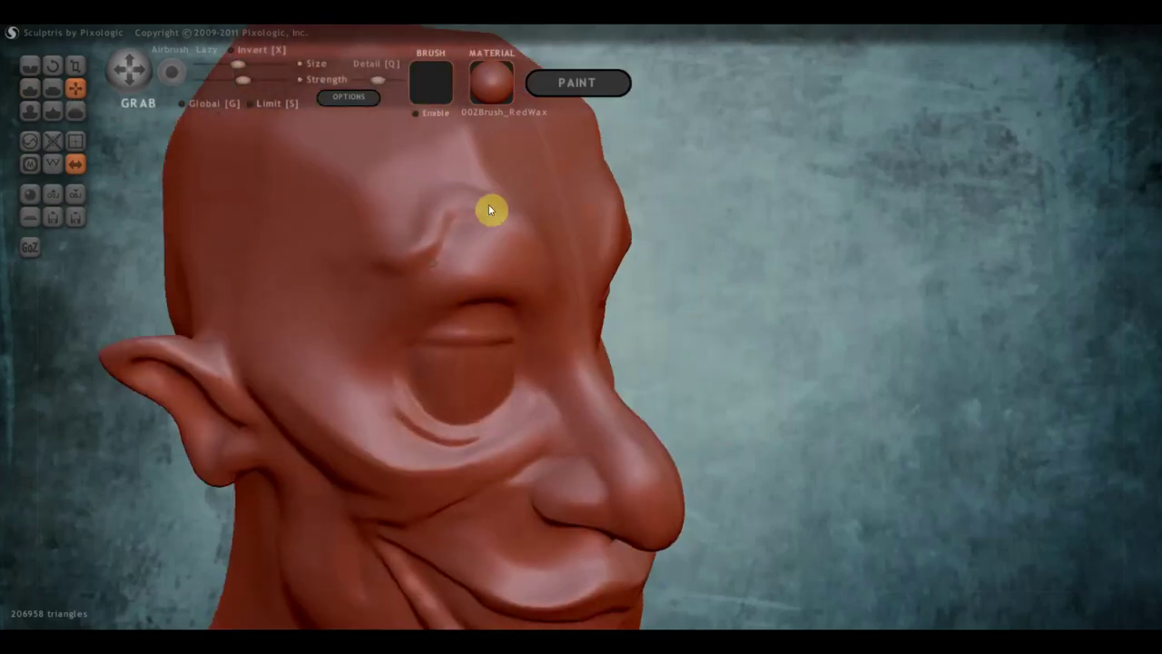
pyautogui.moveTo(392, 259); pyautogui.dragTo(478, 235)
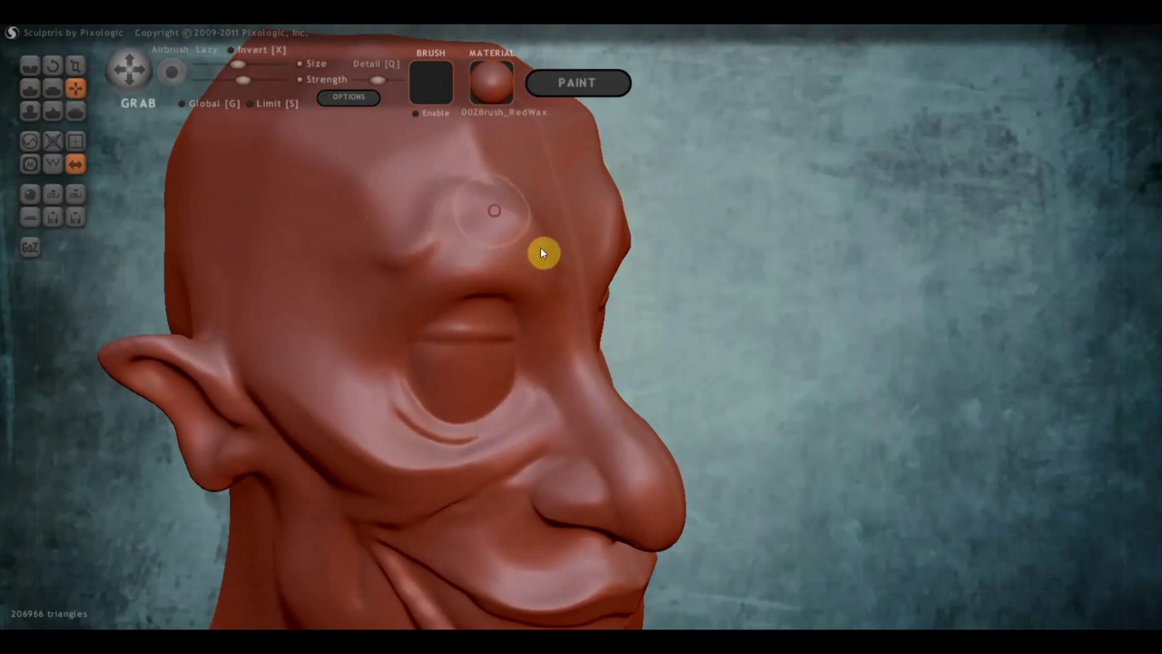
pyautogui.moveTo(493, 275)
pyautogui.mouseDown(button='right')
pyautogui.moveTo(436, 316)
pyautogui.moveTo(402, 308)
pyautogui.mouseUp(button='right')
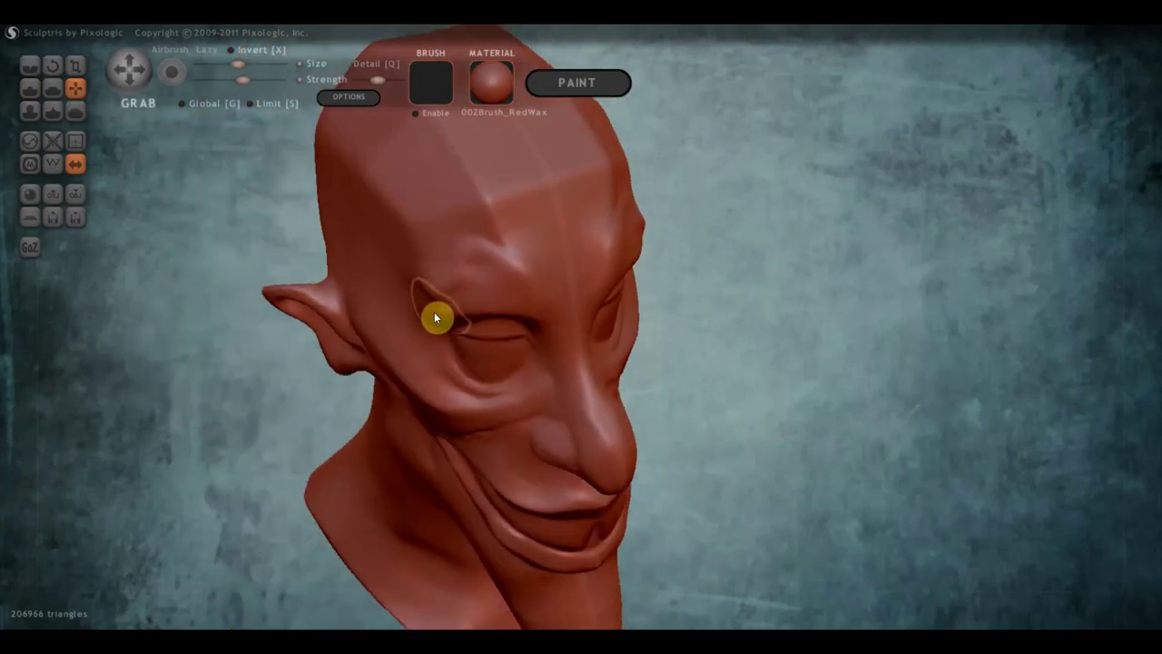
pyautogui.moveTo(434, 312); pyautogui.dragTo(486, 296)
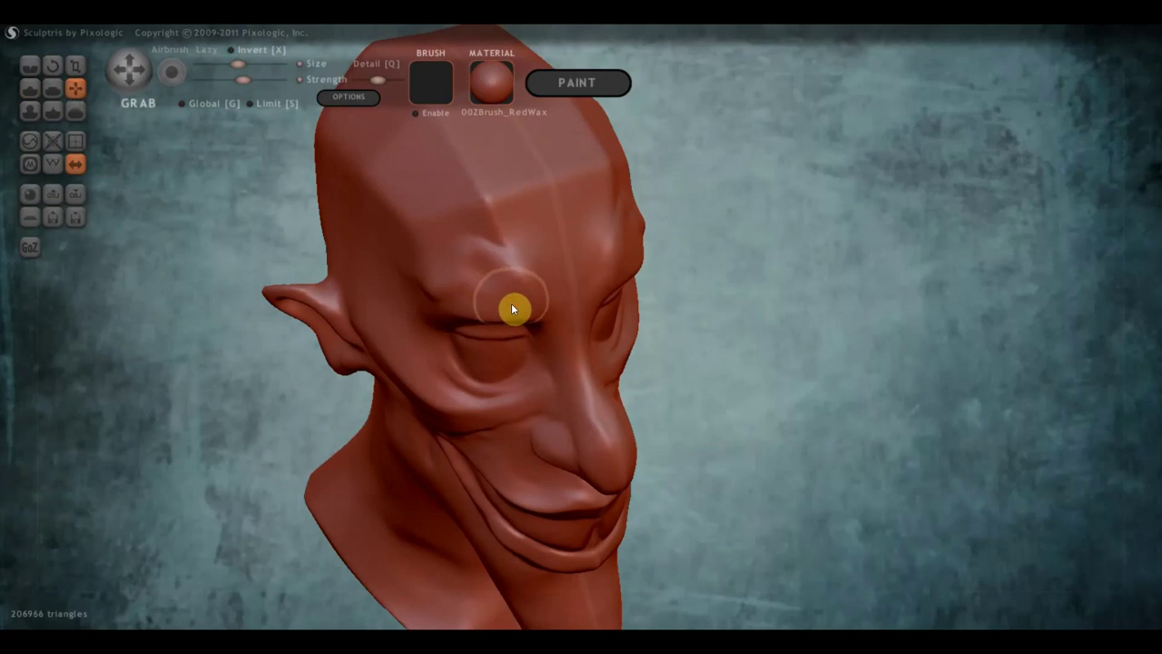
pyautogui.moveTo(511, 303)
pyautogui.mouseDown(button='right')
pyautogui.moveTo(721, 217)
pyautogui.moveTo(679, 236)
pyautogui.mouseUp(button='right')
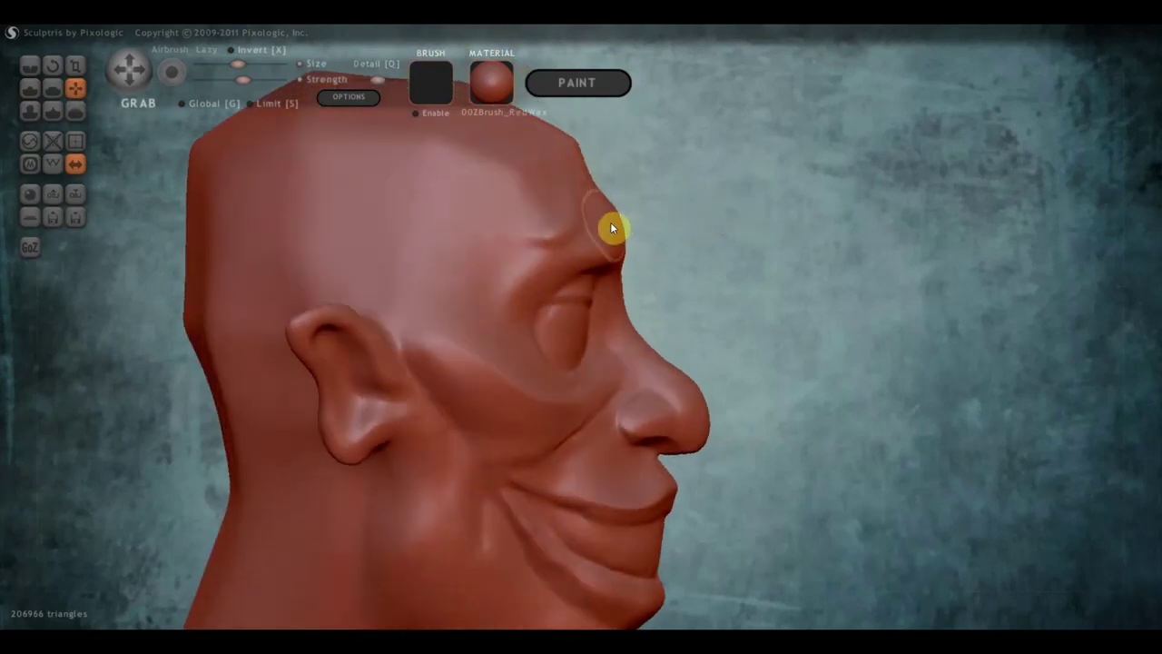
pyautogui.scroll(-3, 587, 245)
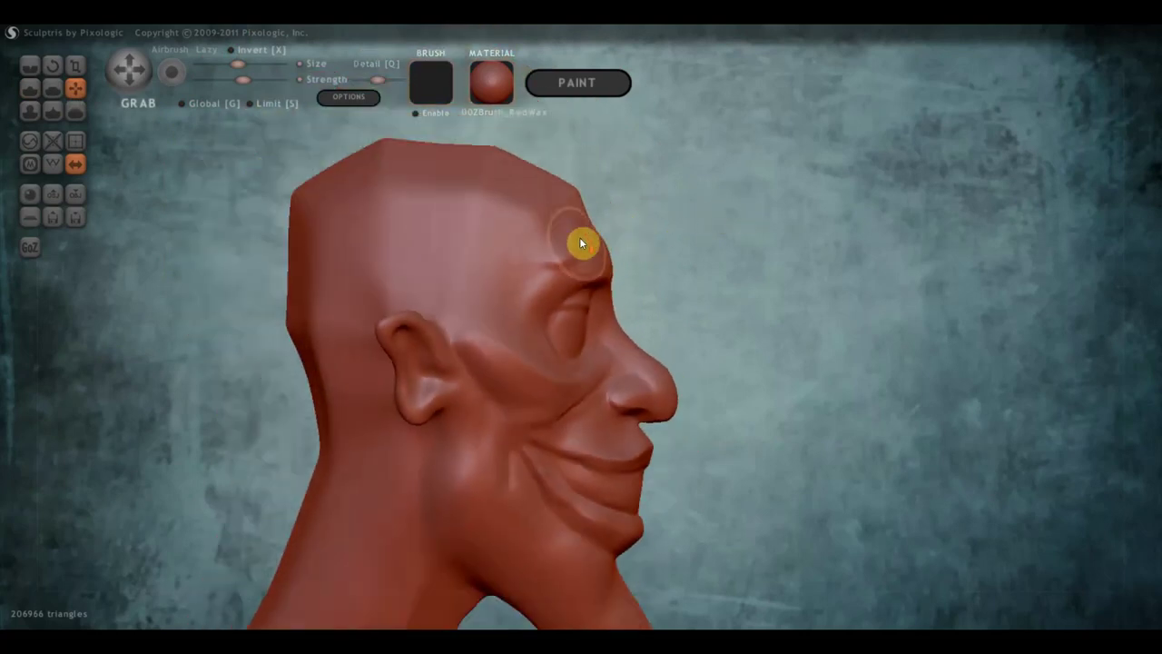
pyautogui.scroll(-3, 588, 218)
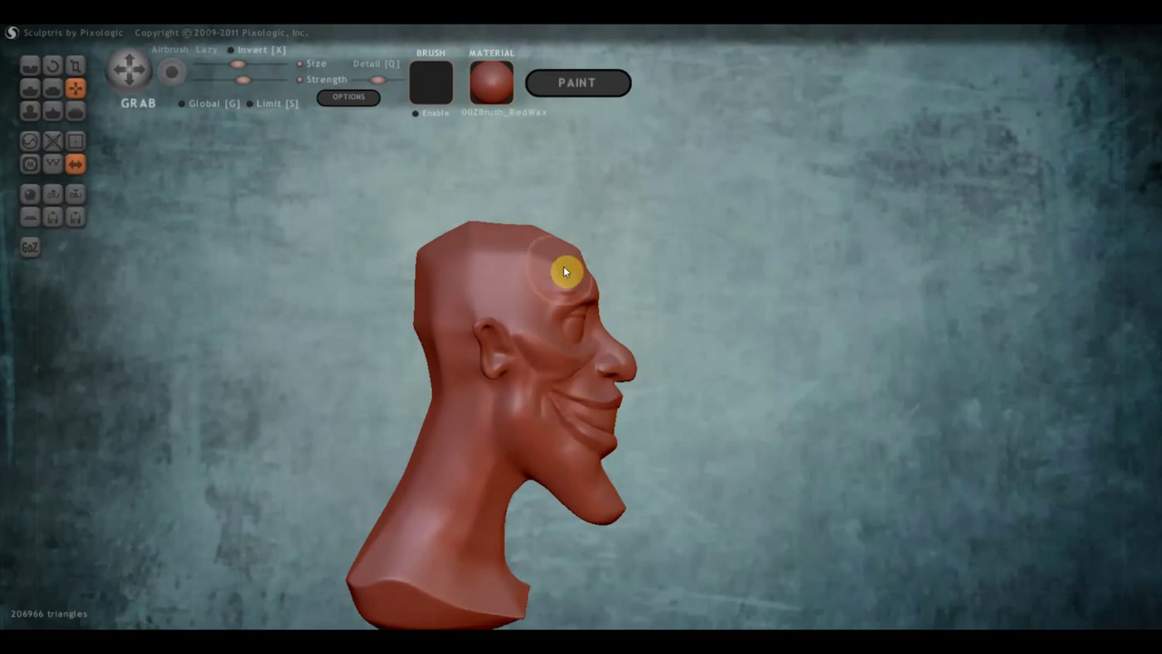
pyautogui.scroll(-1, 562, 263)
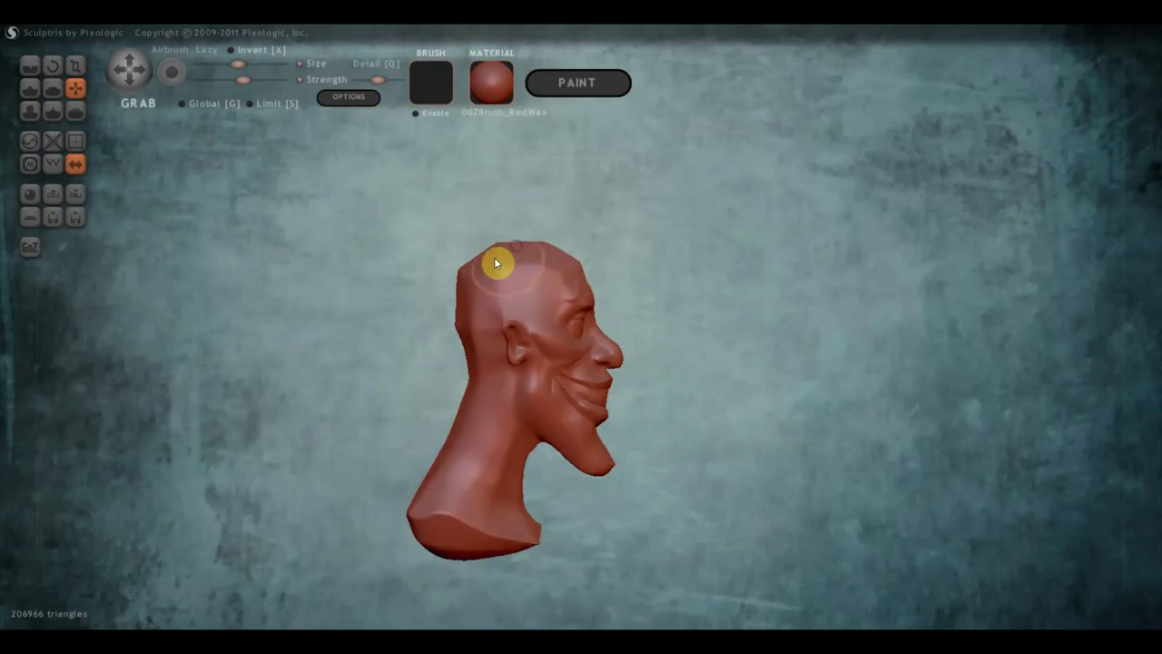
pyautogui.moveTo(521, 260); pyautogui.dragTo(357, 261, button='right')
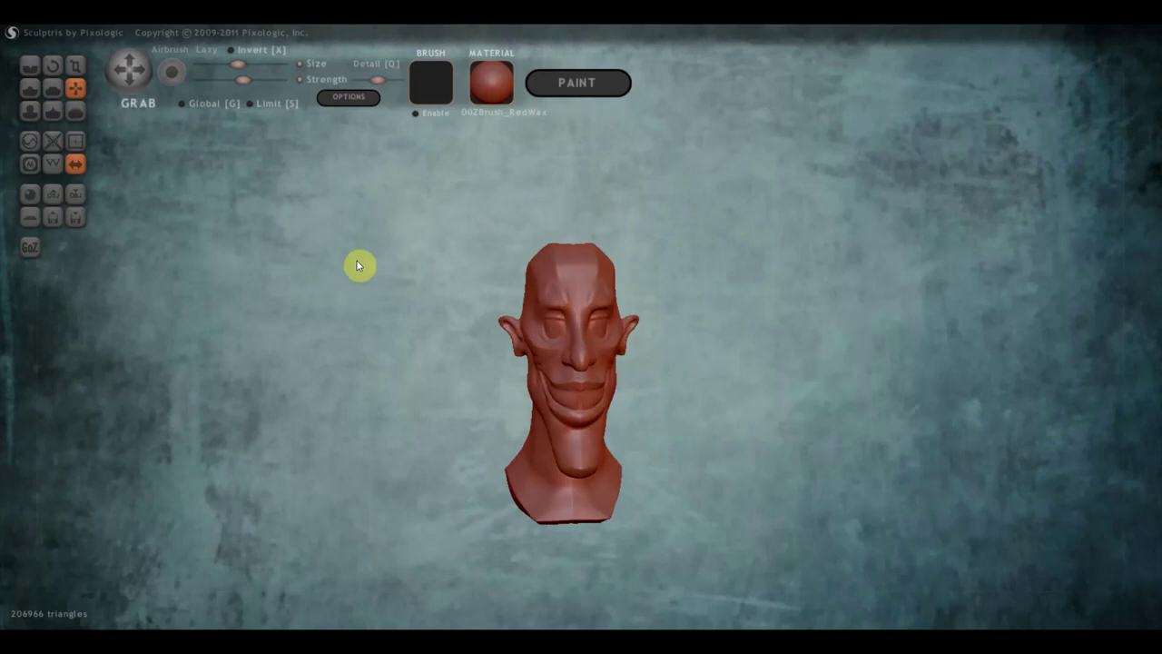
pyautogui.scroll(1, 551, 262)
pyautogui.scroll(1, 551, 262)
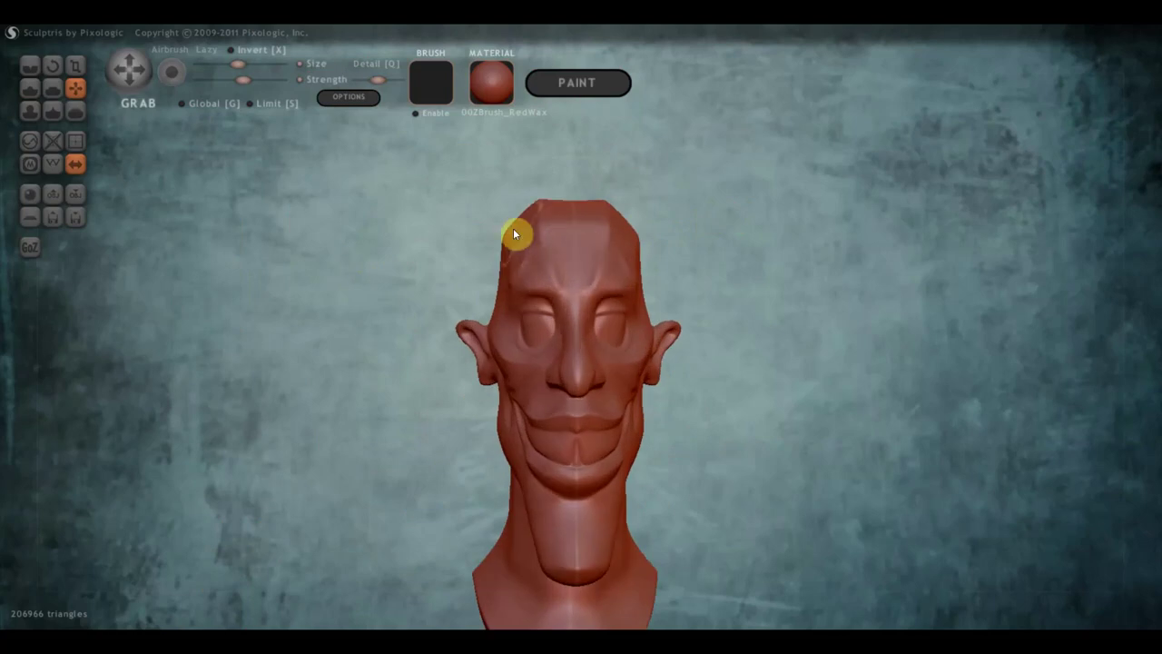
pyautogui.moveTo(514, 230); pyautogui.dragTo(753, 282, button='right')
pyautogui.moveTo(554, 329)
pyautogui.mouseDown(button='right')
pyautogui.moveTo(550, 345)
pyautogui.moveTo(336, 361)
pyautogui.moveTo(357, 337)
pyautogui.moveTo(504, 360)
pyautogui.moveTo(395, 348)
pyautogui.moveTo(399, 333)
pyautogui.moveTo(567, 350)
pyautogui.mouseUp(button='right')
pyautogui.scroll(3, 535, 348)
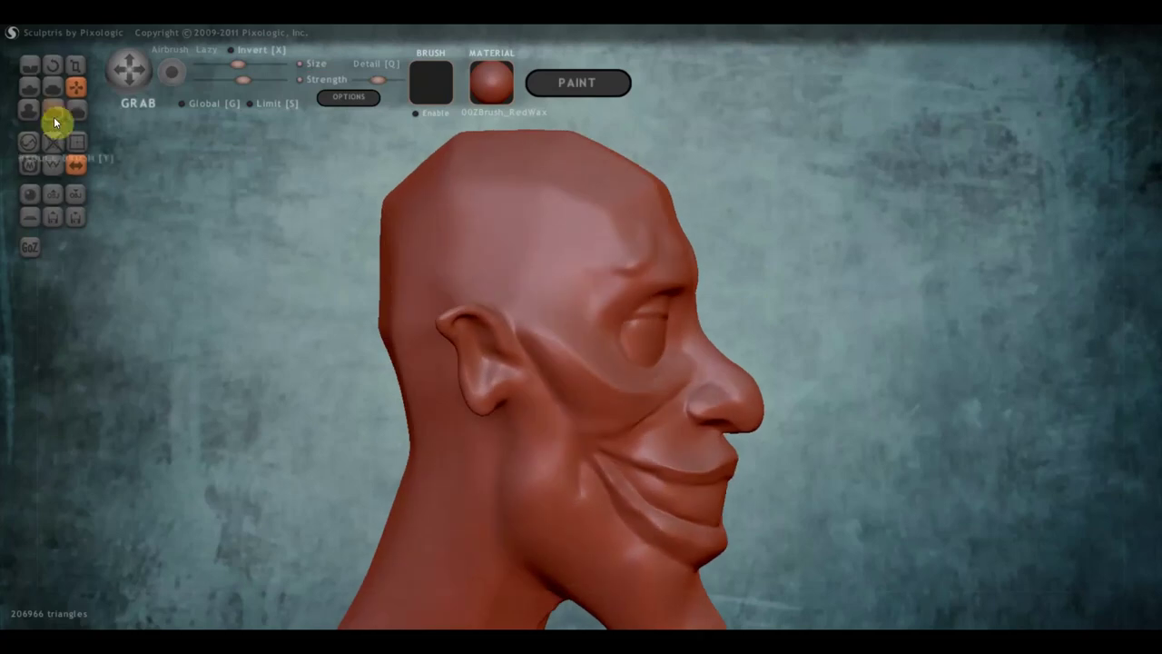
# Smooth down the forehead ridge with a smaller Flatten brush
pyautogui.click(30, 88)
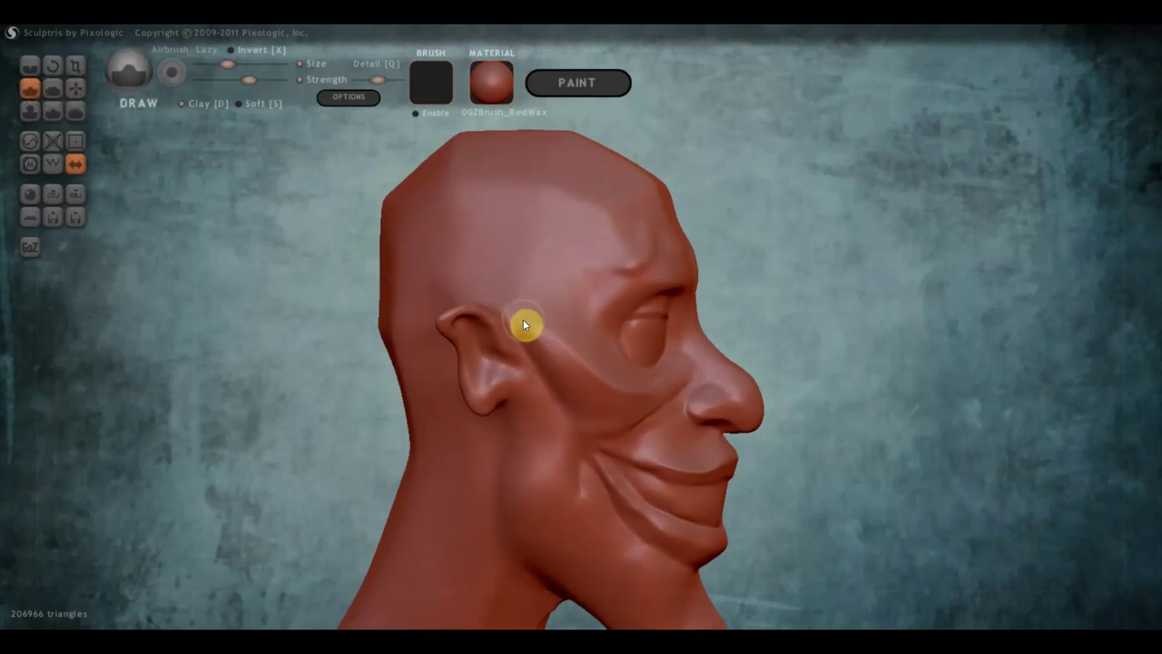
pyautogui.click(53, 87)
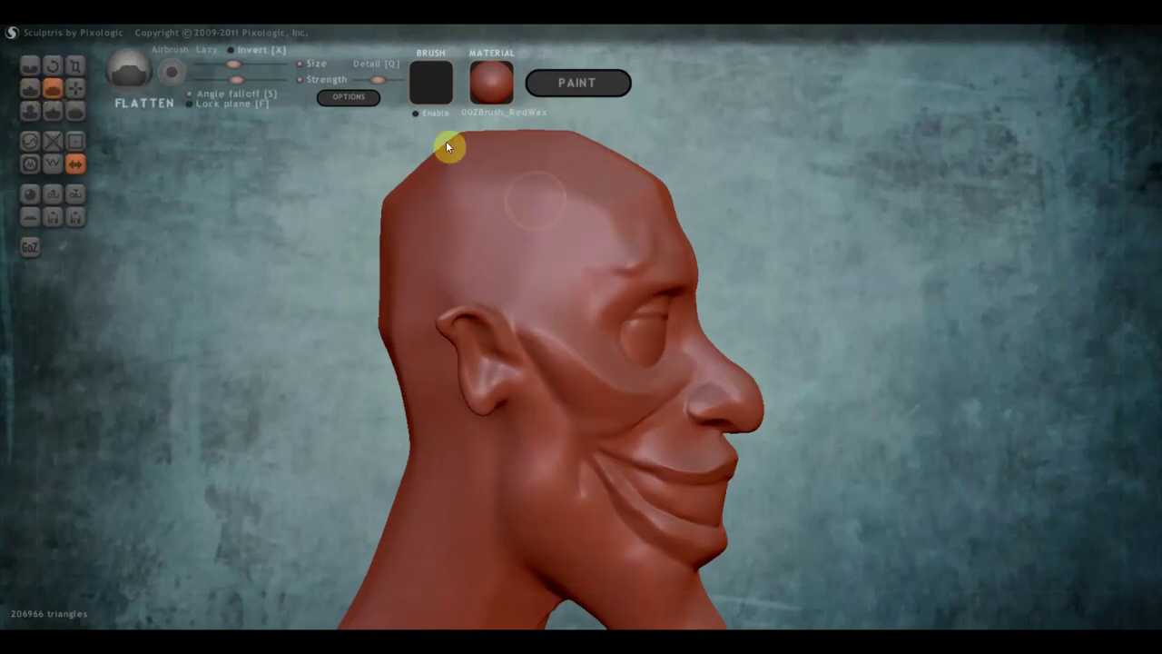
pyautogui.moveTo(233, 65); pyautogui.dragTo(224, 65)
pyautogui.moveTo(620, 199); pyautogui.dragTo(581, 233)
# Draw a new forehead ridge at lower strength, then carve a crease in Clay mode
pyautogui.click(31, 94)
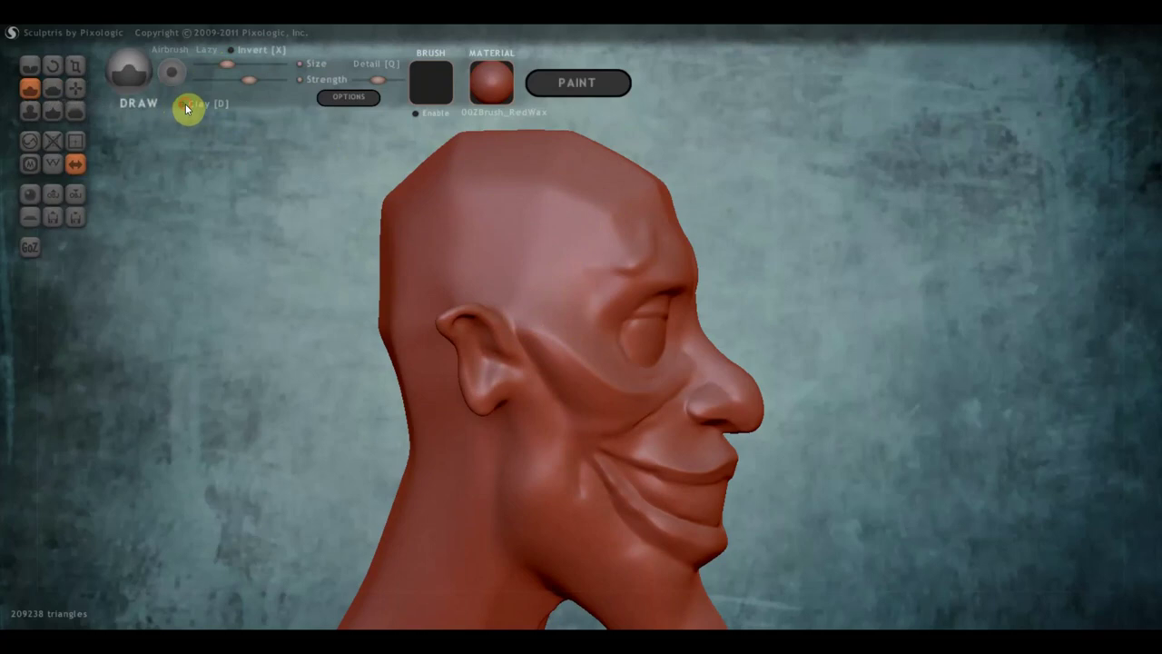
pyautogui.moveTo(248, 80); pyautogui.dragTo(236, 80)
pyautogui.moveTo(600, 189); pyautogui.dragTo(533, 261)
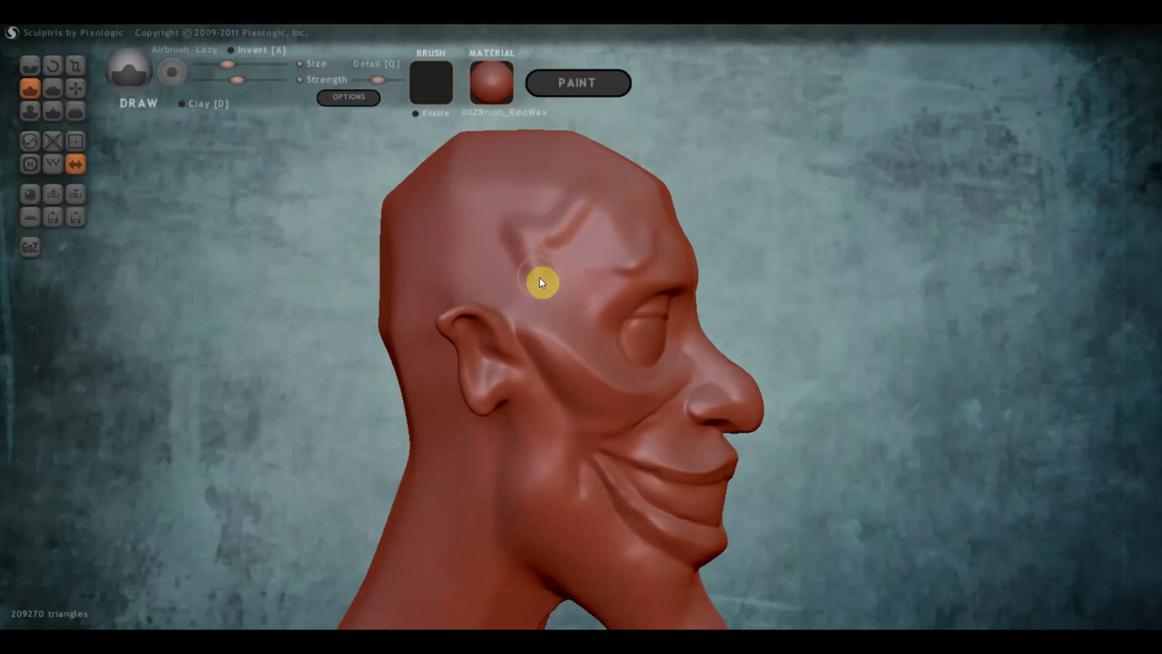
pyautogui.moveTo(532, 310)
pyautogui.mouseDown(button='right')
pyautogui.moveTo(514, 316)
pyautogui.moveTo(233, 176)
pyautogui.mouseUp(button='right')
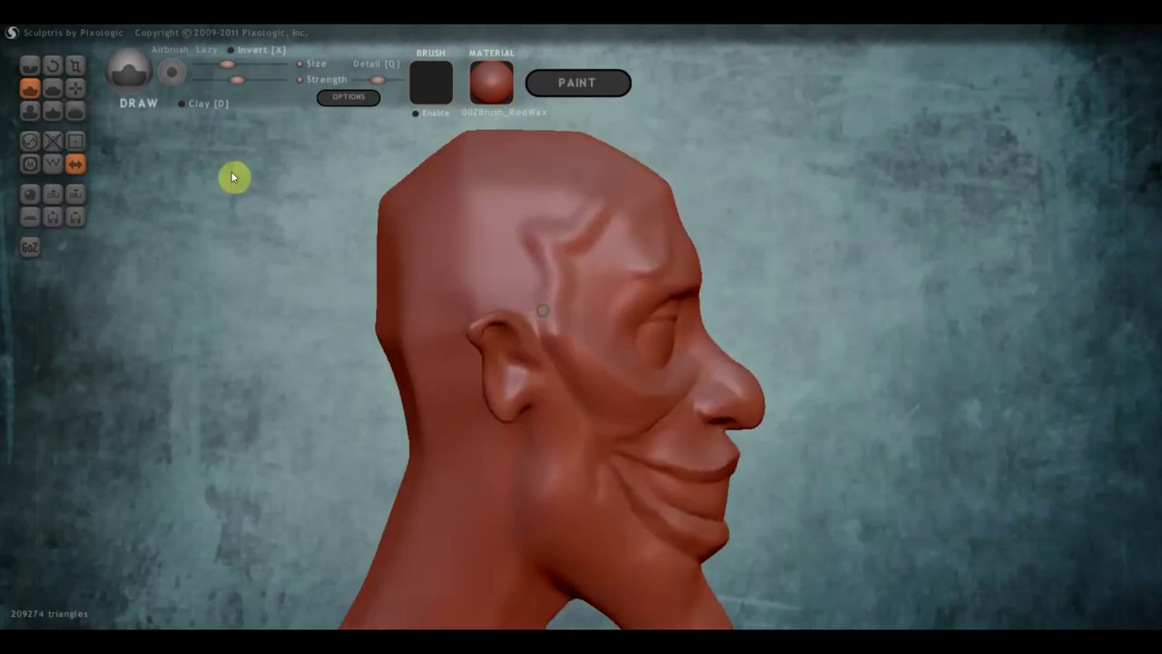
pyautogui.click(181, 104)
pyautogui.moveTo(570, 223)
pyautogui.mouseDown()
pyautogui.moveTo(559, 214)
pyautogui.moveTo(603, 186)
pyautogui.moveTo(623, 191)
pyautogui.moveTo(542, 173)
pyautogui.moveTo(574, 254)
pyautogui.moveTo(441, 281)
pyautogui.moveTo(542, 317)
pyautogui.mouseUp()
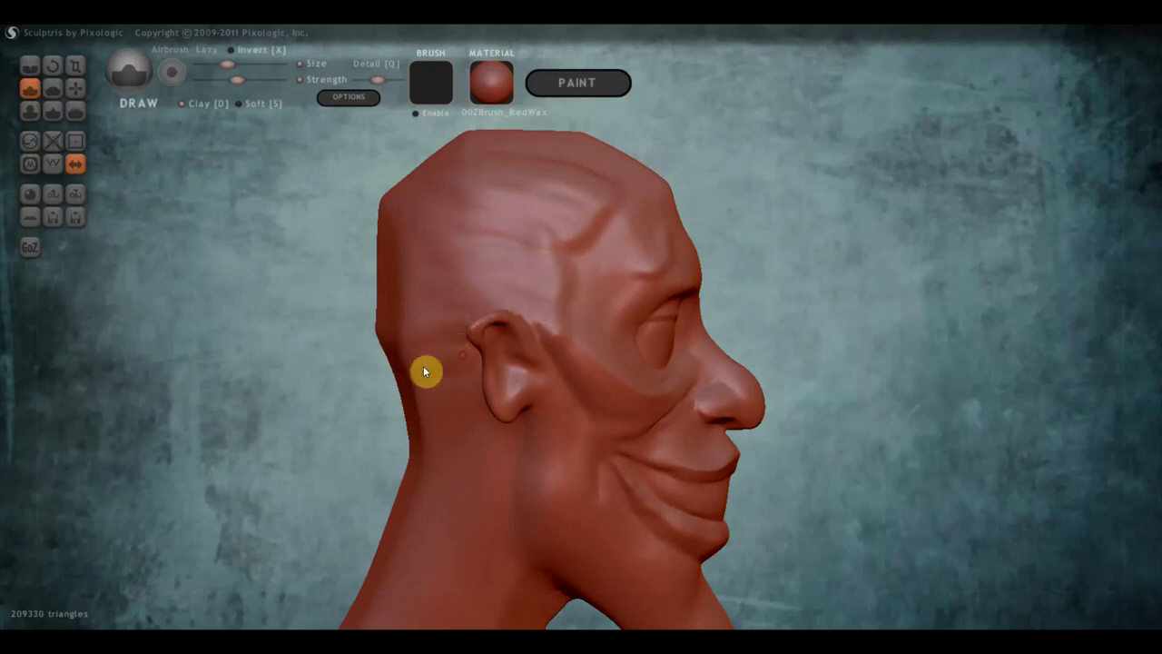
# Reshape the crown and even out the facets across the top of the head
pyautogui.moveTo(374, 327); pyautogui.dragTo(605, 341)
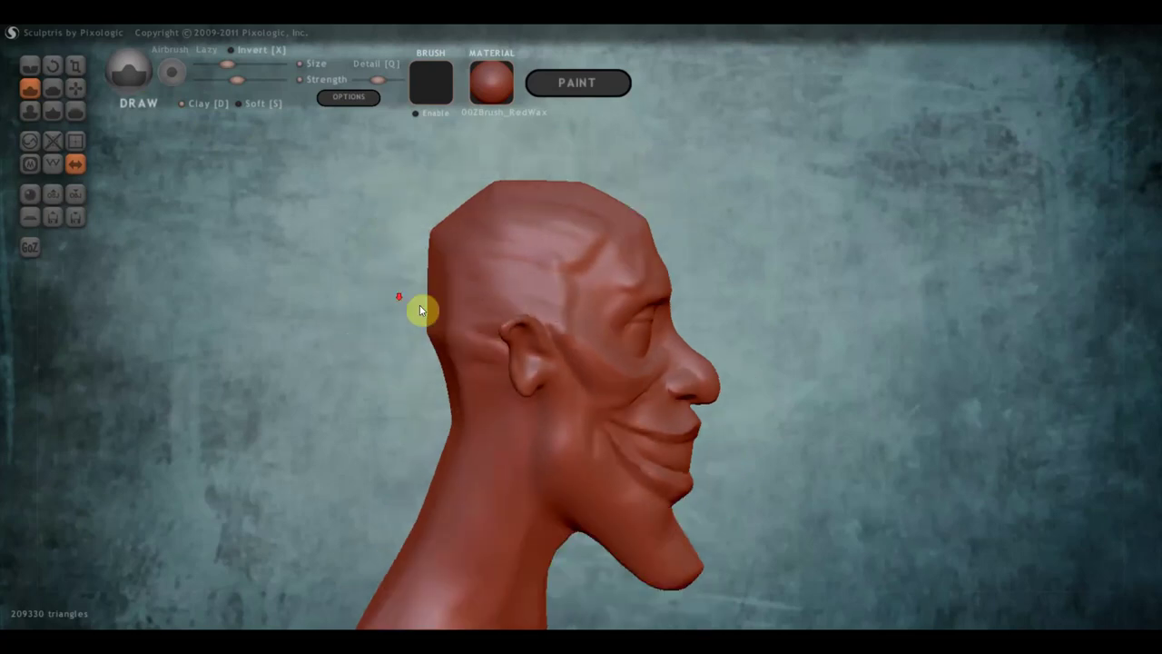
pyautogui.moveTo(601, 242); pyautogui.dragTo(543, 305)
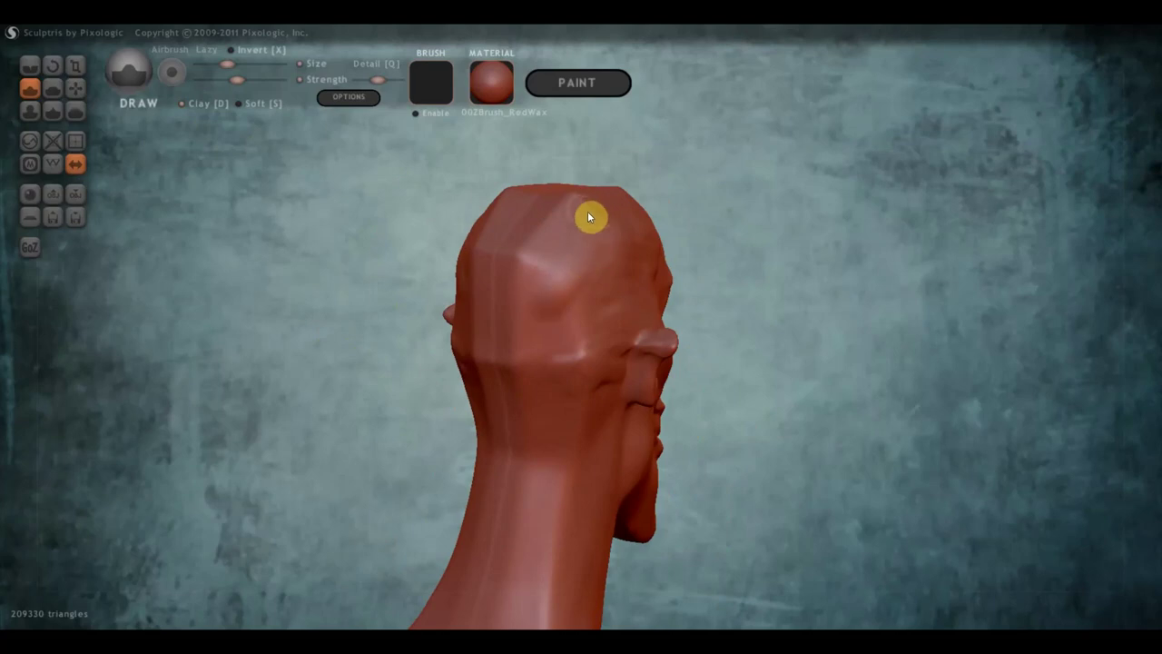
pyautogui.moveTo(587, 211); pyautogui.dragTo(561, 231)
pyautogui.moveTo(467, 259)
pyautogui.mouseDown()
pyautogui.moveTo(479, 230)
pyautogui.moveTo(550, 275)
pyautogui.moveTo(478, 264)
pyautogui.moveTo(482, 236)
pyautogui.moveTo(538, 198)
pyautogui.moveTo(552, 241)
pyautogui.moveTo(384, 207)
pyautogui.mouseUp()
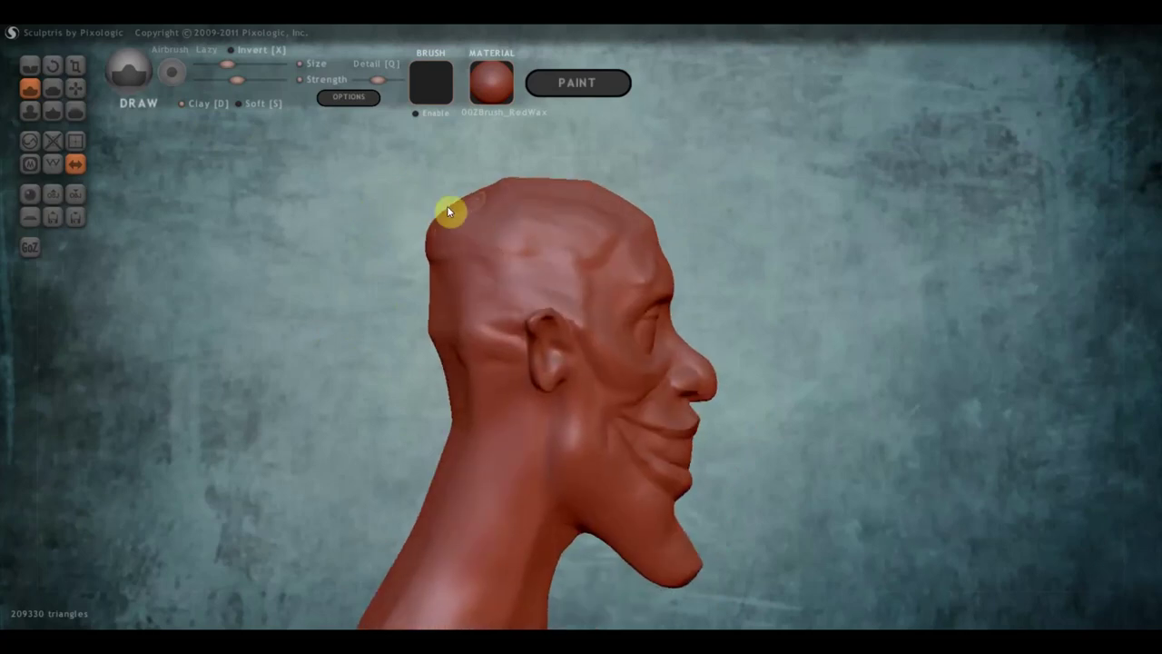
pyautogui.moveTo(447, 213); pyautogui.dragTo(503, 234)
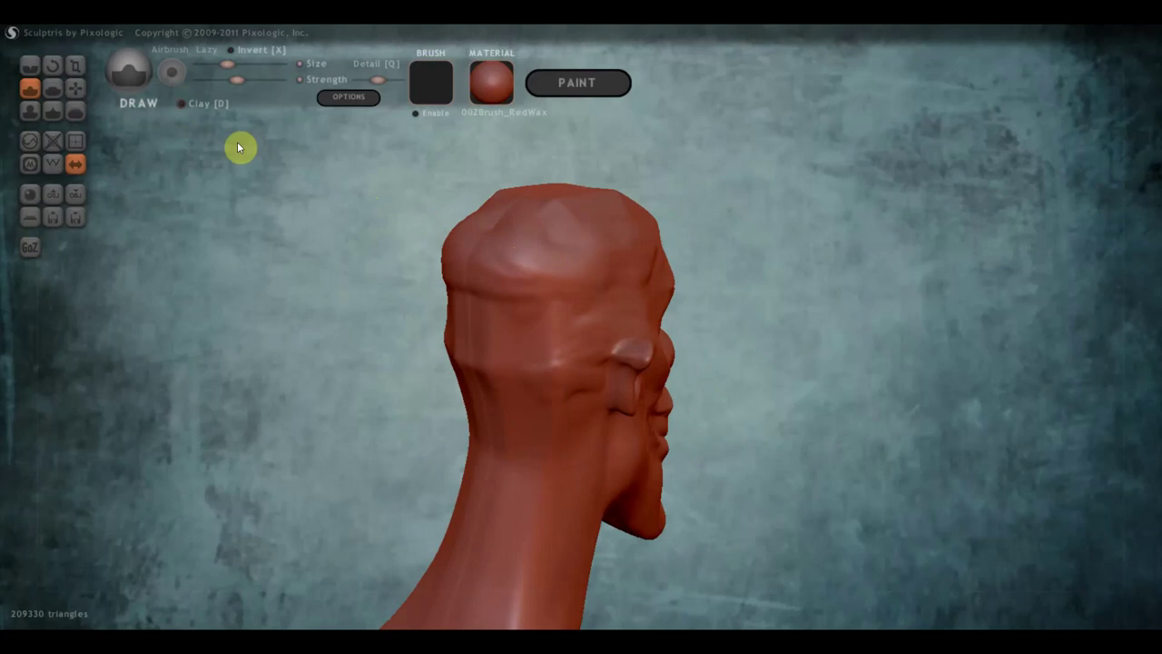
pyautogui.moveTo(239, 148); pyautogui.dragTo(235, 187)
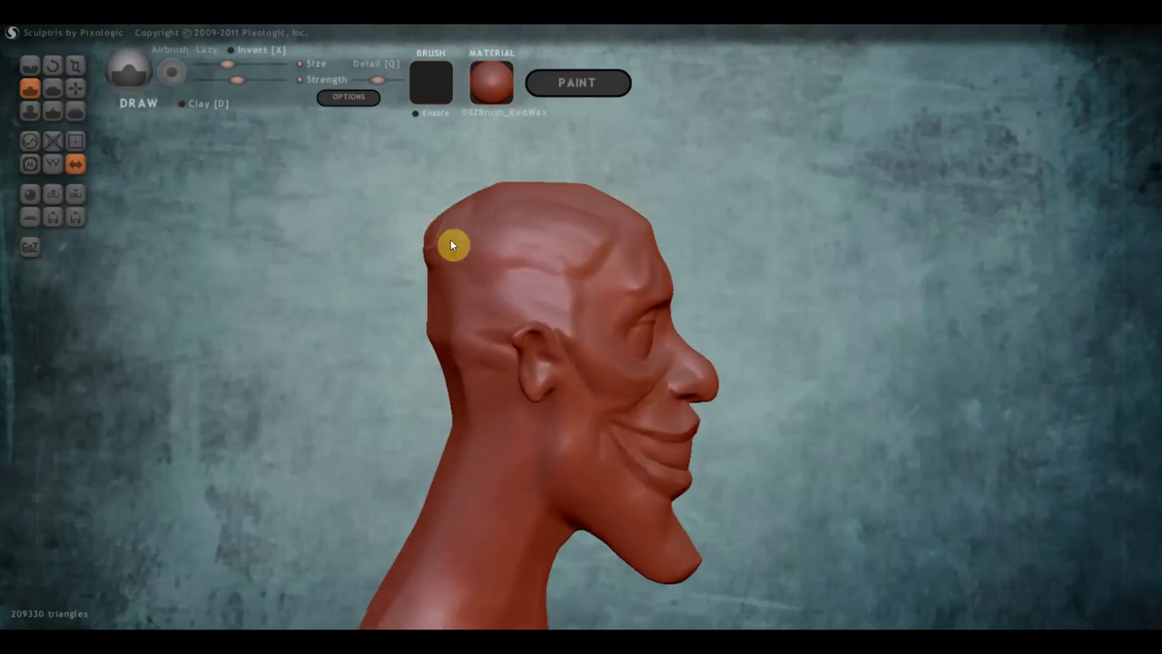
pyautogui.moveTo(450, 239); pyautogui.dragTo(476, 258, button='right')
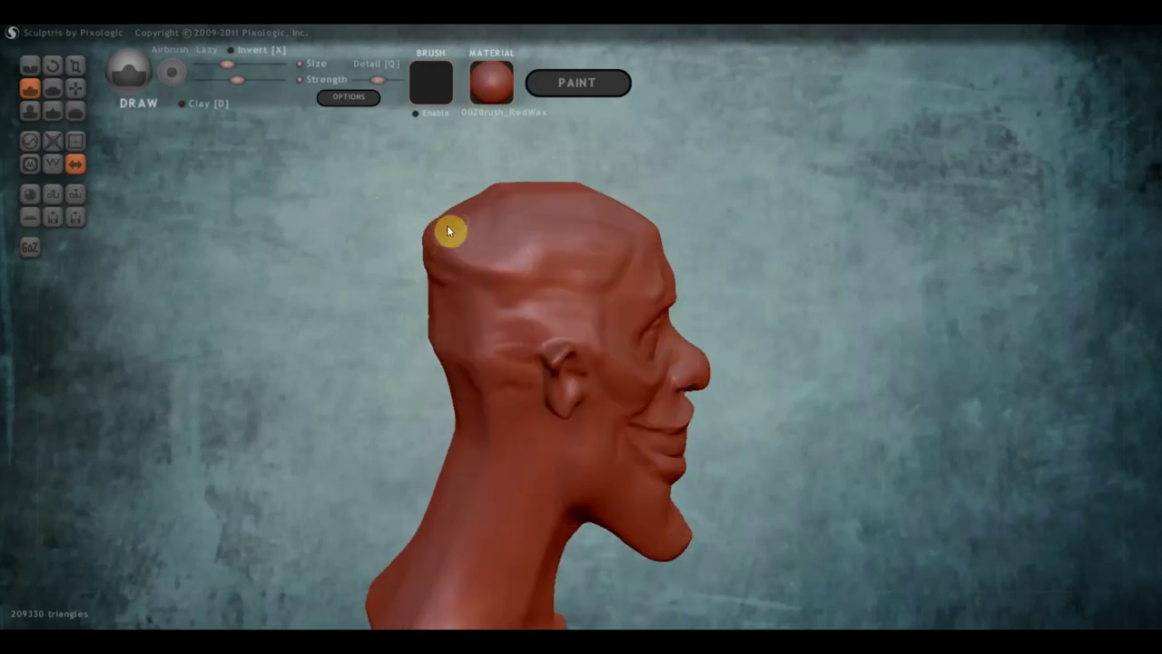
# At lower strength, touch up the head top and temple, then smooth the rear patch
pyautogui.moveTo(248, 86); pyautogui.dragTo(226, 78)
pyautogui.moveTo(449, 217)
pyautogui.mouseDown()
pyautogui.moveTo(553, 231)
pyautogui.moveTo(580, 259)
pyautogui.moveTo(507, 274)
pyautogui.moveTo(612, 266)
pyautogui.mouseUp()
pyautogui.moveTo(496, 302)
pyautogui.mouseDown()
pyautogui.moveTo(603, 278)
pyautogui.moveTo(622, 244)
pyautogui.mouseUp()
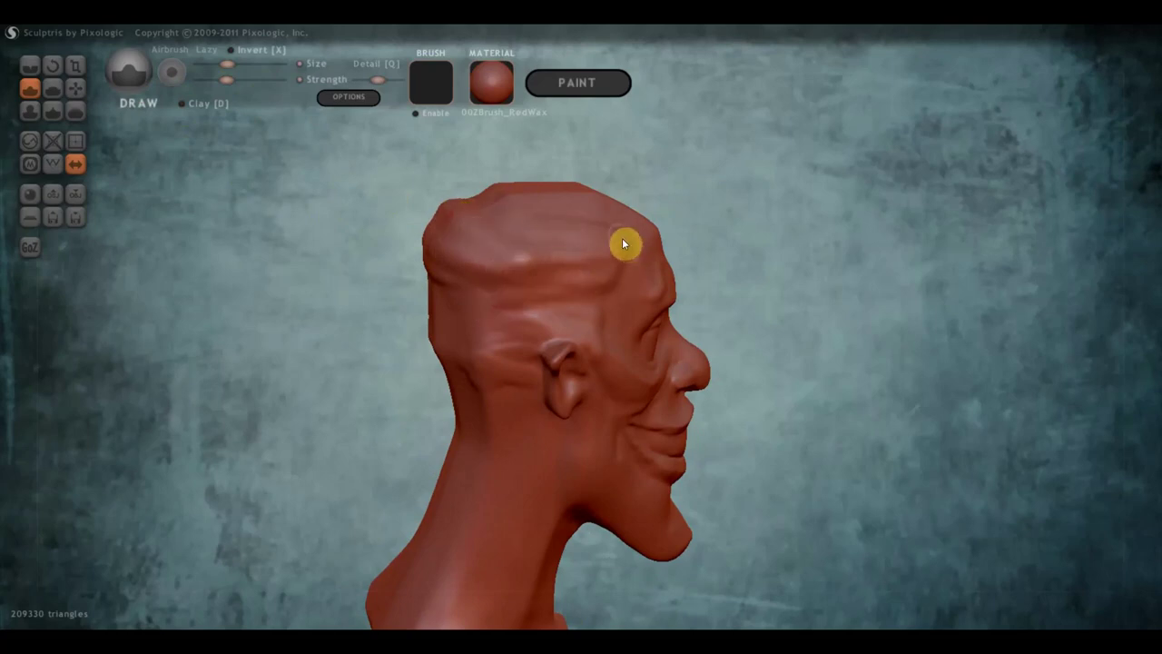
pyautogui.moveTo(505, 238)
pyautogui.mouseDown()
pyautogui.moveTo(265, 214)
pyautogui.moveTo(461, 251)
pyautogui.moveTo(505, 216)
pyautogui.moveTo(557, 249)
pyautogui.moveTo(441, 221)
pyautogui.moveTo(512, 273)
pyautogui.moveTo(711, 278)
pyautogui.moveTo(548, 405)
pyautogui.moveTo(549, 392)
pyautogui.mouseUp()
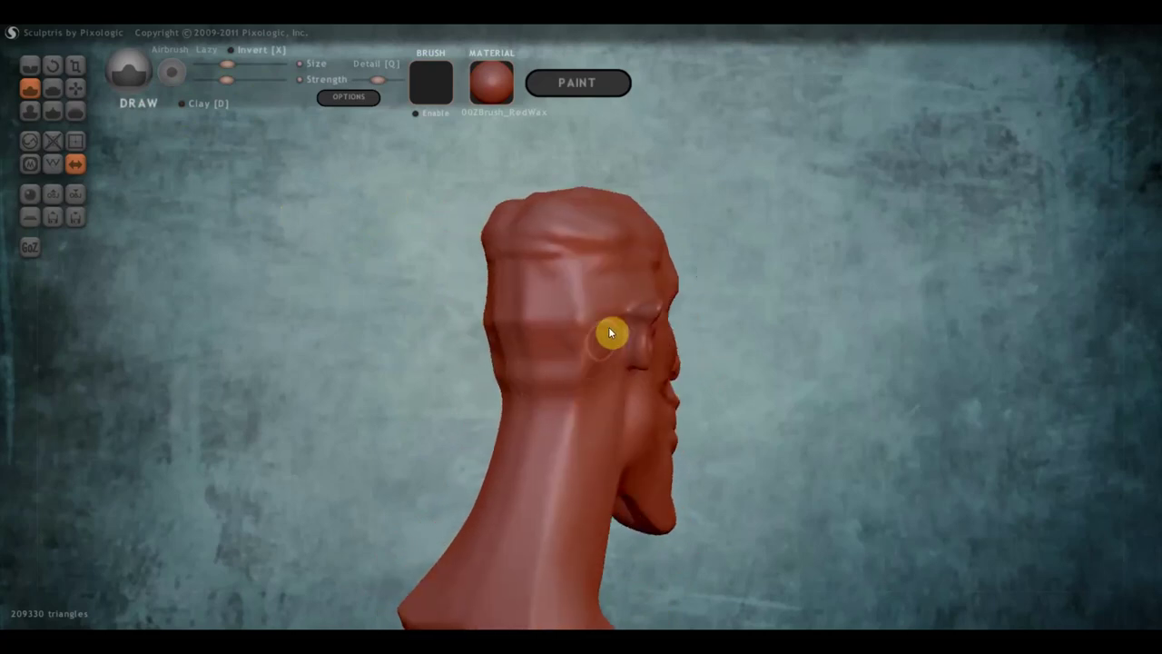
pyautogui.moveTo(605, 338); pyautogui.dragTo(720, 345)
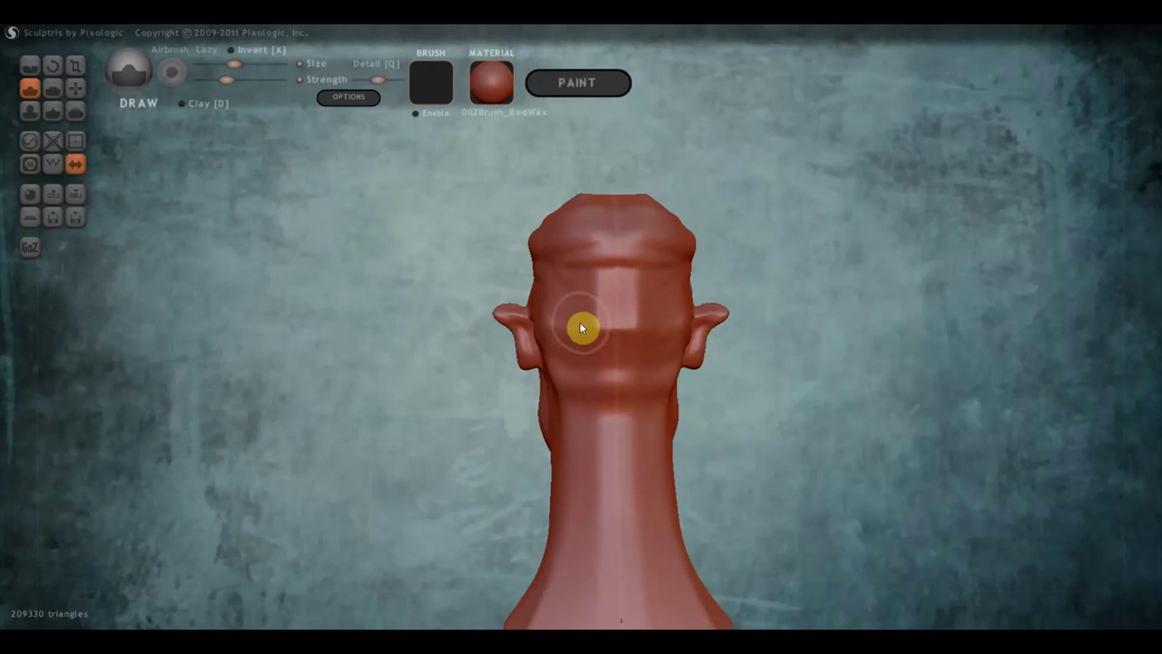
pyautogui.moveTo(588, 322)
pyautogui.keyDown('shift'); pyautogui.mouseDown()
pyautogui.moveTo(596, 278)
pyautogui.moveTo(532, 272)
pyautogui.moveTo(557, 339)
pyautogui.moveTo(615, 378)
pyautogui.mouseUp(); pyautogui.keyUp('shift')
# Flatten the back of the skull and the area behind the ear
pyautogui.click(60, 91)
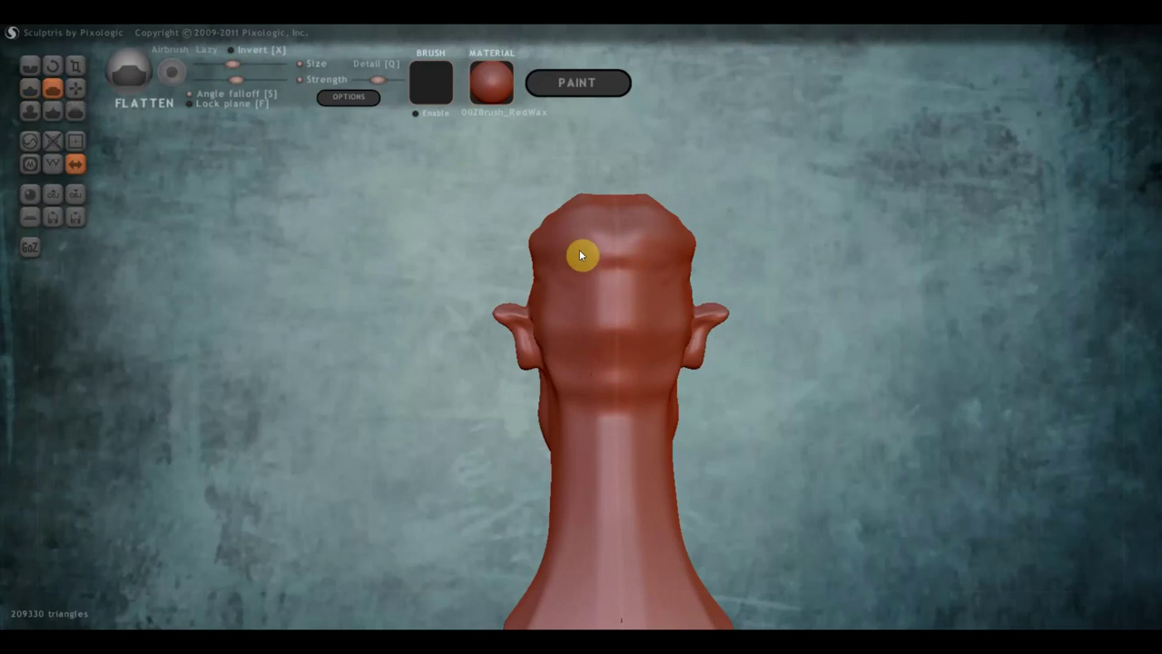
pyautogui.moveTo(581, 255)
pyautogui.mouseDown()
pyautogui.moveTo(626, 332)
pyautogui.moveTo(561, 332)
pyautogui.mouseUp()
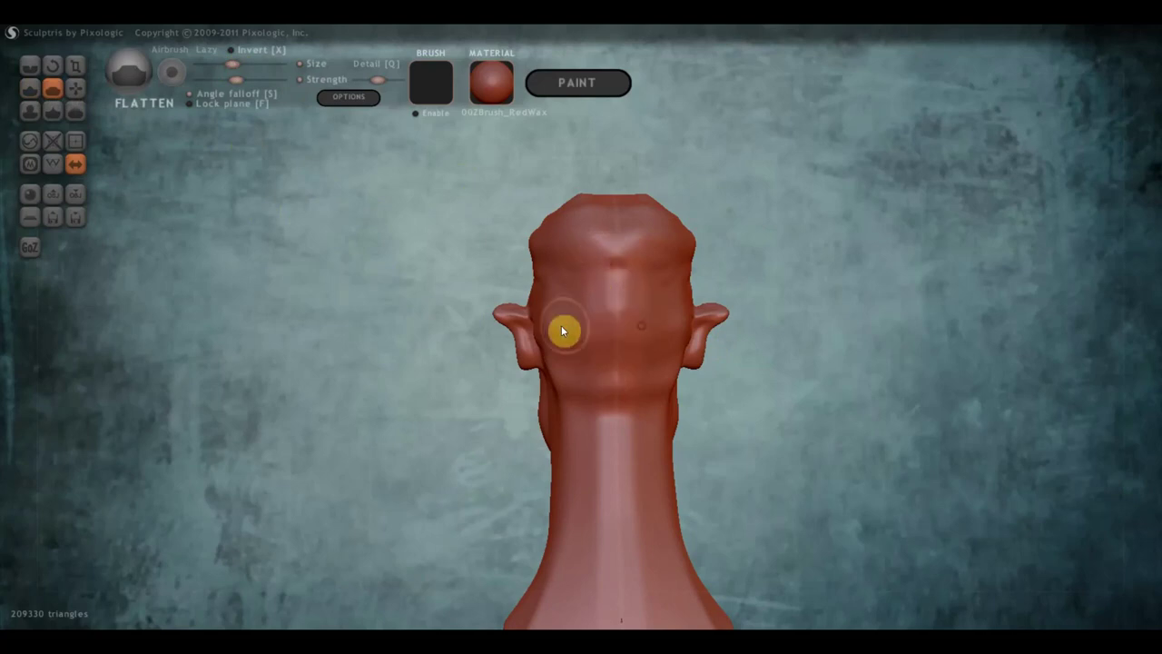
pyautogui.moveTo(608, 323); pyautogui.dragTo(726, 355, button='right')
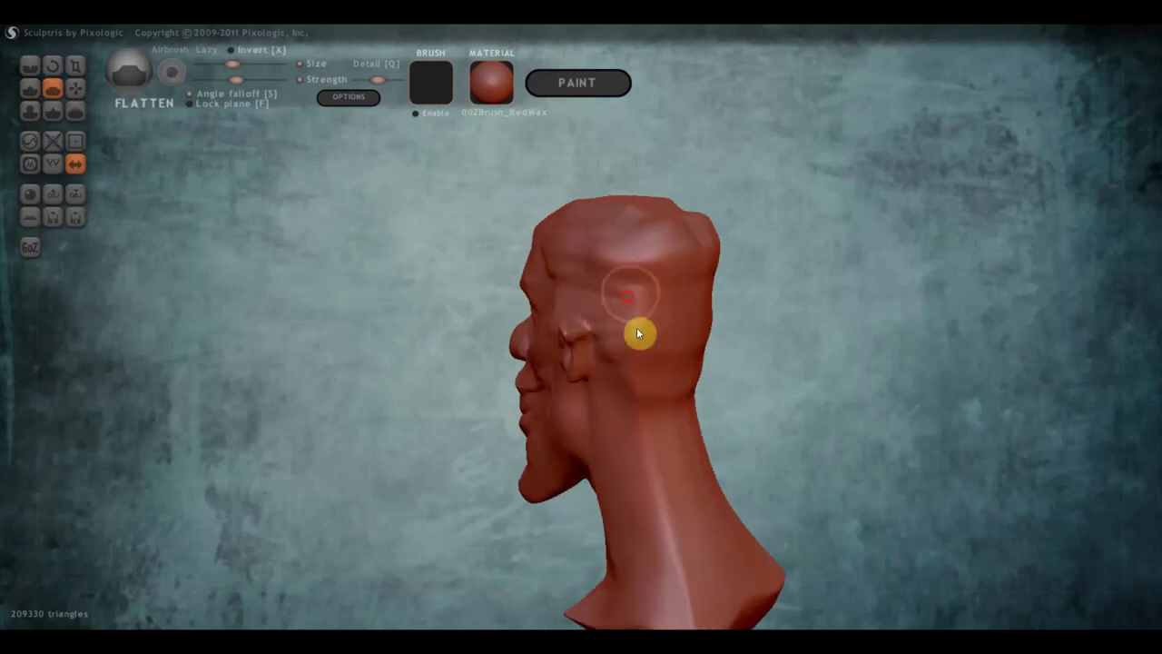
pyautogui.moveTo(637, 333)
pyautogui.mouseDown()
pyautogui.moveTo(633, 355)
pyautogui.moveTo(615, 309)
pyautogui.moveTo(628, 351)
pyautogui.moveTo(620, 335)
pyautogui.moveTo(649, 335)
pyautogui.moveTo(670, 364)
pyautogui.moveTo(558, 267)
pyautogui.moveTo(659, 285)
pyautogui.moveTo(690, 267)
pyautogui.moveTo(668, 318)
pyautogui.moveTo(685, 355)
pyautogui.moveTo(654, 462)
pyautogui.moveTo(668, 542)
pyautogui.mouseUp()
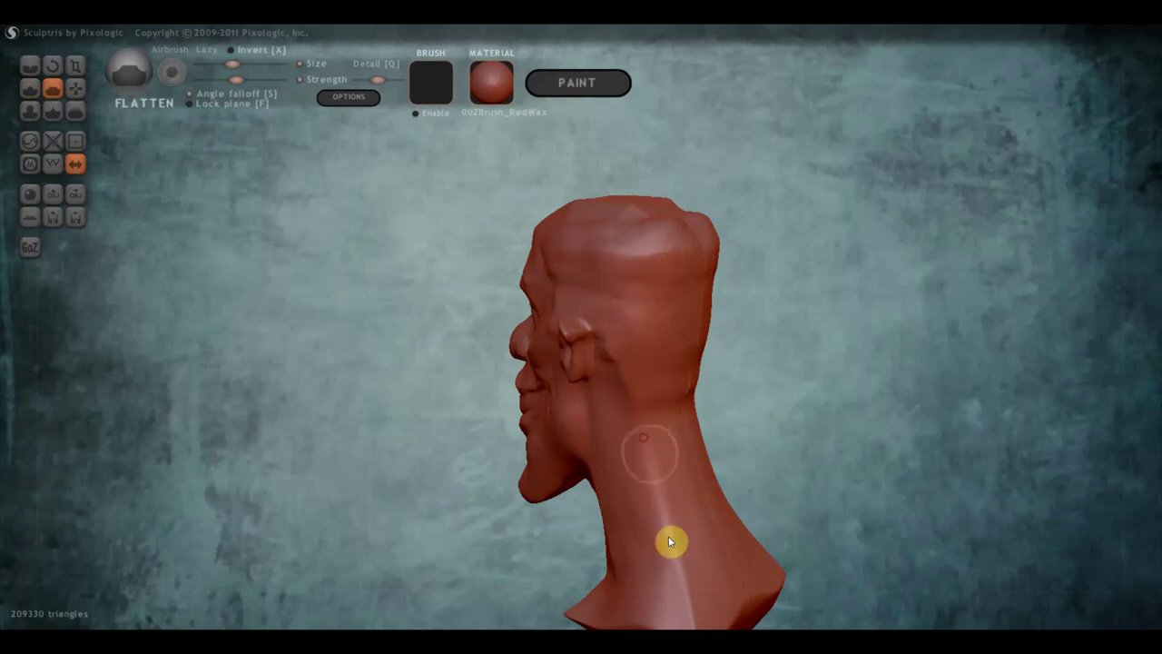
pyautogui.scroll(-3, 668, 535)
pyautogui.scroll(-2, 660, 512)
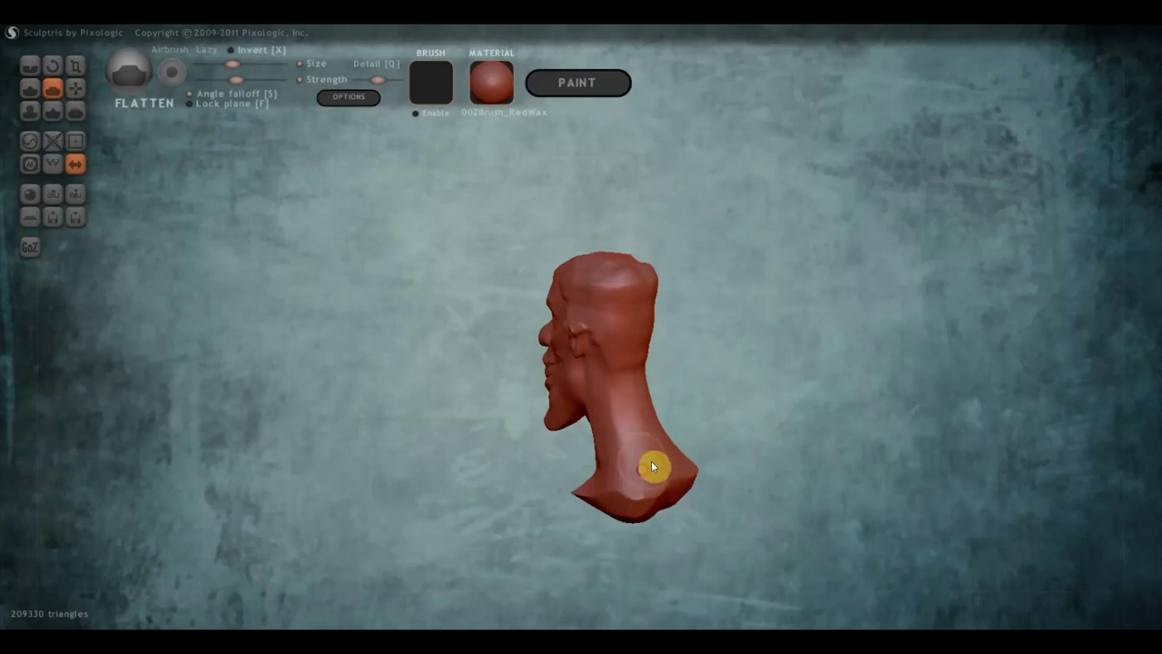
pyautogui.moveTo(654, 466)
pyautogui.mouseDown()
pyautogui.moveTo(786, 463)
pyautogui.moveTo(692, 367)
pyautogui.moveTo(457, 371)
pyautogui.moveTo(506, 378)
pyautogui.moveTo(554, 343)
pyautogui.mouseUp()
pyautogui.scroll(4, 699, 359)
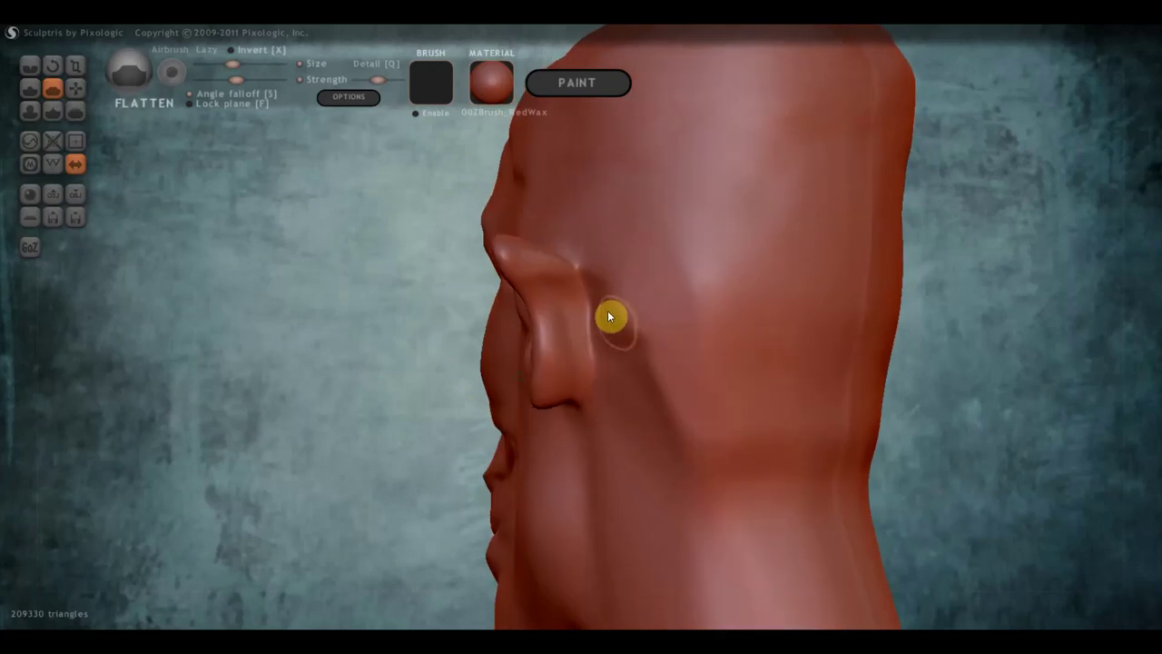
# Deepen the crease along the back of the neck and flatten the forehead slightly
pyautogui.click(30, 66)
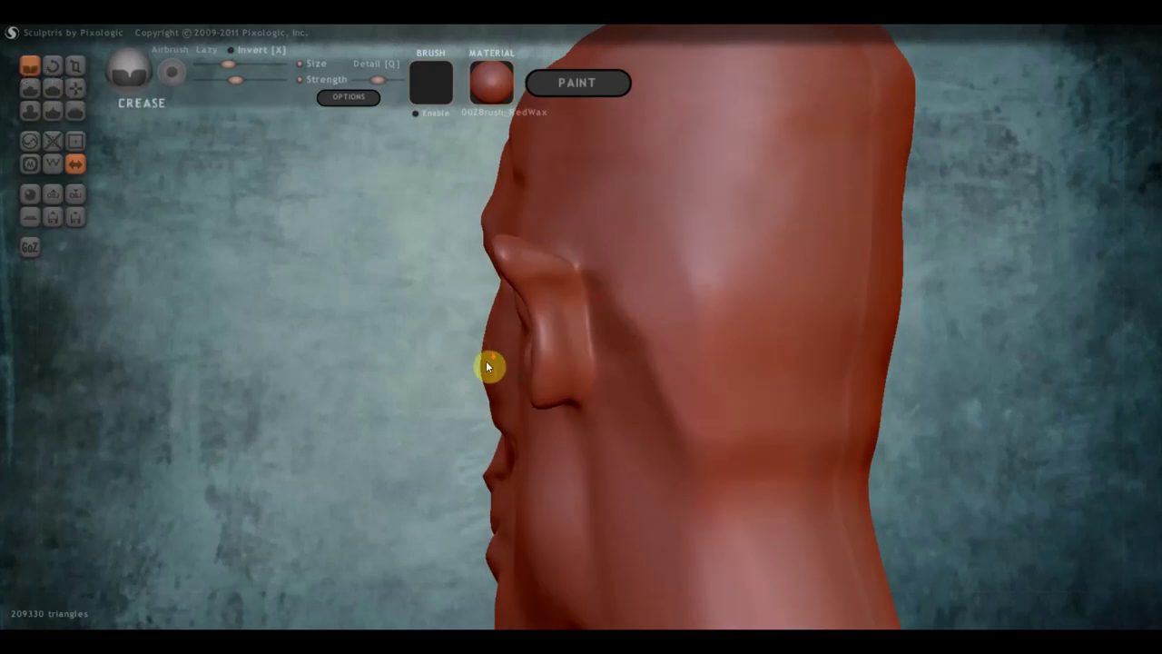
pyautogui.scroll(-3, 486, 360)
pyautogui.moveTo(486, 361); pyautogui.dragTo(569, 353)
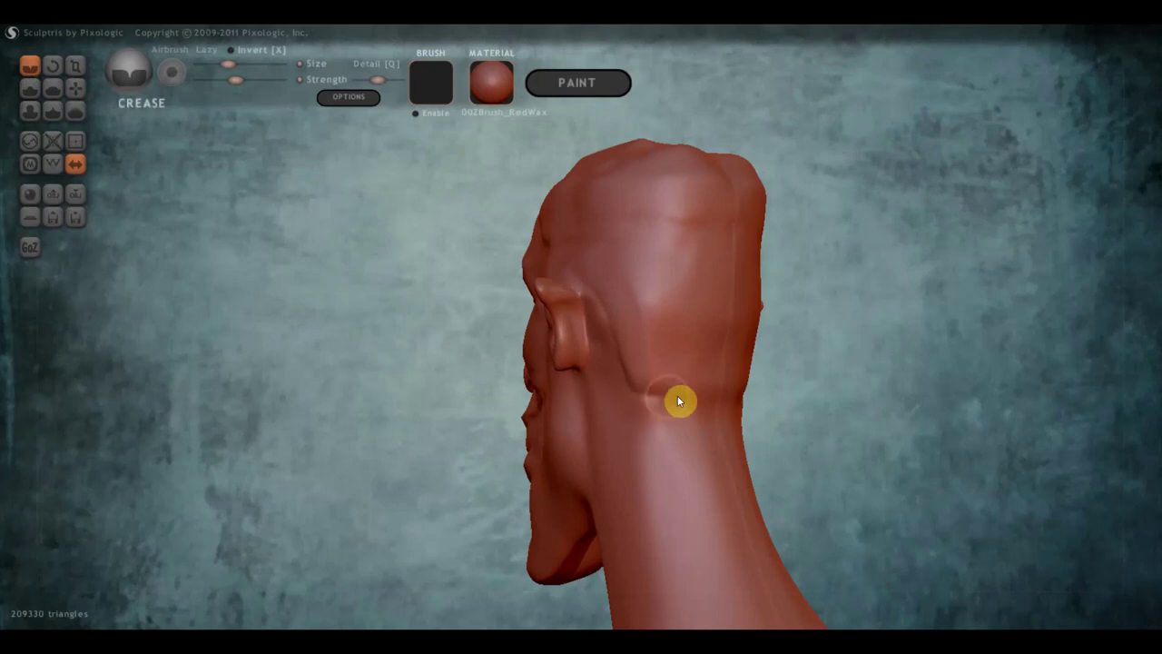
pyautogui.moveTo(629, 389); pyautogui.dragTo(753, 397)
pyautogui.moveTo(612, 448)
pyautogui.mouseDown()
pyautogui.moveTo(739, 445)
pyautogui.moveTo(623, 321)
pyautogui.moveTo(594, 325)
pyautogui.moveTo(496, 250)
pyautogui.mouseUp()
pyautogui.click(52, 87)
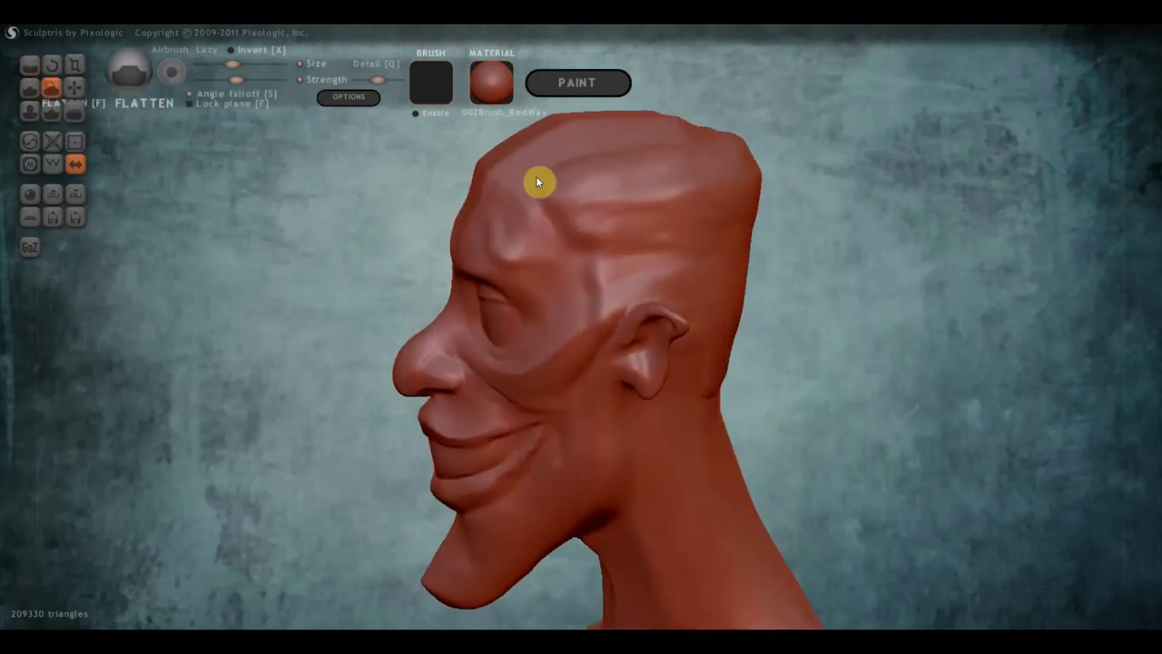
pyautogui.moveTo(619, 229)
pyautogui.mouseDown()
pyautogui.moveTo(670, 214)
pyautogui.moveTo(570, 216)
pyautogui.moveTo(589, 265)
pyautogui.moveTo(607, 271)
pyautogui.moveTo(648, 278)
pyautogui.moveTo(605, 242)
pyautogui.moveTo(729, 248)
pyautogui.moveTo(647, 252)
pyautogui.moveTo(552, 203)
pyautogui.moveTo(724, 203)
pyautogui.moveTo(586, 228)
pyautogui.mouseUp()
# Carve crease grooves across the temple and forehead toward the back of the skull
pyautogui.click(29, 65)
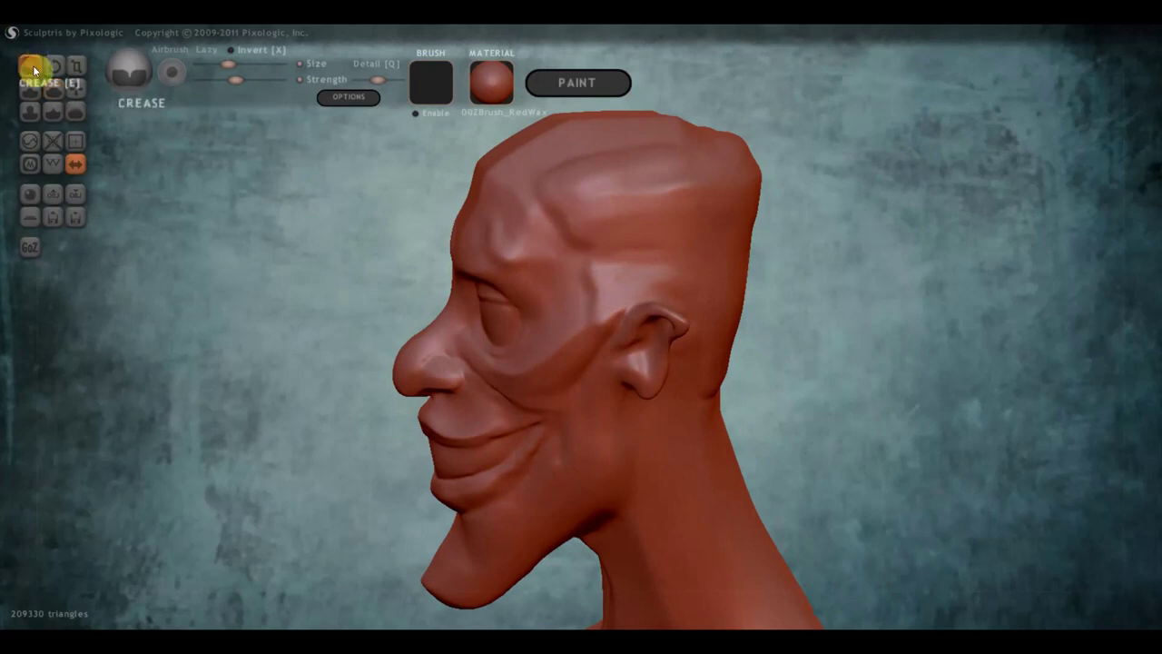
pyautogui.moveTo(548, 215); pyautogui.dragTo(572, 246)
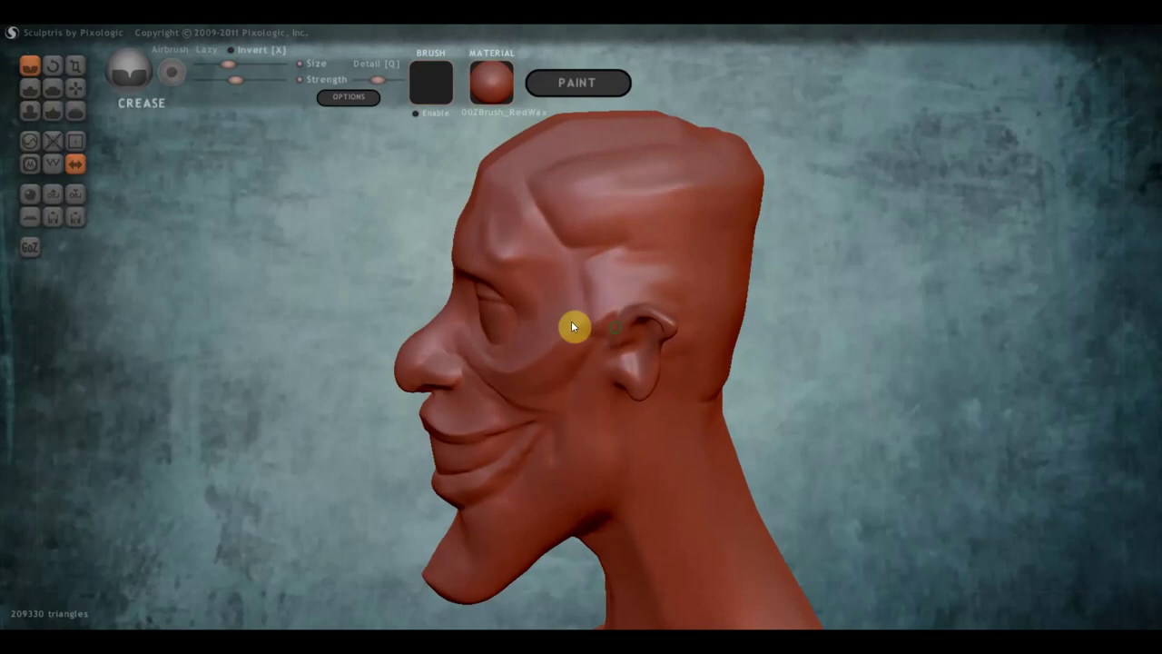
pyautogui.moveTo(571, 321); pyautogui.dragTo(610, 314, button='right')
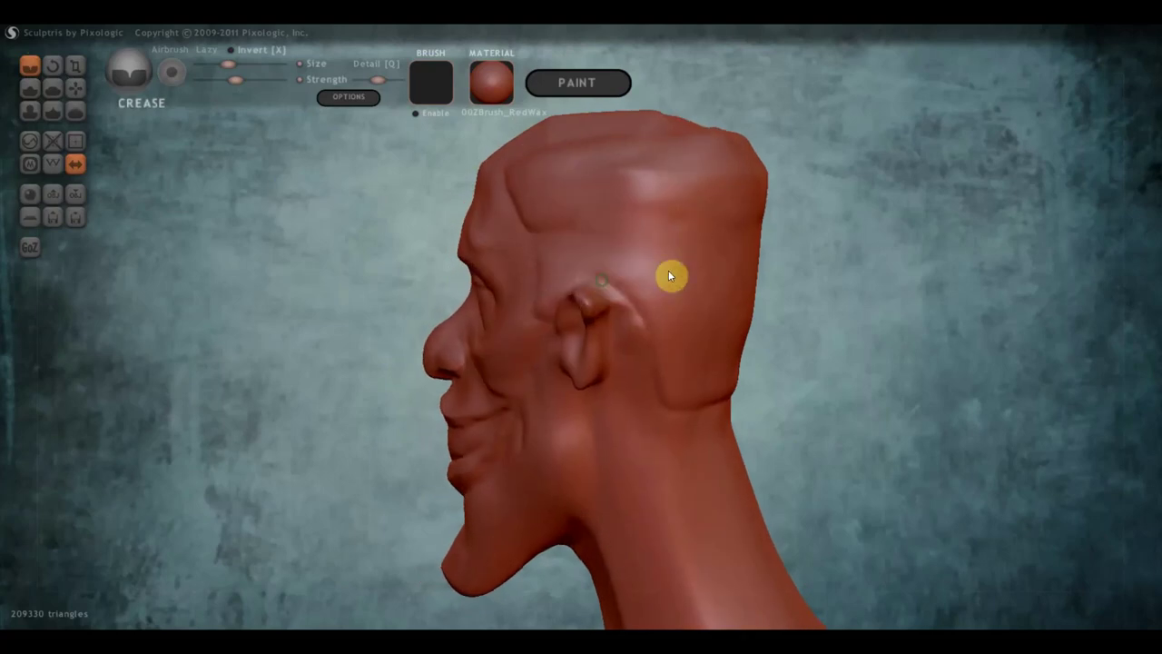
pyautogui.moveTo(669, 272); pyautogui.dragTo(646, 253, button='right')
pyautogui.moveTo(581, 231); pyautogui.dragTo(772, 210)
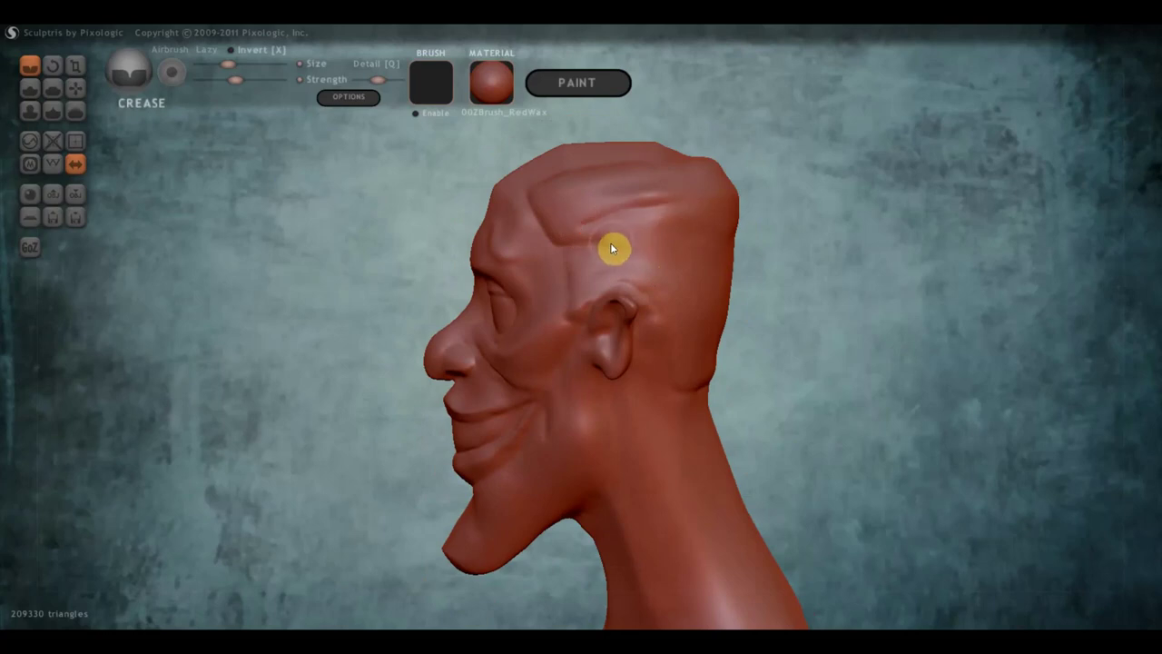
pyautogui.moveTo(612, 246); pyautogui.dragTo(781, 210)
pyautogui.moveTo(739, 245); pyautogui.dragTo(953, 253, button='right')
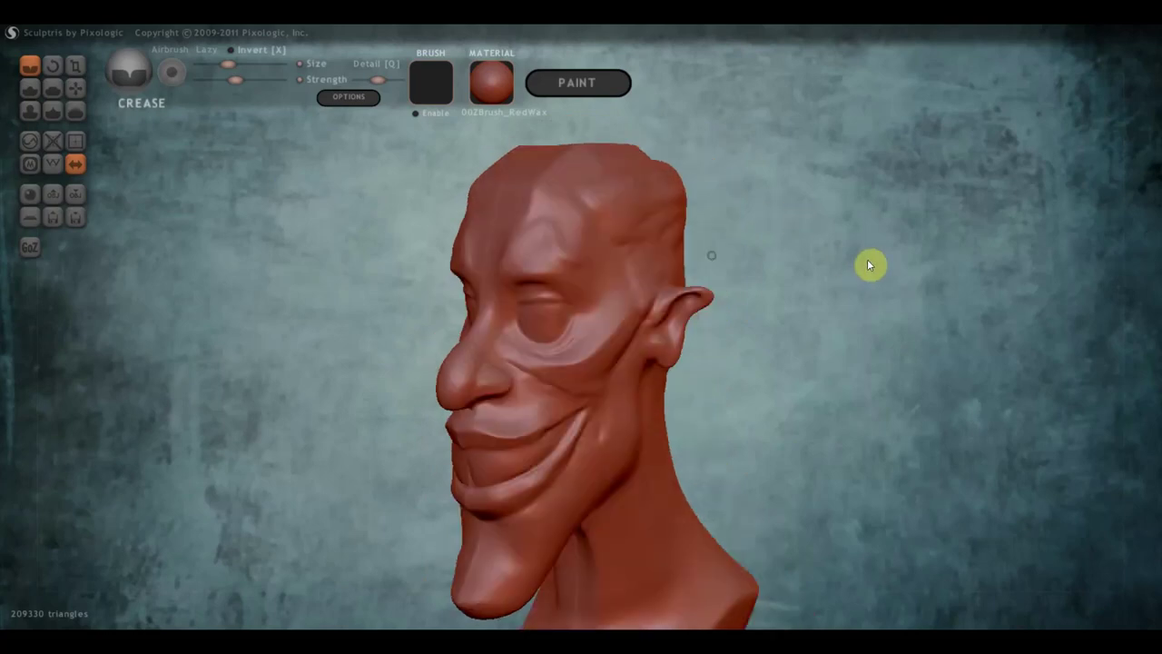
pyautogui.keyDown('alt'); pyautogui.moveTo(804, 239); pyautogui.dragTo(785, 262, button='right'); pyautogui.keyUp('alt')
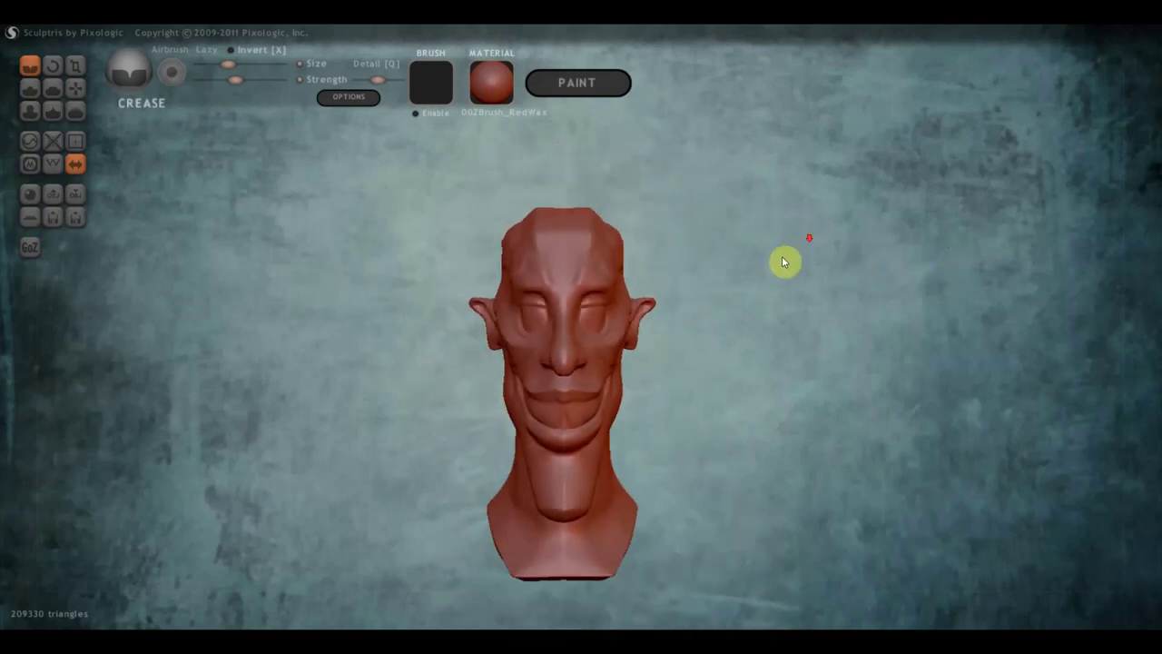
pyautogui.scroll(-3, 776, 291)
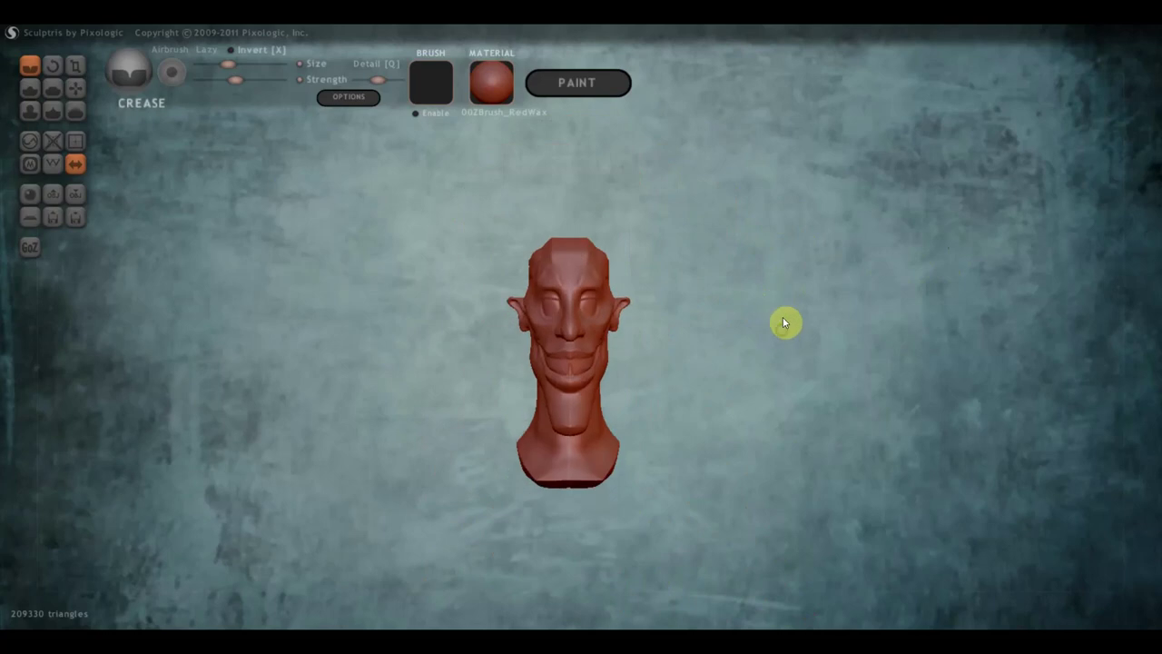
pyautogui.scroll(-2, 777, 310)
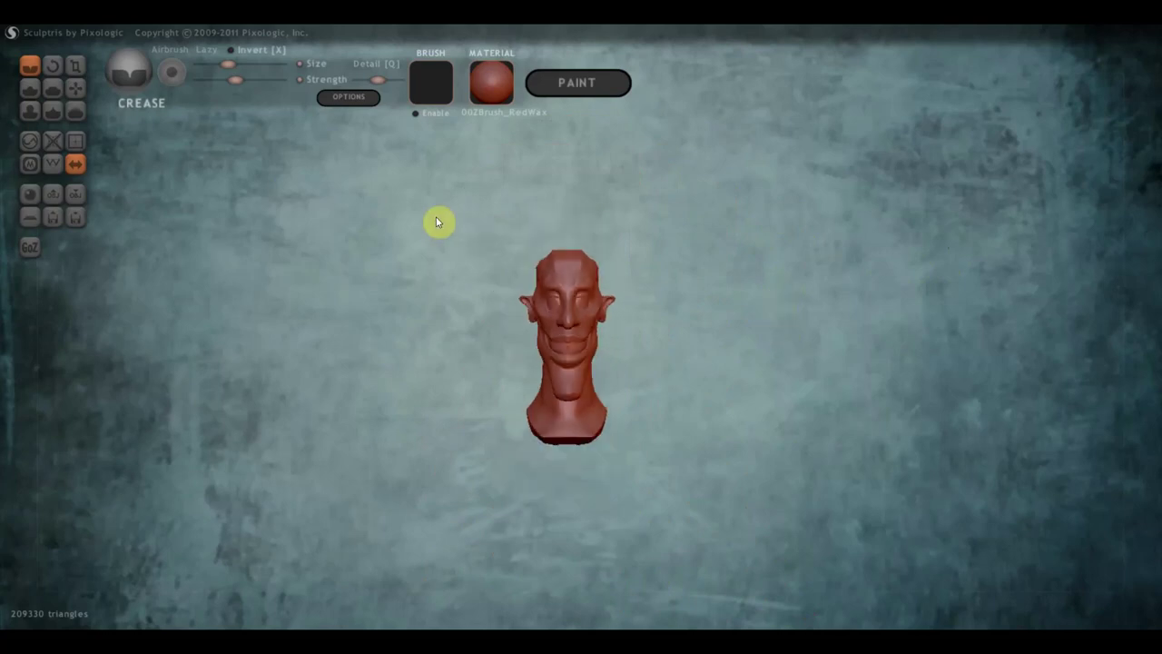
pyautogui.click(54, 196)
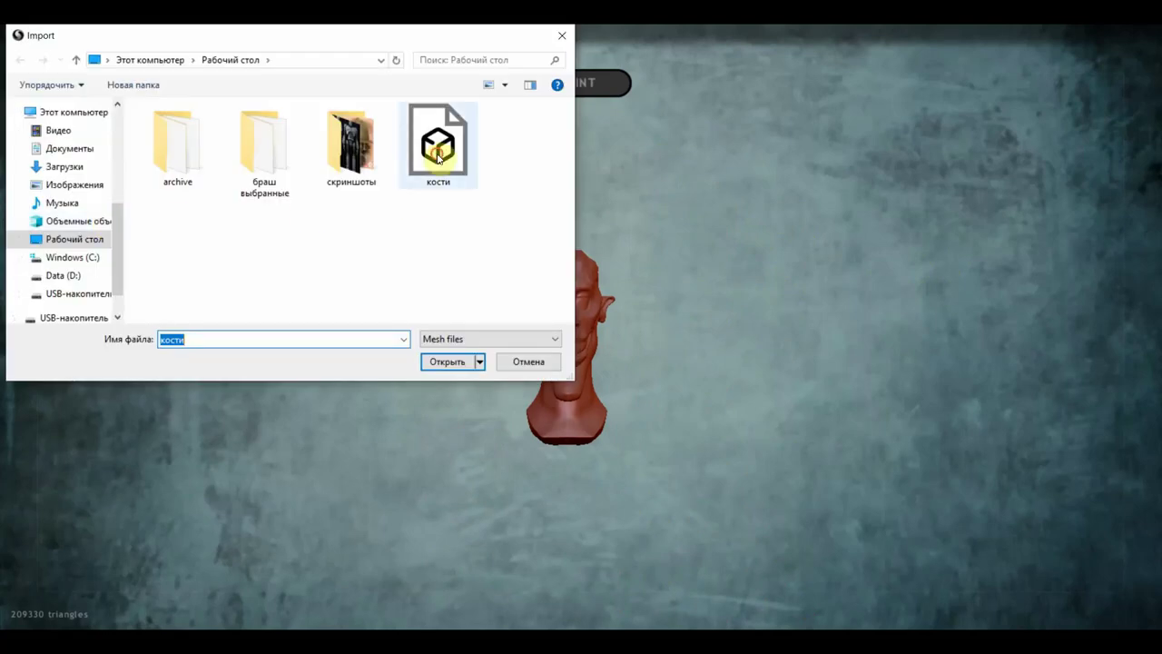
pyautogui.click(433, 182)
pyautogui.click(452, 371)
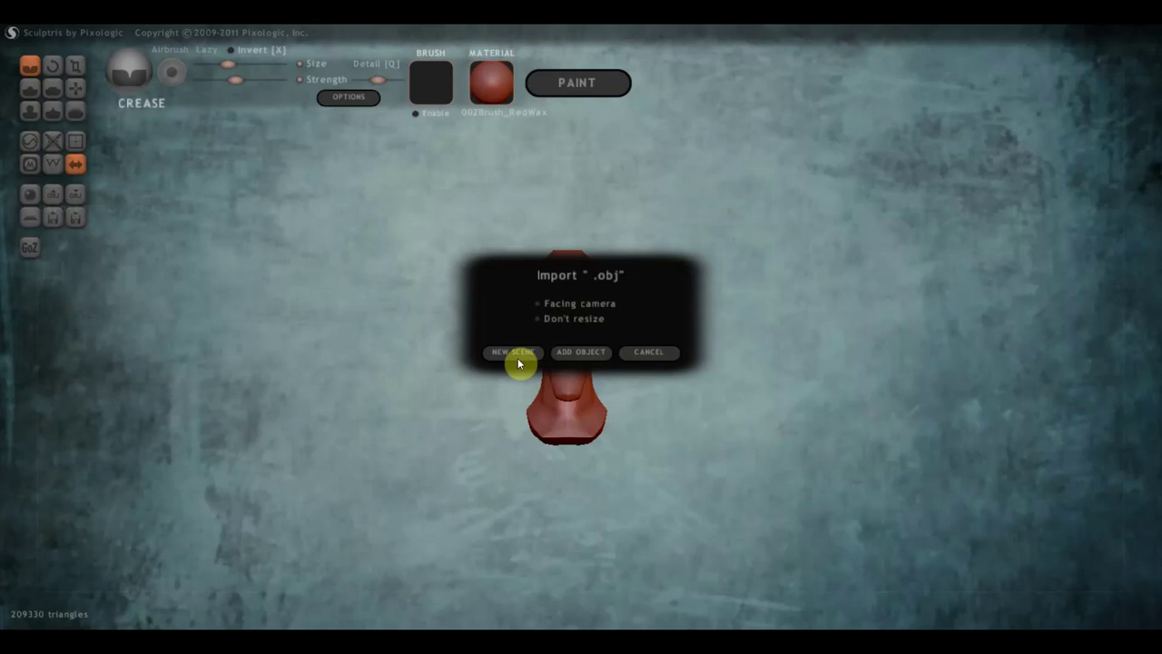
pyautogui.click(586, 353)
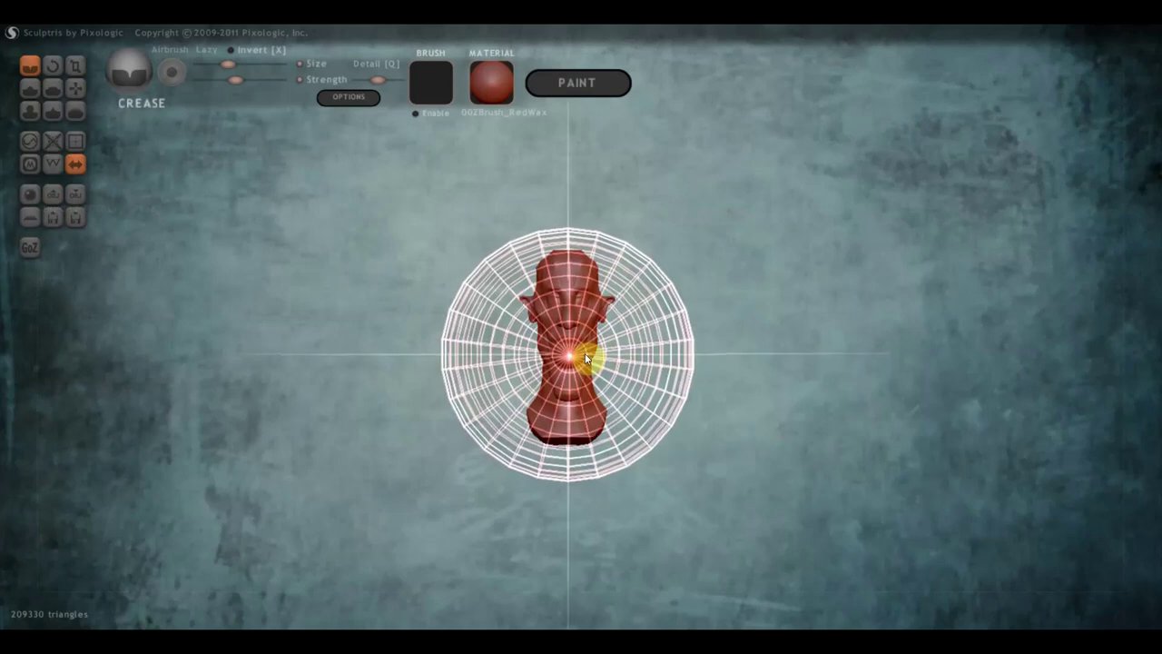
pyautogui.moveTo(586, 361); pyautogui.dragTo(676, 354)
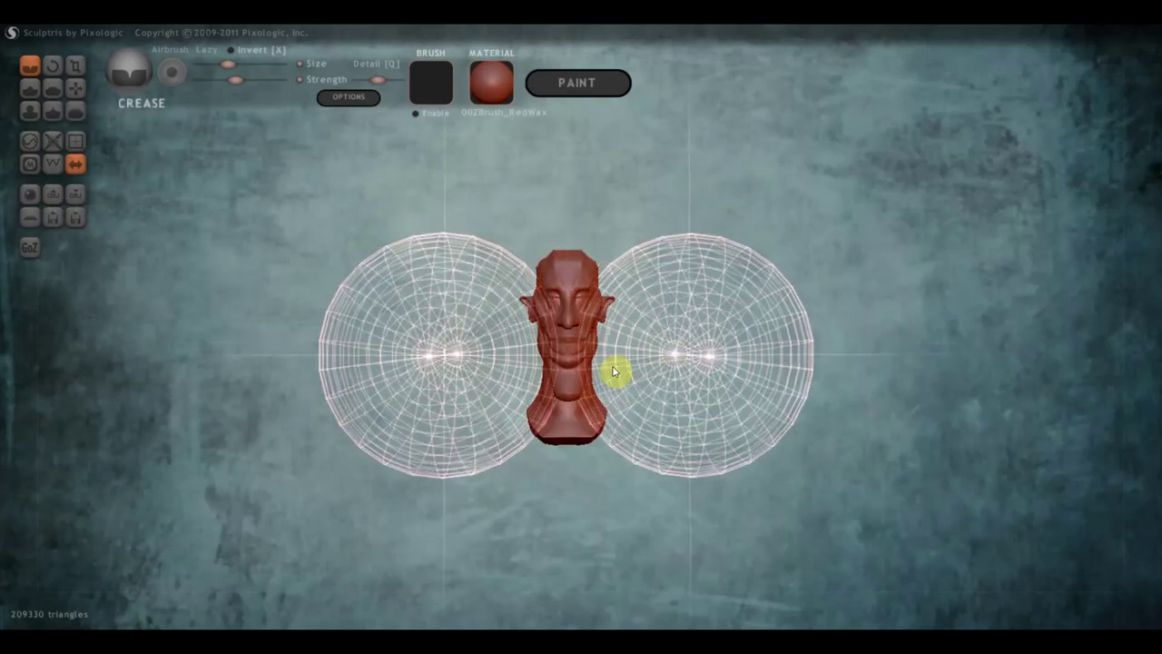
pyautogui.moveTo(594, 369); pyautogui.dragTo(544, 368)
pyautogui.hotkey('ctrl', 'z')
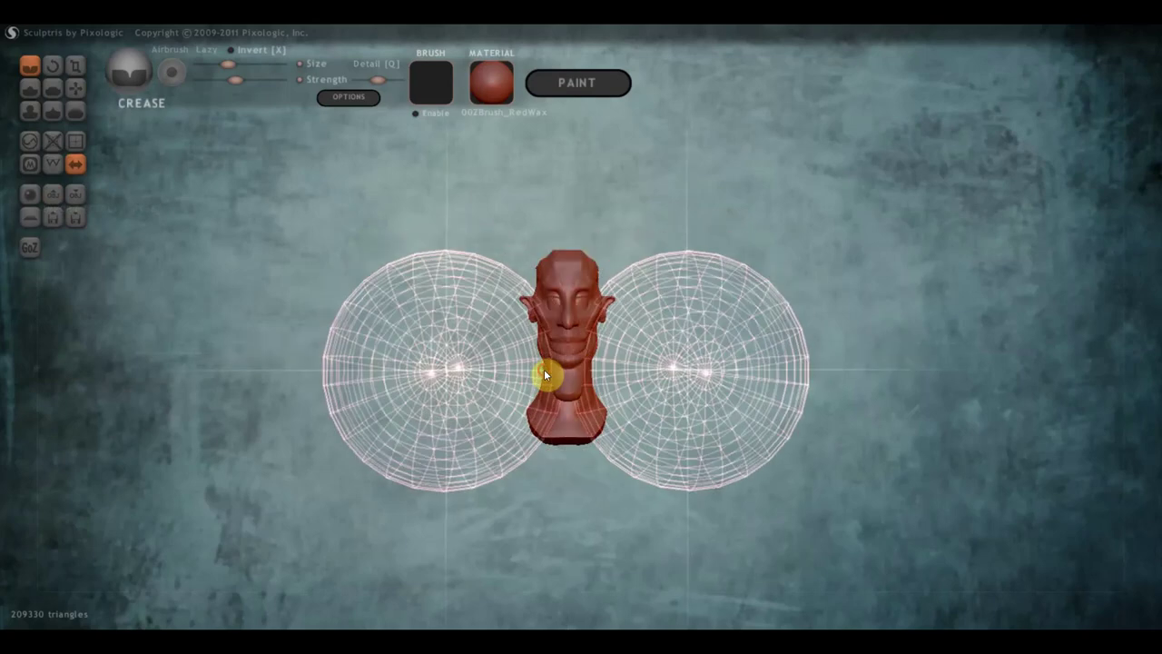
pyautogui.click(870, 322)
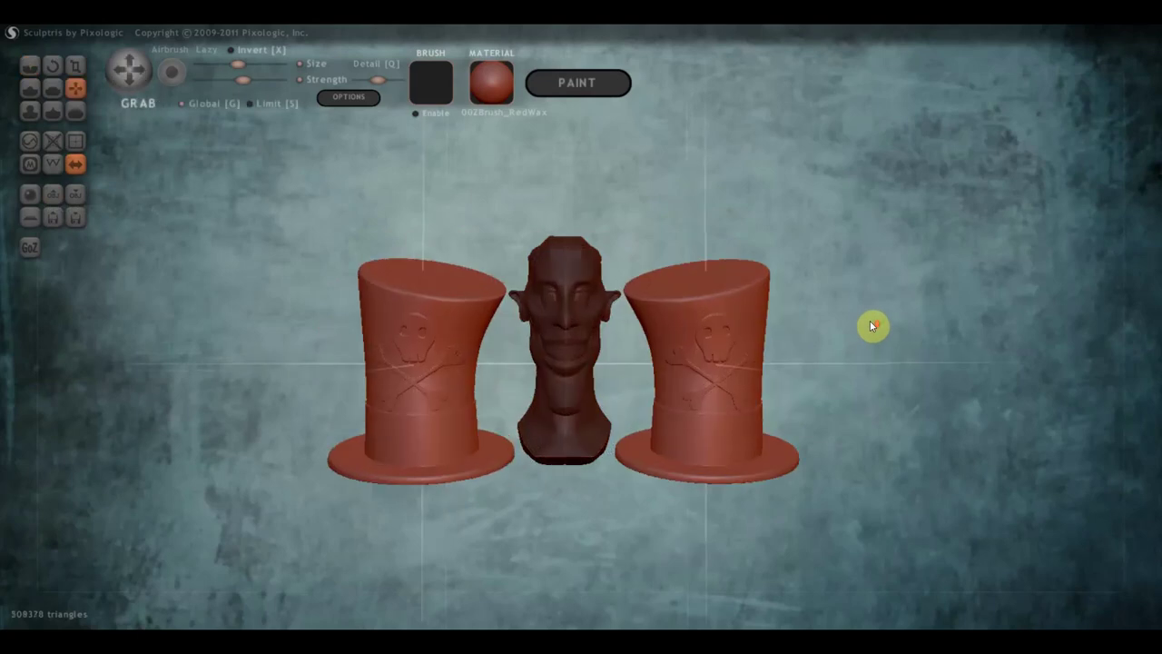
pyautogui.hotkey('ctrl', 'z')
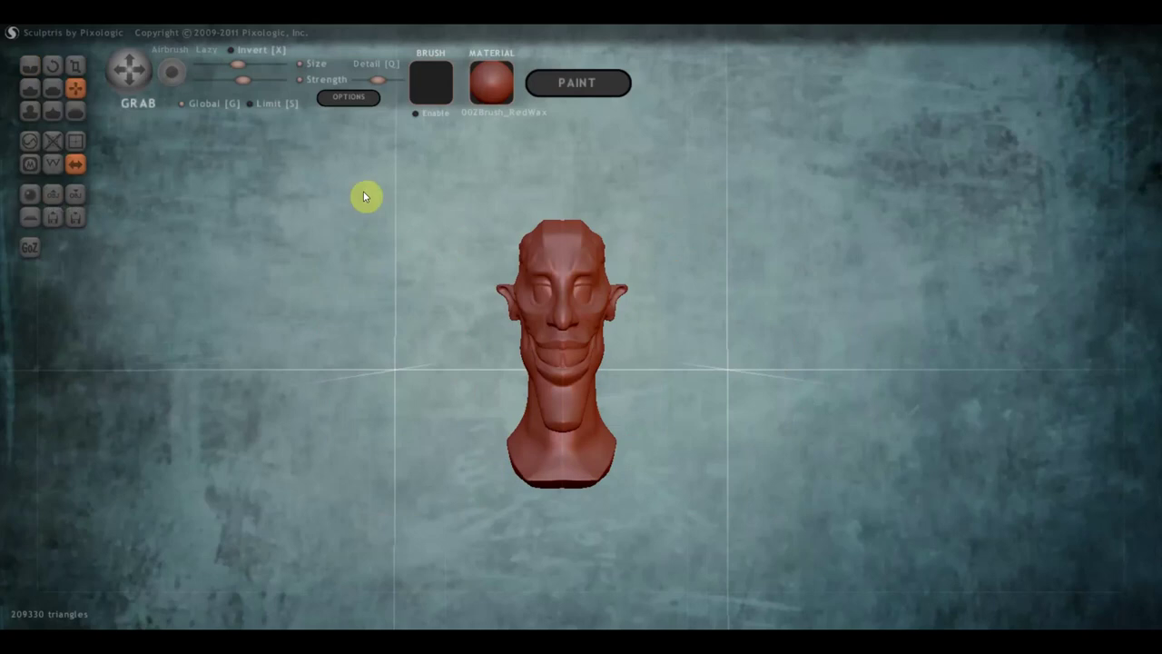
# Turn symmetry off and import the кости hat file as an added object
pyautogui.click(78, 167)
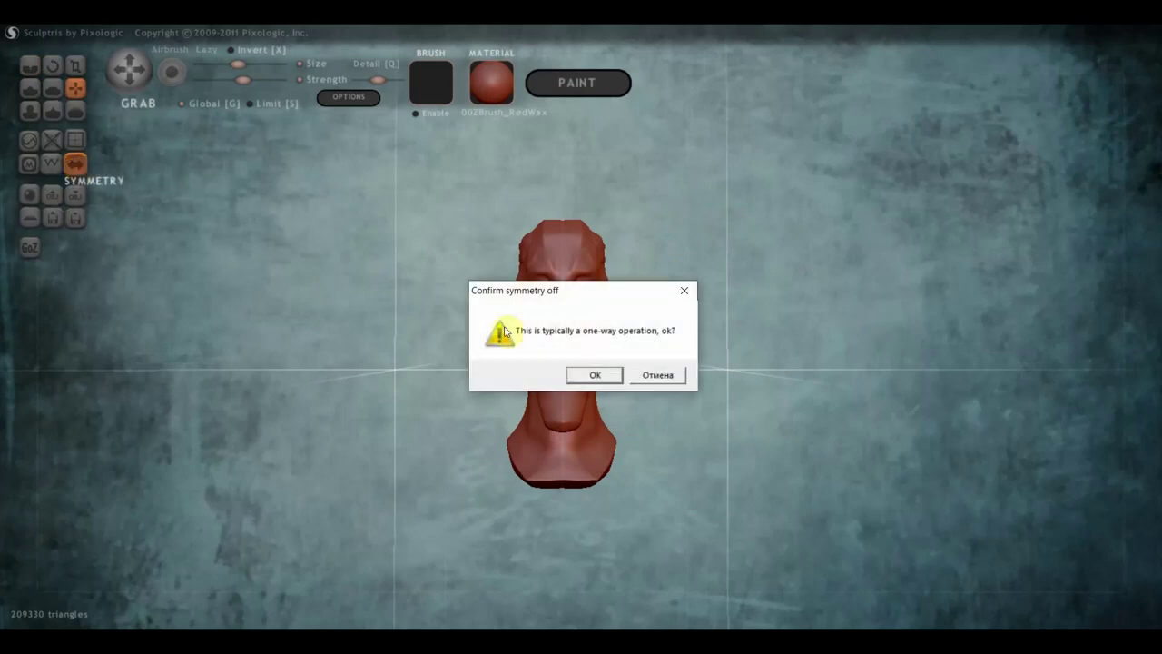
pyautogui.click(596, 374)
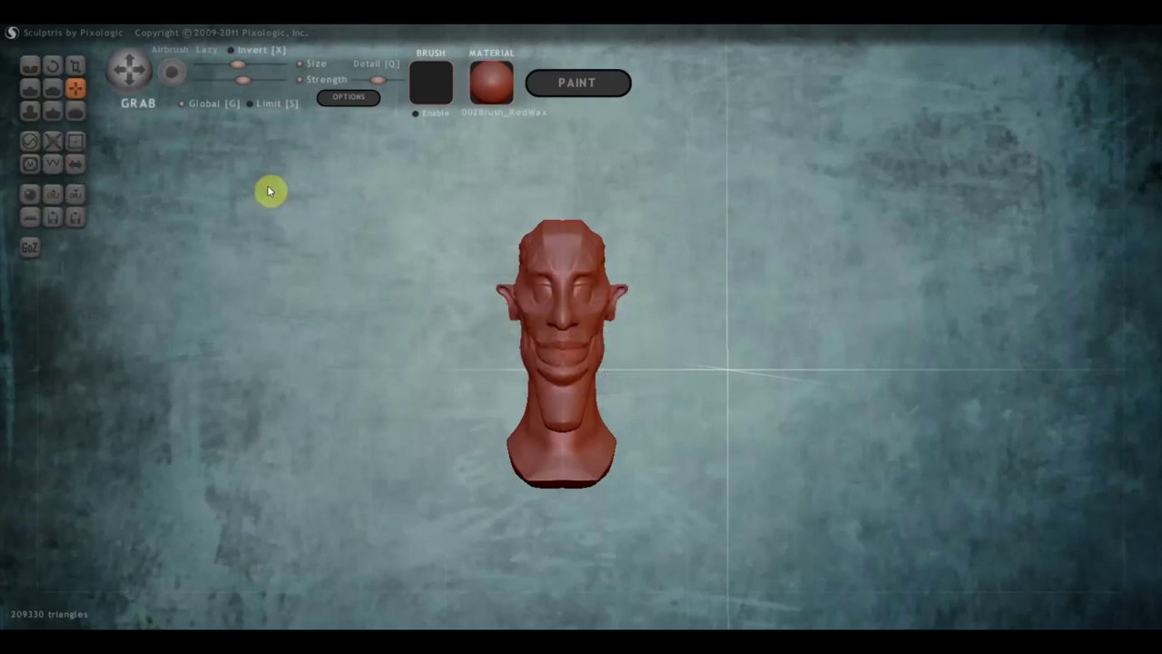
pyautogui.click(58, 206)
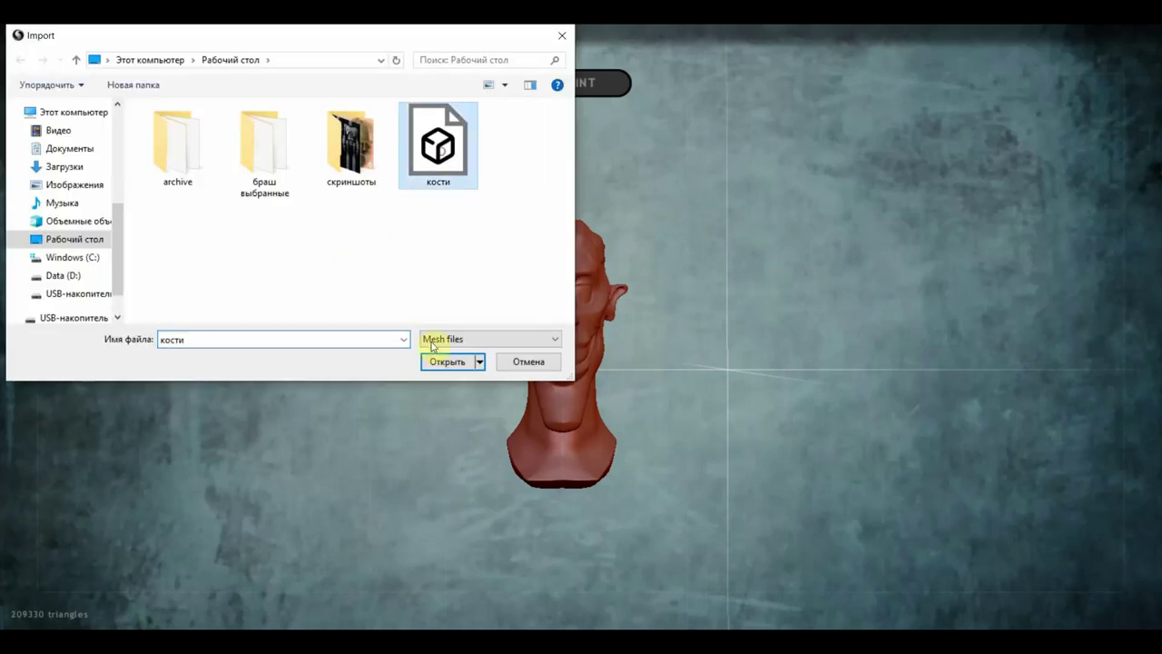
pyautogui.click(447, 361)
pyautogui.click(576, 356)
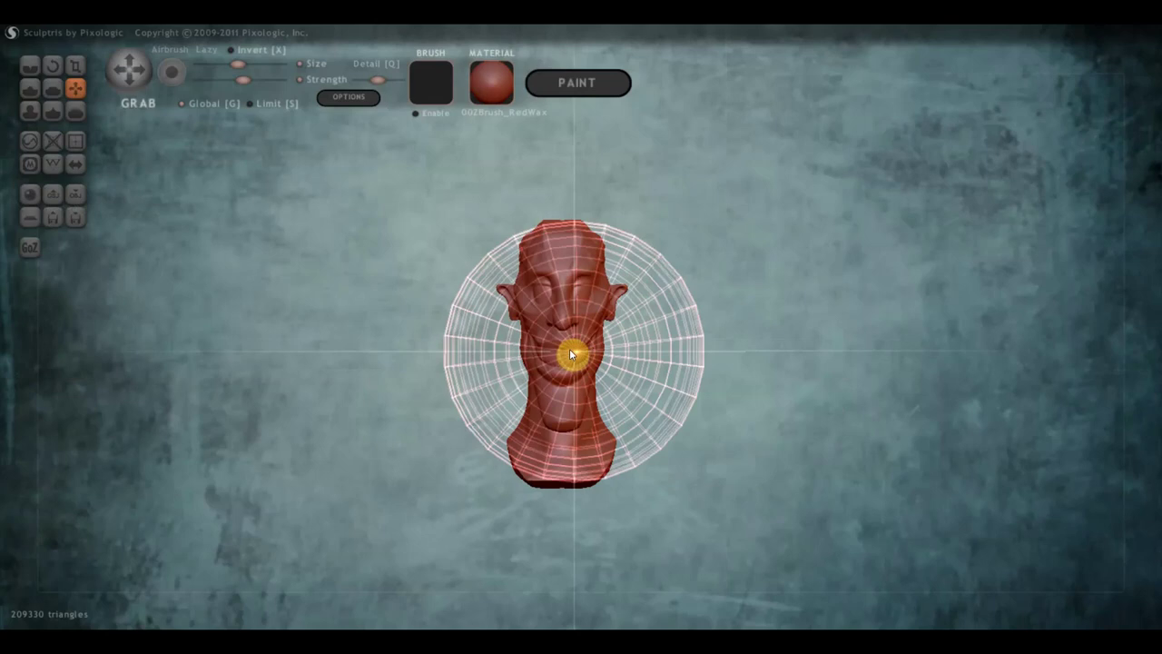
# Grab the top hat up onto the head and set it upright
pyautogui.moveTo(591, 340)
pyautogui.mouseDown(button='right')
pyautogui.moveTo(626, 329)
pyautogui.moveTo(482, 333)
pyautogui.mouseUp(button='right')
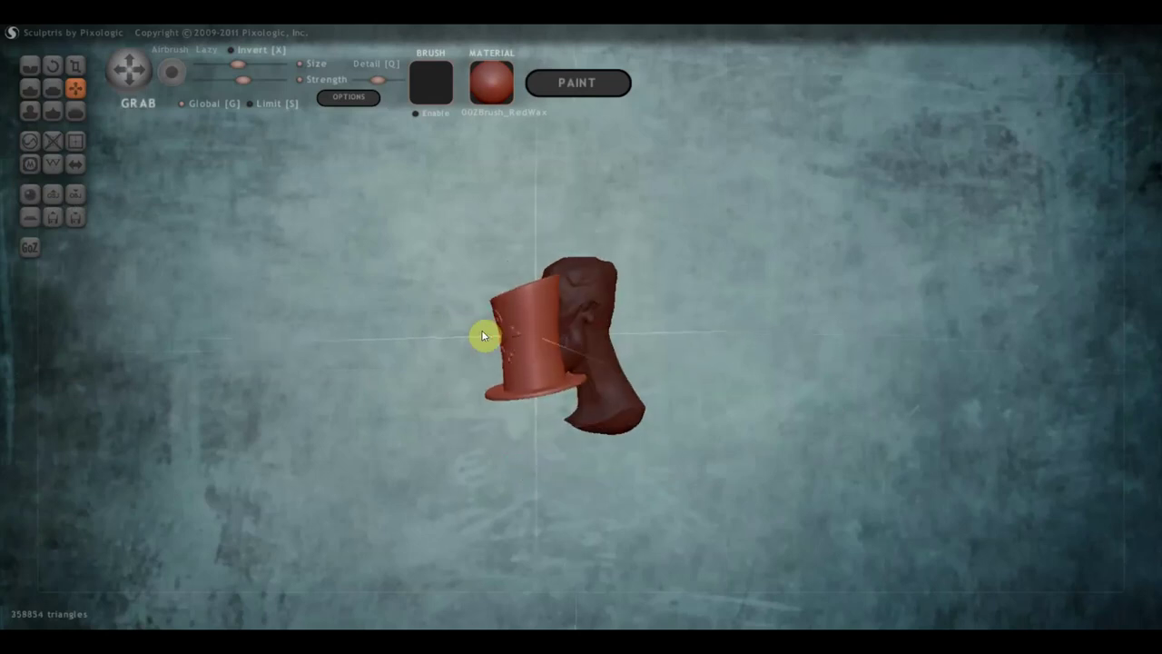
pyautogui.click(78, 88)
pyautogui.moveTo(539, 335)
pyautogui.mouseDown()
pyautogui.moveTo(597, 204)
pyautogui.moveTo(575, 200)
pyautogui.moveTo(576, 224)
pyautogui.mouseUp()
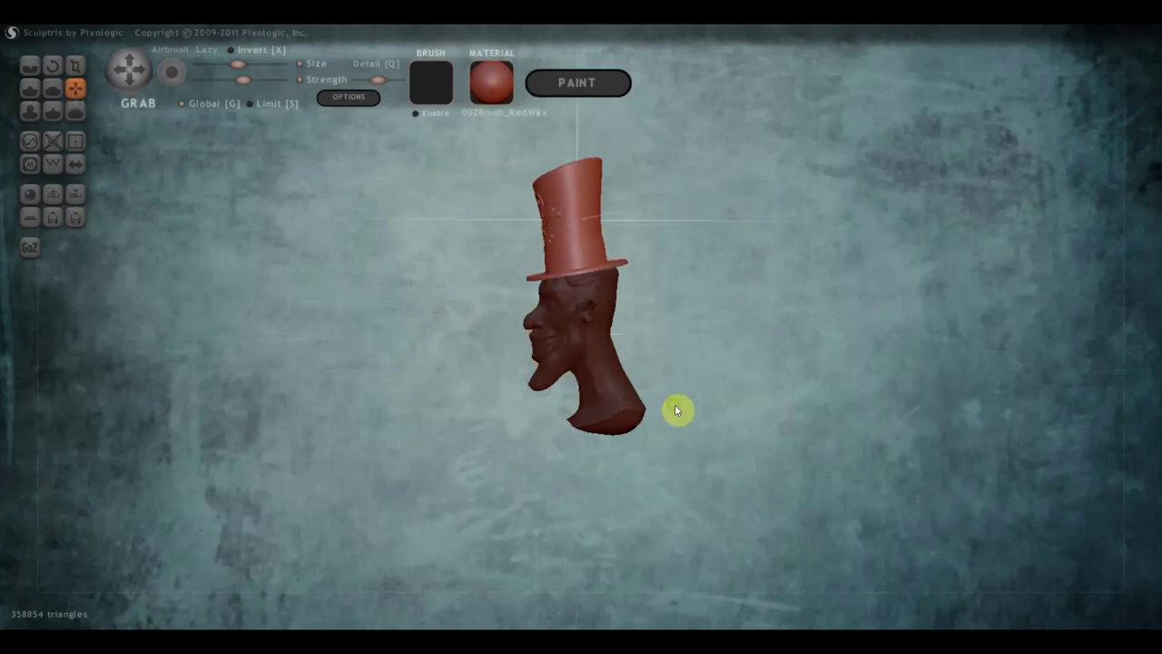
pyautogui.moveTo(675, 411)
pyautogui.mouseDown(button='right')
pyautogui.moveTo(882, 415)
pyautogui.moveTo(820, 397)
pyautogui.mouseUp(button='right')
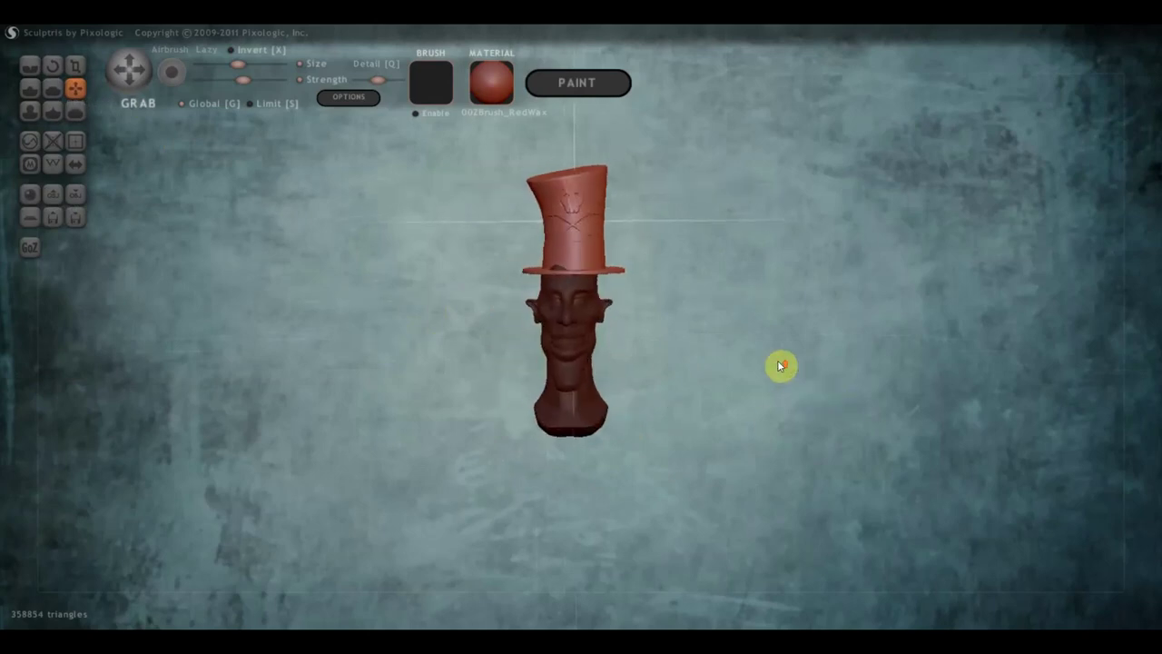
pyautogui.scroll(3, 783, 349)
pyautogui.moveTo(596, 210)
pyautogui.mouseDown()
pyautogui.moveTo(591, 202)
pyautogui.moveTo(685, 252)
pyautogui.mouseUp()
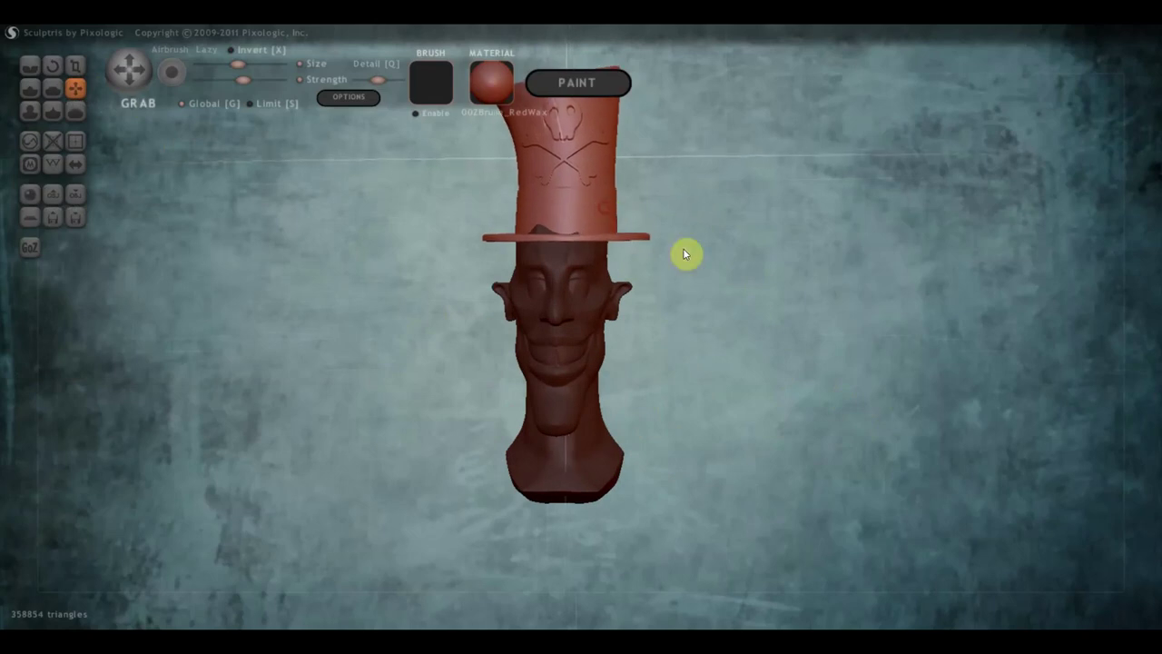
pyautogui.scroll(-3, 690, 257)
pyautogui.moveTo(697, 262)
pyautogui.mouseDown(button='right')
pyautogui.moveTo(898, 290)
pyautogui.moveTo(848, 273)
pyautogui.mouseUp(button='right')
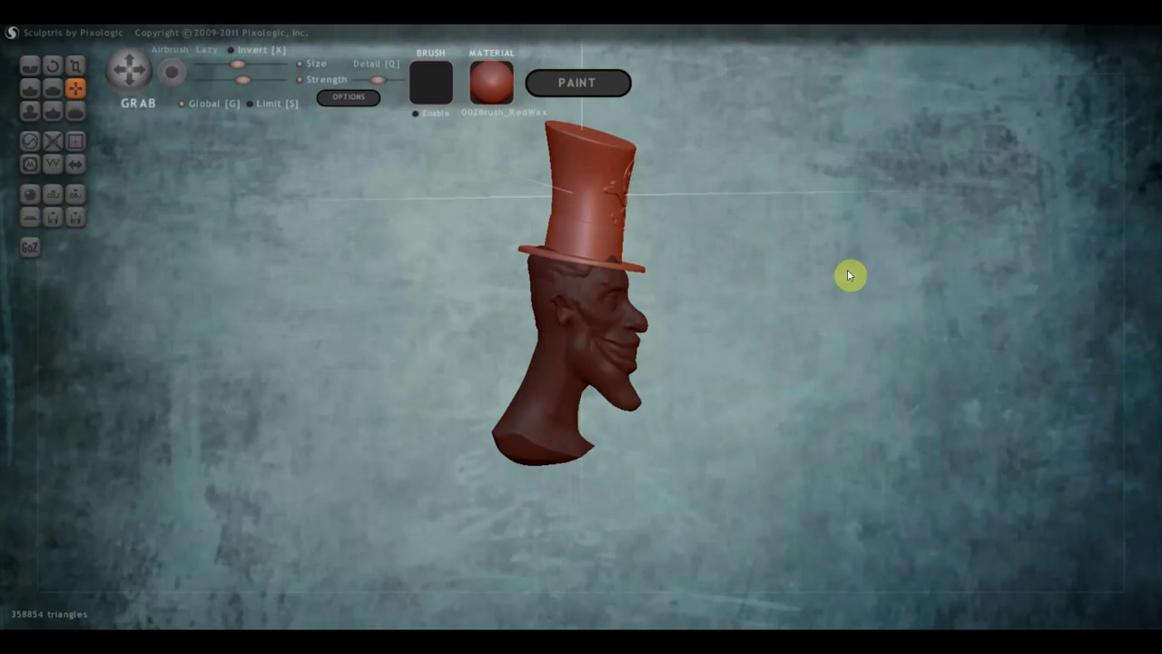
pyautogui.moveTo(213, 158)
pyautogui.mouseDown(button='right')
pyautogui.moveTo(226, 270)
pyautogui.moveTo(244, 270)
pyautogui.mouseUp(button='right')
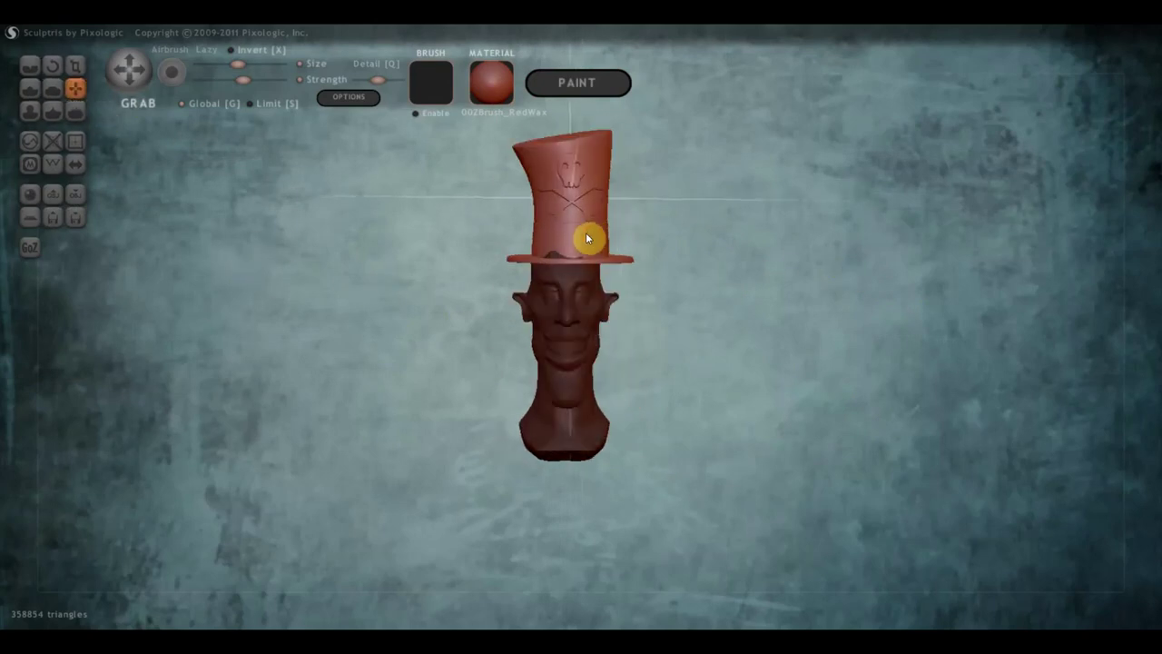
pyautogui.moveTo(585, 237); pyautogui.dragTo(586, 234)
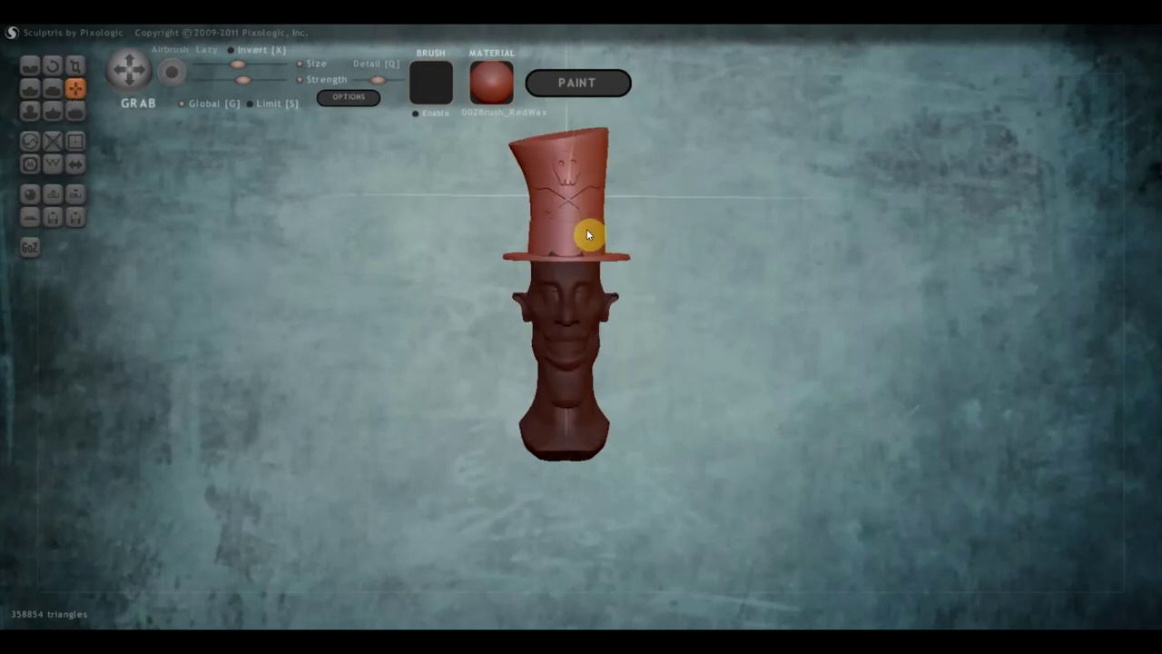
# Tilt the hat with the Rotate brush, then shift it right to straighten it
pyautogui.click(57, 67)
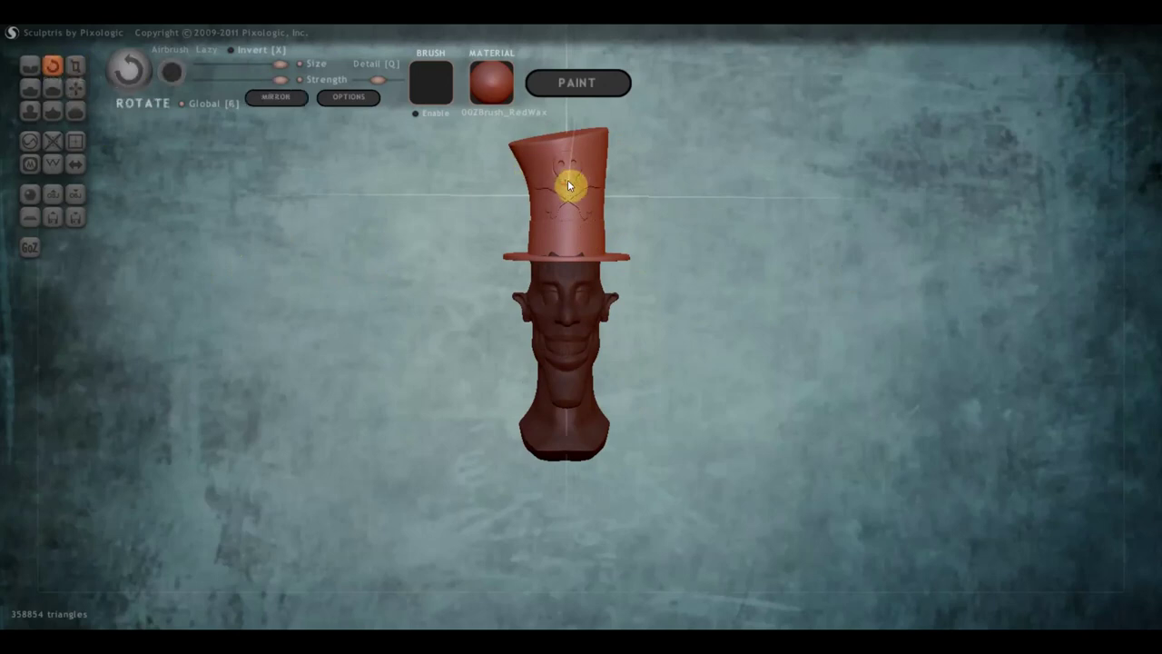
pyautogui.moveTo(574, 216); pyautogui.dragTo(550, 209)
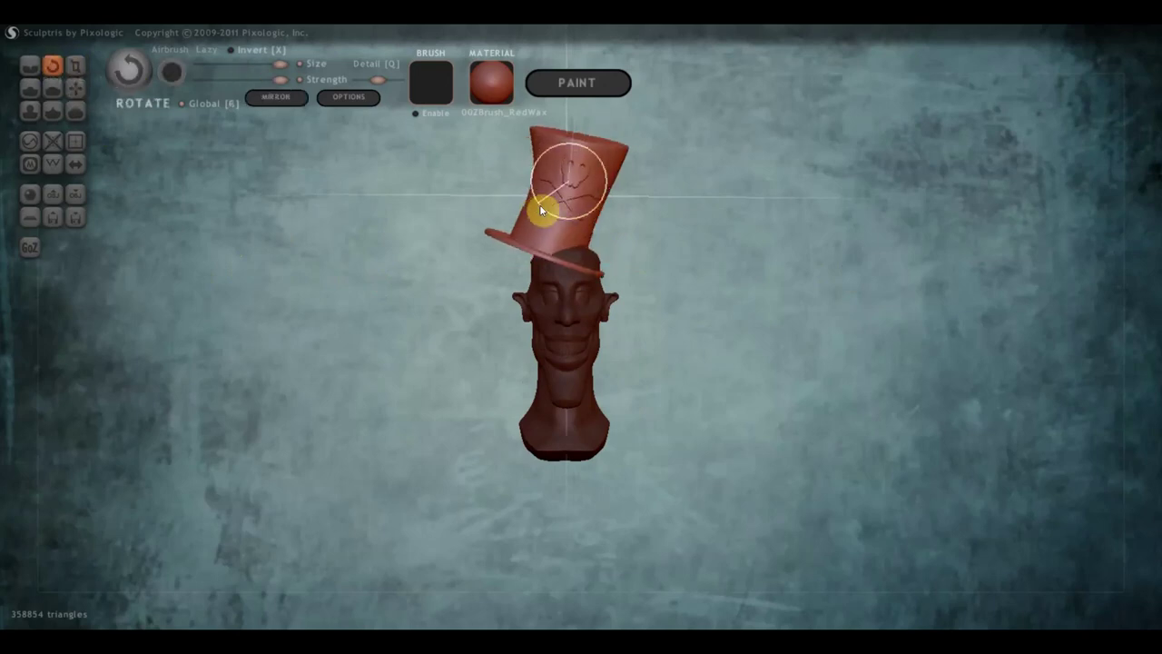
pyautogui.click(75, 89)
pyautogui.moveTo(552, 203); pyautogui.dragTo(575, 215)
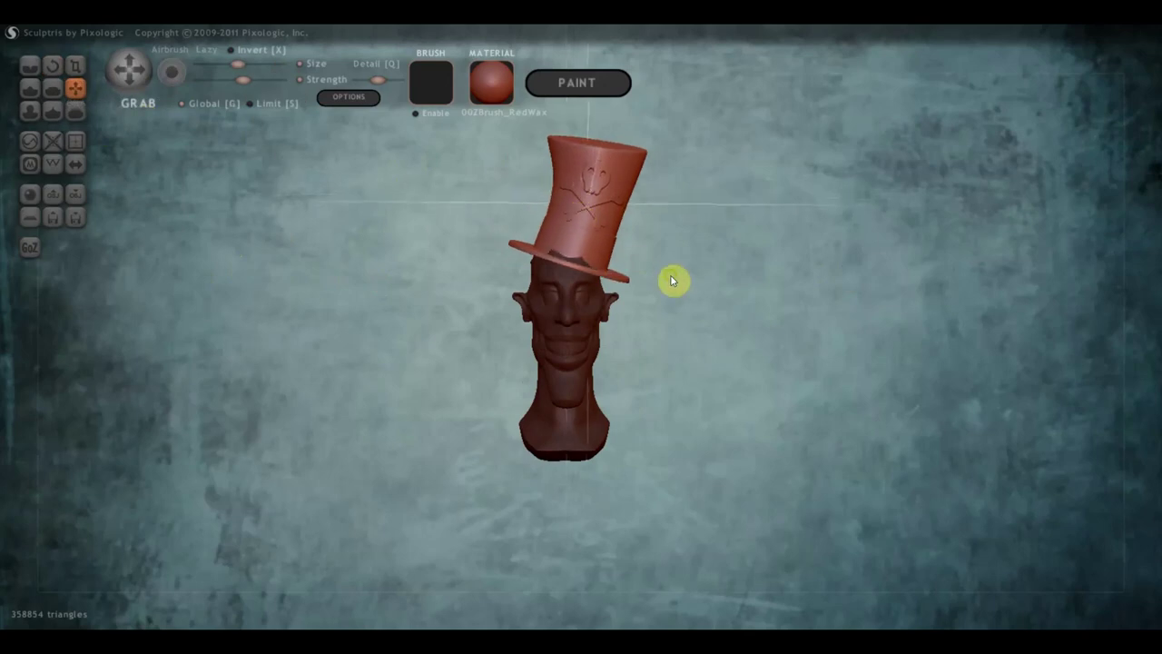
pyautogui.moveTo(672, 278)
pyautogui.mouseDown()
pyautogui.moveTo(727, 280)
pyautogui.moveTo(560, 307)
pyautogui.moveTo(503, 298)
pyautogui.mouseUp()
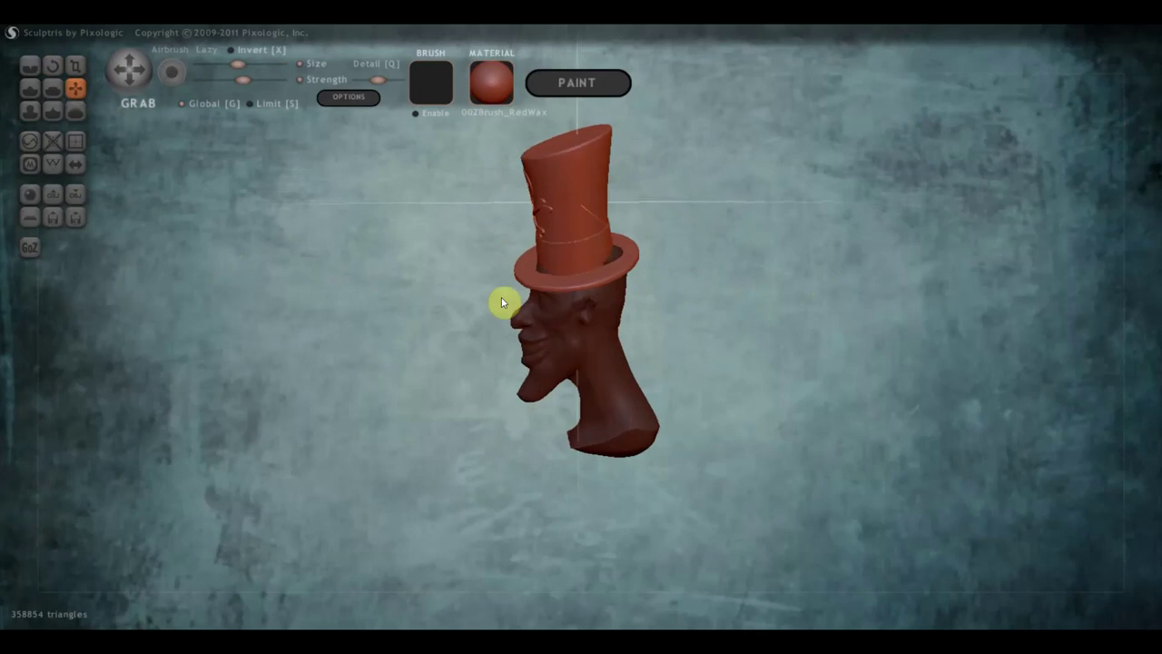
# Reshape the hat brim and remove its small bump
pyautogui.scroll(3, 563, 261)
pyautogui.moveTo(563, 261); pyautogui.dragTo(662, 273)
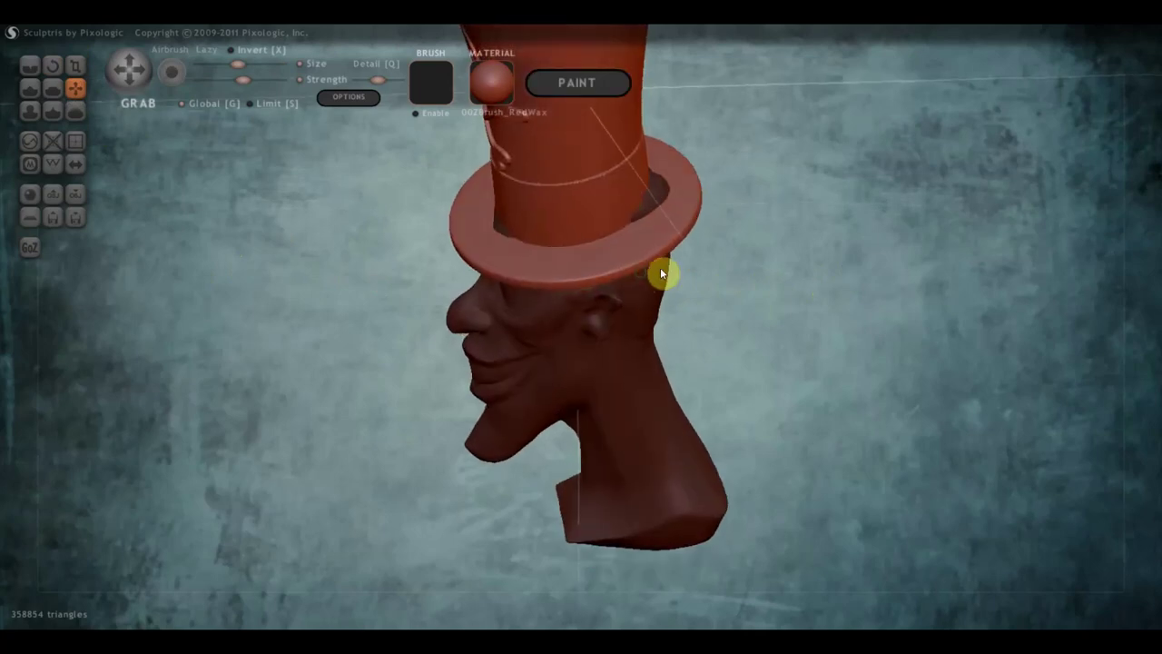
pyautogui.click(687, 258)
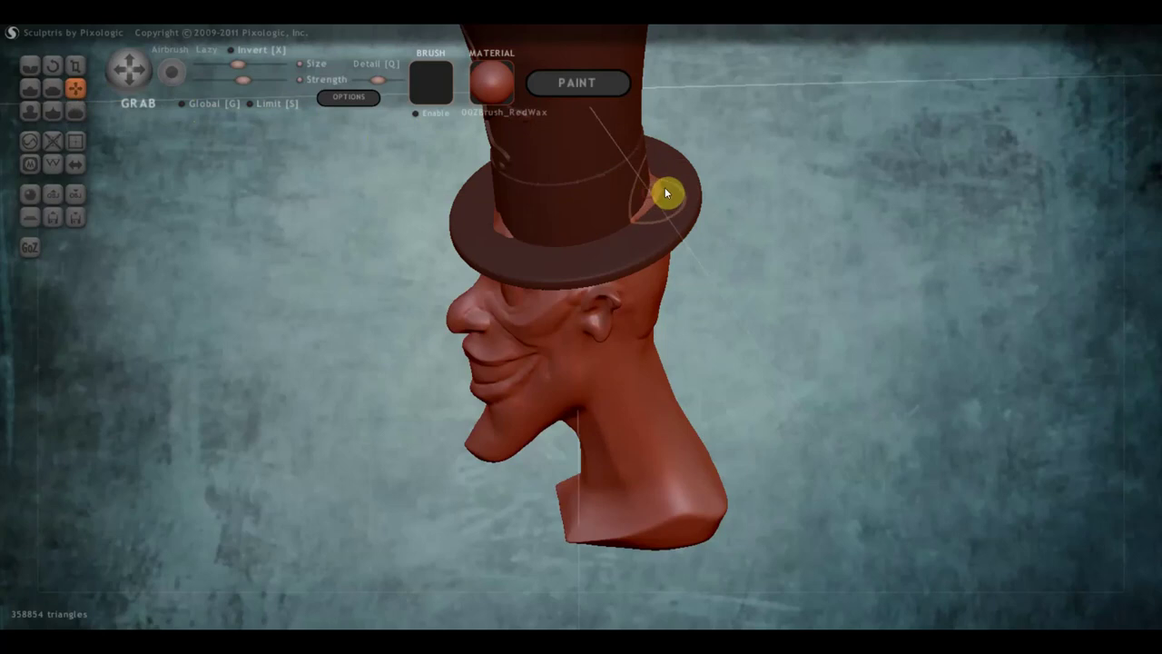
pyautogui.click(495, 229)
pyautogui.moveTo(527, 220); pyautogui.dragTo(500, 234)
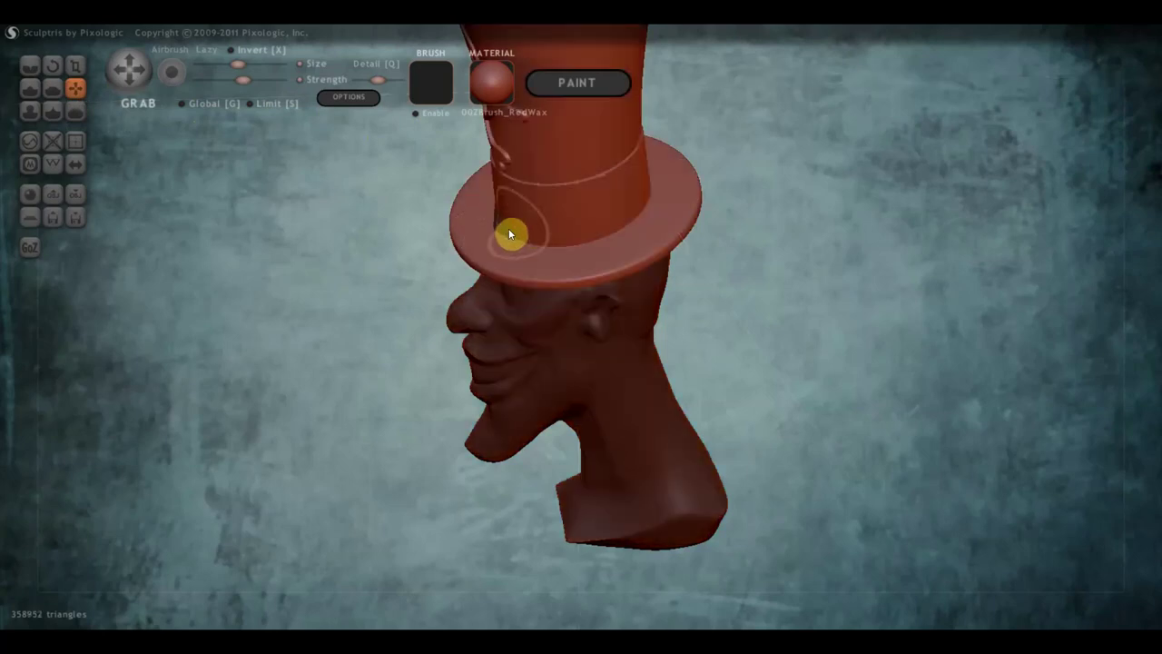
pyautogui.scroll(5, 490, 223)
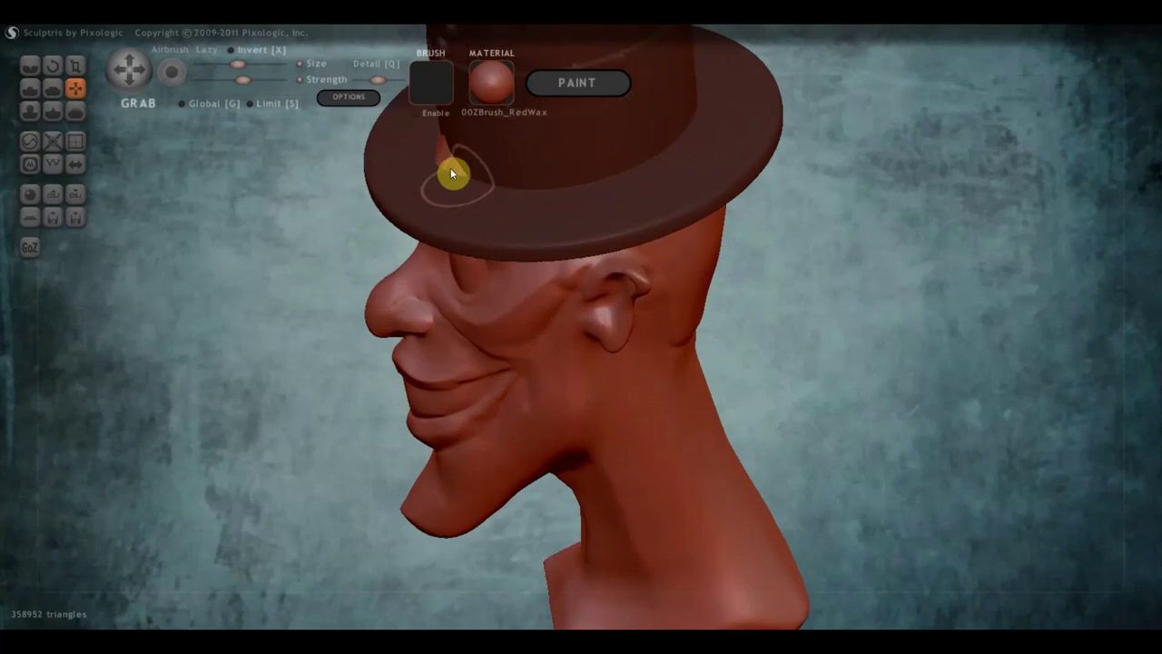
pyautogui.moveTo(451, 173); pyautogui.dragTo(430, 150)
# Make the head active and pull the back of the head up under the brim
pyautogui.moveTo(452, 176); pyautogui.dragTo(499, 235, button='right')
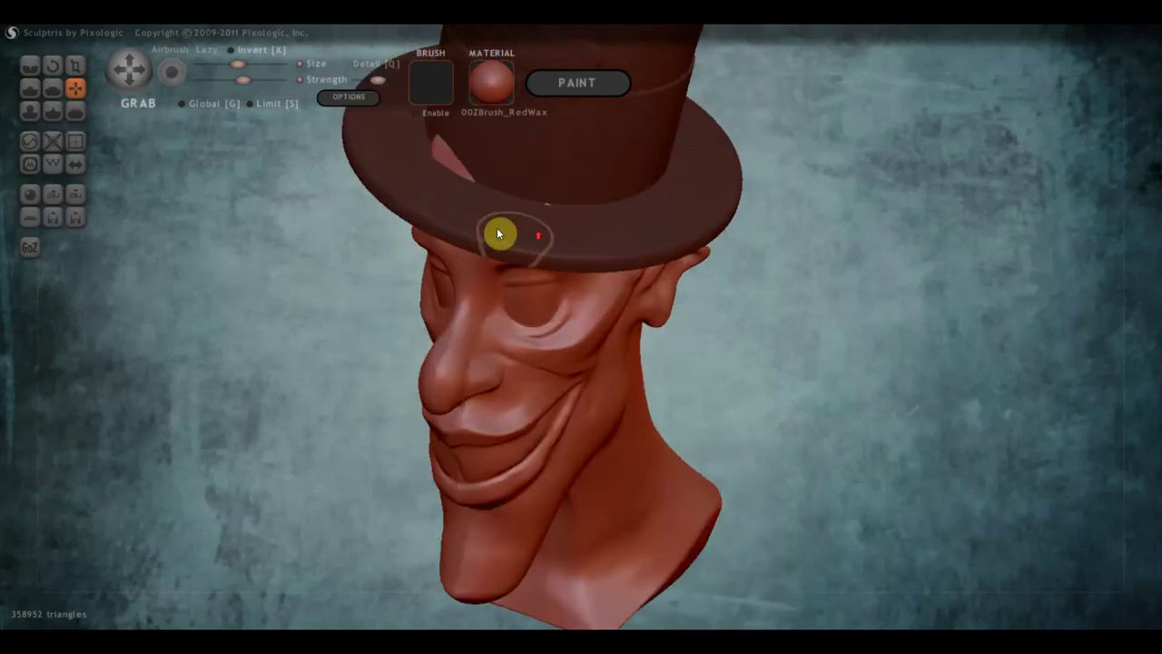
pyautogui.click(454, 159)
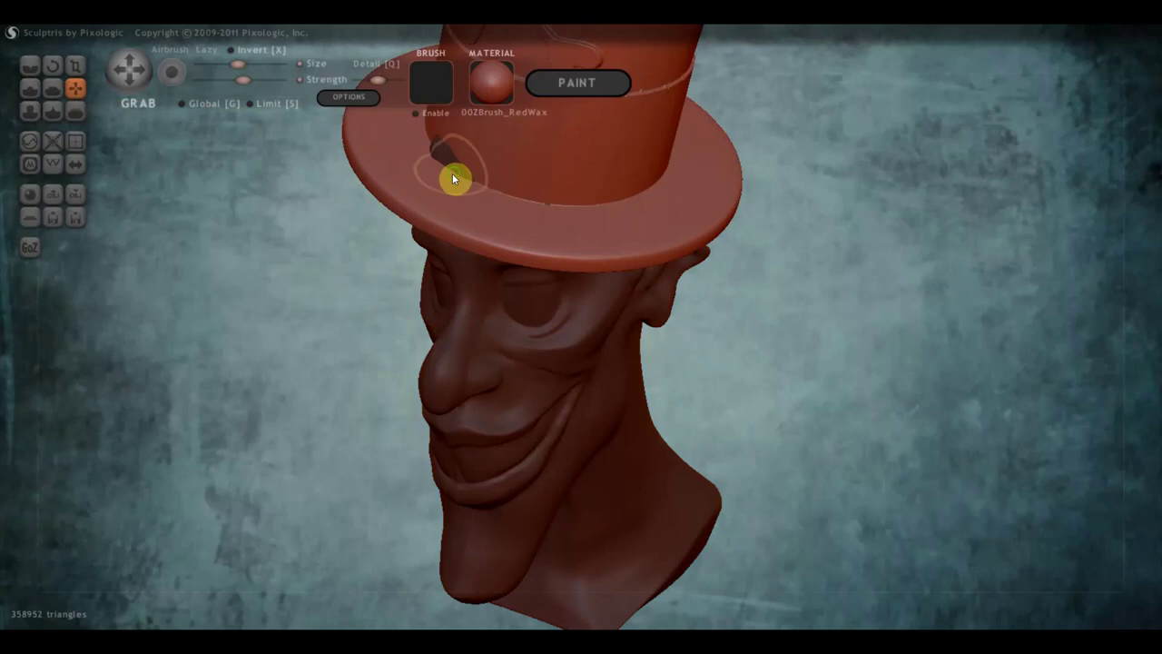
pyautogui.moveTo(452, 178)
pyautogui.mouseDown(button='right')
pyautogui.moveTo(391, 166)
pyautogui.moveTo(469, 148)
pyautogui.mouseUp(button='right')
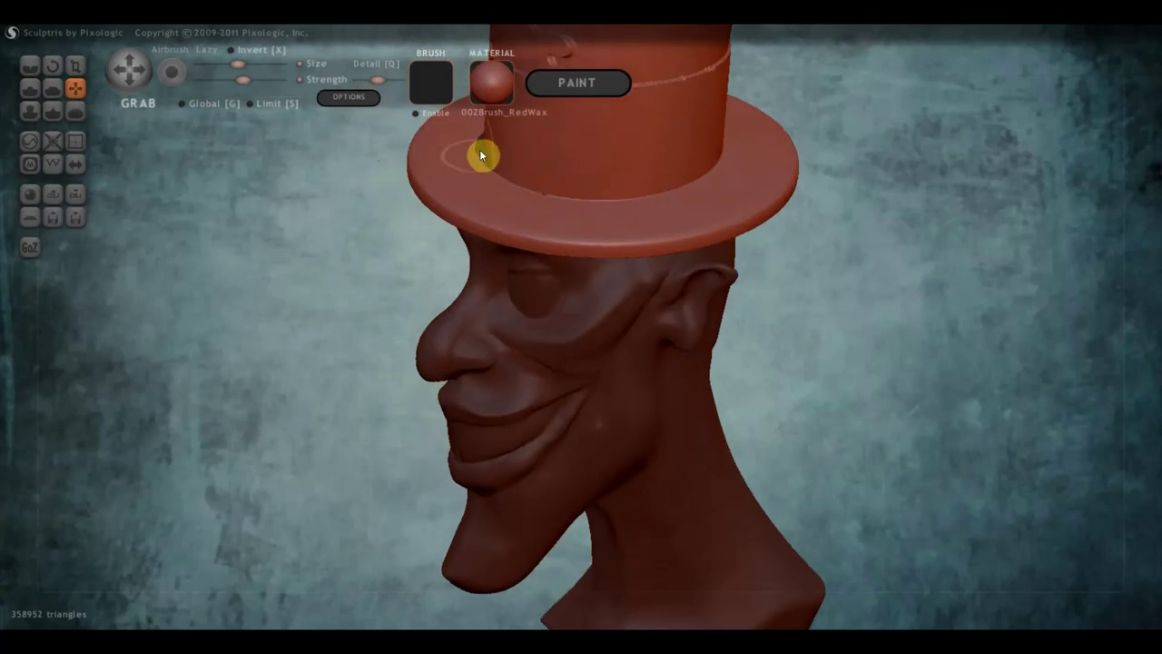
pyautogui.click(481, 156)
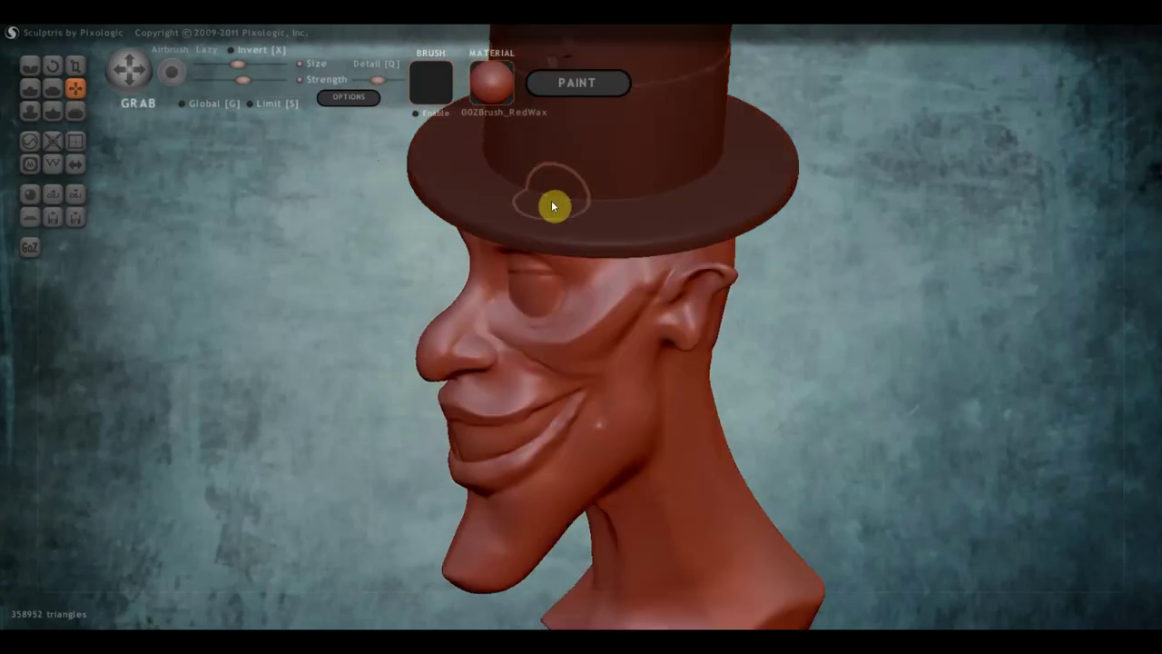
pyautogui.moveTo(551, 206)
pyautogui.mouseDown(button='right')
pyautogui.moveTo(608, 213)
pyautogui.moveTo(721, 190)
pyautogui.mouseUp(button='right')
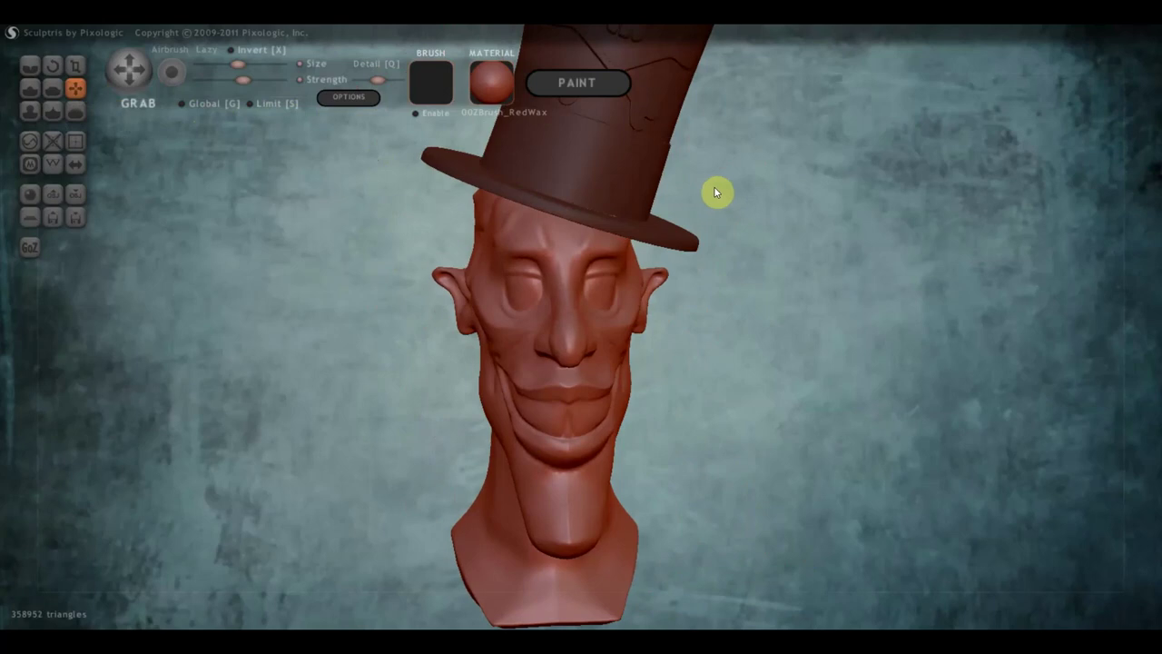
pyautogui.moveTo(571, 223)
pyautogui.mouseDown(button='right')
pyautogui.moveTo(873, 226)
pyautogui.moveTo(721, 269)
pyautogui.moveTo(783, 285)
pyautogui.moveTo(654, 291)
pyautogui.mouseUp(button='right')
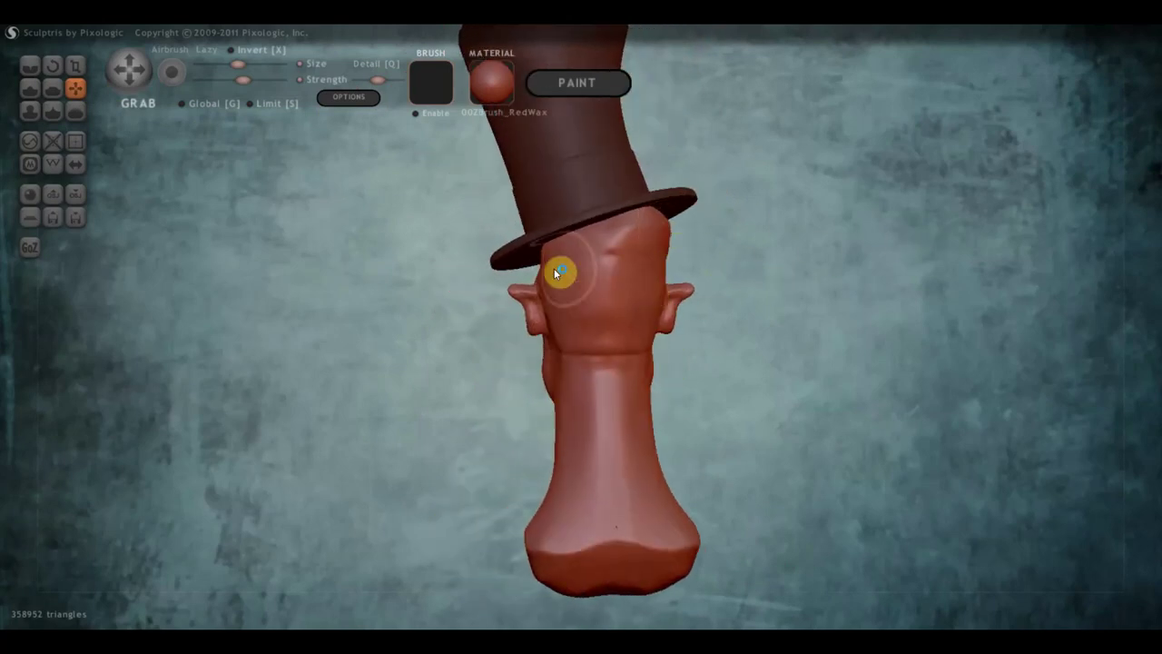
pyautogui.moveTo(557, 273); pyautogui.dragTo(535, 263)
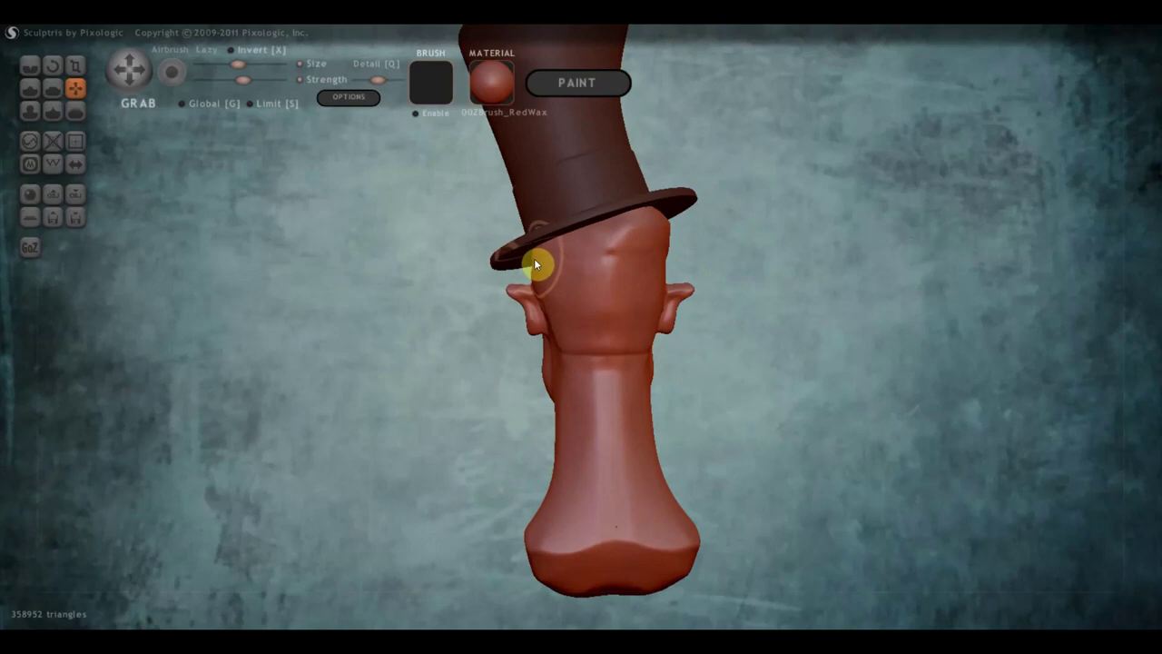
pyautogui.moveTo(536, 258)
pyautogui.mouseDown(button='right')
pyautogui.moveTo(567, 281)
pyautogui.moveTo(233, 227)
pyautogui.moveTo(181, 243)
pyautogui.moveTo(364, 247)
pyautogui.mouseUp(button='right')
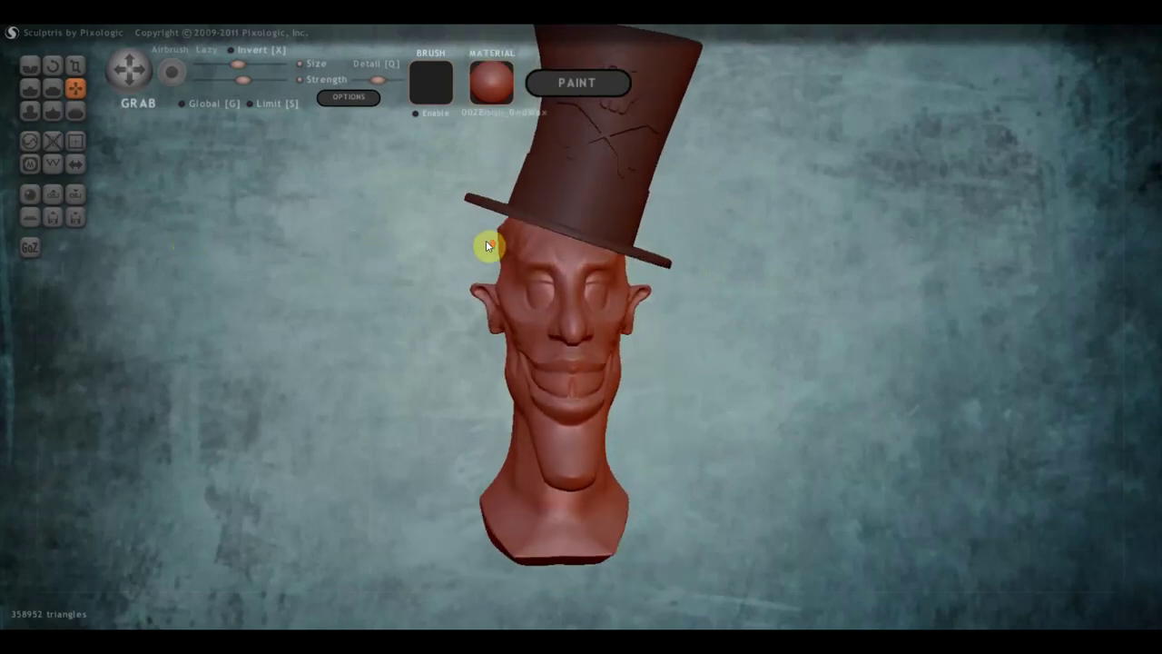
# Nudge the head's left edge outward and check the fit from side and top
pyautogui.scroll(2, 485, 239)
pyautogui.moveTo(466, 200)
pyautogui.mouseDown()
pyautogui.moveTo(454, 194)
pyautogui.moveTo(463, 200)
pyautogui.mouseUp()
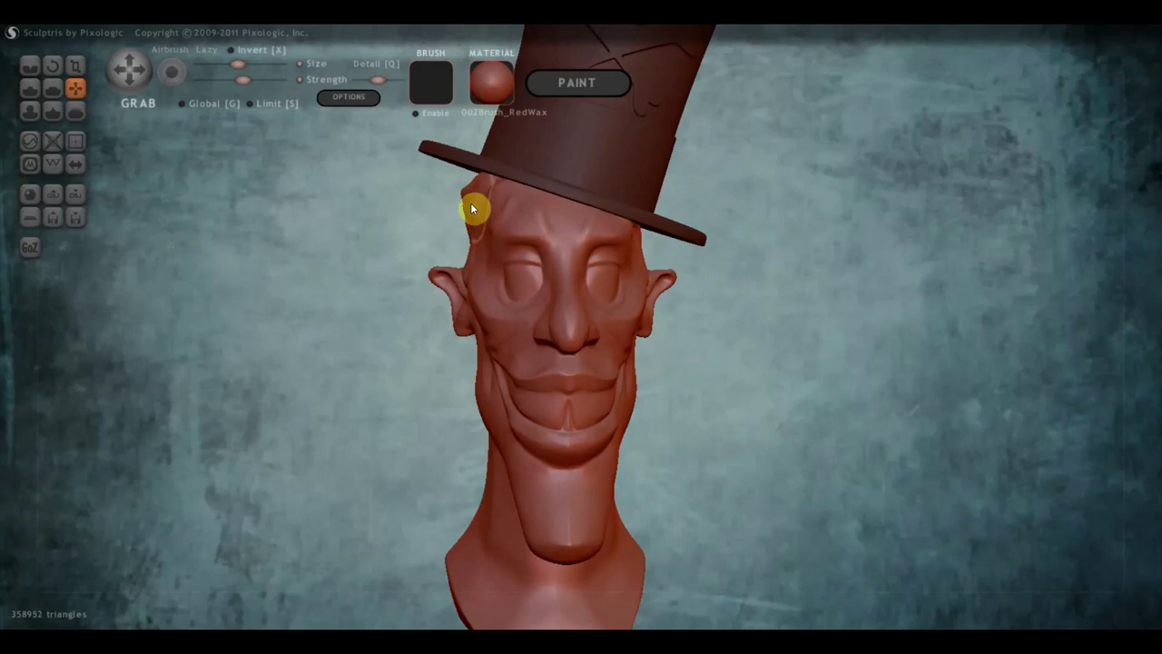
pyautogui.moveTo(467, 261); pyautogui.dragTo(452, 256, button='right')
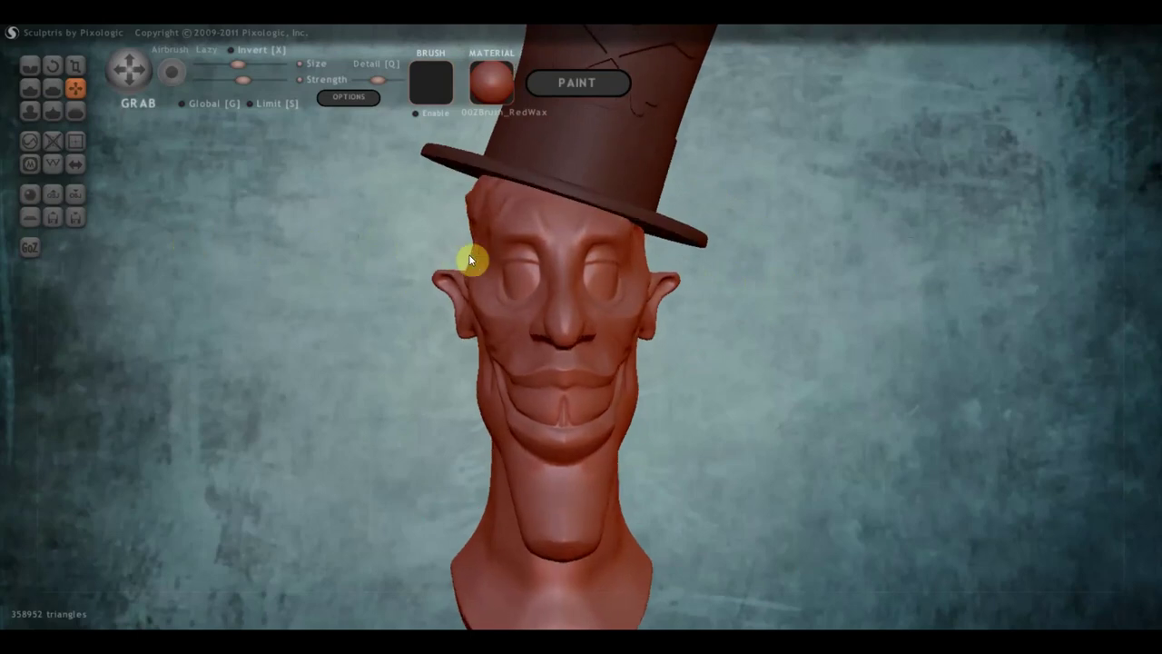
pyautogui.scroll(-2, 522, 274)
pyautogui.moveTo(522, 280)
pyautogui.mouseDown(button='right')
pyautogui.moveTo(552, 303)
pyautogui.moveTo(615, 299)
pyautogui.moveTo(473, 297)
pyautogui.moveTo(521, 327)
pyautogui.moveTo(638, 246)
pyautogui.moveTo(734, 259)
pyautogui.mouseUp(button='right')
pyautogui.scroll(2, 640, 244)
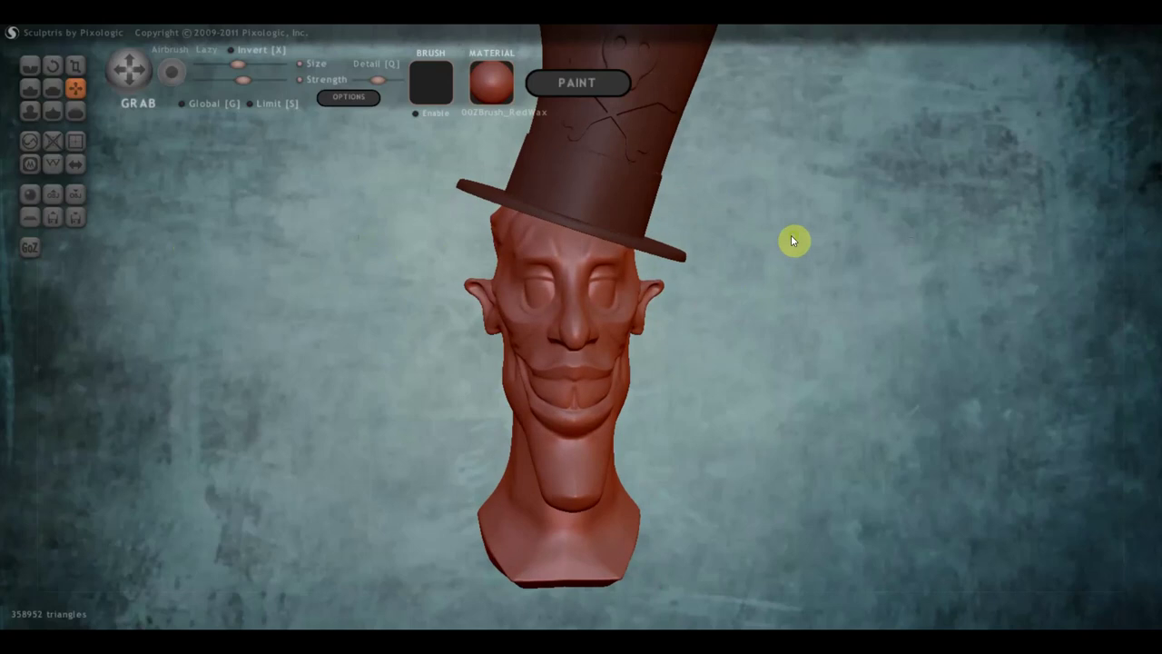
pyautogui.moveTo(836, 240)
pyautogui.mouseDown()
pyautogui.moveTo(721, 291)
pyautogui.moveTo(727, 280)
pyautogui.mouseUp()
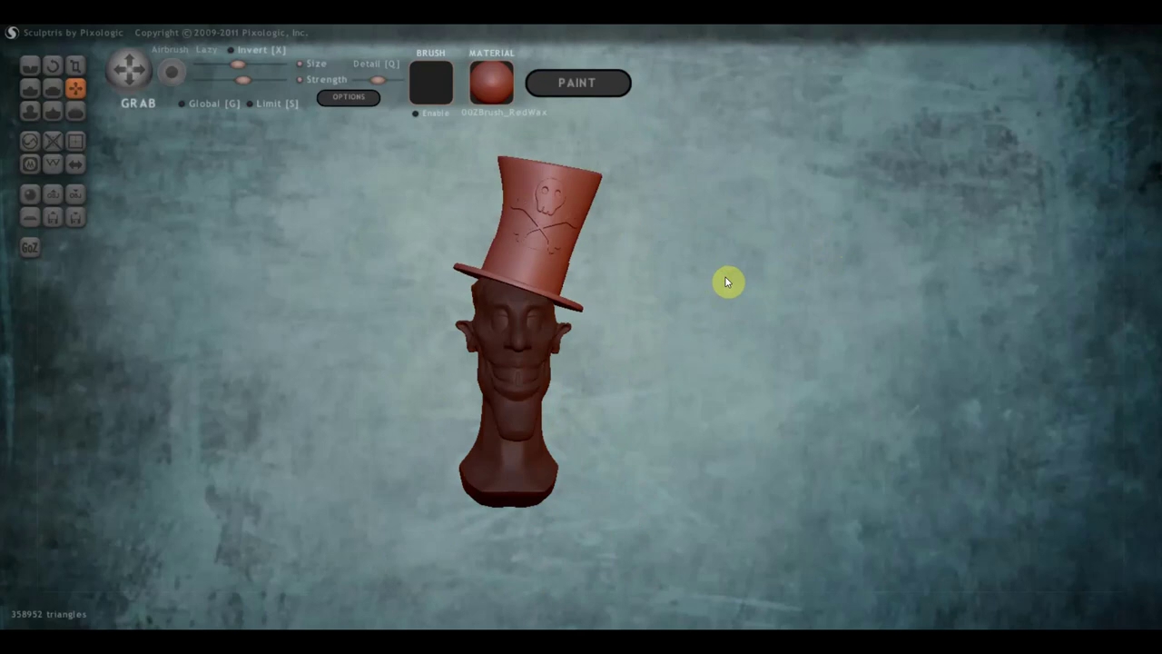
# Tilt the top hat to a straighter angle with the Rotate brush
pyautogui.moveTo(700, 232)
pyautogui.mouseDown()
pyautogui.moveTo(532, 244)
pyautogui.moveTo(742, 279)
pyautogui.mouseUp()
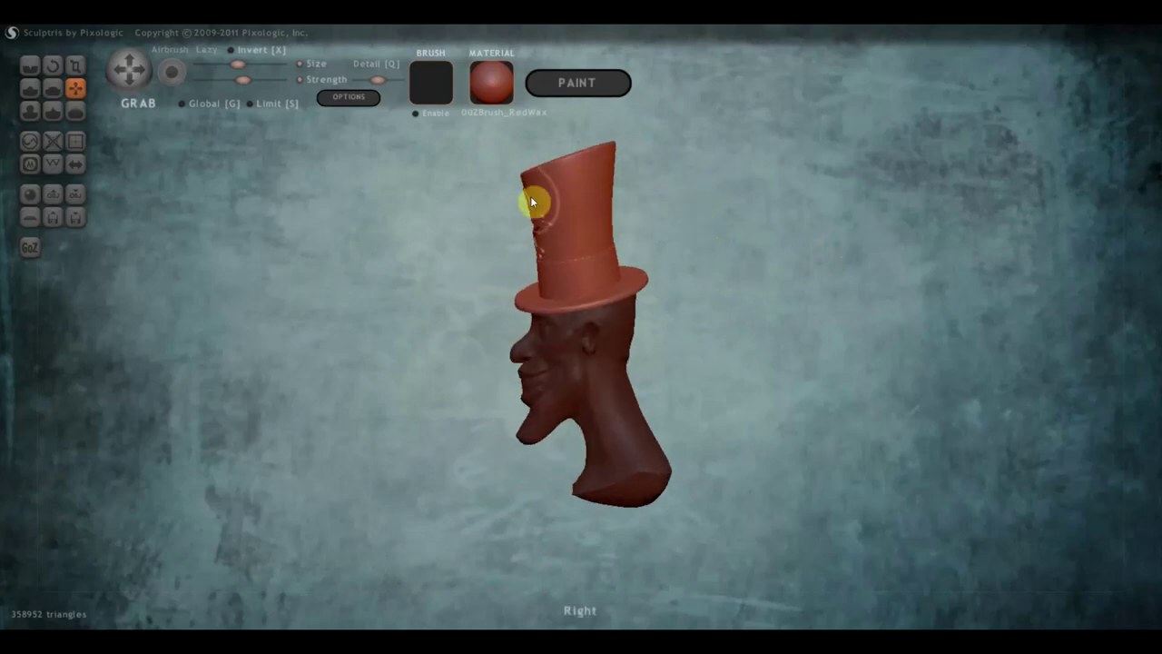
pyautogui.click(51, 65)
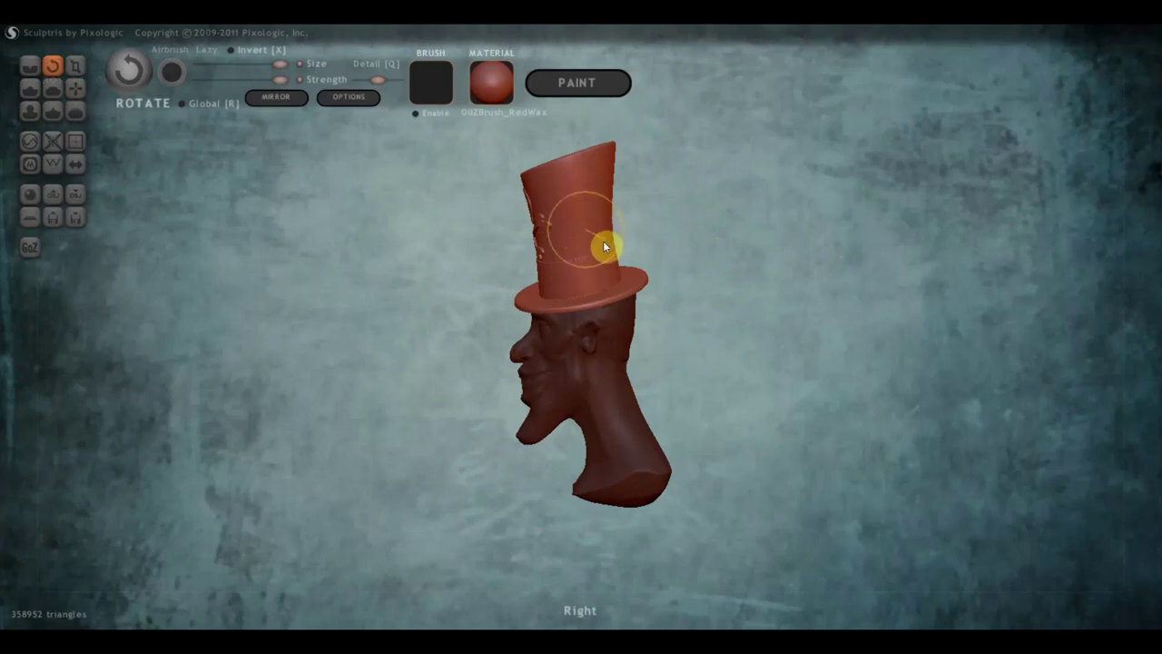
pyautogui.moveTo(589, 236); pyautogui.dragTo(576, 220)
pyautogui.hotkey('ctrl', 'z')
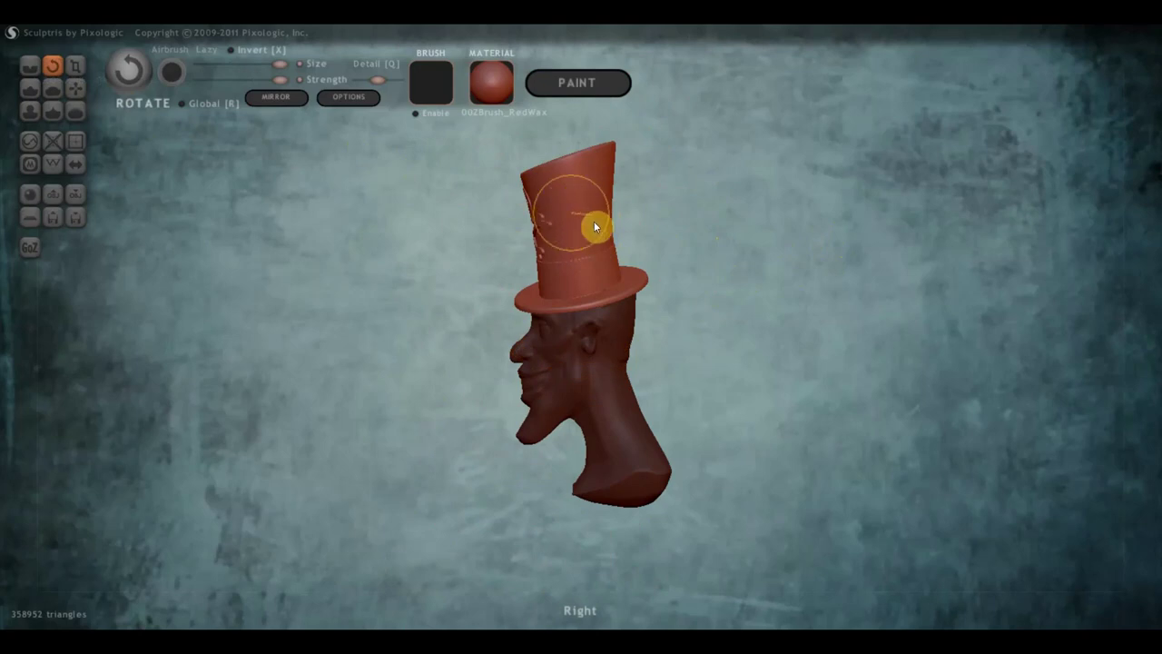
pyautogui.moveTo(541, 187); pyautogui.dragTo(572, 180)
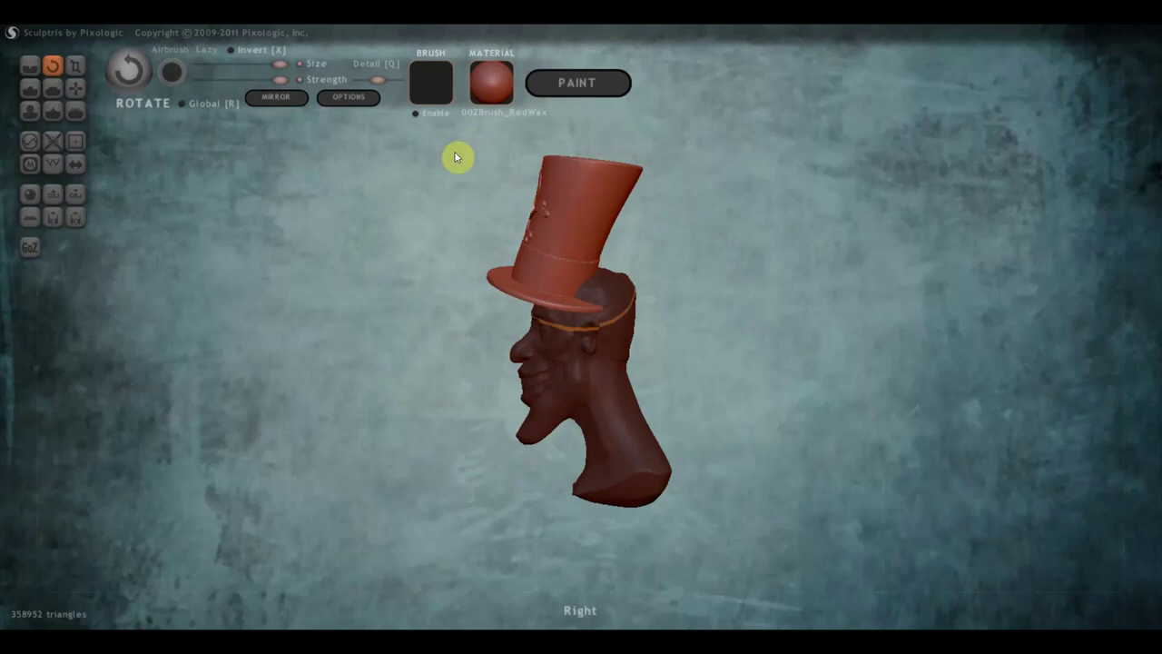
# Grab the hat up and right, then nudge it slightly left into place
pyautogui.click(75, 88)
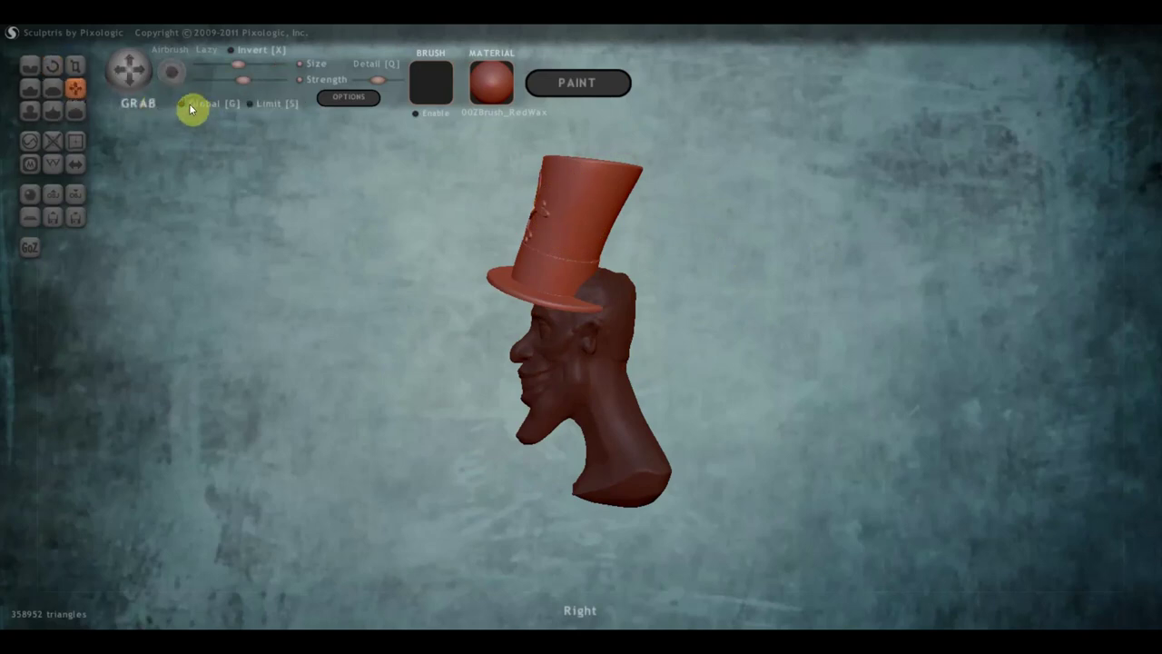
pyautogui.moveTo(539, 242); pyautogui.dragTo(587, 239)
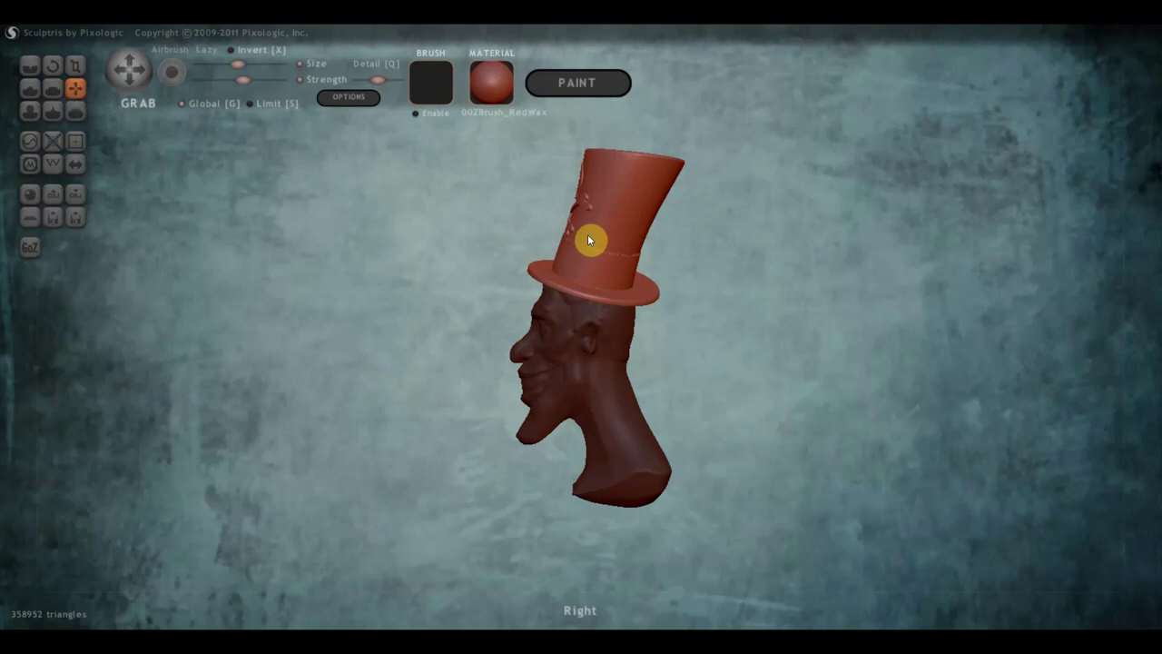
pyautogui.moveTo(695, 291)
pyautogui.mouseDown()
pyautogui.moveTo(865, 309)
pyautogui.moveTo(881, 293)
pyautogui.moveTo(700, 284)
pyautogui.moveTo(719, 285)
pyautogui.mouseUp()
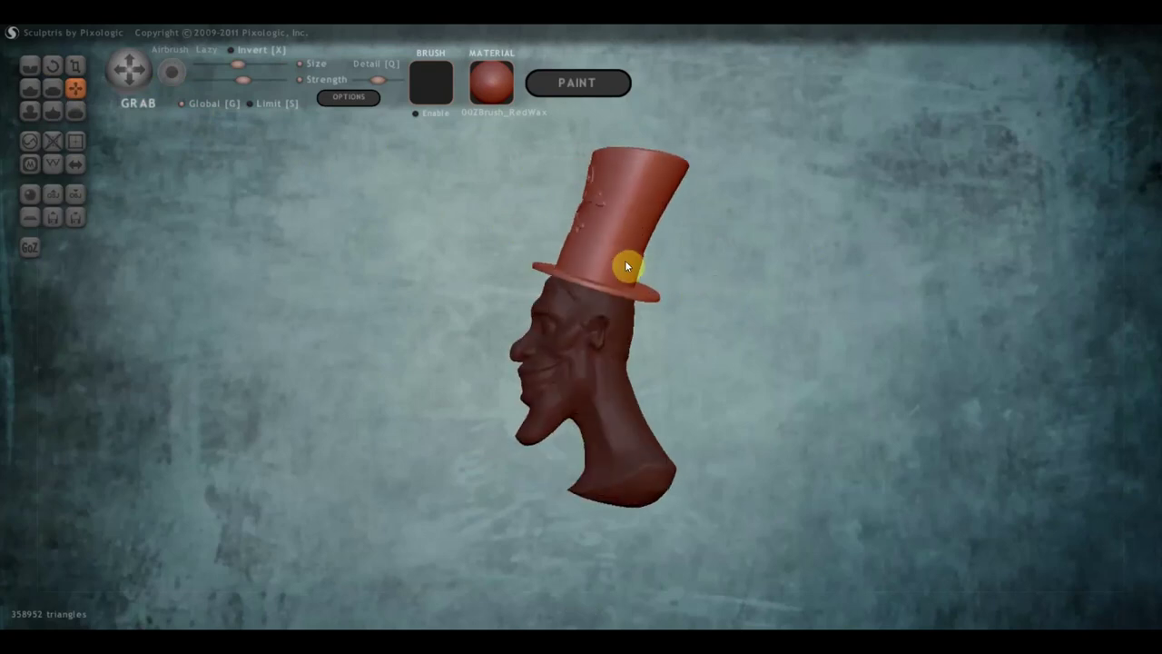
pyautogui.moveTo(623, 261); pyautogui.dragTo(620, 267)
pyautogui.moveTo(842, 270)
pyautogui.mouseDown()
pyautogui.moveTo(916, 273)
pyautogui.moveTo(835, 264)
pyautogui.moveTo(823, 278)
pyautogui.moveTo(969, 299)
pyautogui.mouseUp()
pyautogui.moveTo(929, 348)
pyautogui.mouseDown()
pyautogui.moveTo(659, 322)
pyautogui.moveTo(749, 337)
pyautogui.moveTo(764, 328)
pyautogui.moveTo(676, 330)
pyautogui.mouseUp()
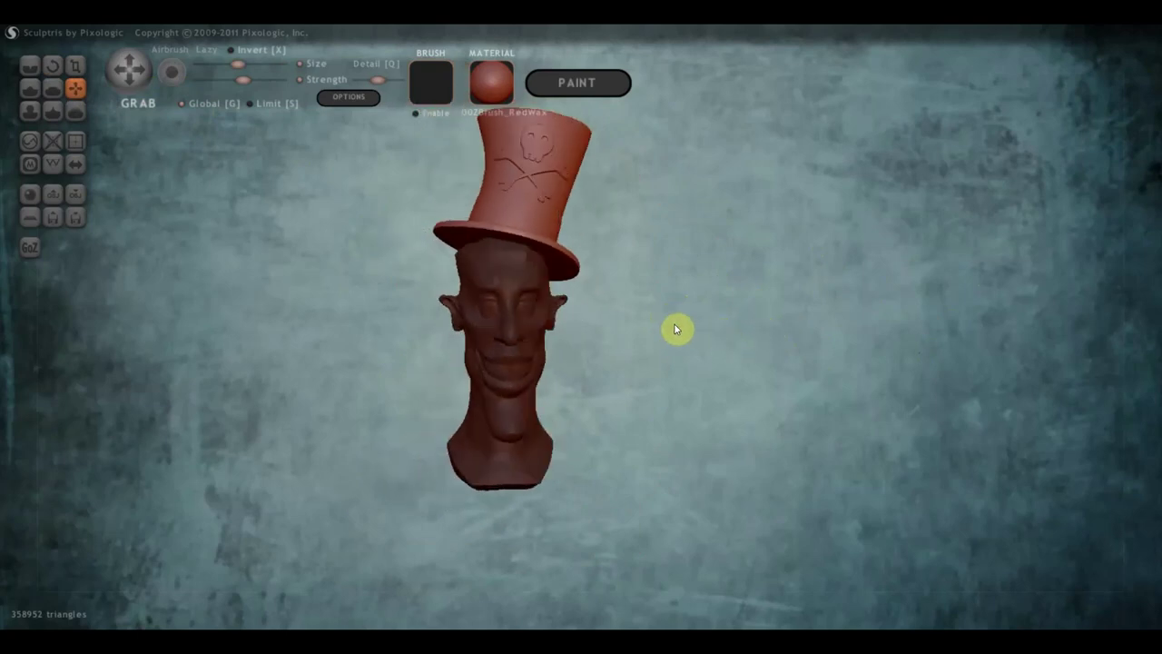
# Invert the mask so the head becomes editable
pyautogui.keyDown('ctrl'); pyautogui.click(683, 336); pyautogui.keyUp('ctrl')
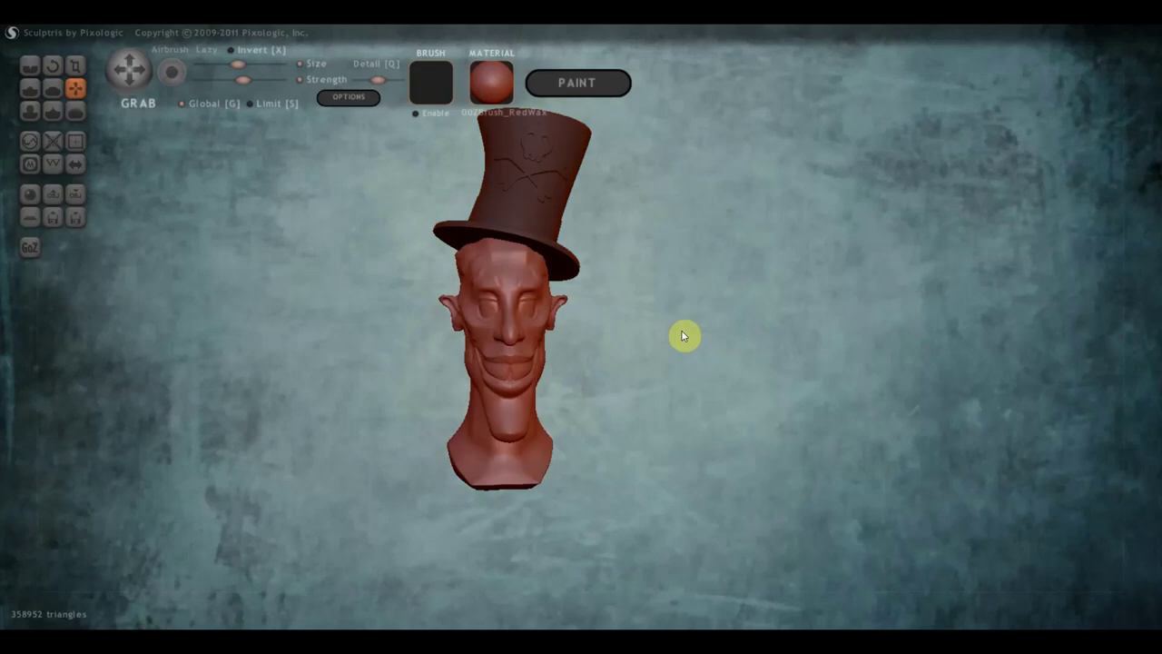
pyautogui.moveTo(705, 328); pyautogui.dragTo(776, 327)
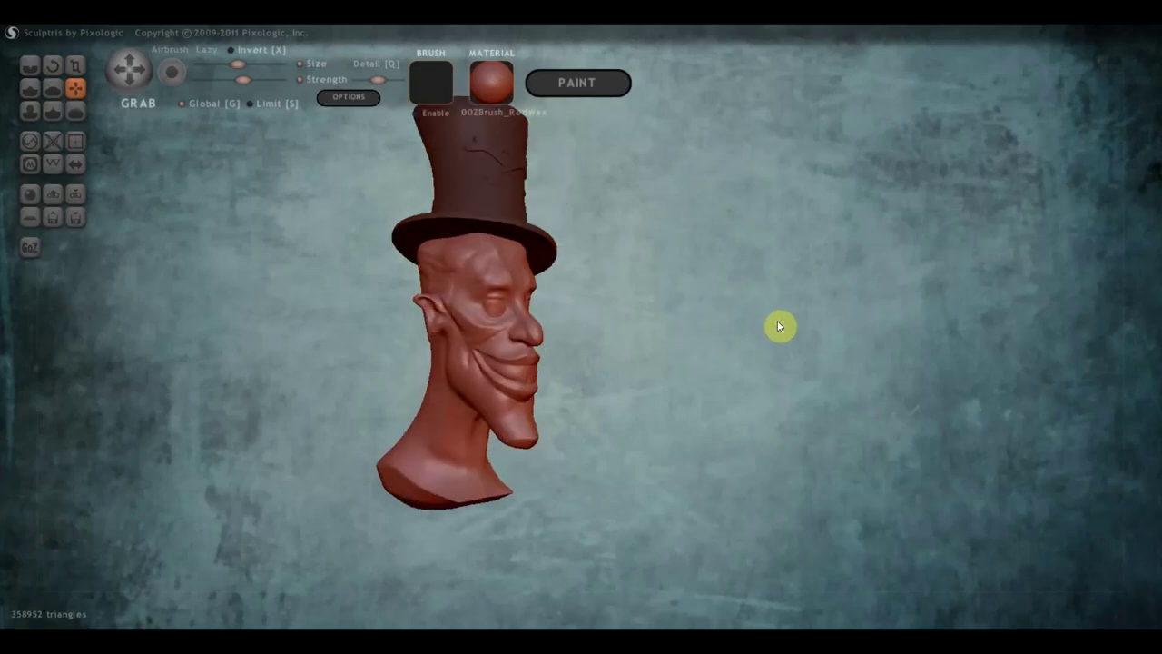
pyautogui.scroll(3, 767, 325)
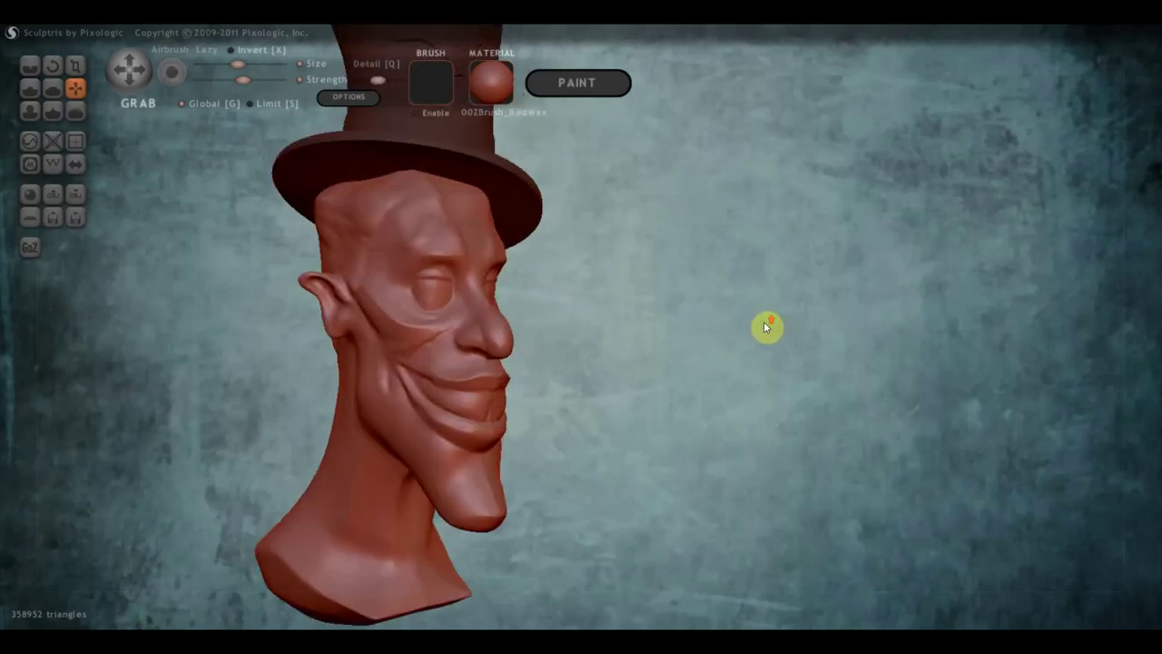
pyautogui.moveTo(759, 331)
pyautogui.mouseDown()
pyautogui.moveTo(773, 292)
pyautogui.moveTo(749, 307)
pyautogui.moveTo(454, 194)
pyautogui.mouseUp()
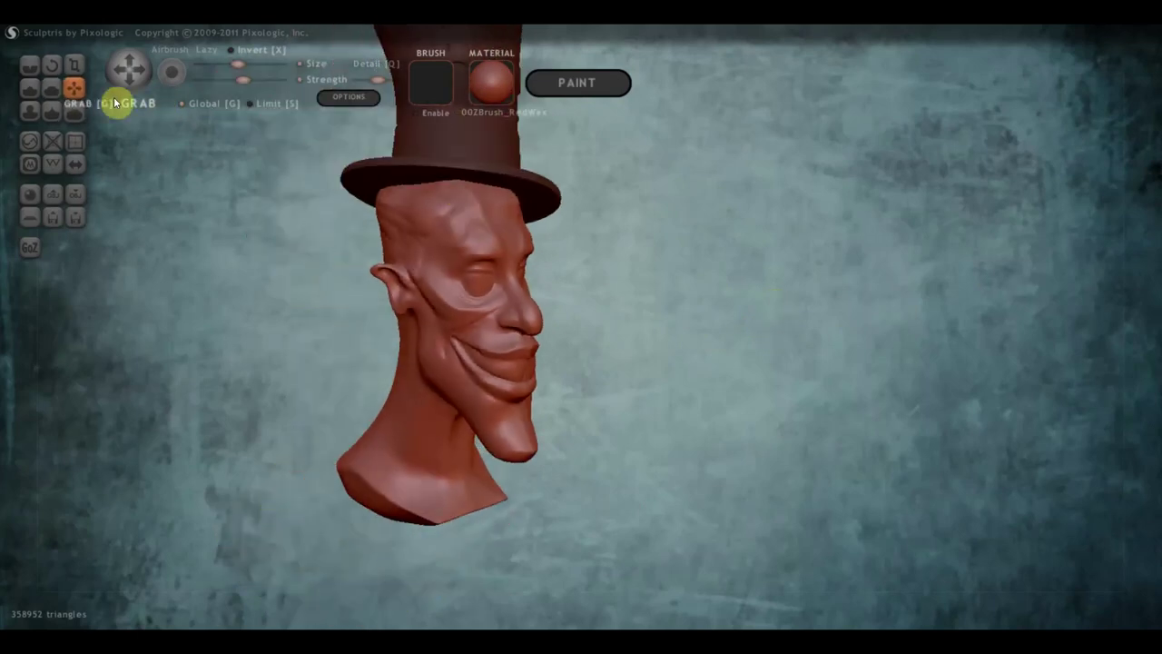
# Set Draw with Clay and slightly higher strength, then choose Crease for forehead wrinkles
pyautogui.click(28, 91)
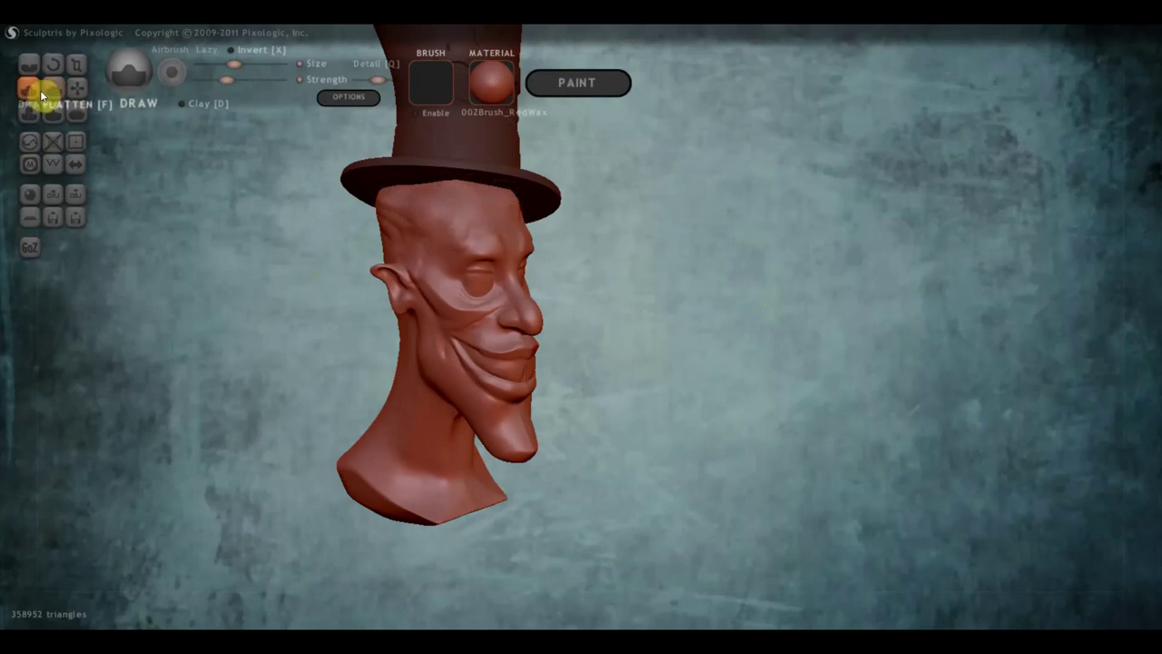
pyautogui.click(183, 103)
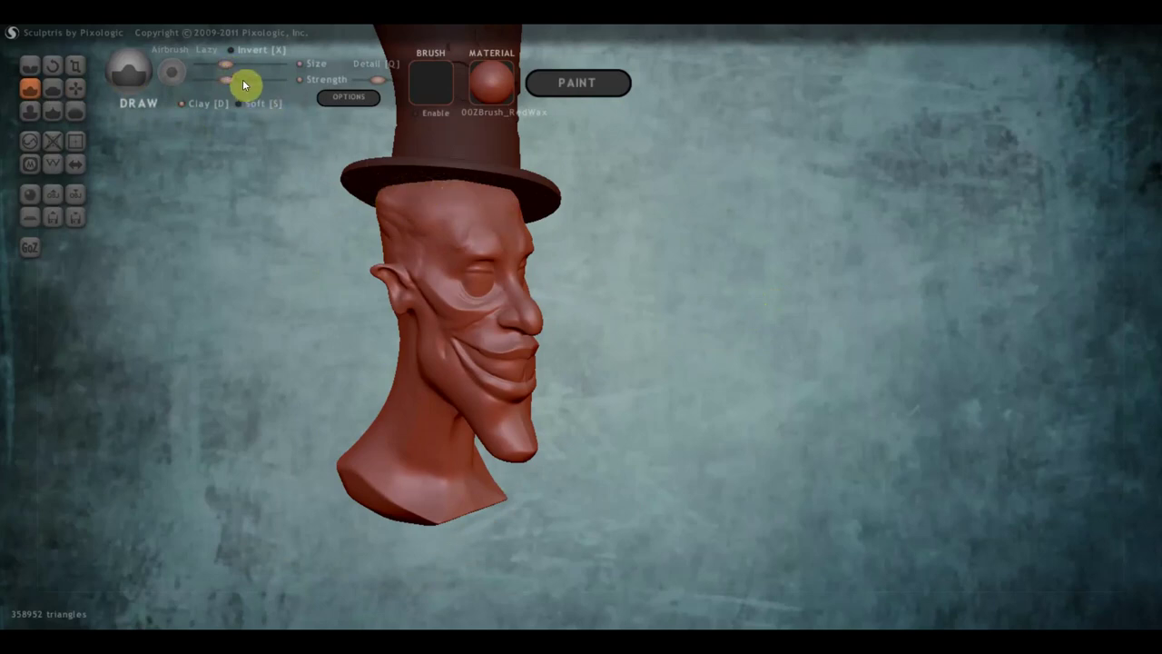
pyautogui.moveTo(243, 79); pyautogui.dragTo(236, 79)
pyautogui.click(30, 66)
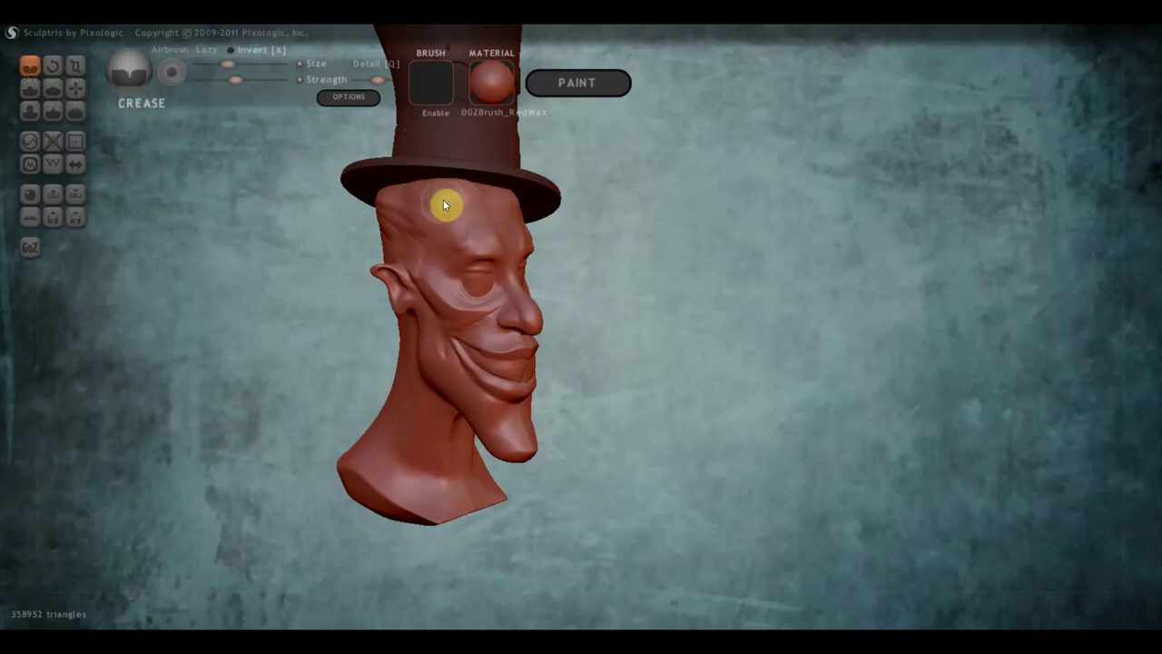
pyautogui.moveTo(439, 239)
pyautogui.mouseDown()
pyautogui.moveTo(361, 231)
pyautogui.moveTo(481, 223)
pyautogui.mouseUp()
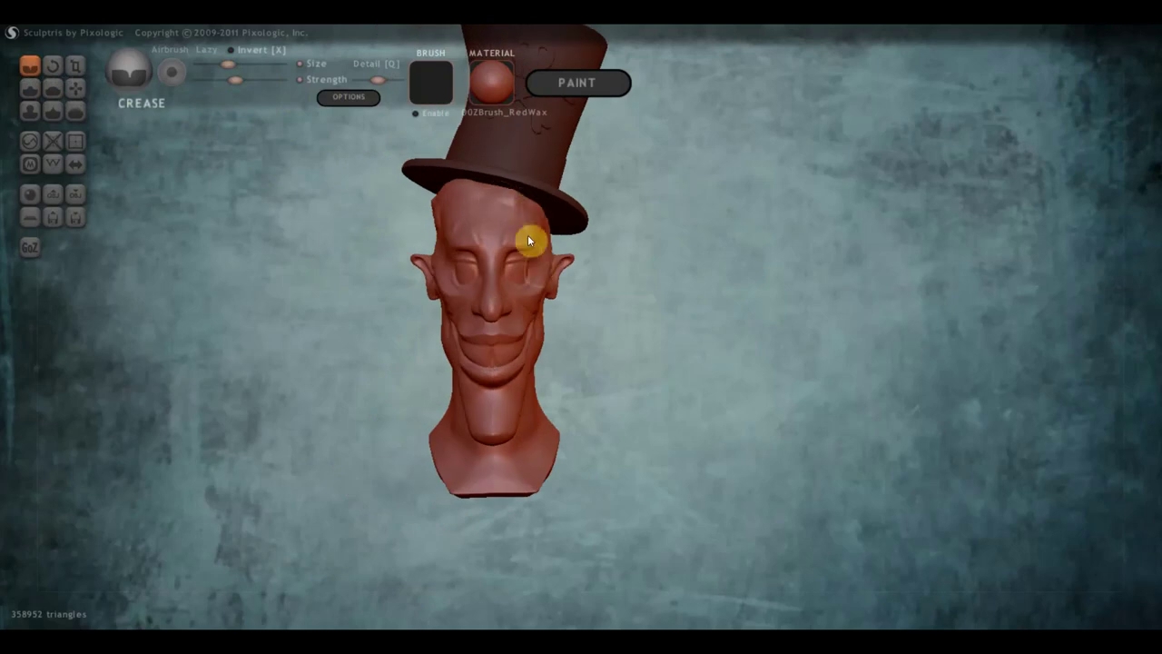
pyautogui.moveTo(474, 225)
pyautogui.mouseDown(button='right')
pyautogui.moveTo(567, 243)
pyautogui.moveTo(487, 240)
pyautogui.moveTo(568, 385)
pyautogui.moveTo(588, 344)
pyautogui.moveTo(698, 366)
pyautogui.moveTo(659, 357)
pyautogui.mouseUp(button='right')
pyautogui.scroll(3, 568, 385)
pyautogui.scroll(2, 570, 385)
pyautogui.scroll(-2, 568, 395)
# Choose Grab with Global mode on and view the bust from front and three-quarter angles
pyautogui.moveTo(335, 211); pyautogui.dragTo(238, 115, button='right')
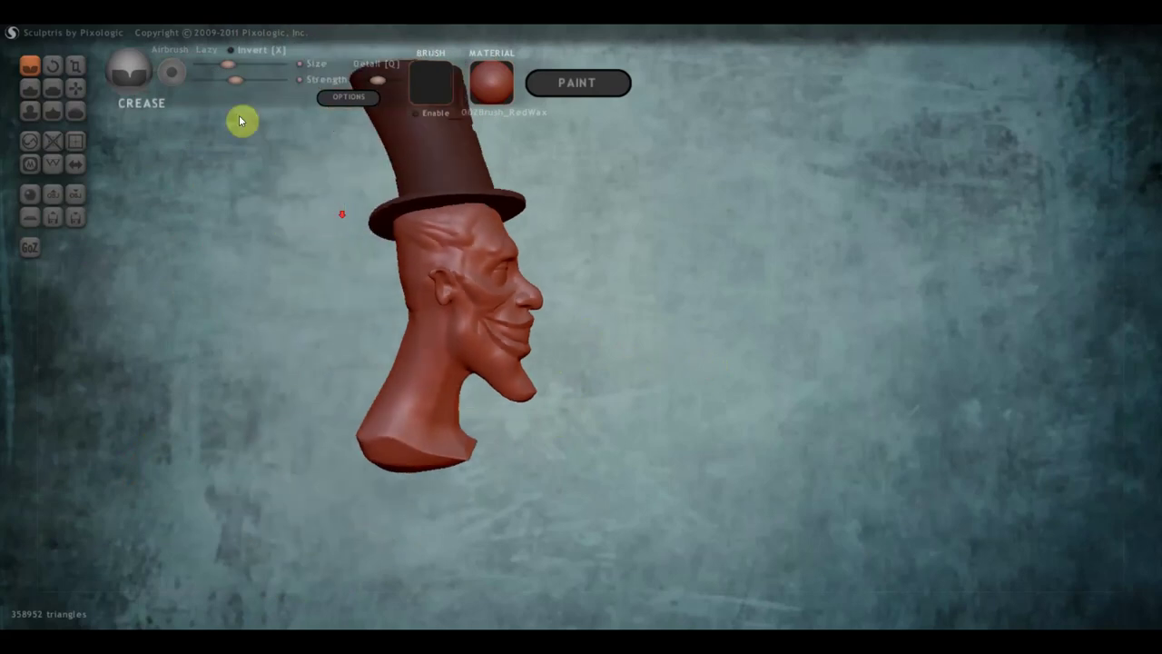
pyautogui.click(75, 87)
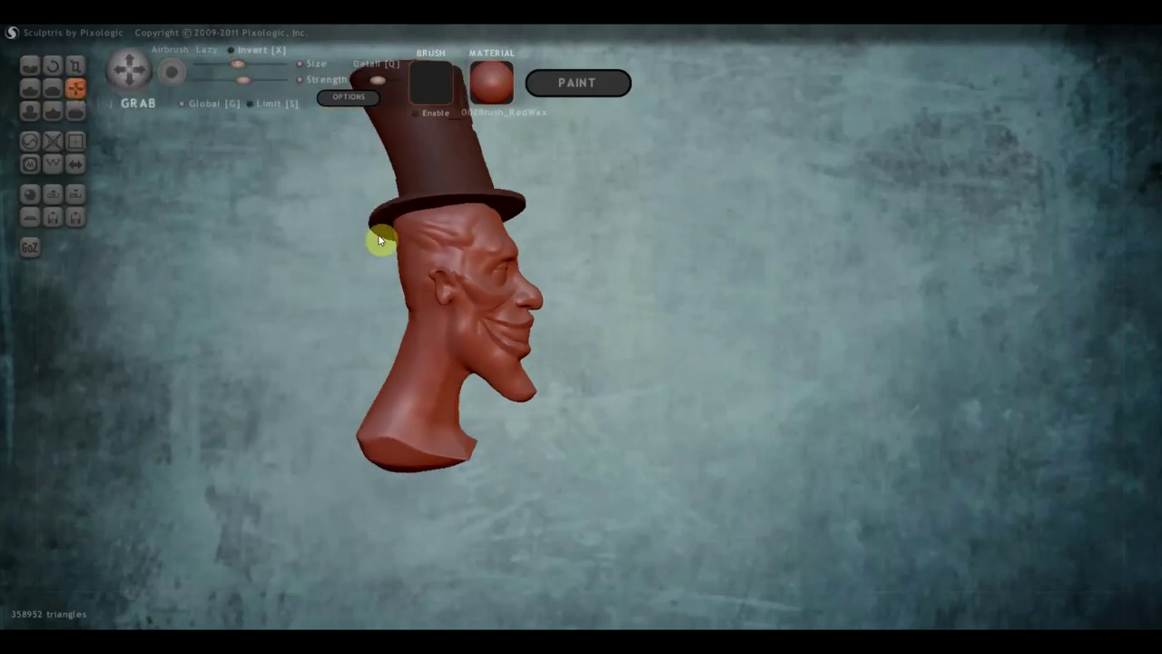
pyautogui.click(182, 103)
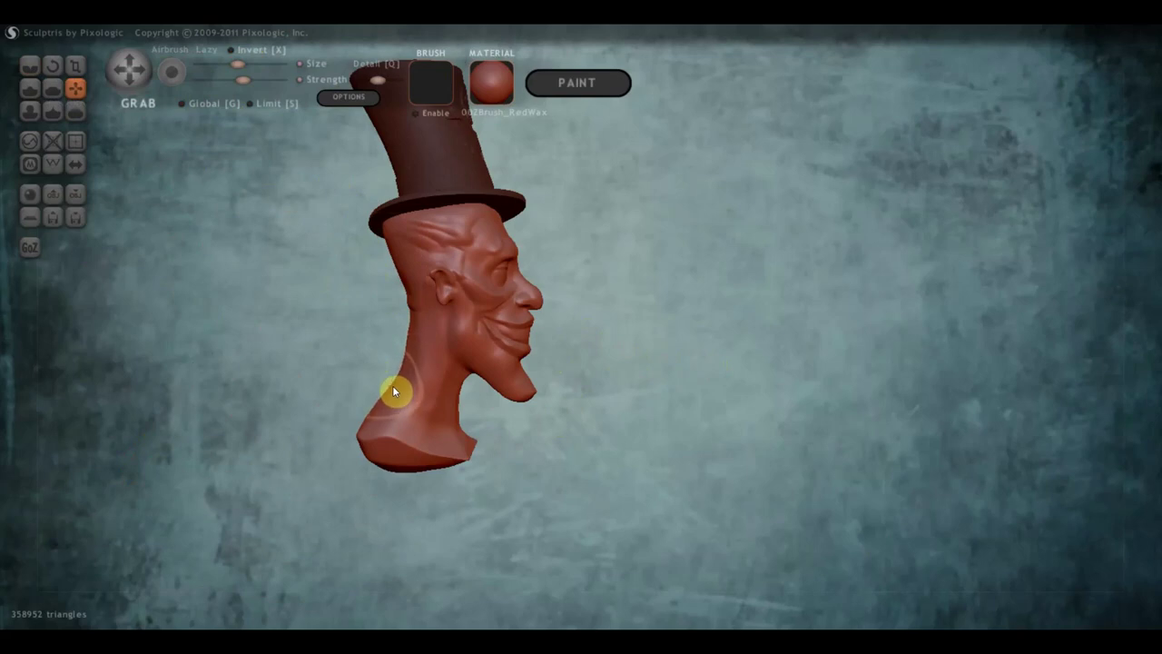
pyautogui.moveTo(393, 375)
pyautogui.mouseDown()
pyautogui.moveTo(295, 352)
pyautogui.moveTo(197, 365)
pyautogui.moveTo(221, 363)
pyautogui.mouseUp()
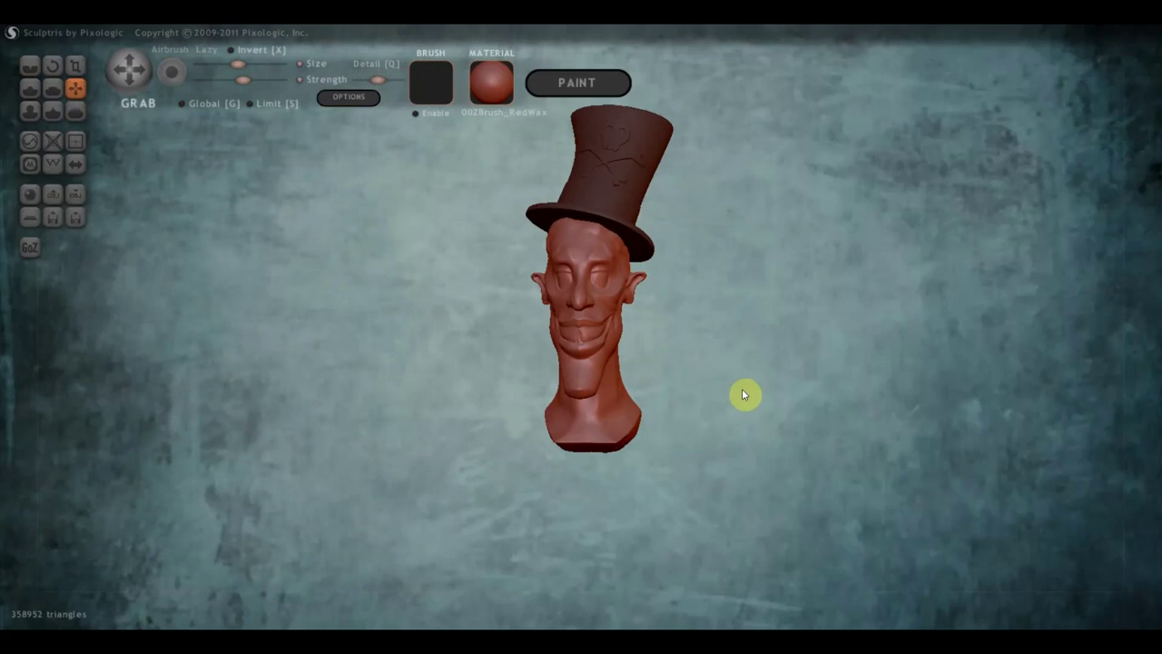
pyautogui.moveTo(742, 394)
pyautogui.mouseDown()
pyautogui.moveTo(870, 406)
pyautogui.moveTo(684, 394)
pyautogui.moveTo(623, 371)
pyautogui.moveTo(587, 387)
pyautogui.moveTo(665, 385)
pyautogui.mouseUp()
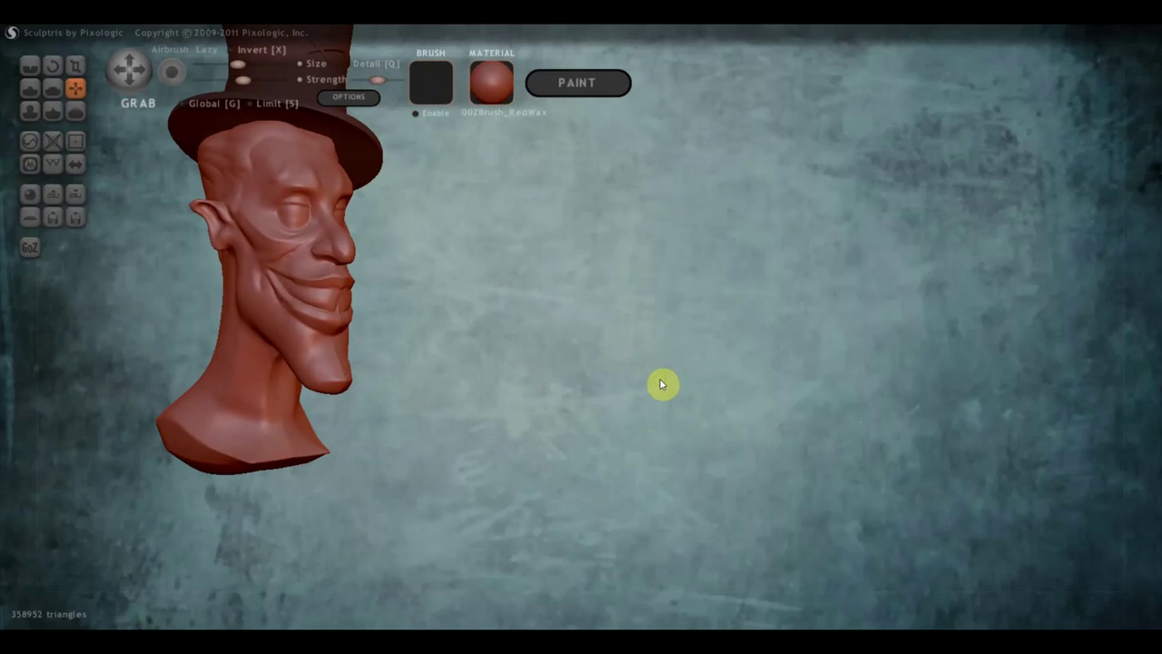